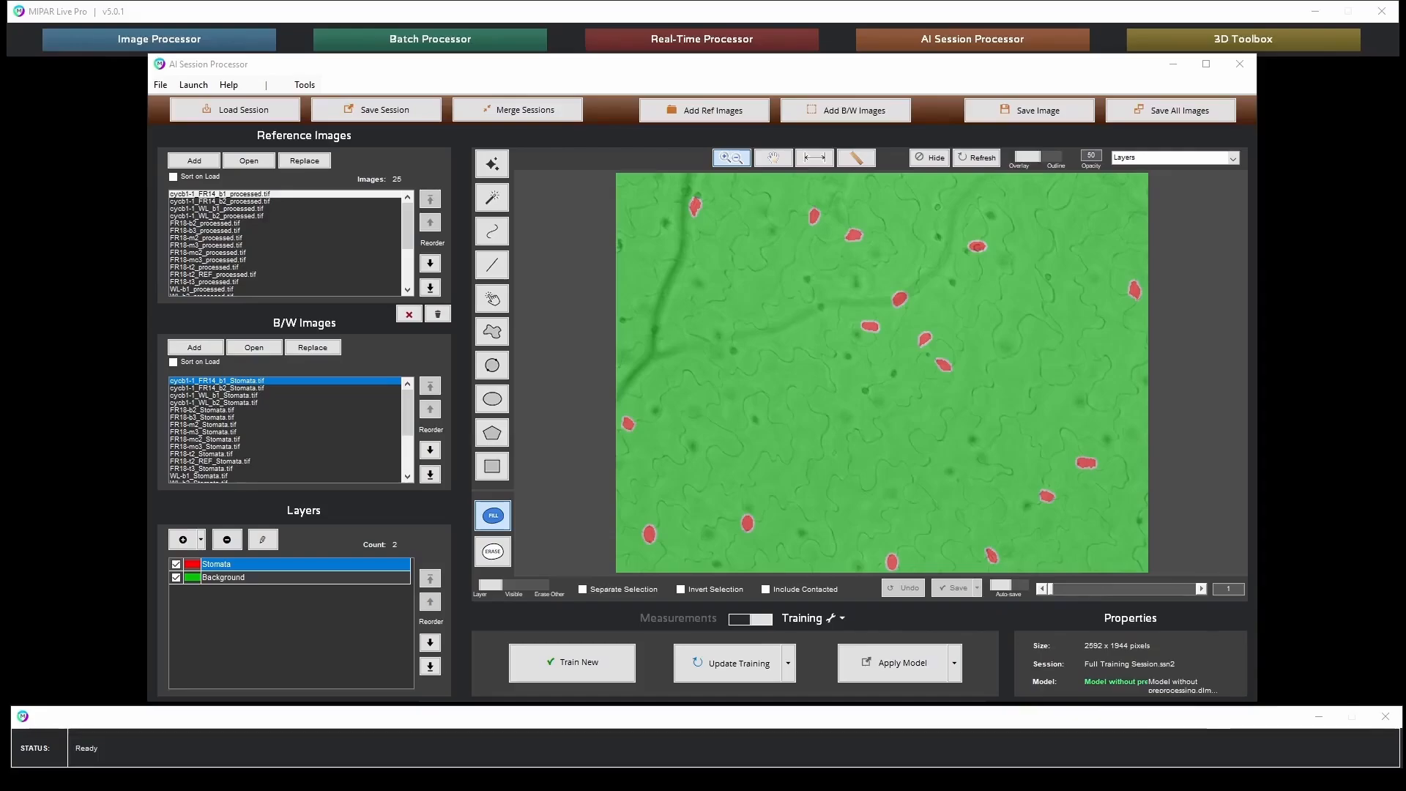
# - Inspect individual stomata in the raw reference image with the layer overlay hidden, and restore the overlay
pyautogui.click(932, 160)
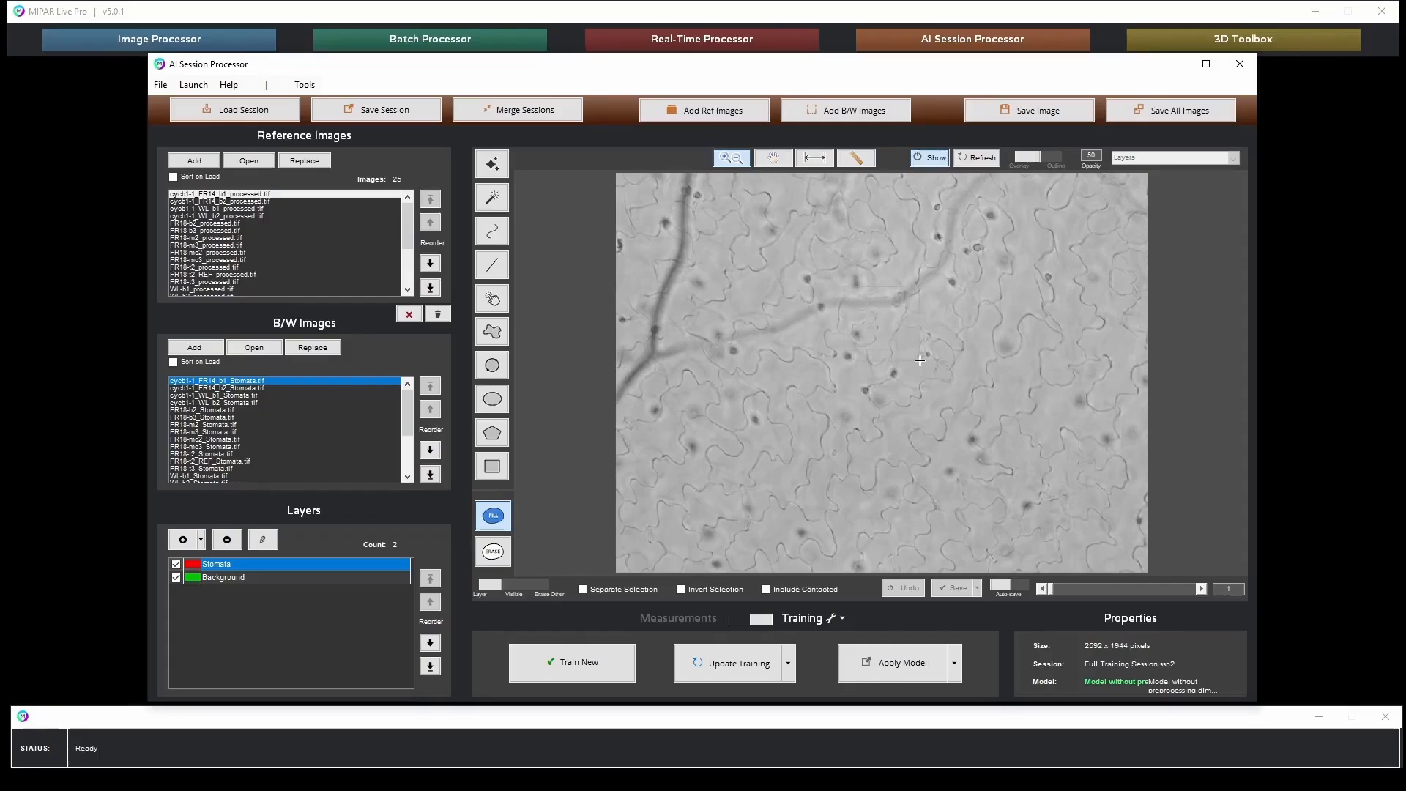
pyautogui.scroll(5, 920, 360)
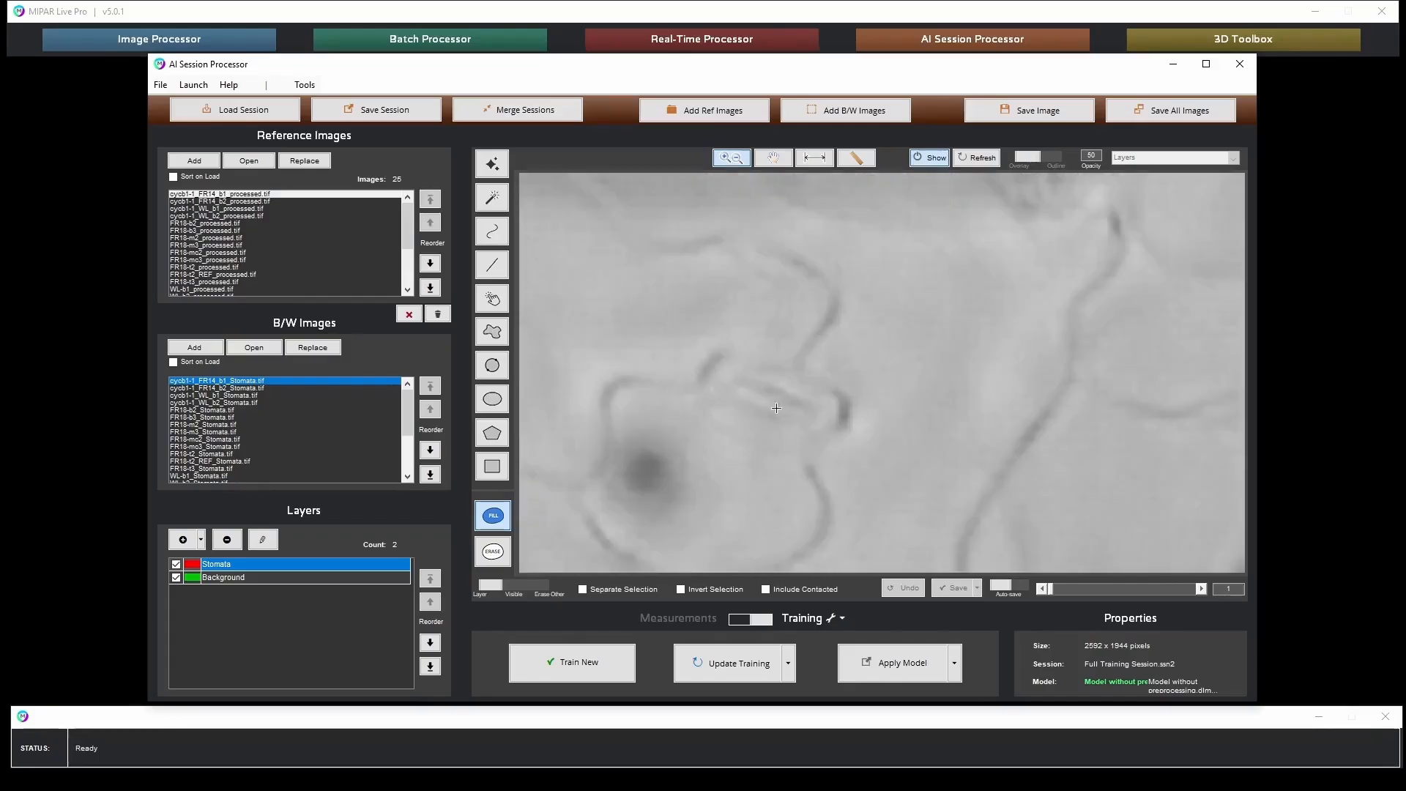
pyautogui.scroll(-5, 776, 410)
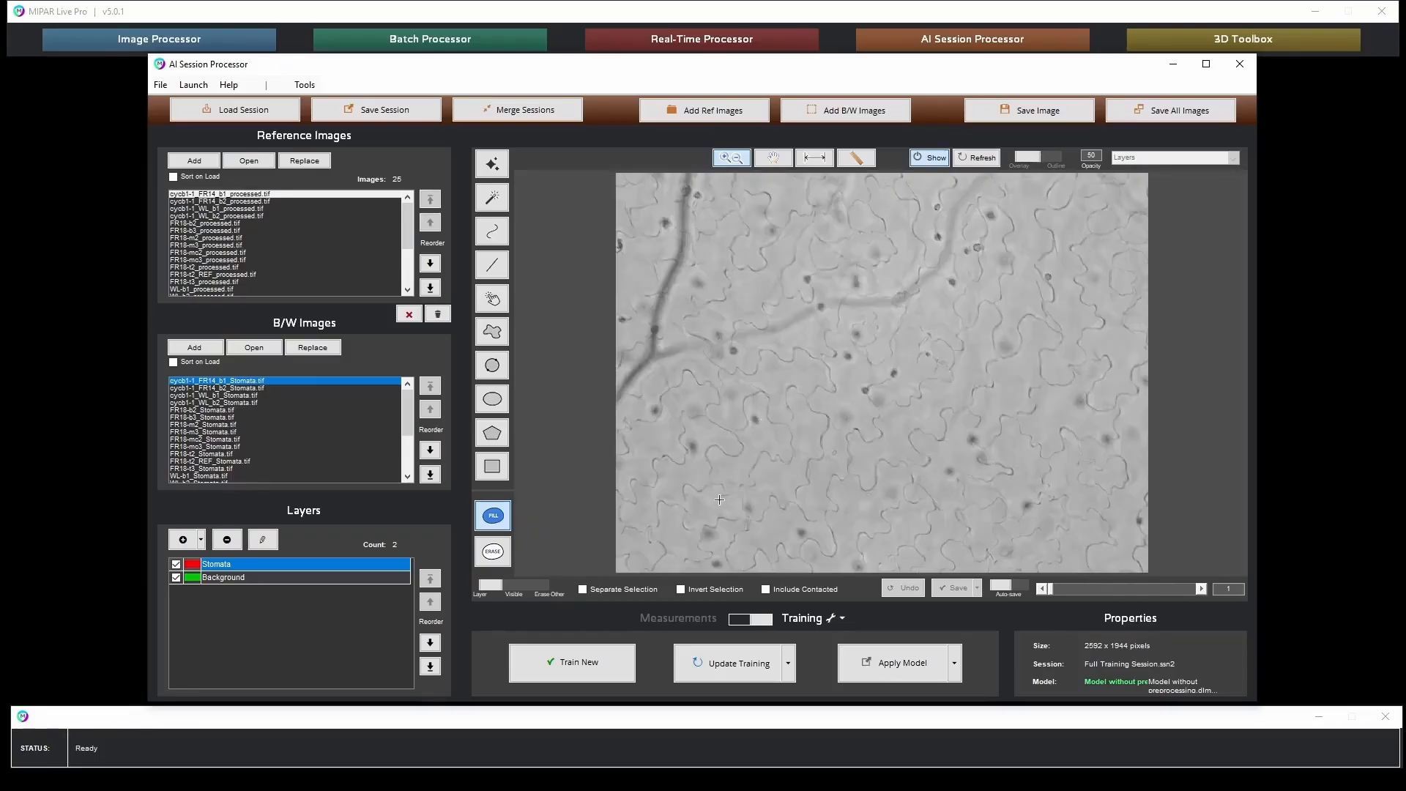
pyautogui.scroll(5, 679, 557)
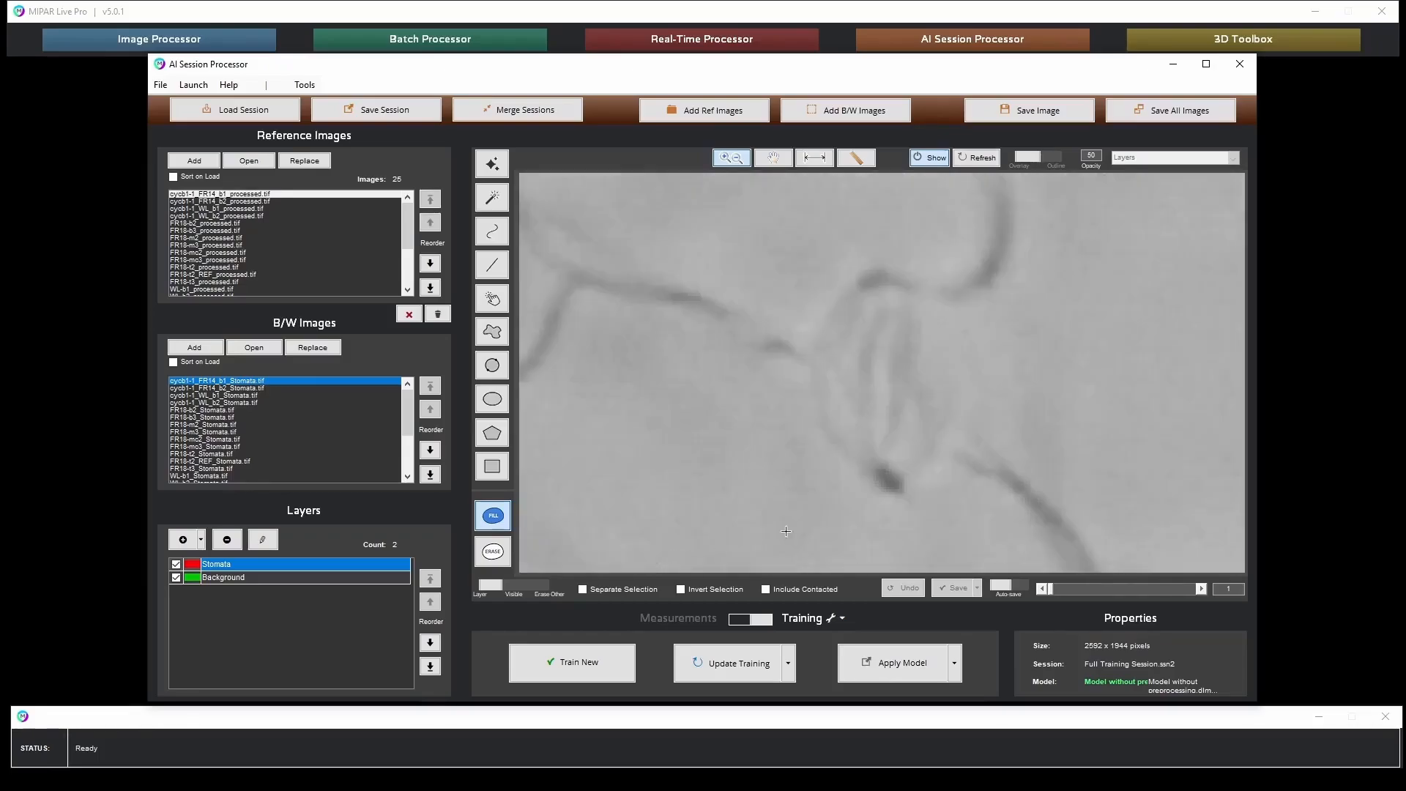
pyautogui.scroll(-5, 1158, 397)
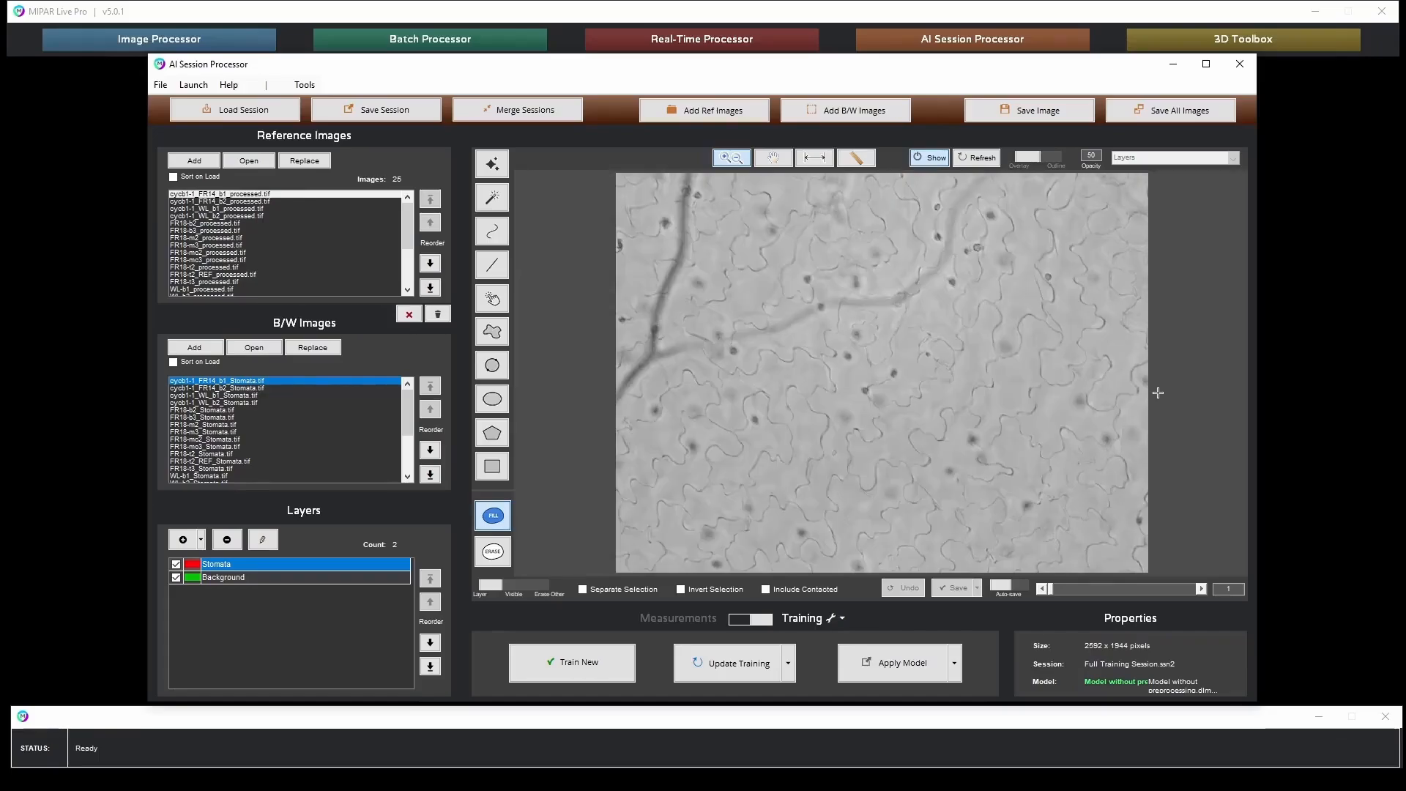
pyautogui.click(931, 158)
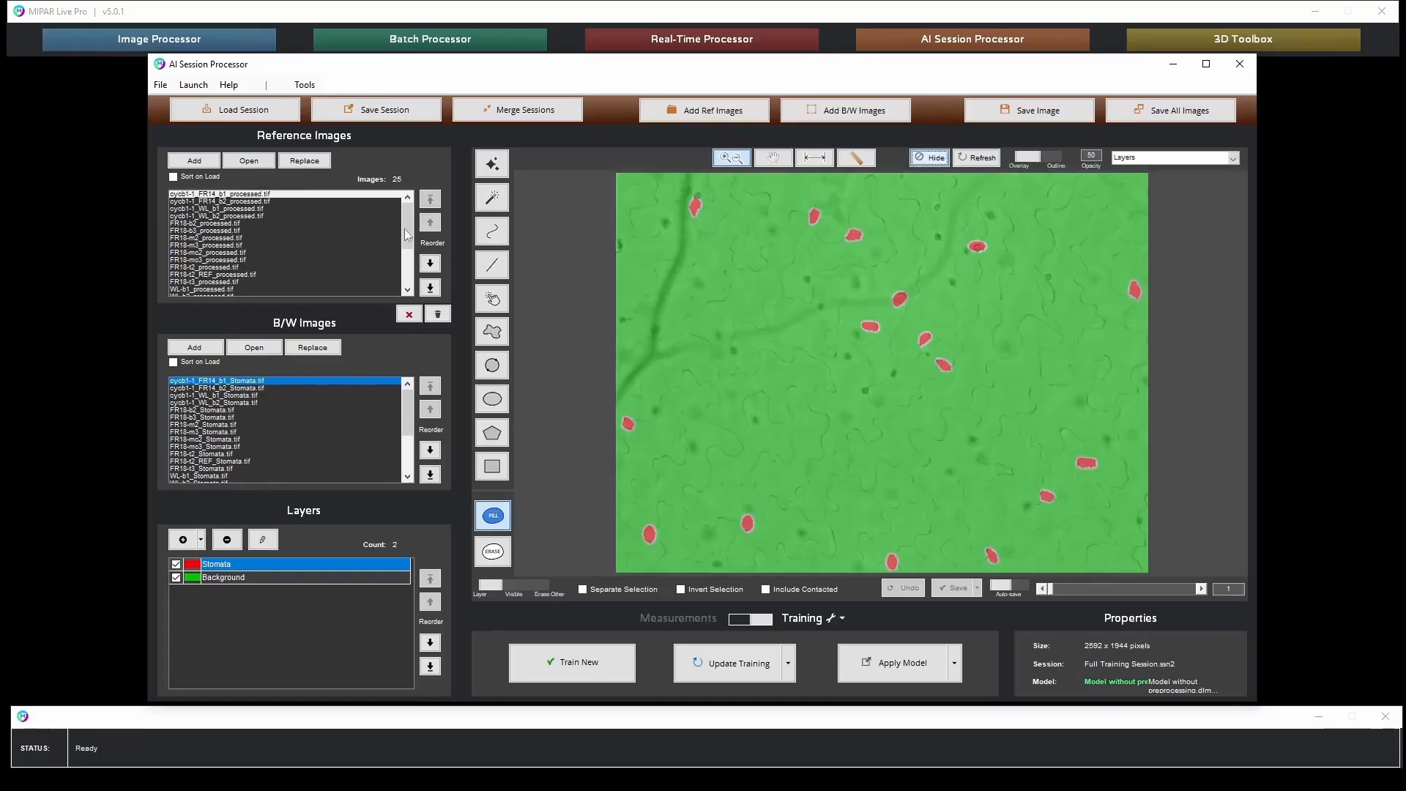
pyautogui.moveTo(411, 217)
pyautogui.mouseDown()
pyautogui.moveTo(422, 272)
pyautogui.moveTo(412, 211)
pyautogui.mouseUp()
# - Open the quick training settings and examine the available Processor choices
pyautogui.click(841, 619)
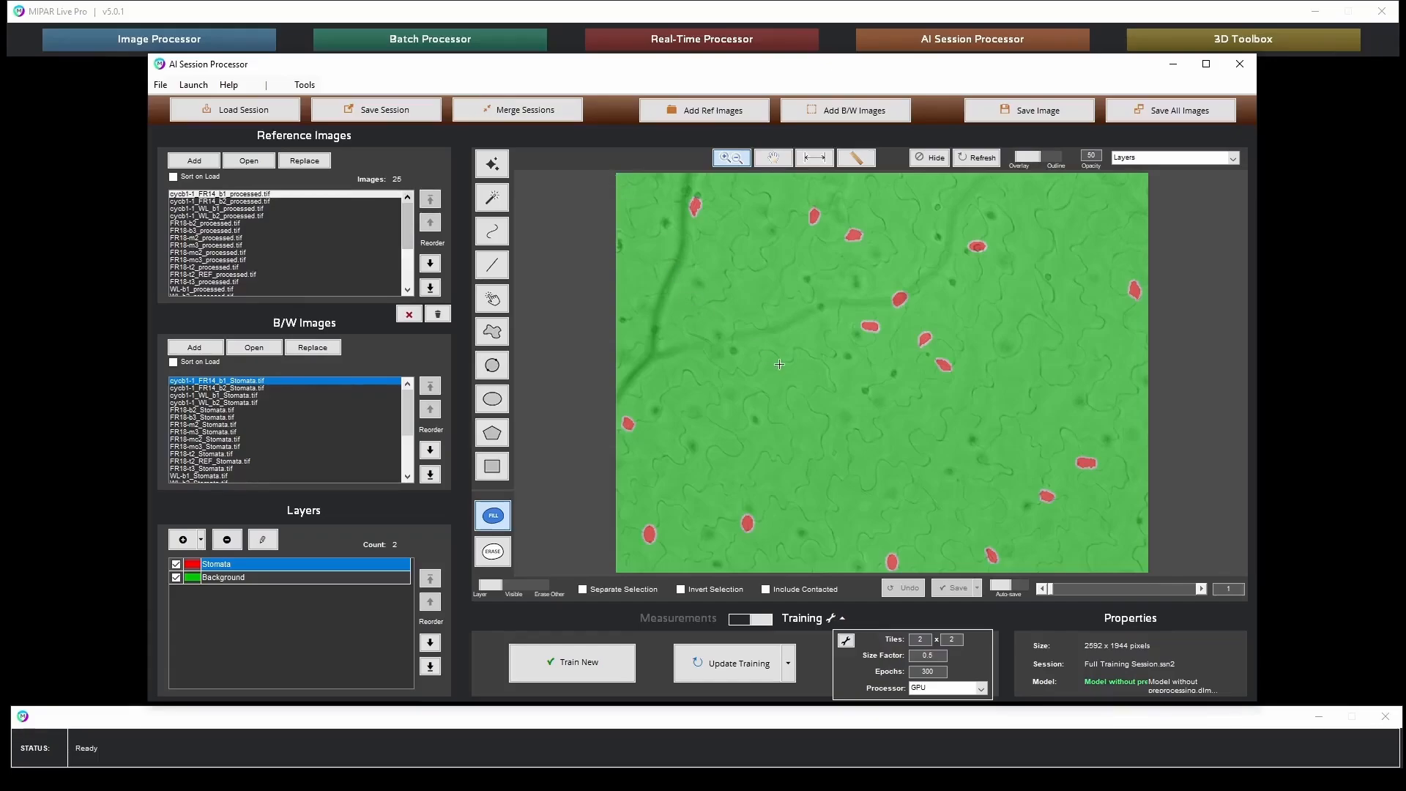
pyautogui.click(961, 689)
pyautogui.click(961, 693)
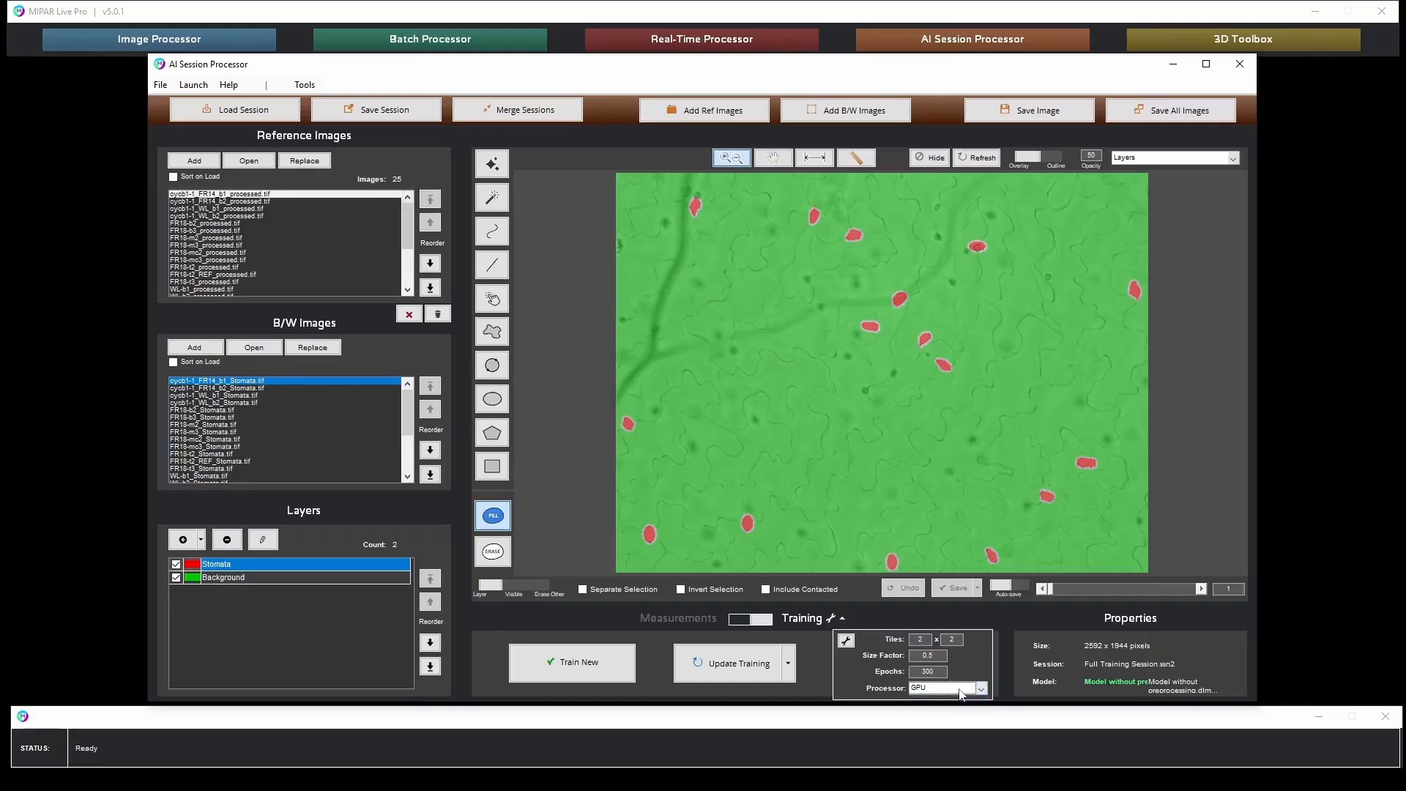
# - Review the model parameters and data augmentation settings, including the Reflection choices, in the deep learning options and close them without changes
pyautogui.click(847, 642)
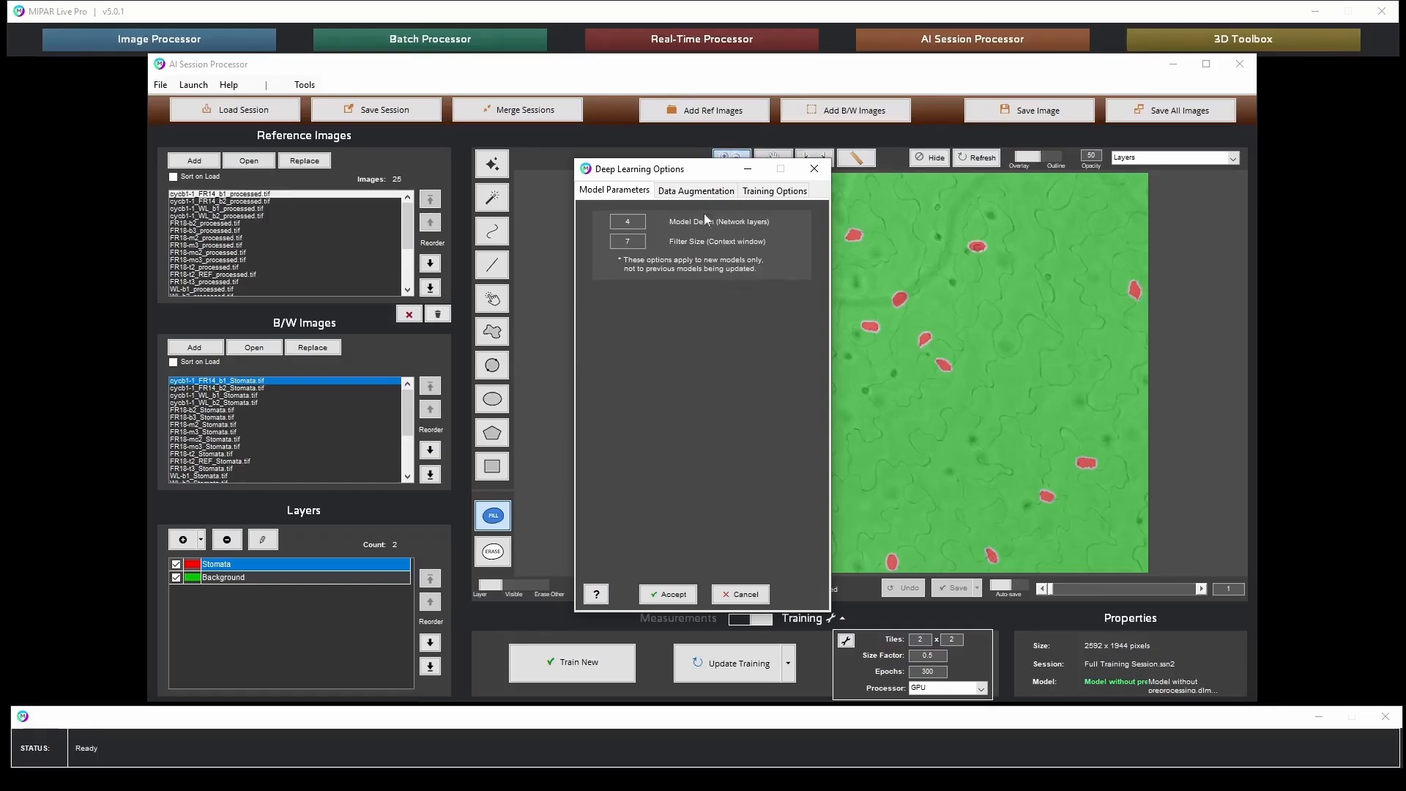
pyautogui.click(674, 196)
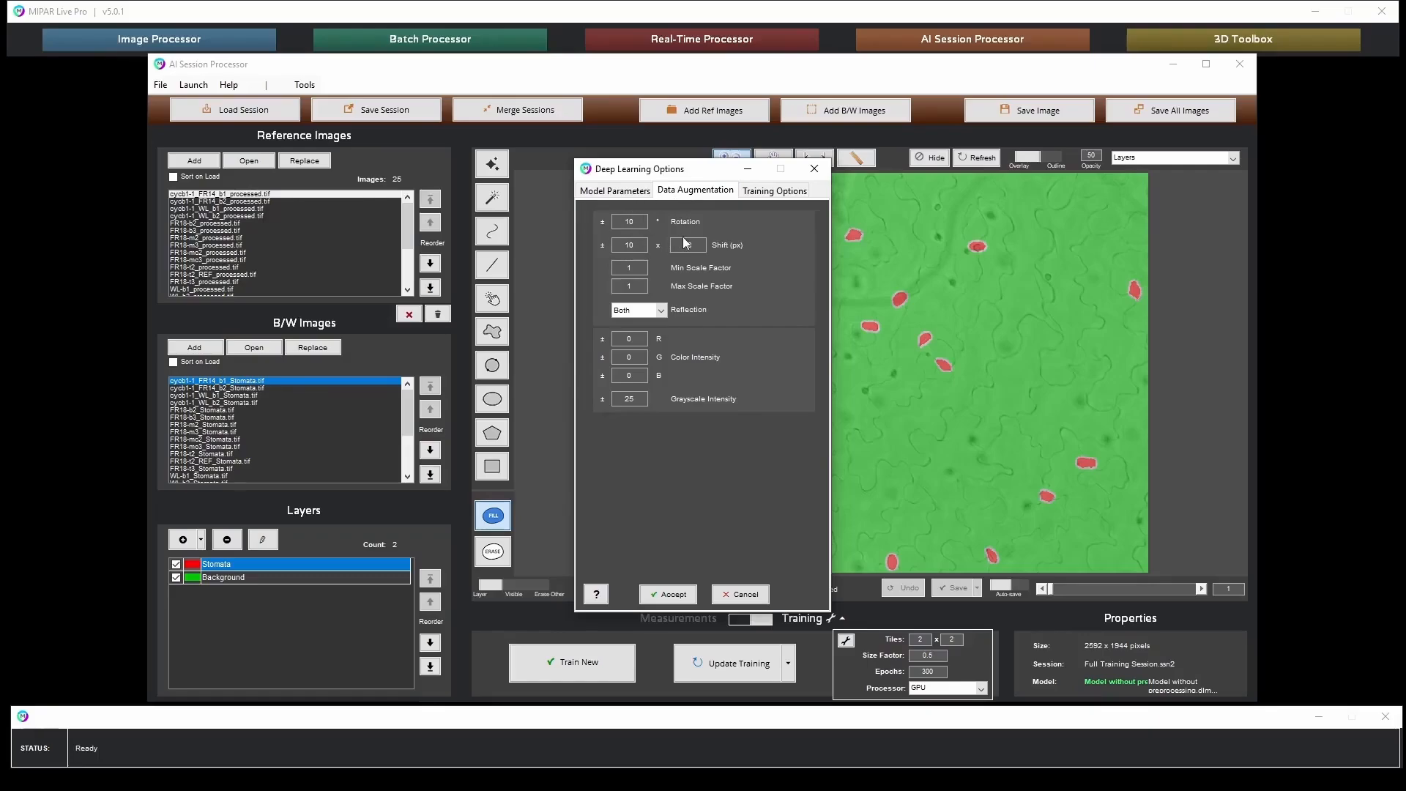
pyautogui.click(662, 311)
pyautogui.click(662, 312)
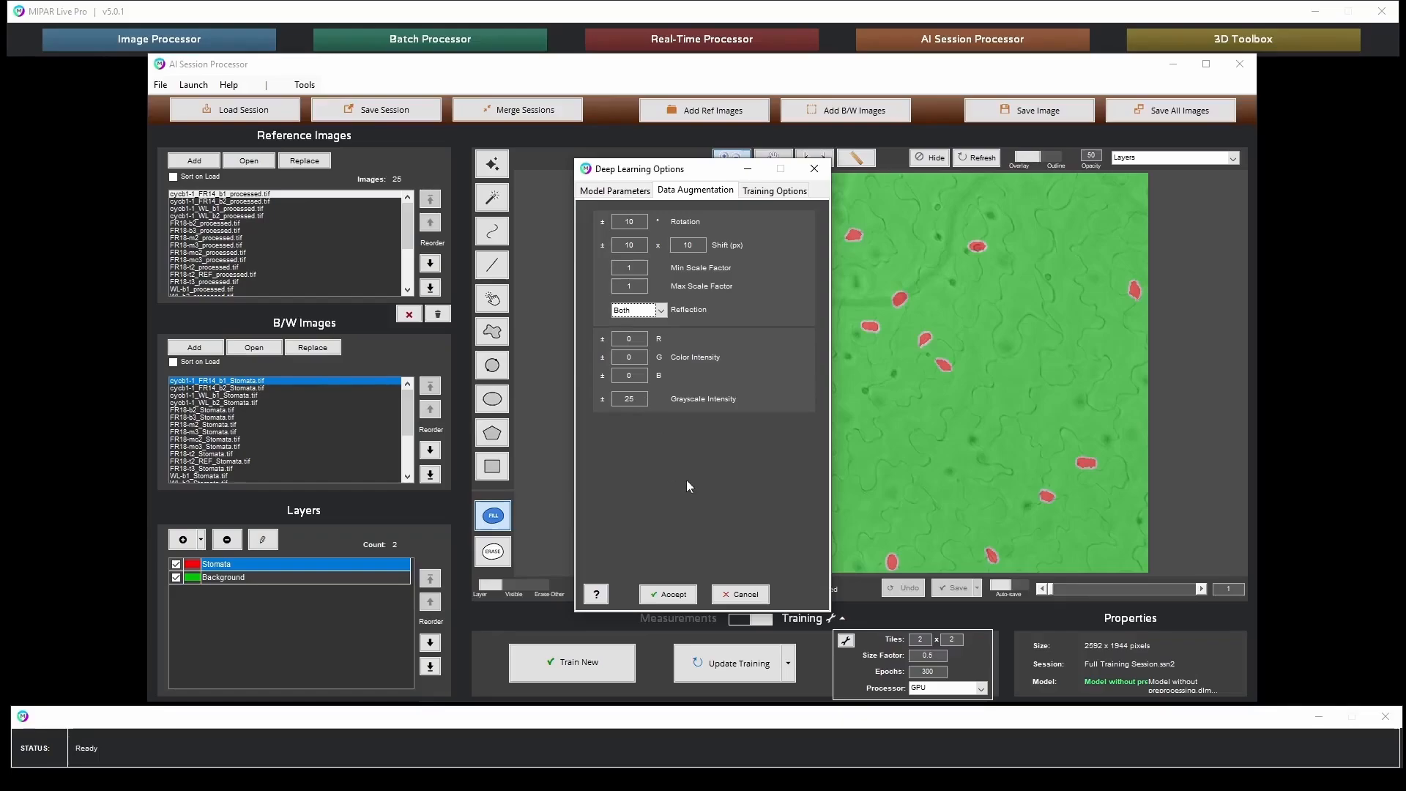
pyautogui.click(747, 596)
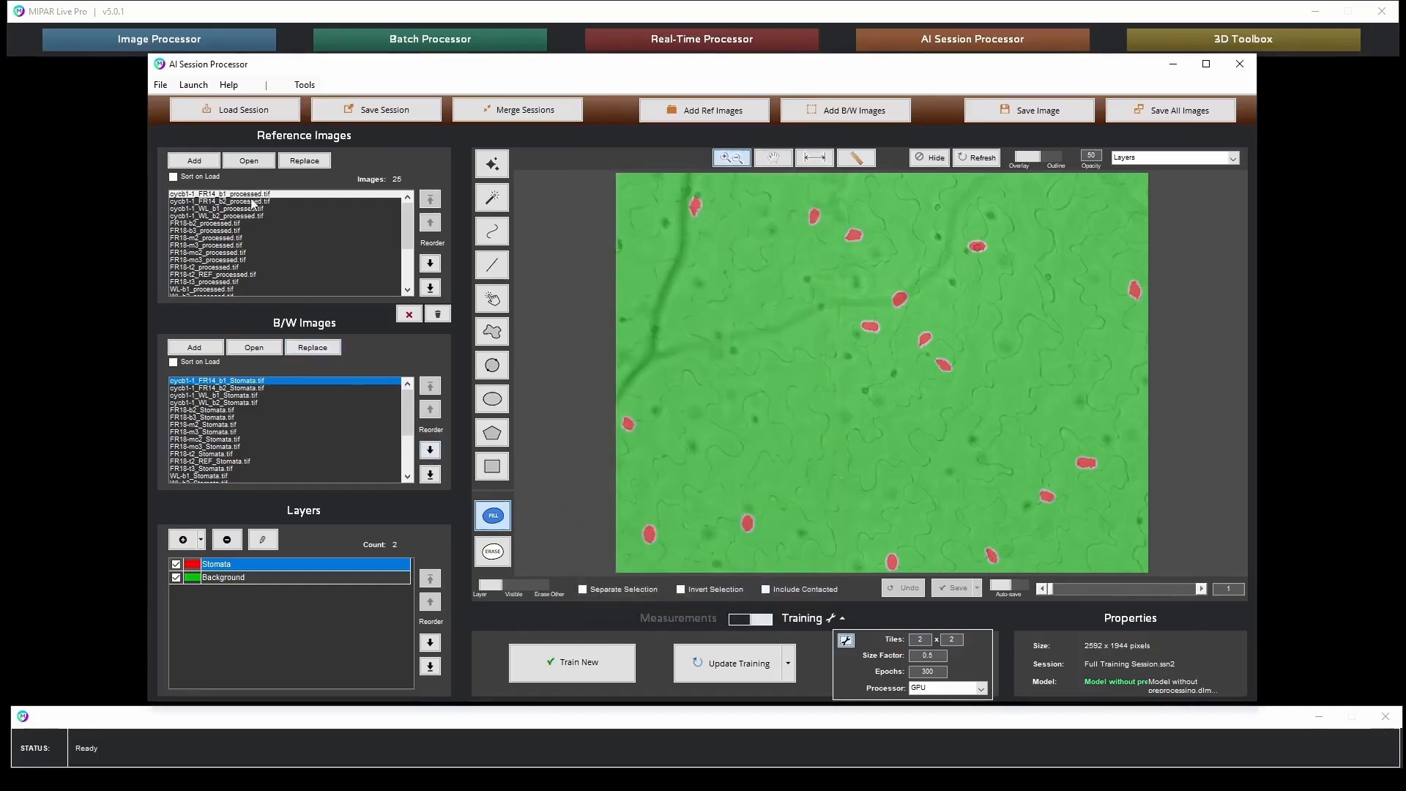
# - Hide the layer overlay and compare the brightness of several reference images, ending on the second cycb1-1_FR14 image
pyautogui.click(935, 158)
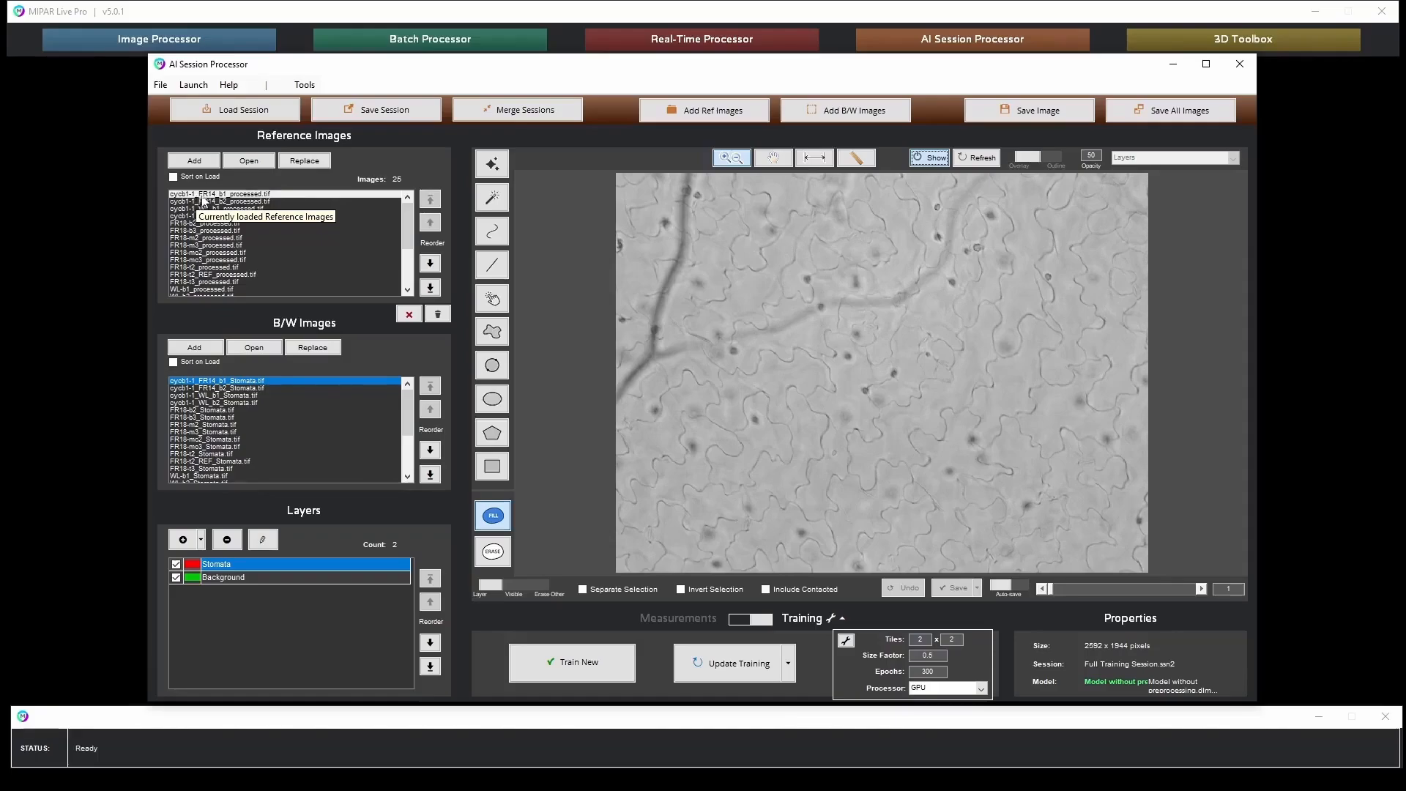
pyautogui.click(208, 224)
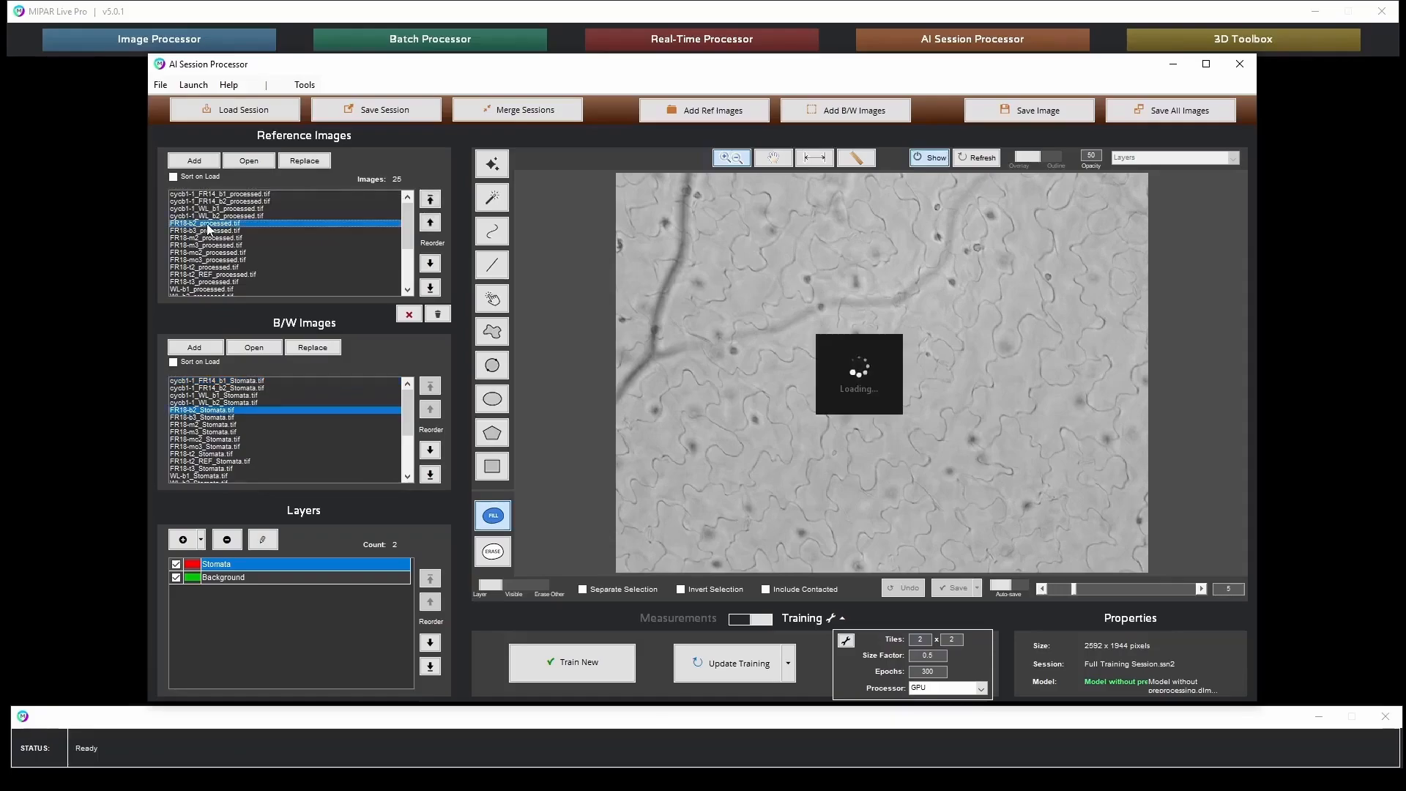
pyautogui.scroll(-2, 211, 242)
pyautogui.click(203, 246)
pyautogui.scroll(-2, 211, 271)
pyautogui.click(216, 279)
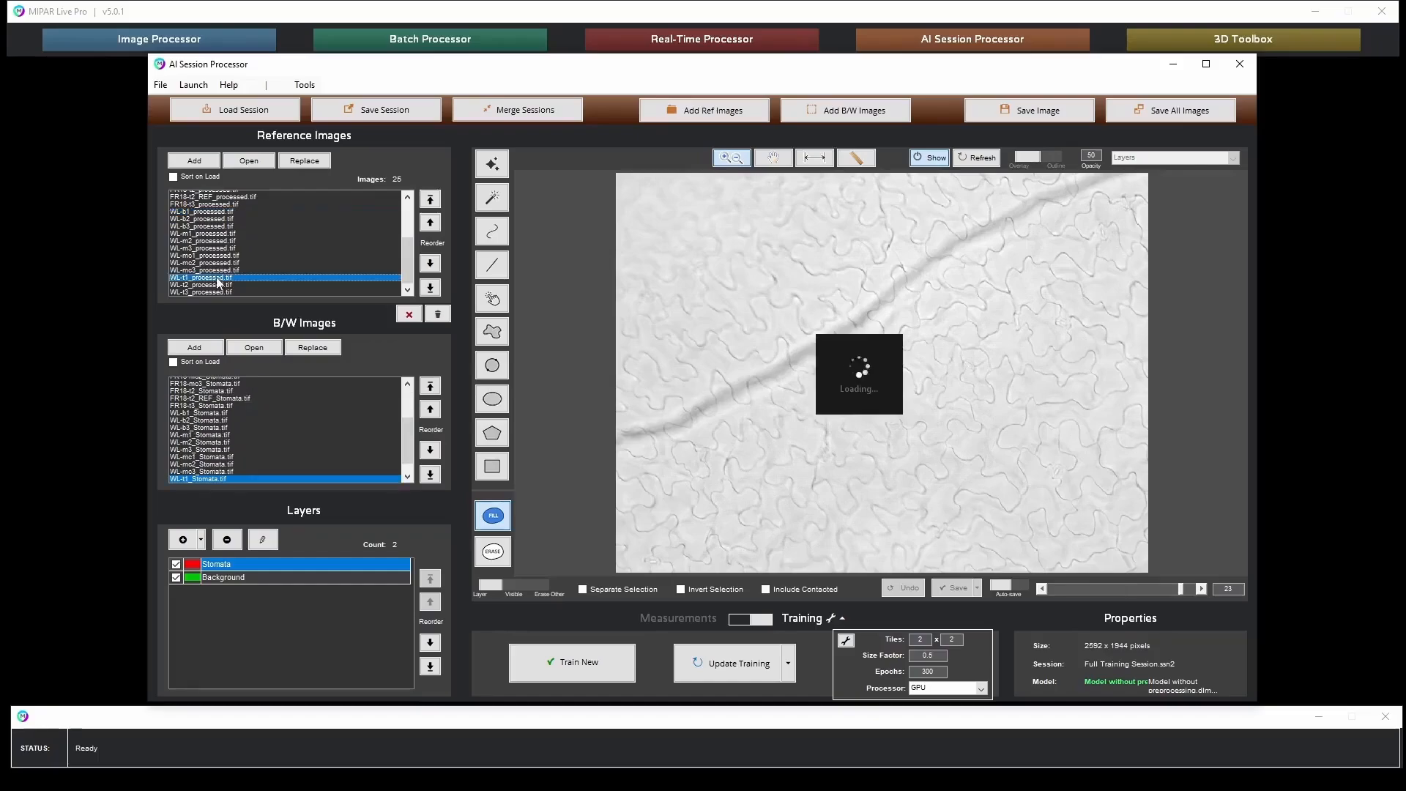
pyautogui.scroll(5, 218, 285)
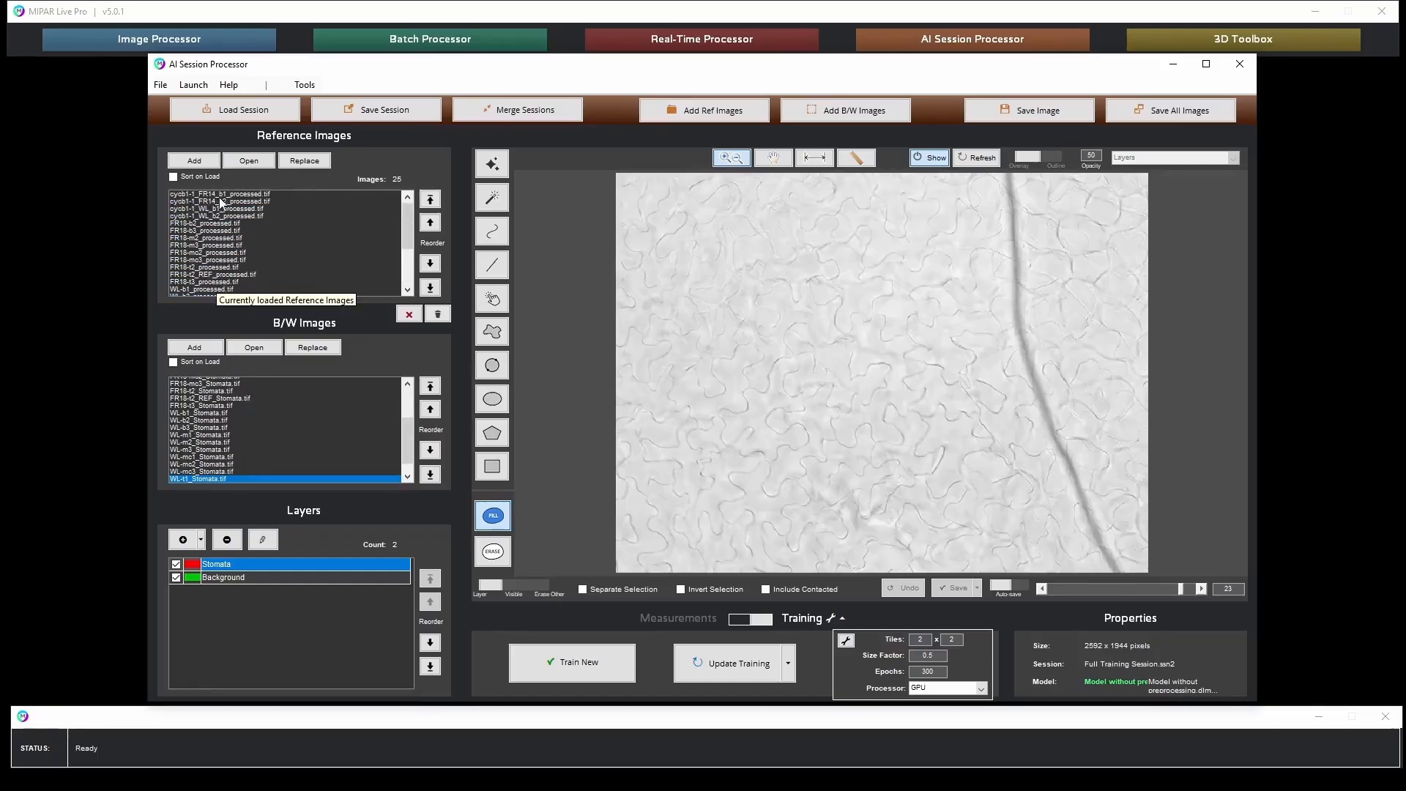
pyautogui.click(225, 201)
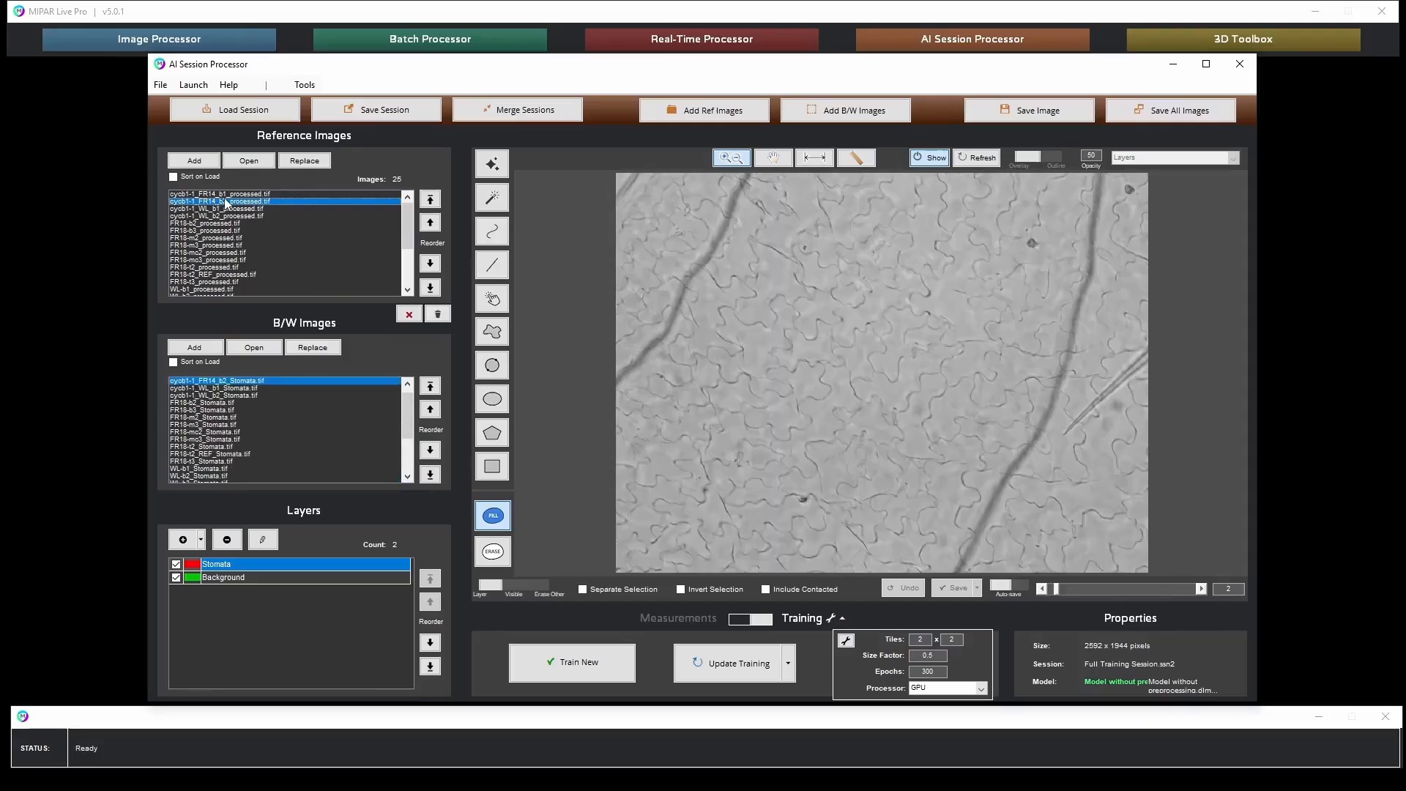
# - Review the grayscale augmentation, model depth, filter size and training options, including the Output Model choices, and cancel the deep learning options
pyautogui.click(847, 641)
pyautogui.click(684, 189)
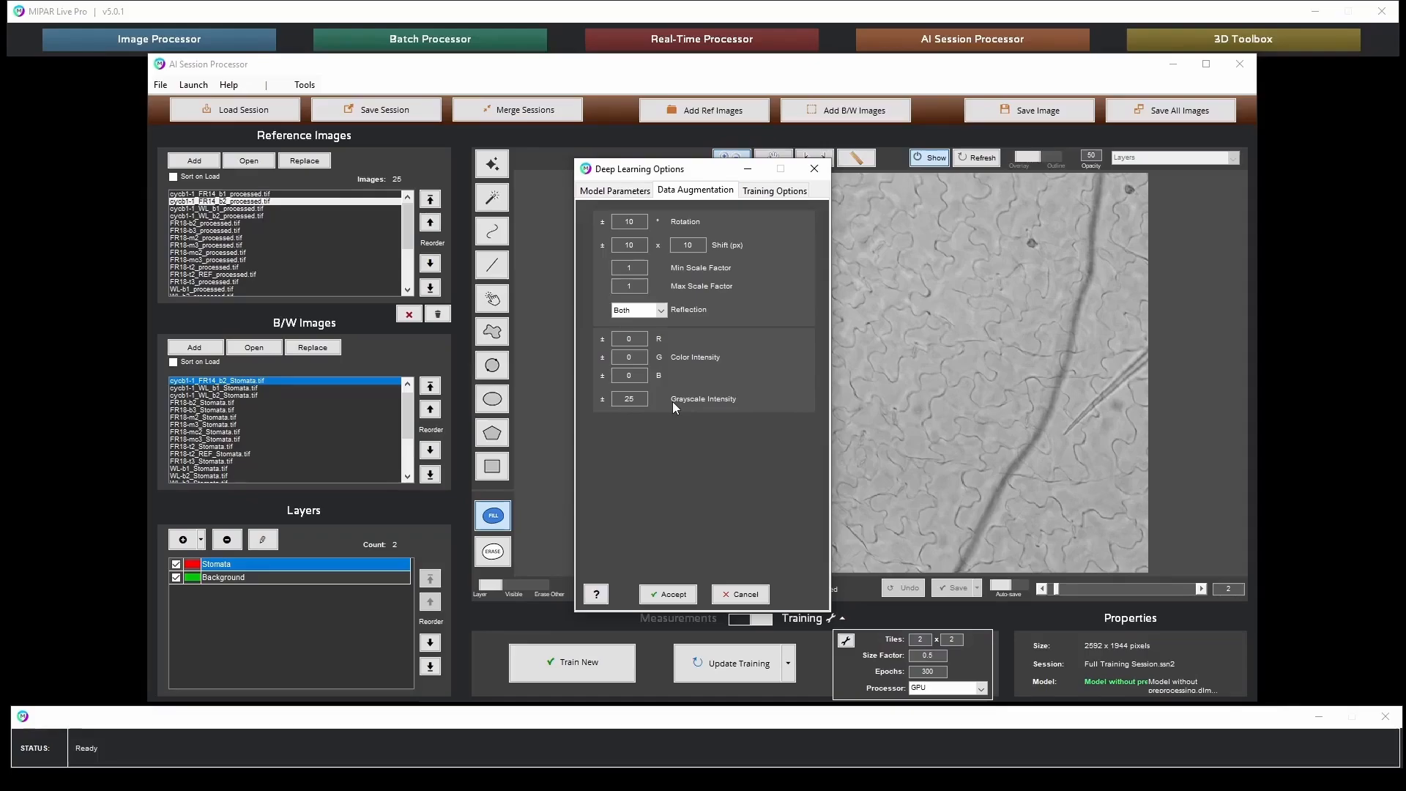
pyautogui.click(769, 192)
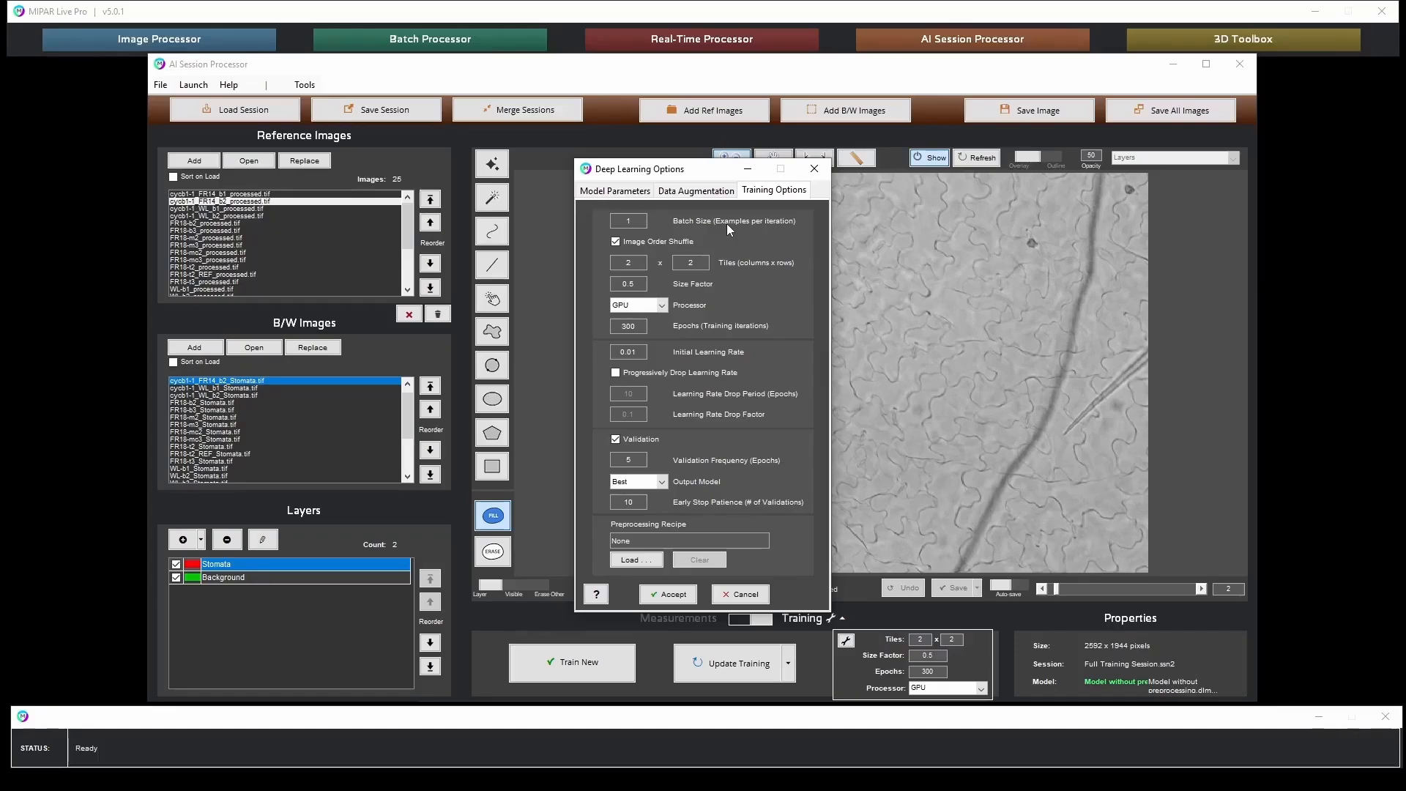
pyautogui.click(628, 191)
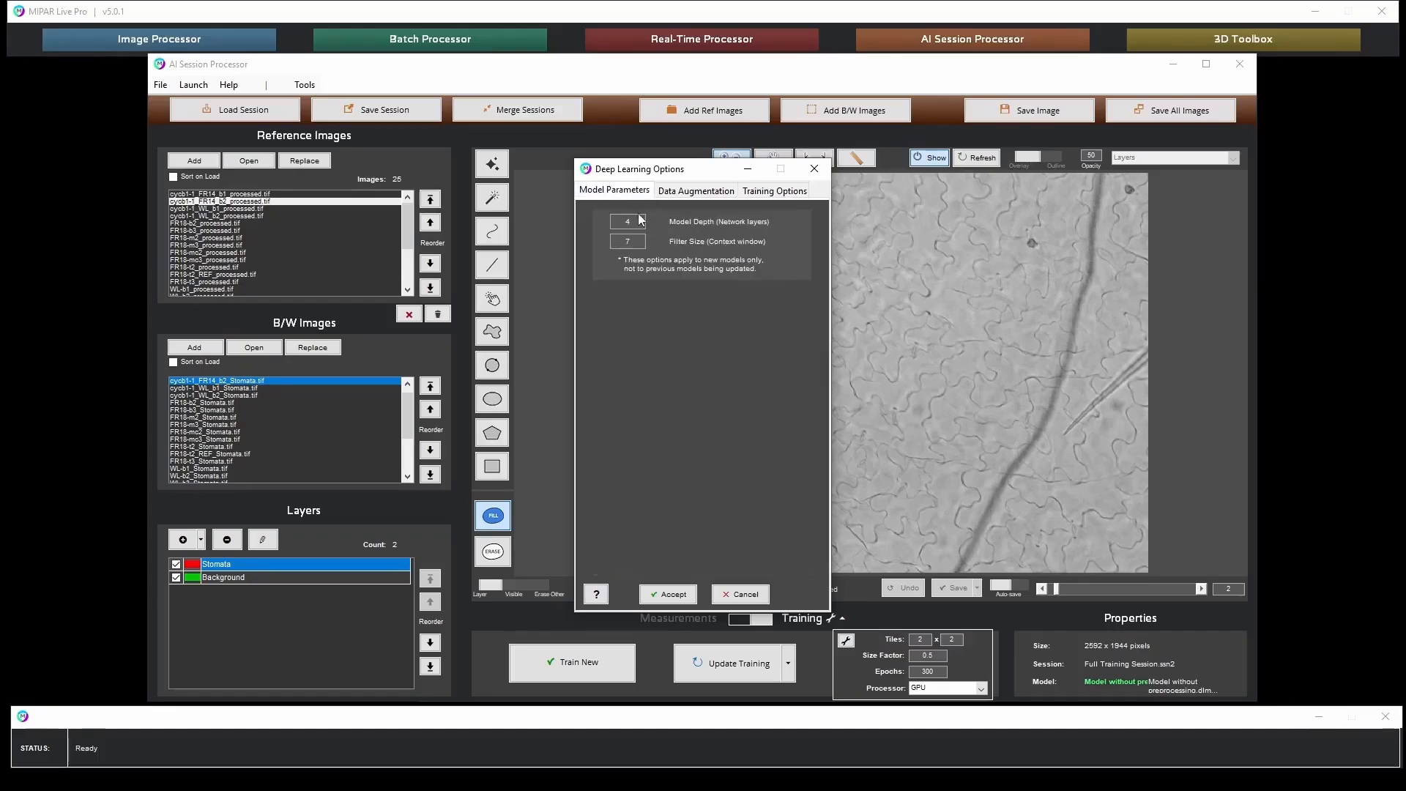
pyautogui.click(758, 193)
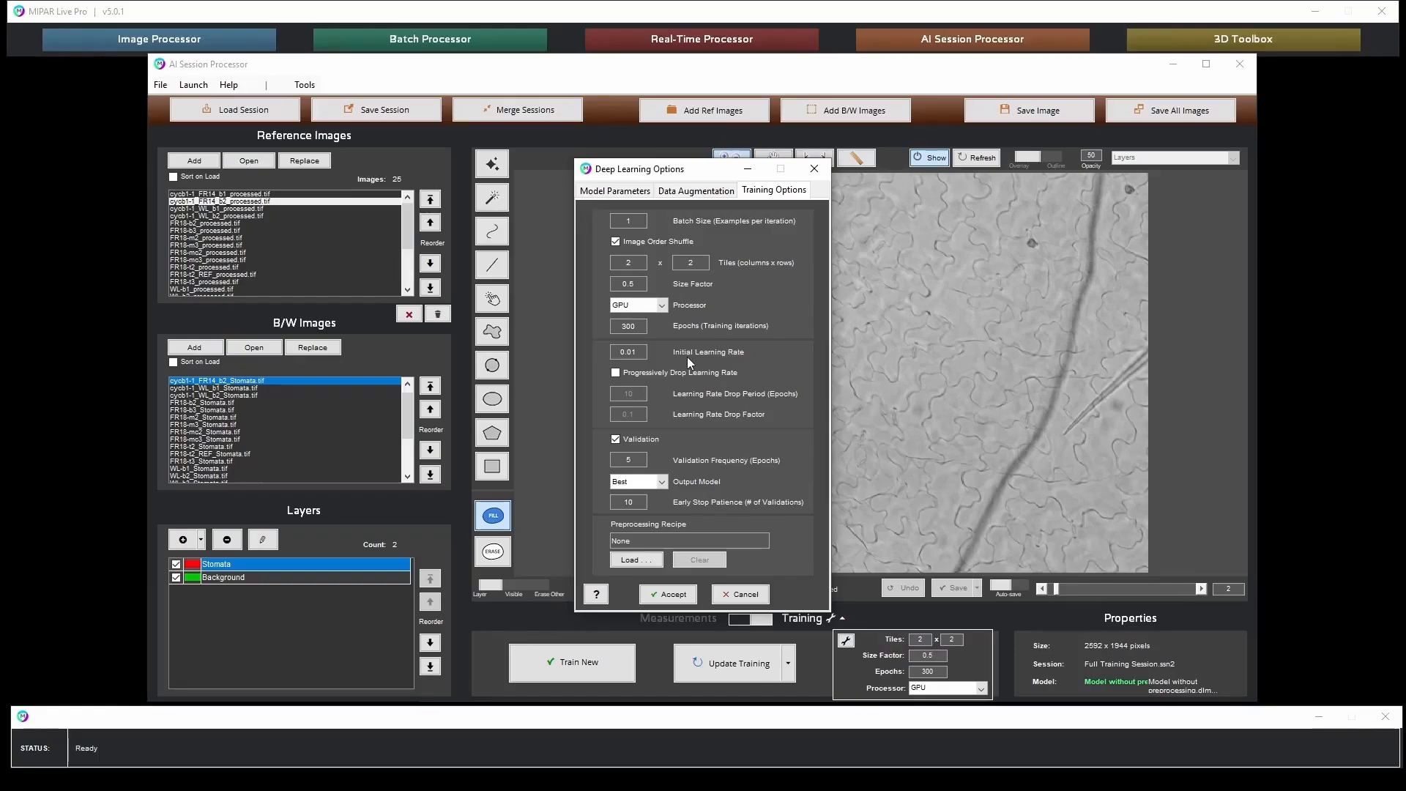
pyautogui.click(663, 482)
pyautogui.click(664, 483)
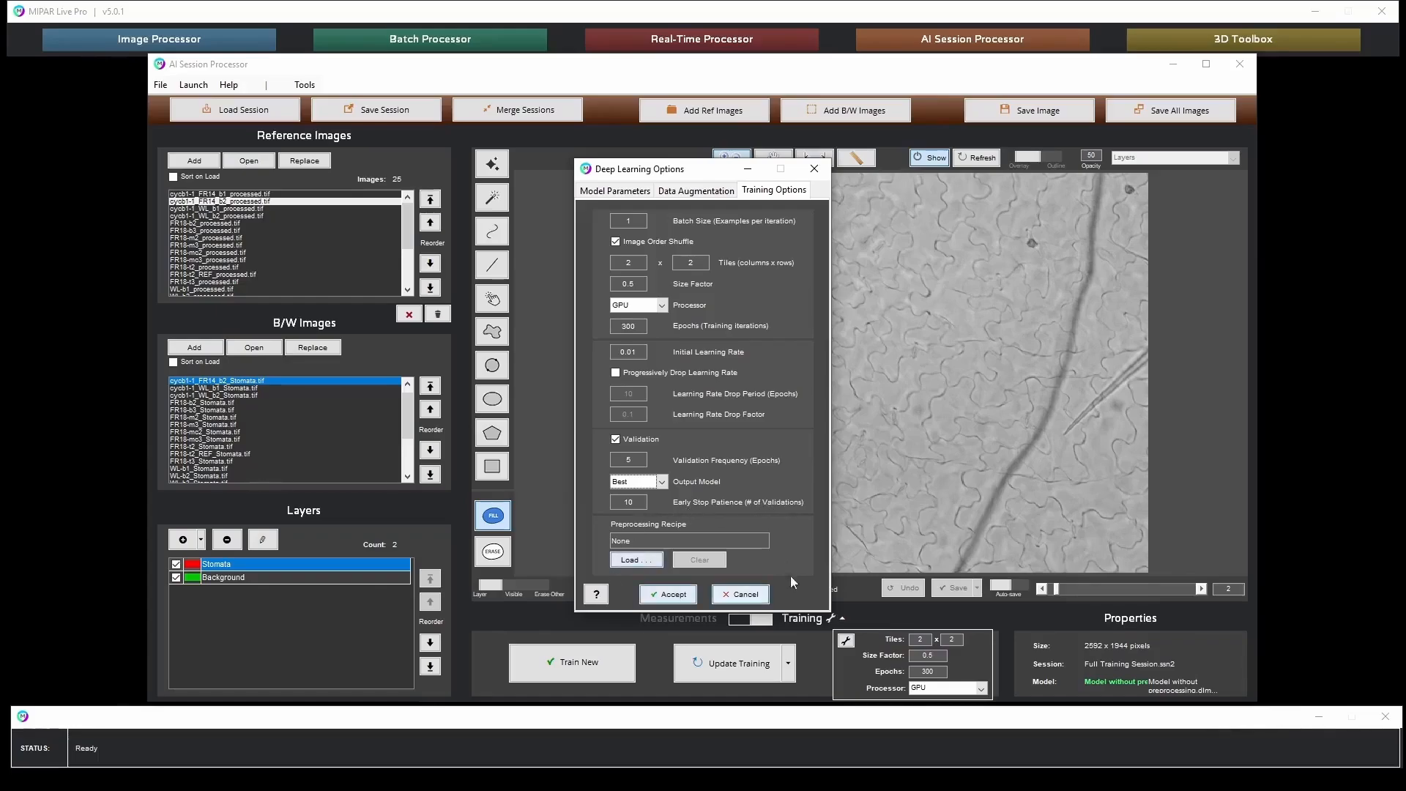
pyautogui.click(728, 597)
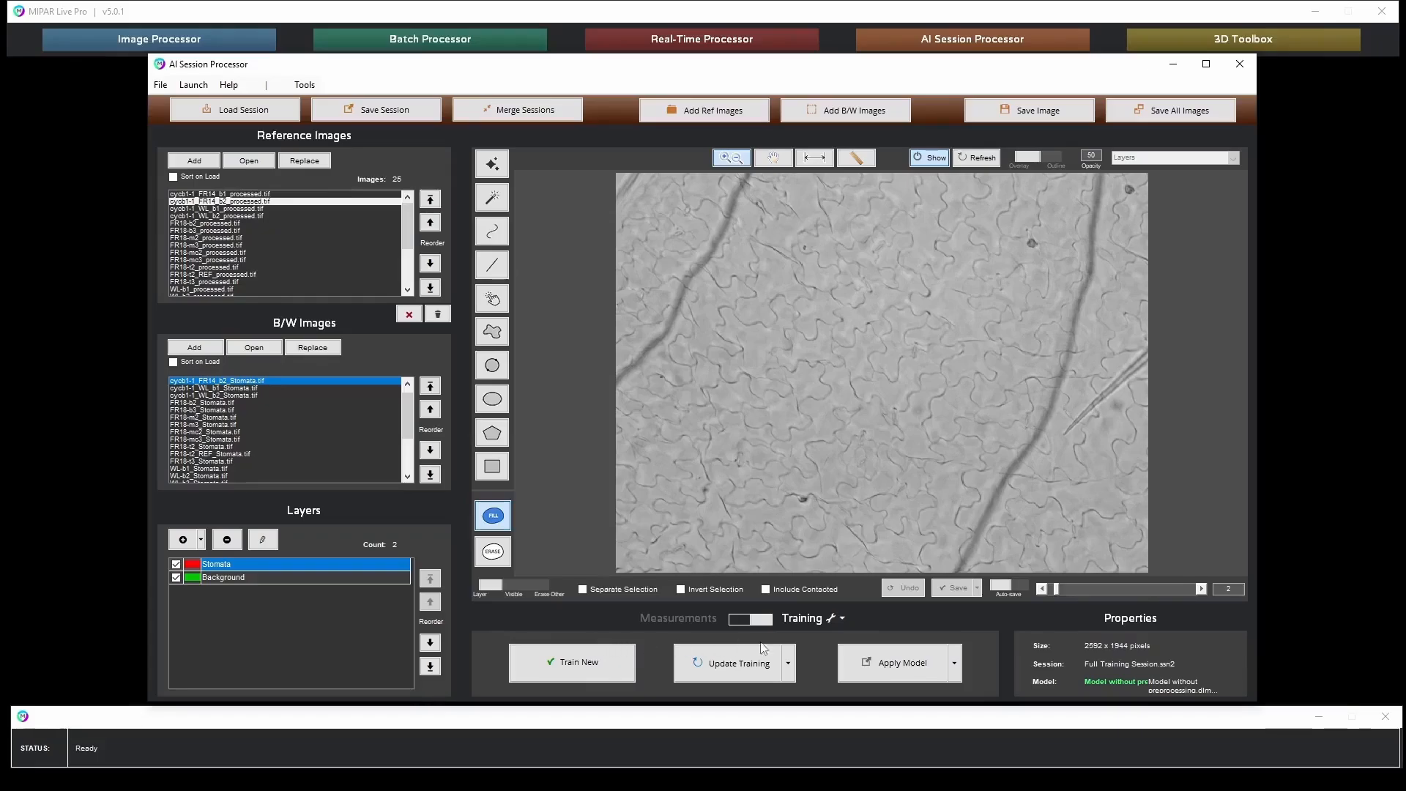
# - Apply the trained stomata model to the current image as a preview and close it without accepting
pyautogui.click(868, 670)
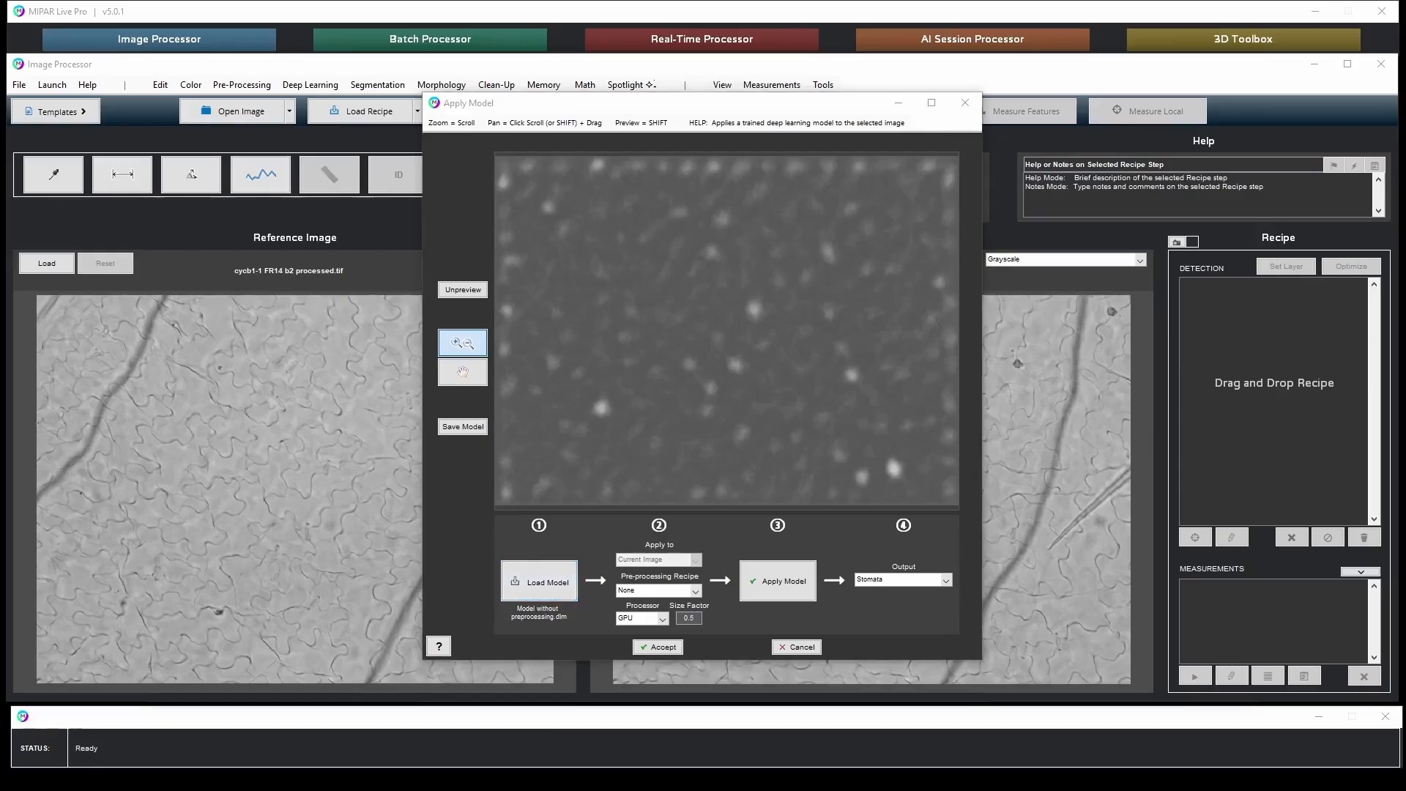
pyautogui.click(782, 648)
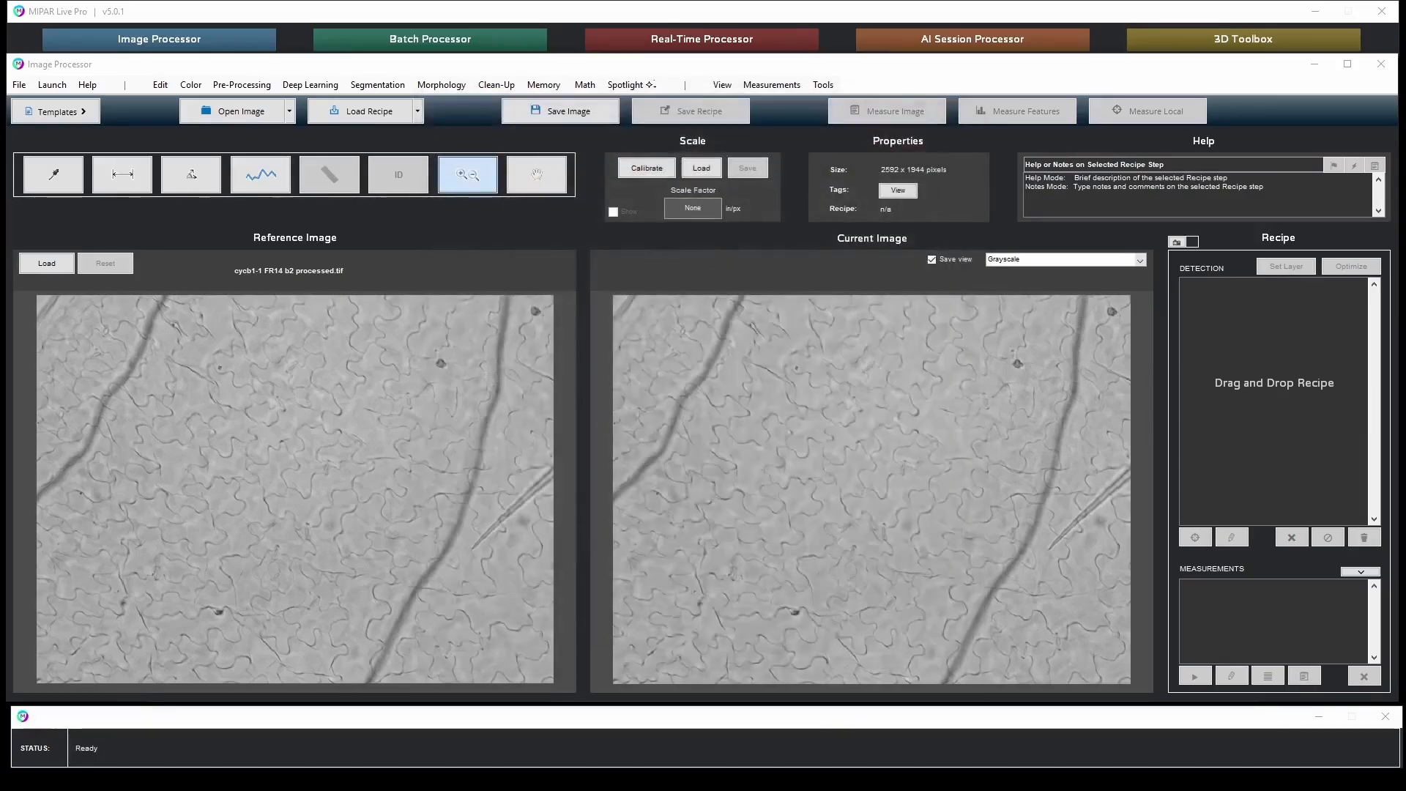
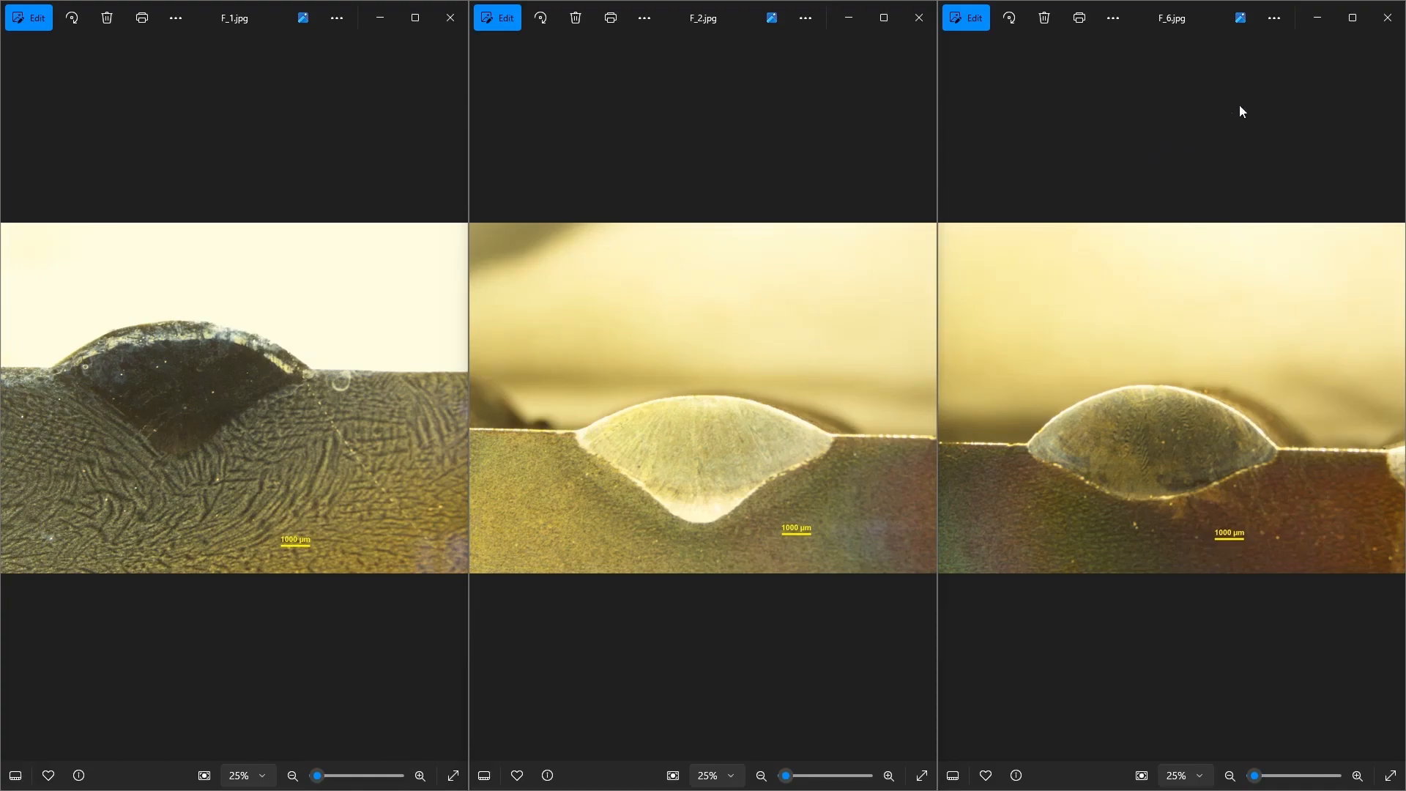
# - Close the three photo viewer windows showing F_1.jpg, F_2.jpg and F_6.jpg
pyautogui.click(1388, 18)
pyautogui.click(919, 18)
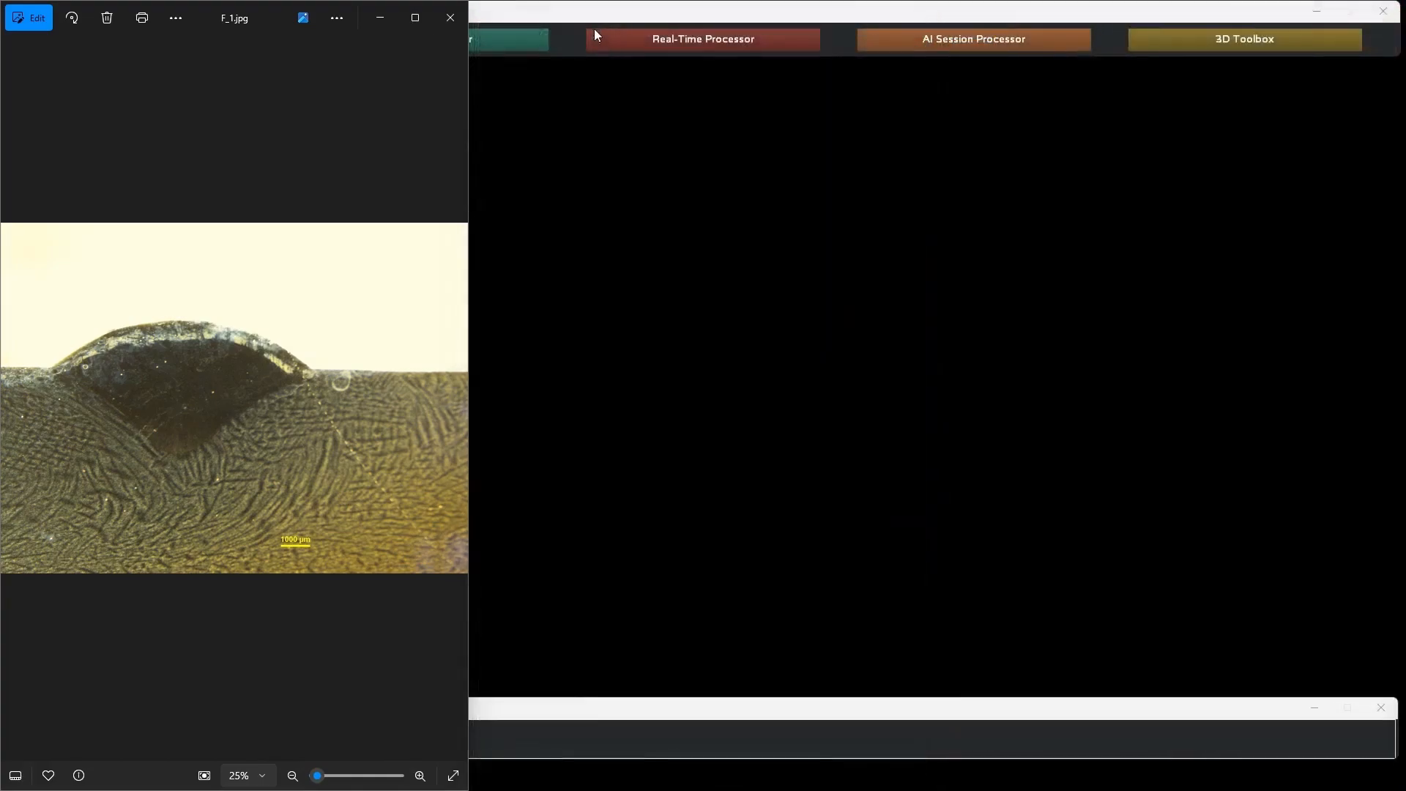
pyautogui.click(451, 18)
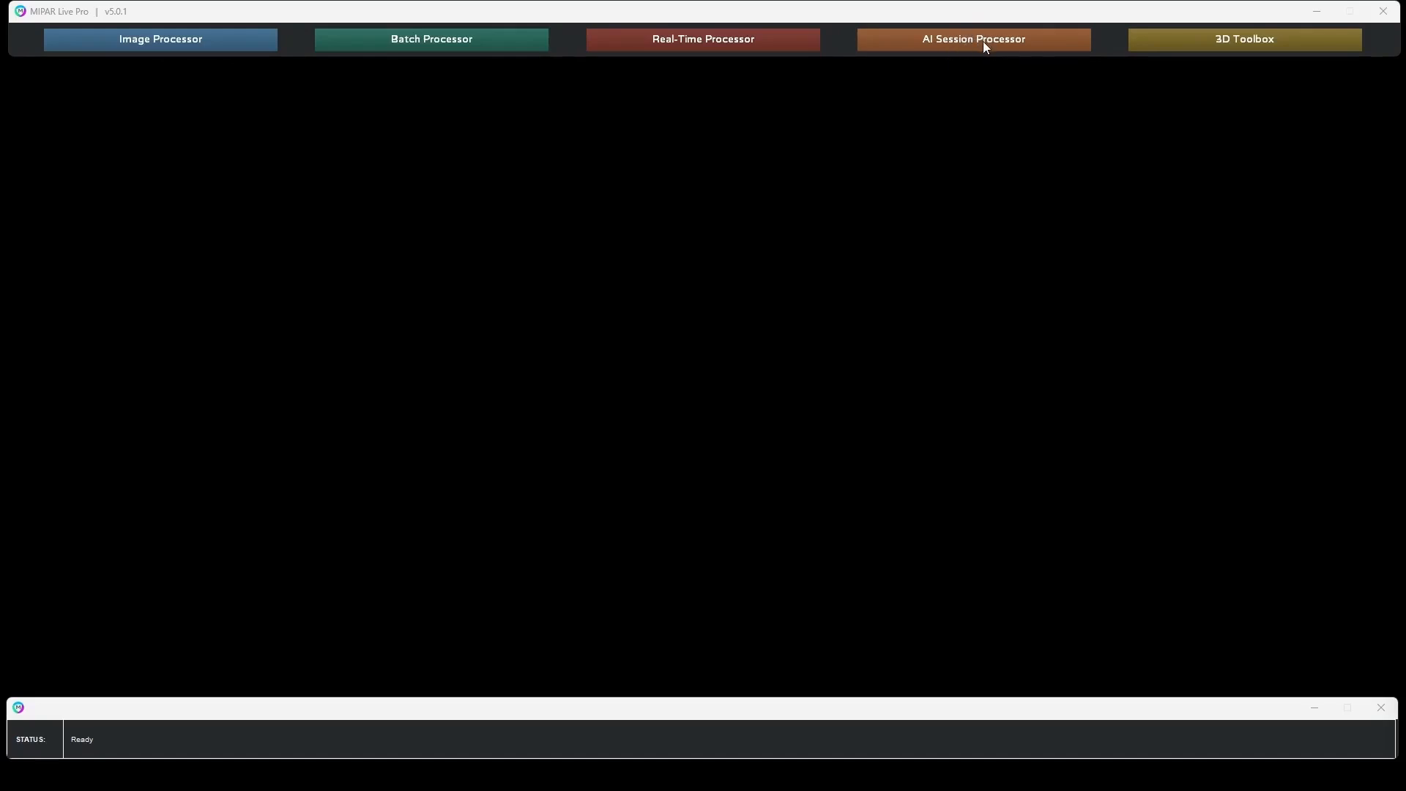
# - Open the AI Session Processor in MIPAR and load F_1.jpg, F_2.jpg and F_6.jpg as reference images
pyautogui.click(1003, 42)
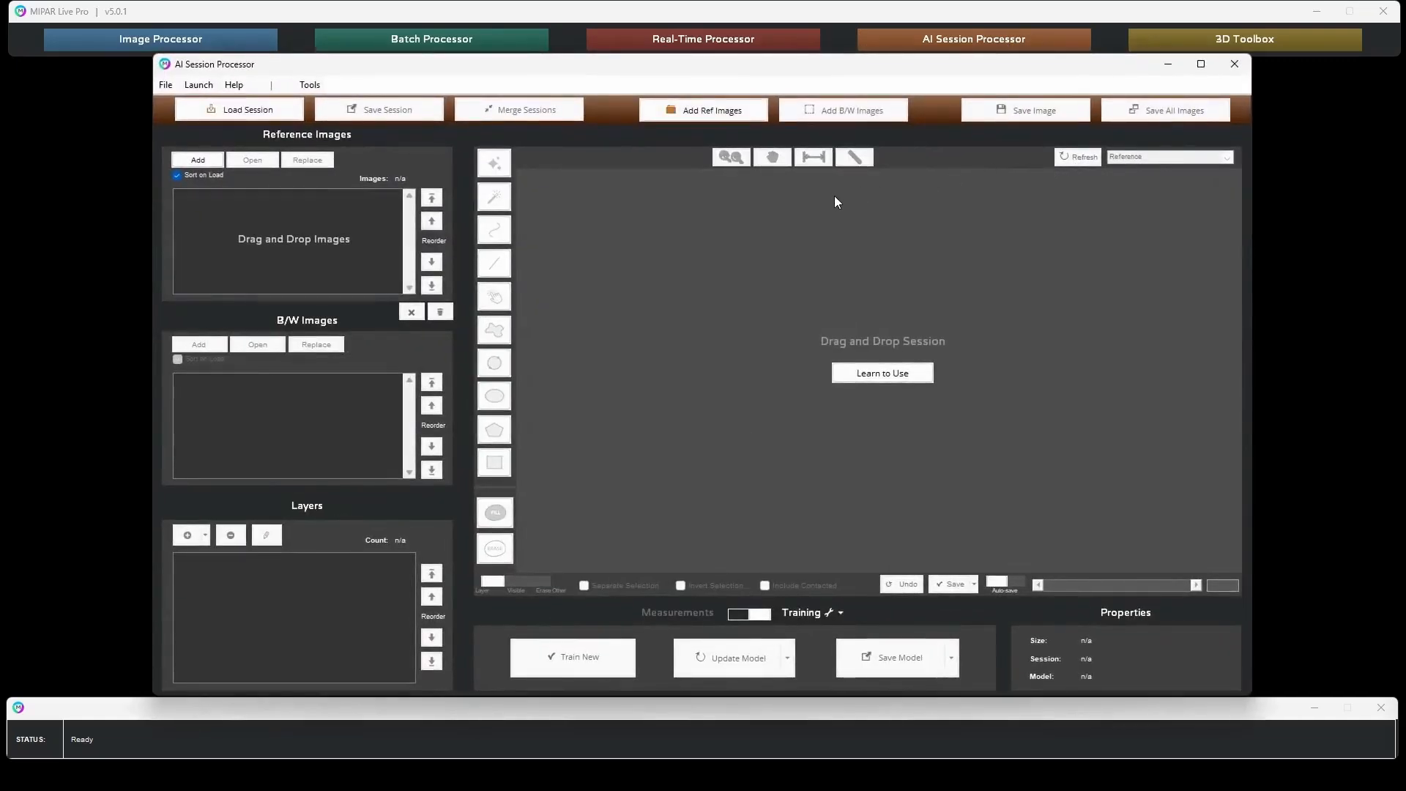
pyautogui.click(203, 160)
pyautogui.moveTo(199, 263); pyautogui.dragTo(396, 197)
pyautogui.click(724, 550)
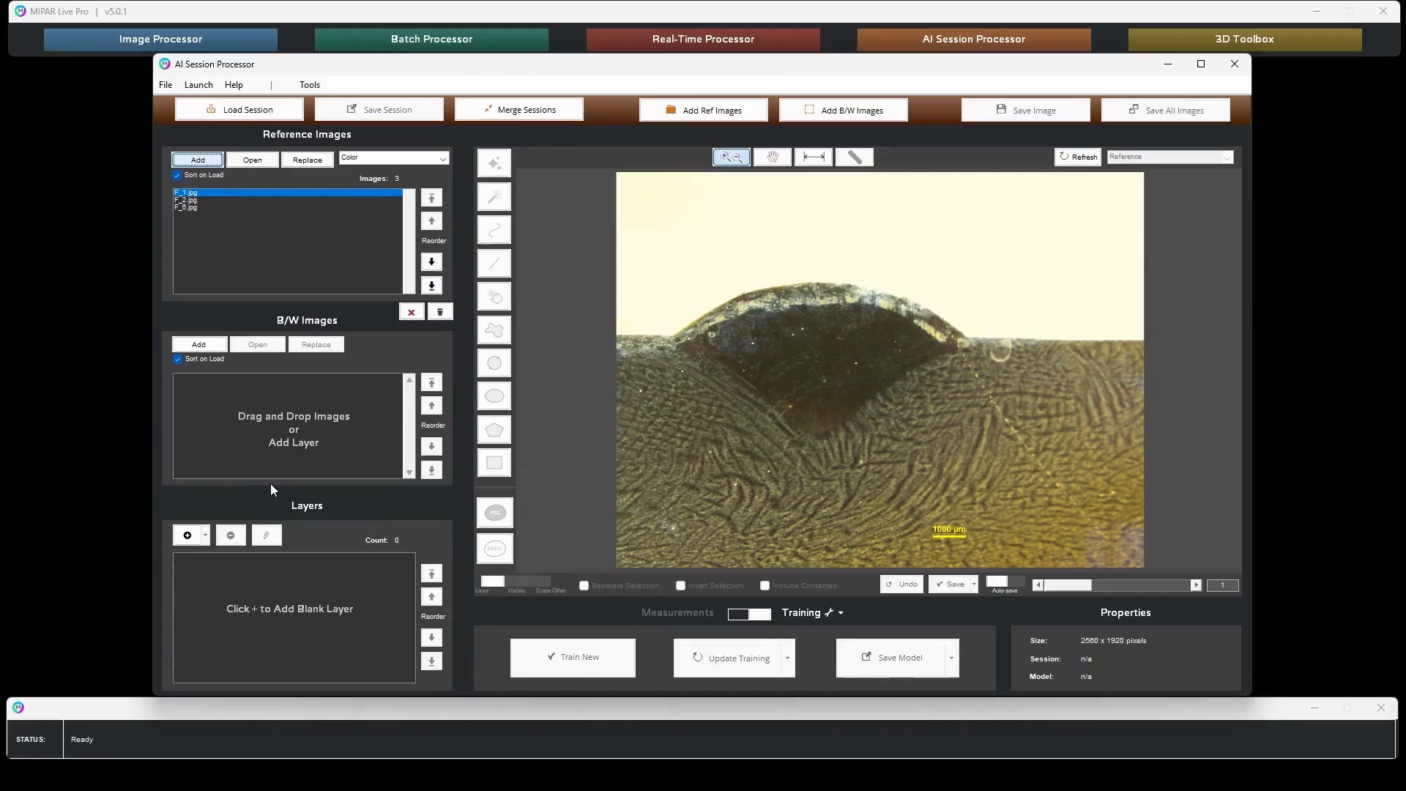
# - Add three blank layers named Weld, Background and Substrate
pyautogui.click(188, 536)
pyautogui.write('Weld')
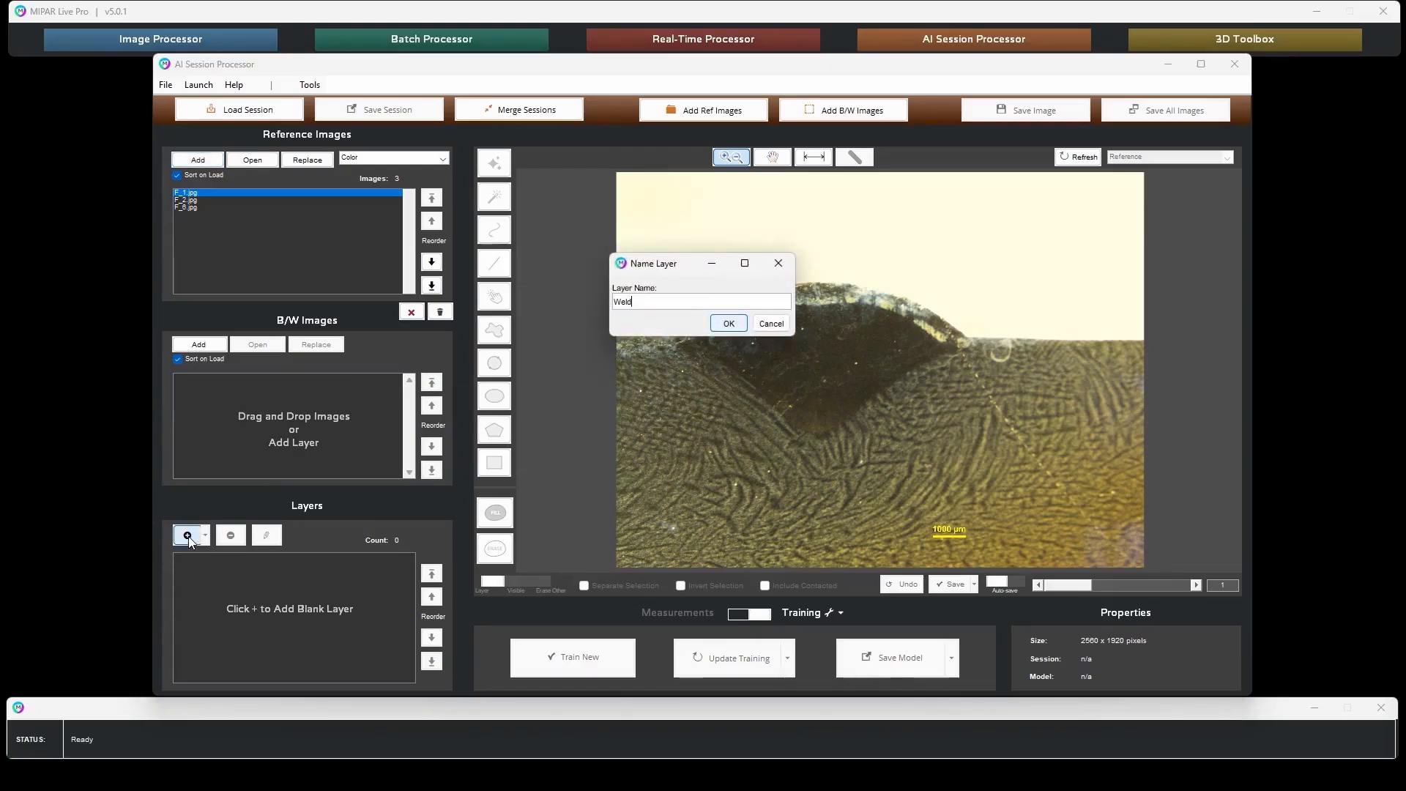
pyautogui.press('Return')
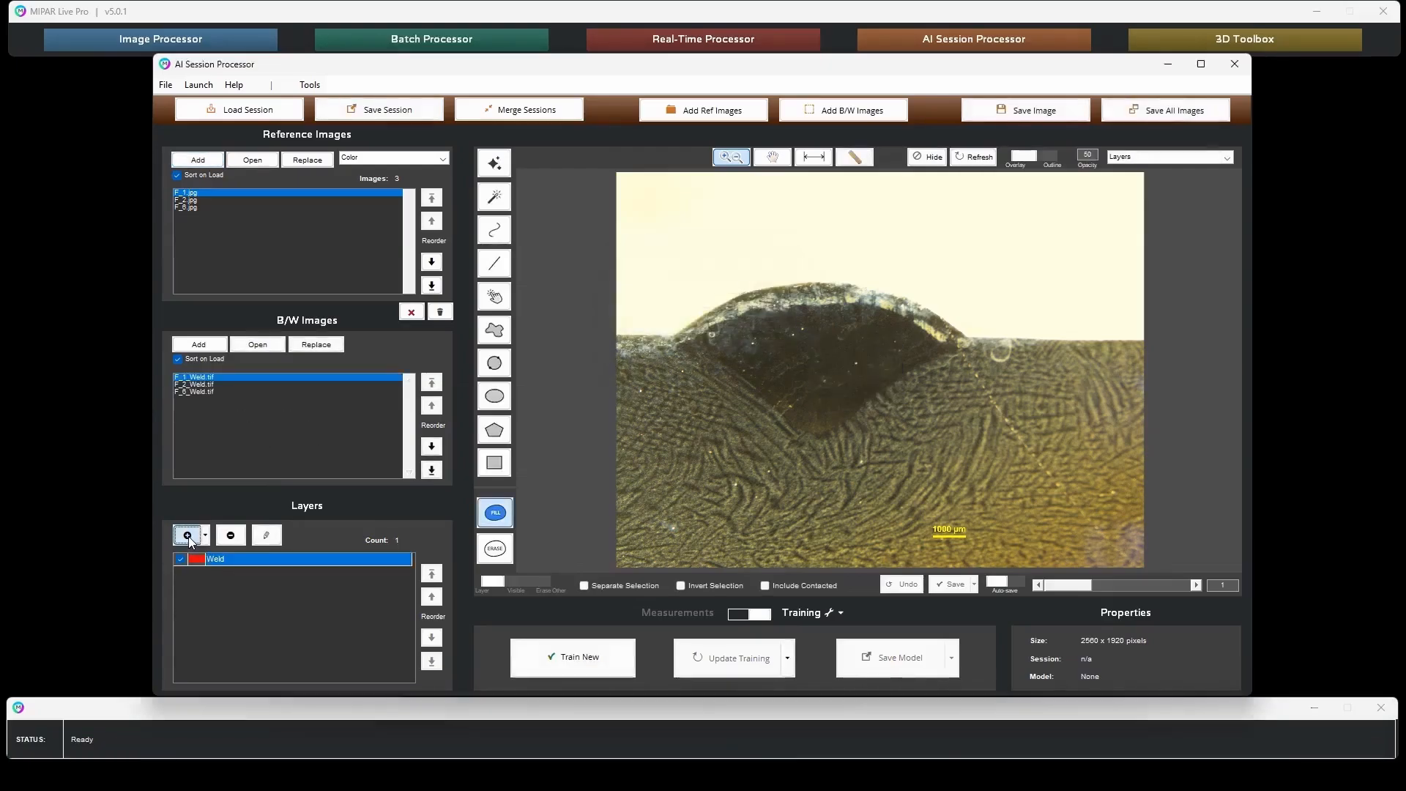
pyautogui.click(187, 536)
pyautogui.write('Bacground')
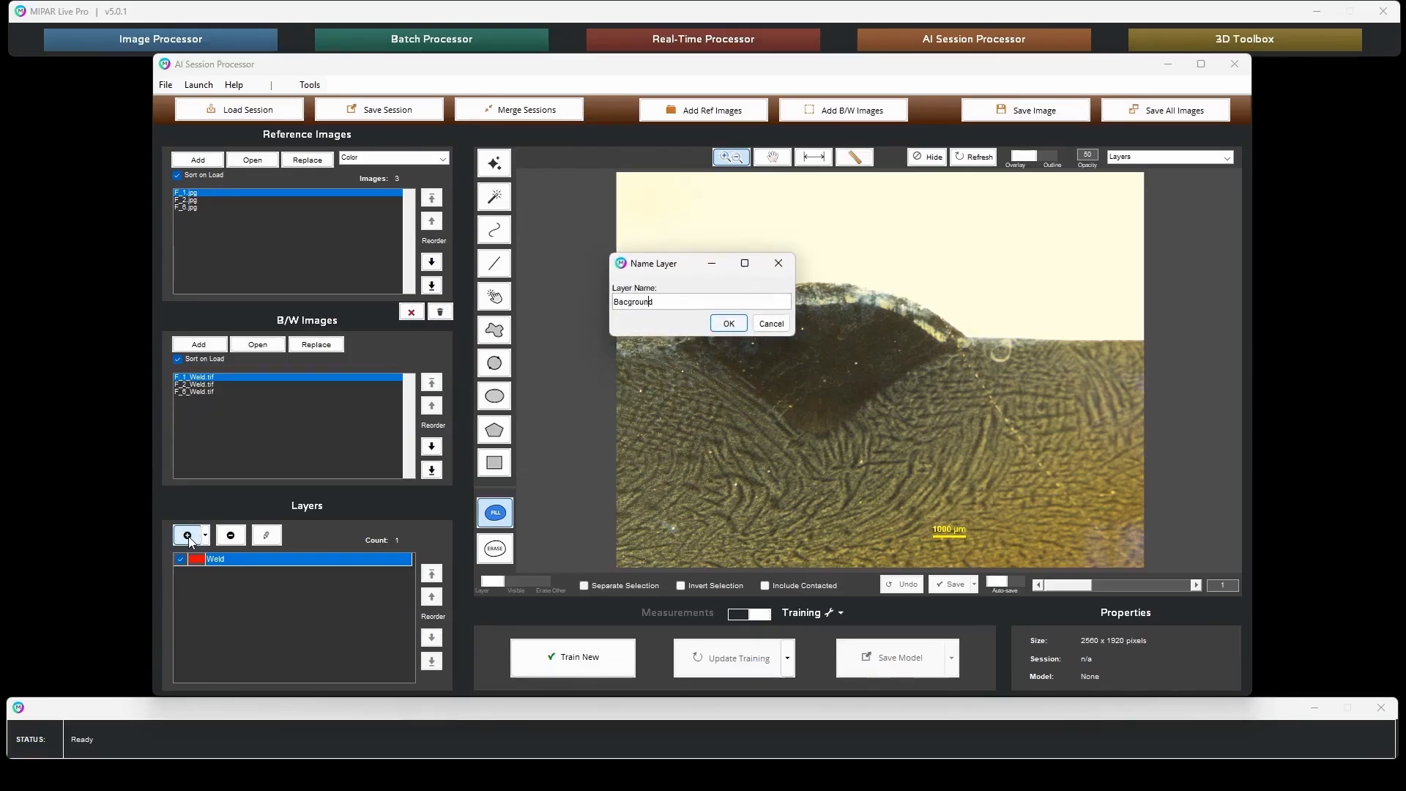
pyautogui.write('k')
pyautogui.press('Return')
pyautogui.click(186, 539)
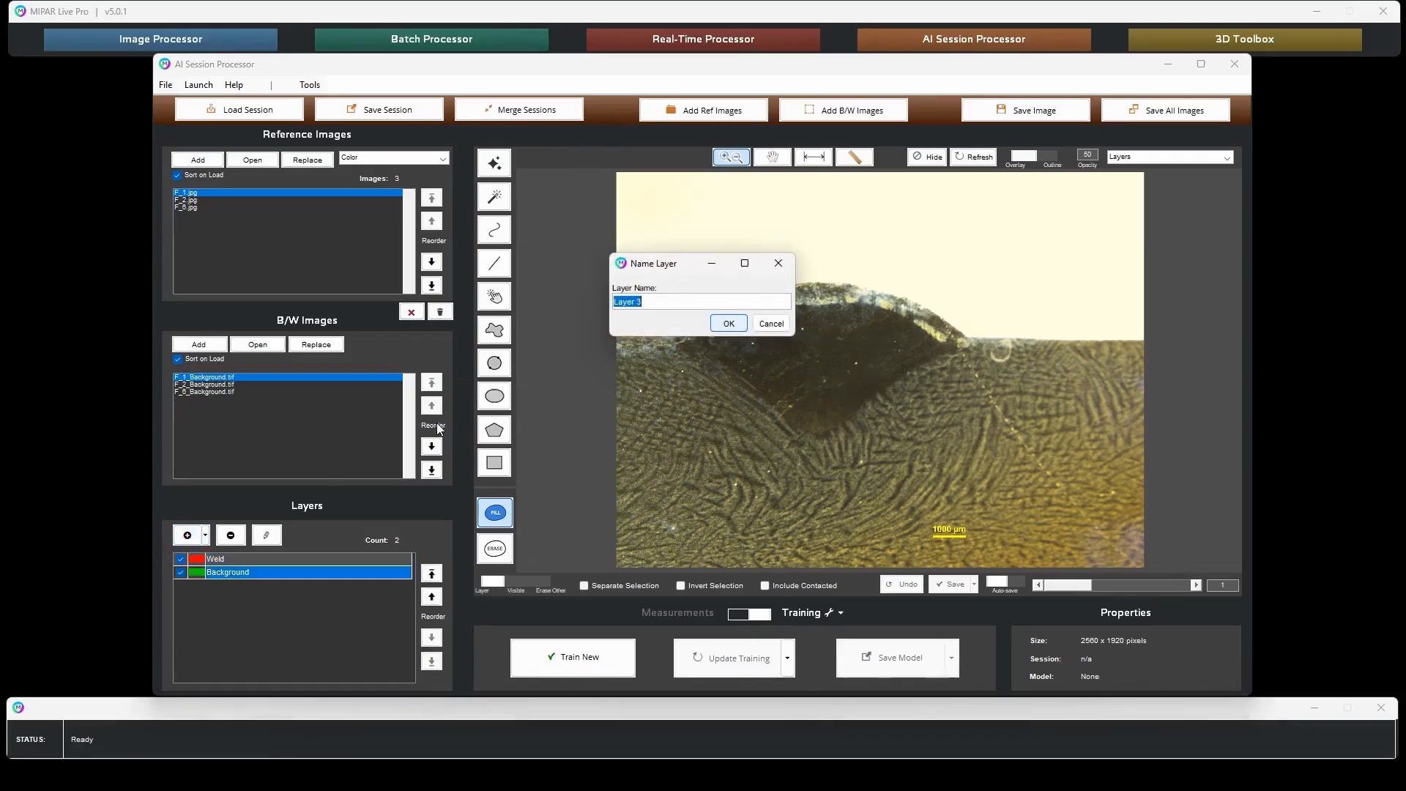
pyautogui.write('Substrate')
pyautogui.press('Return')
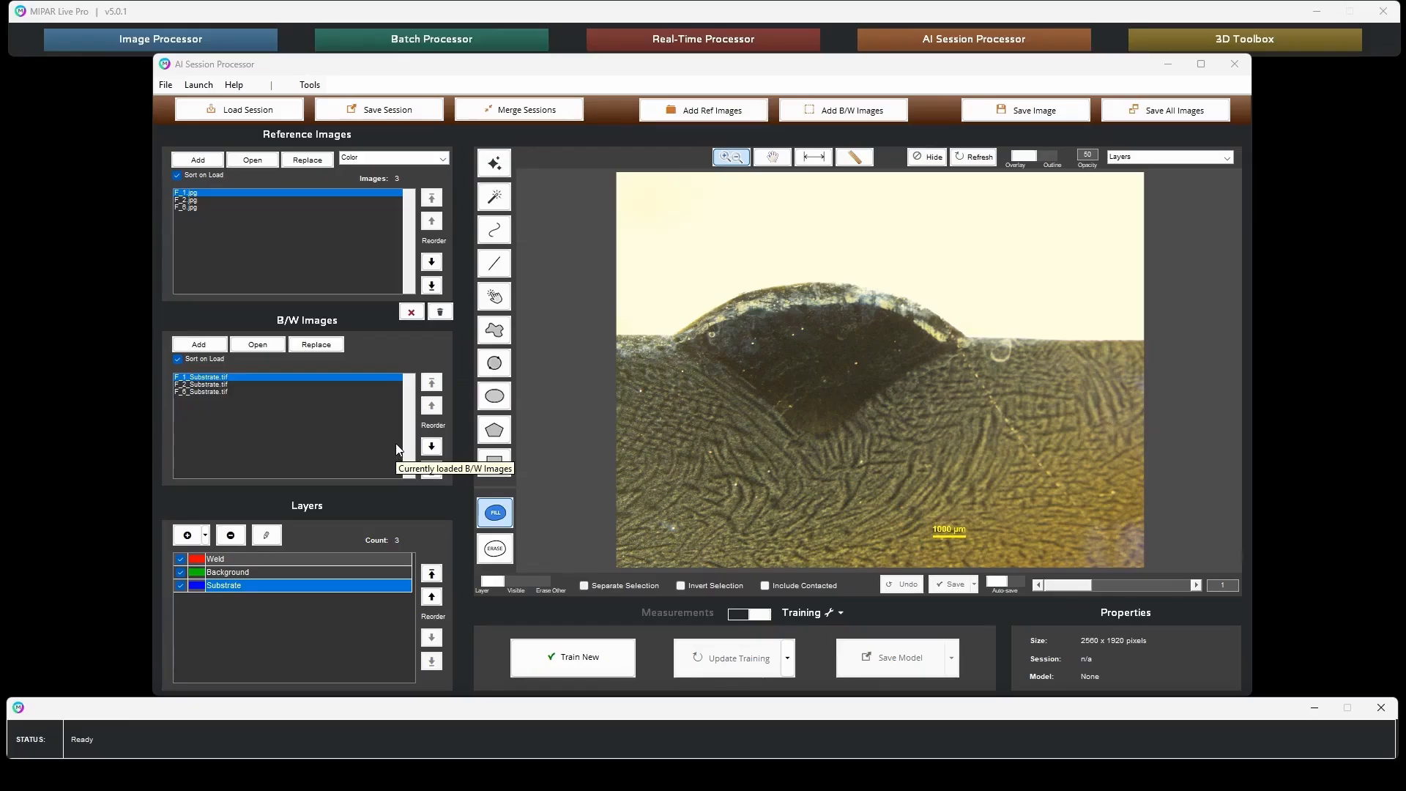
# - Label the weld bead in F_1.jpg on the Weld layer with the AI-assisted point selection tool and enable auto-save
pyautogui.click(273, 561)
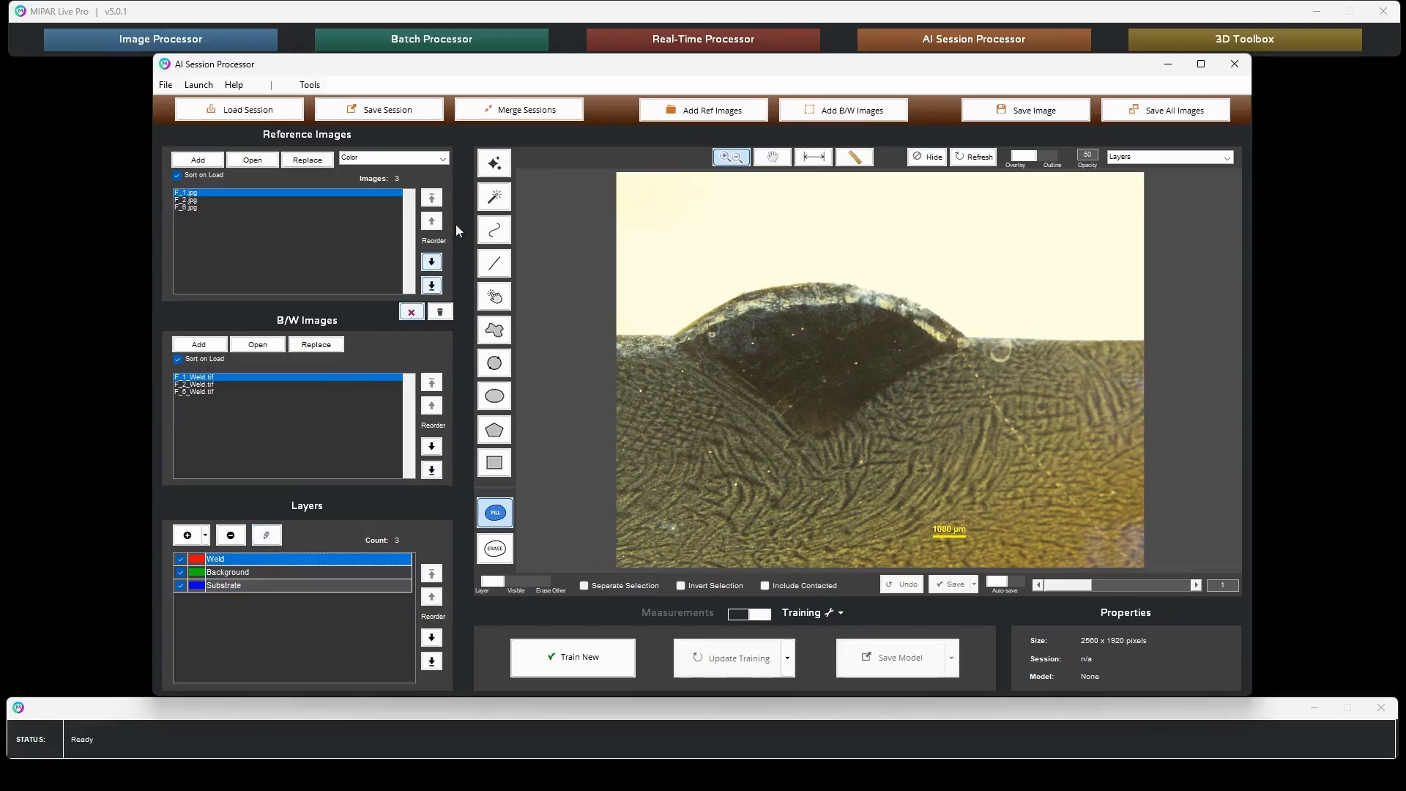
pyautogui.click(495, 165)
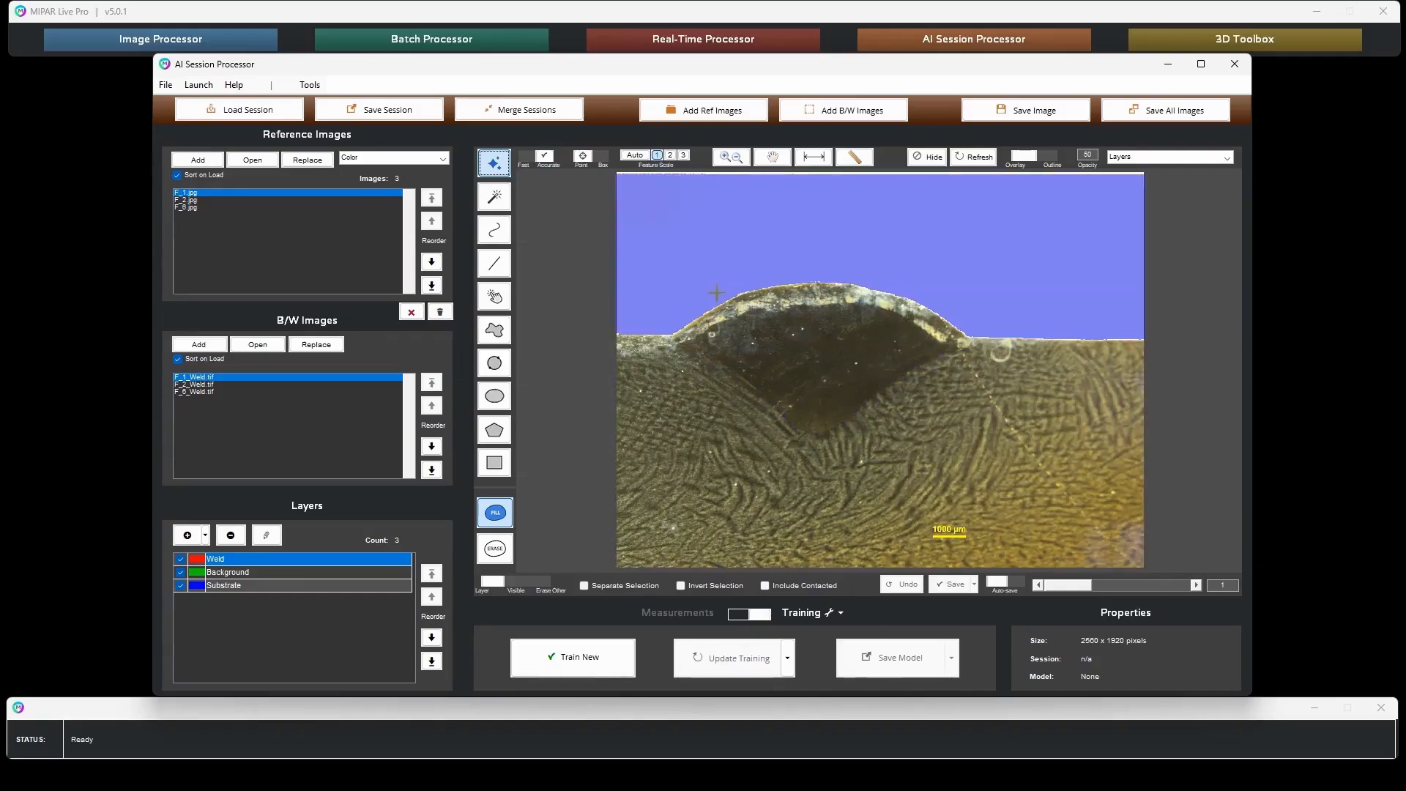
pyautogui.click(810, 296)
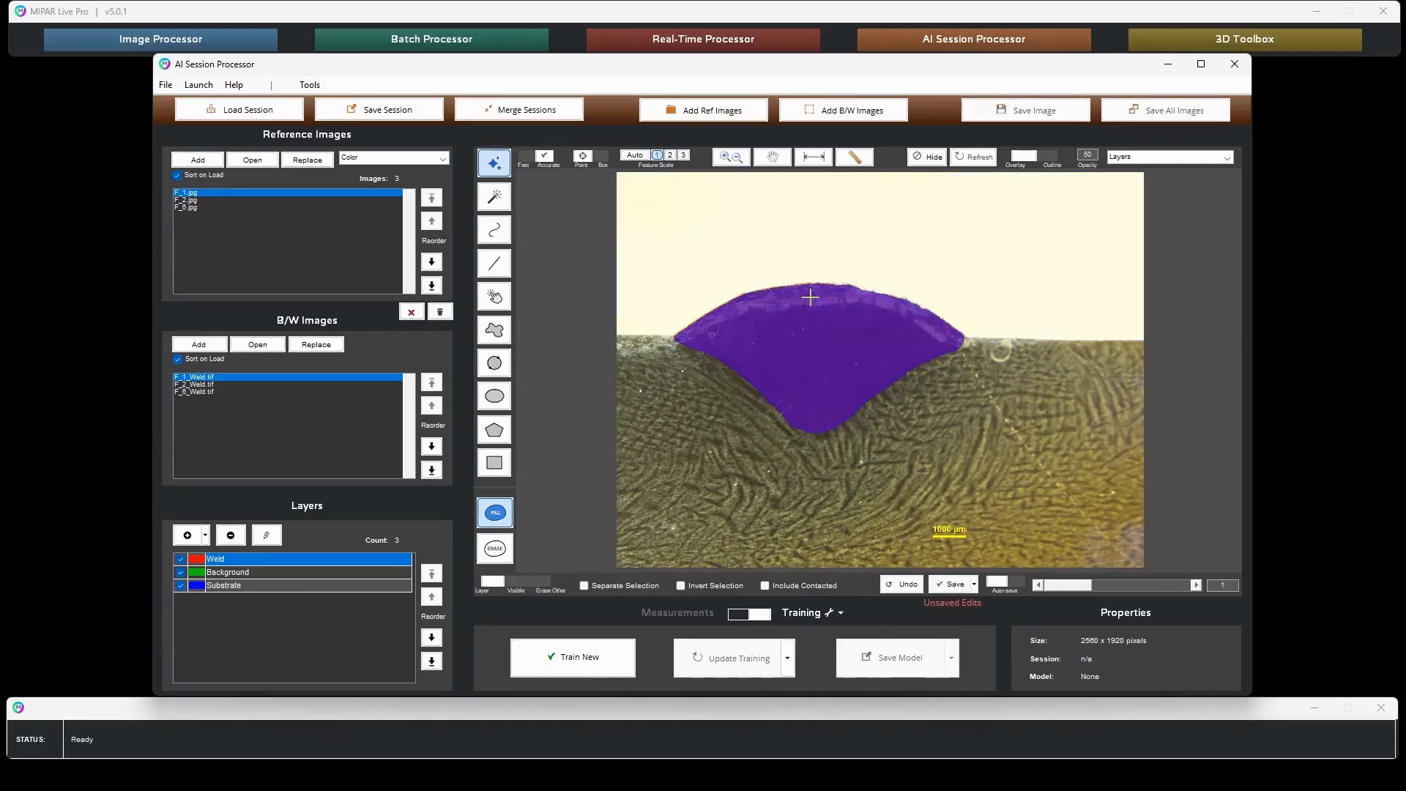
pyautogui.click(1018, 586)
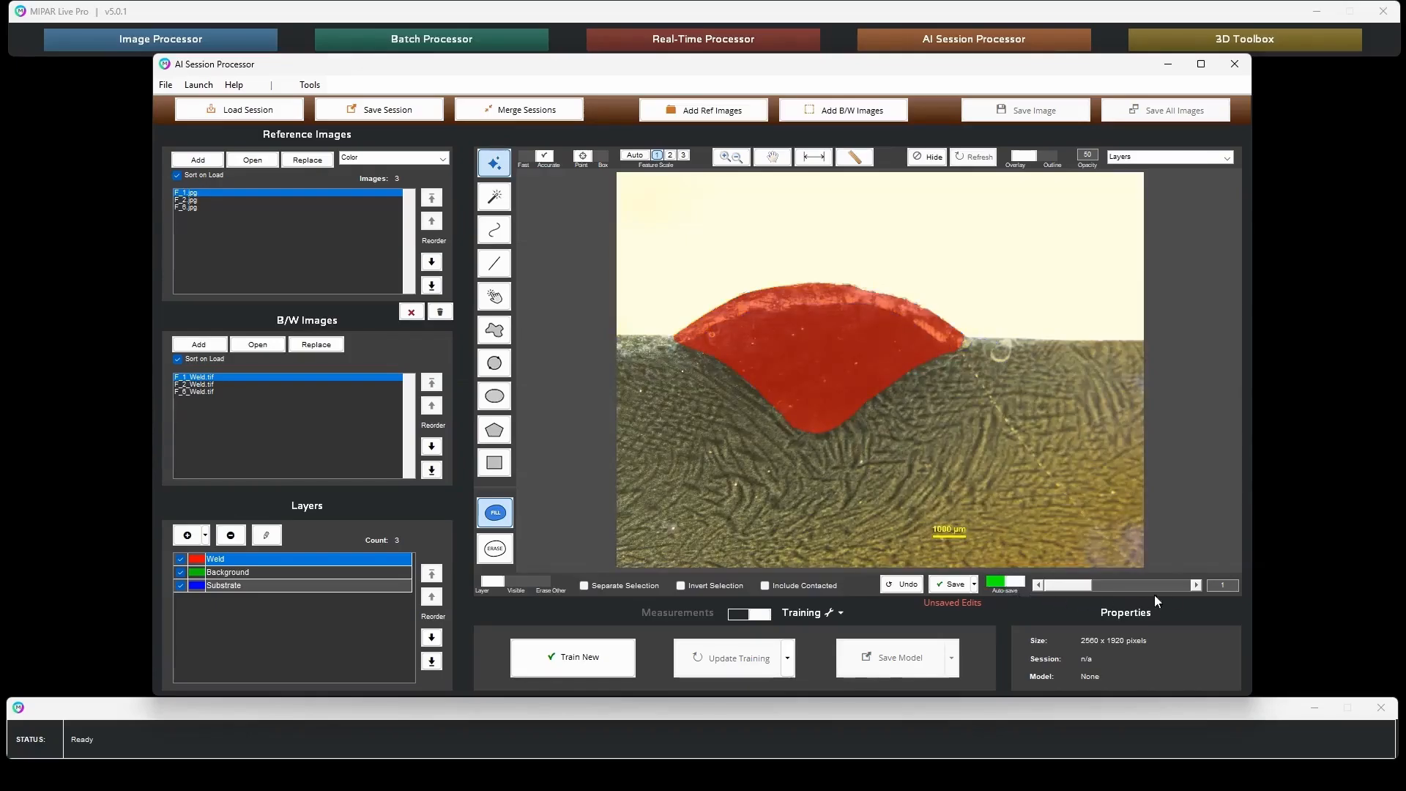
# - Label the weld bead on the Weld layer in F_2.jpg and F_6.jpg and save the edits
pyautogui.click(1197, 585)
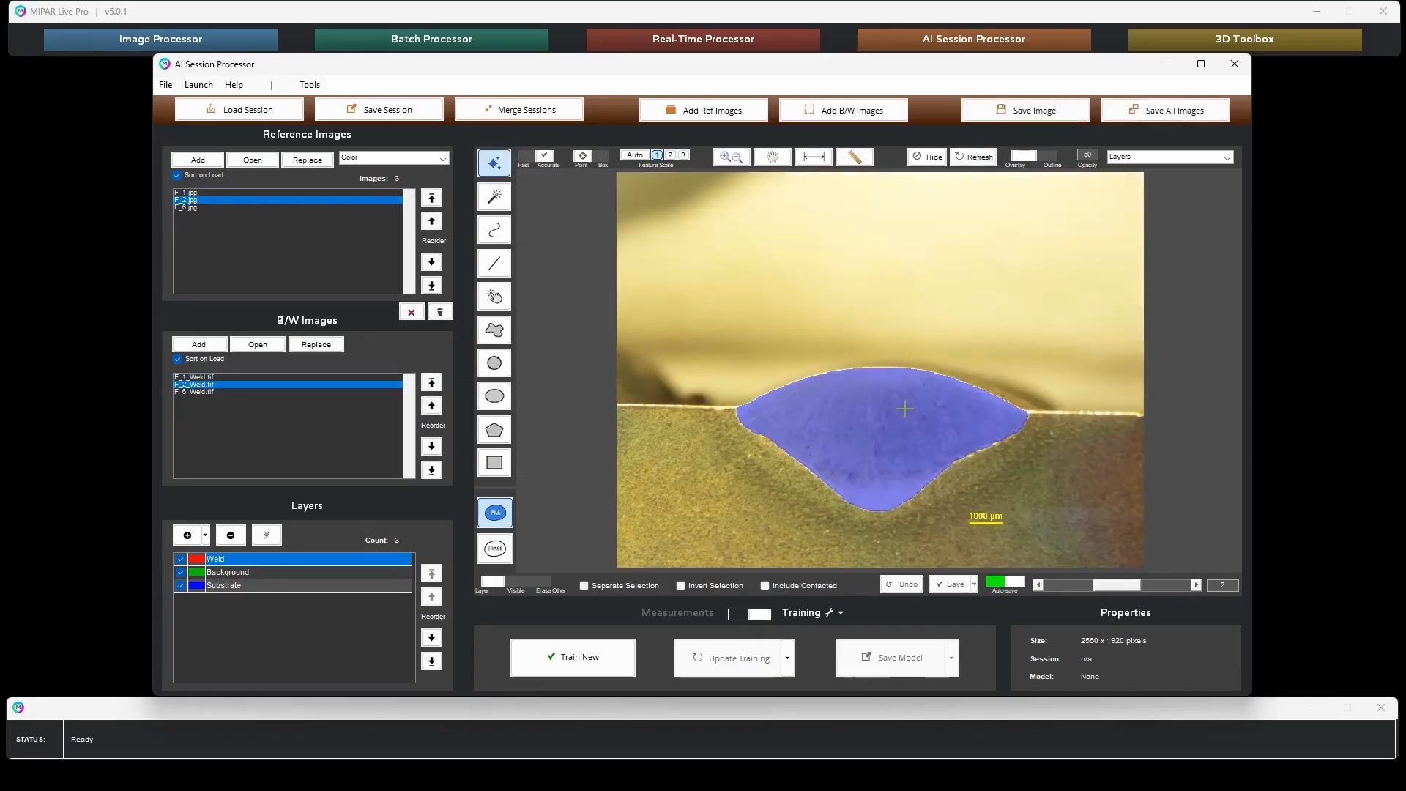
pyautogui.click(935, 410)
pyautogui.click(1196, 585)
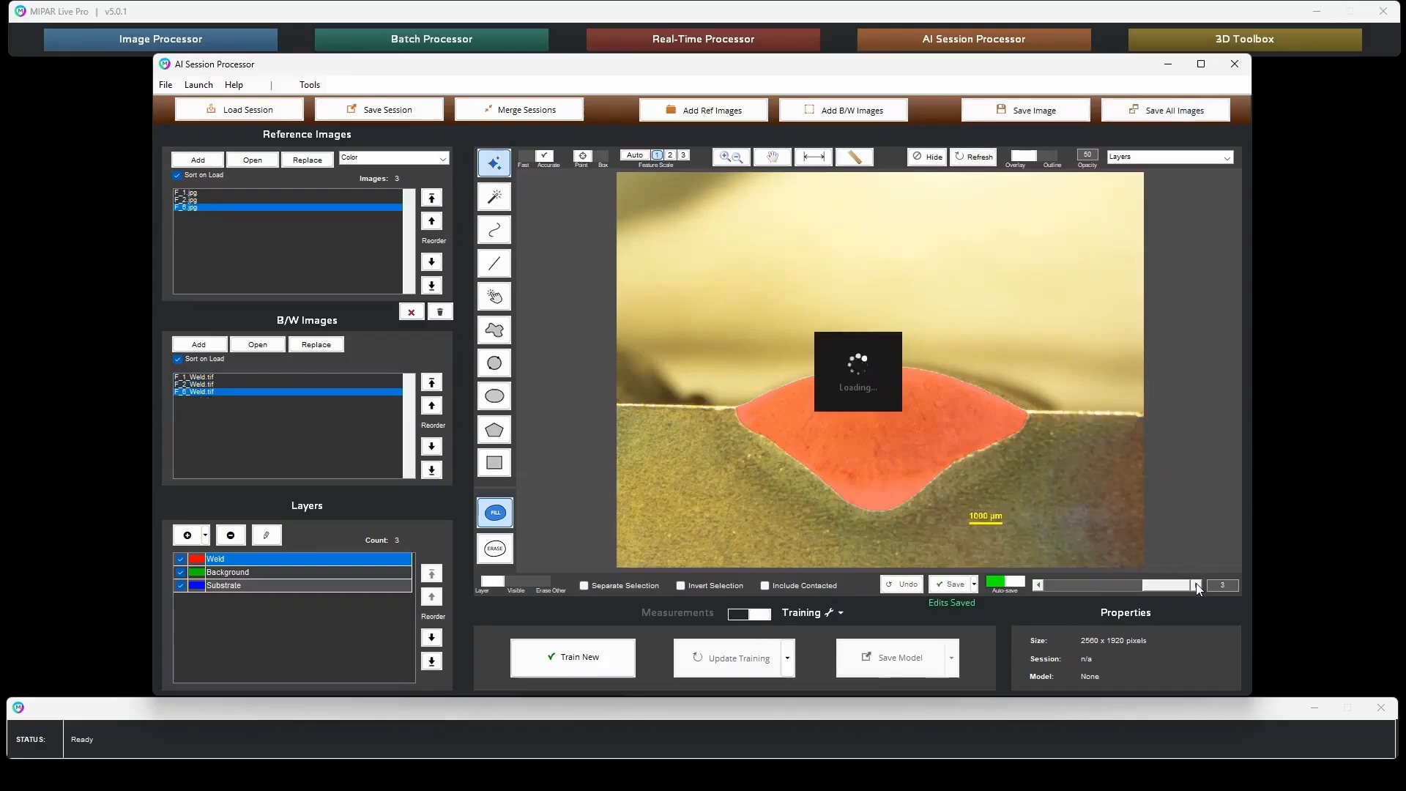
pyautogui.click(876, 388)
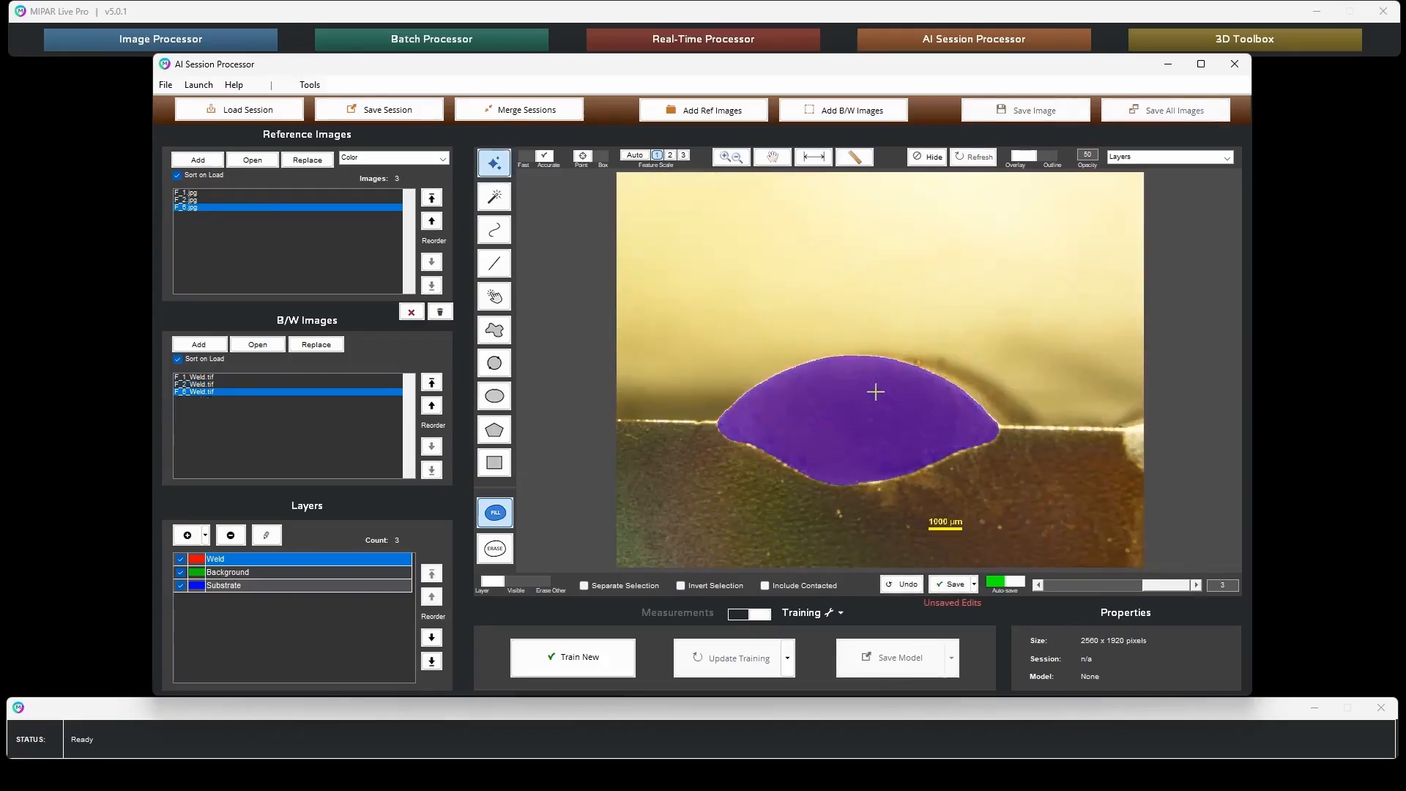
pyautogui.click(953, 584)
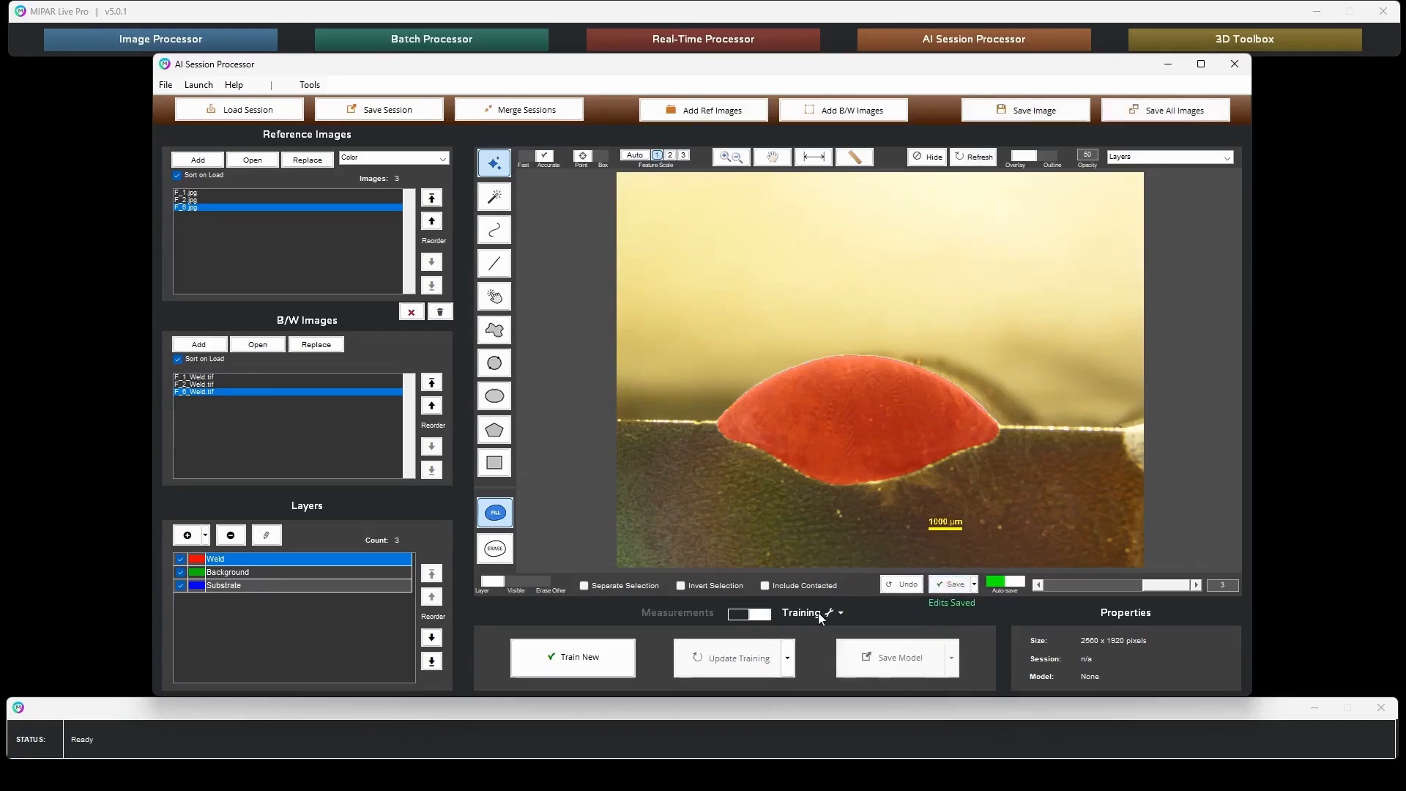
# - Label the area above the weld on the Background layer in F_6.jpg, F_2.jpg and F_1.jpg and save the edits
pyautogui.click(331, 574)
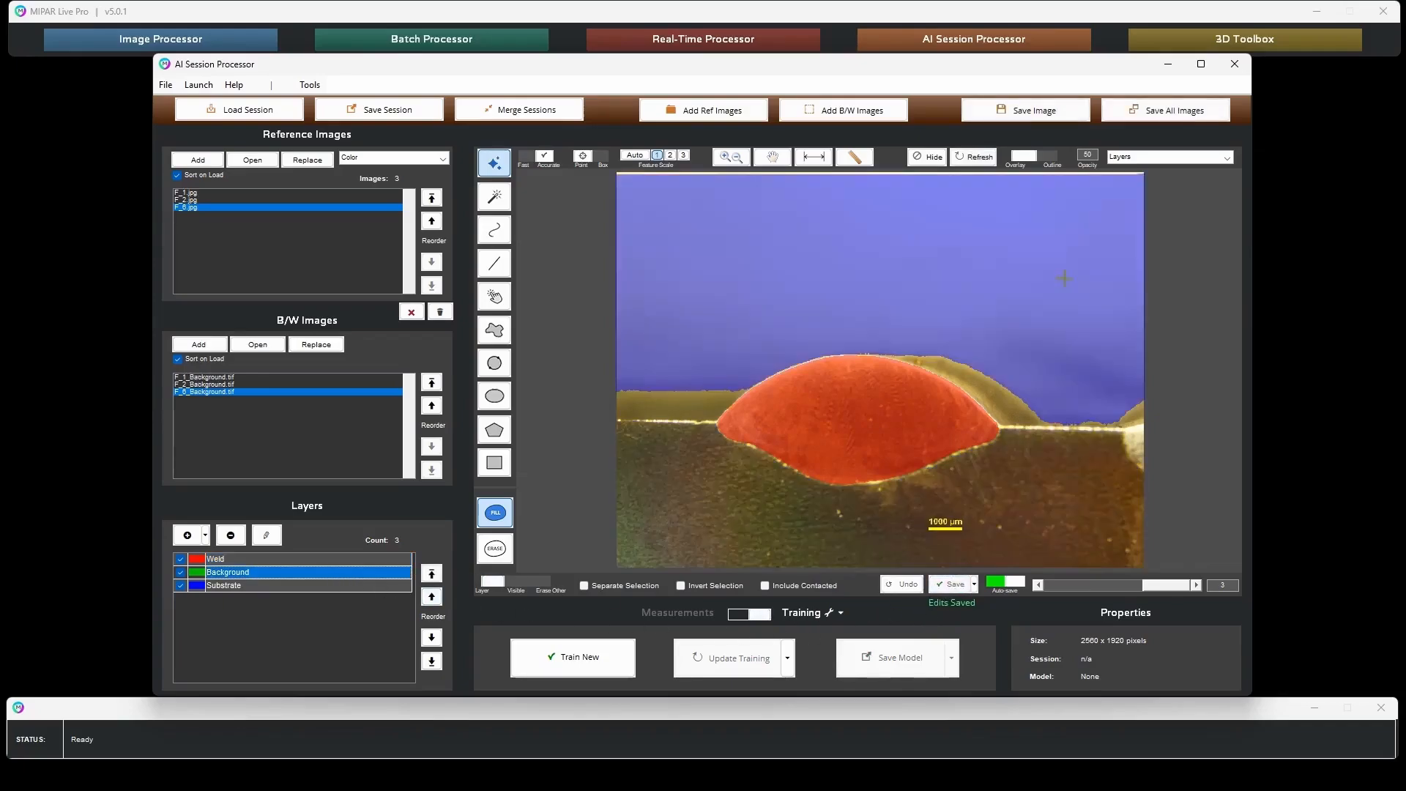
pyautogui.click(1064, 279)
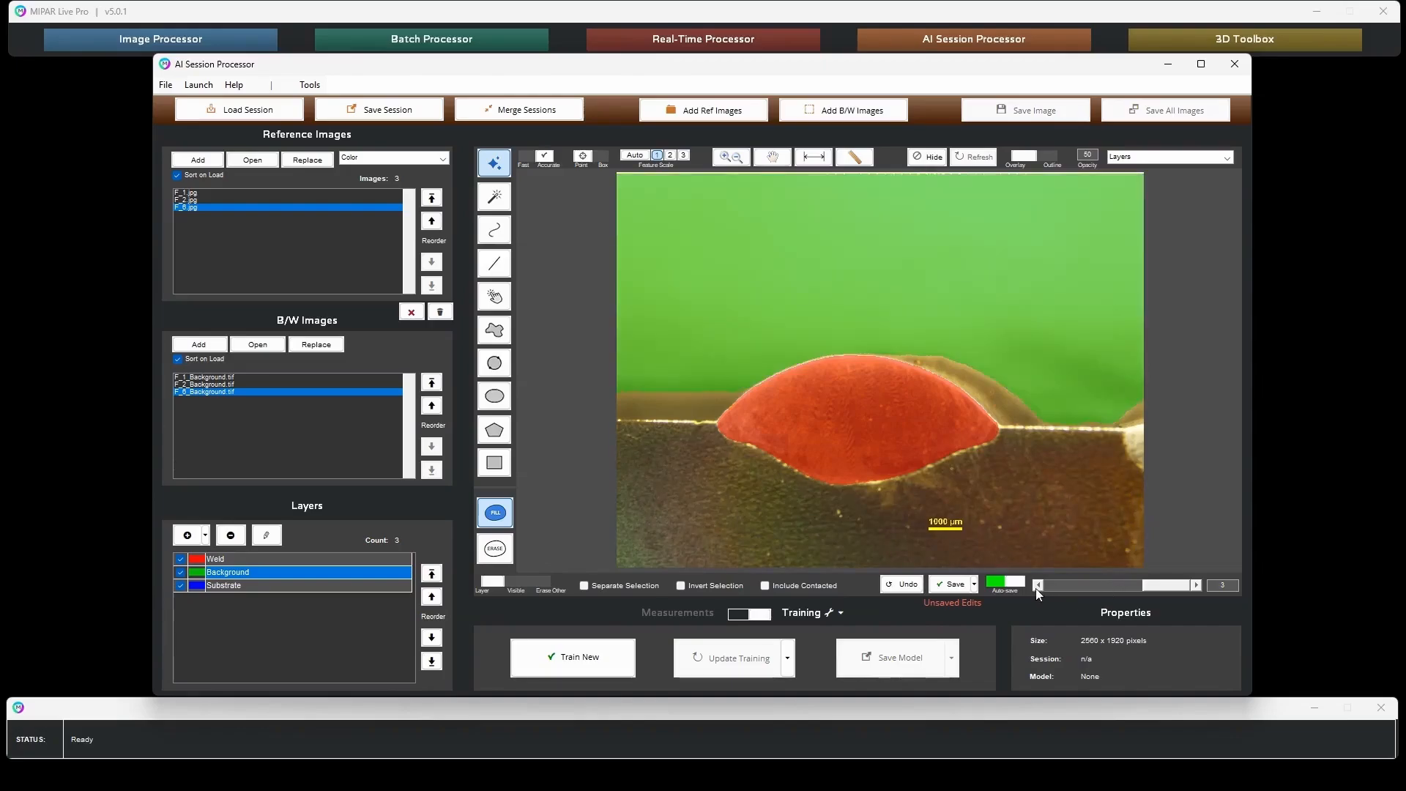
pyautogui.click(1037, 586)
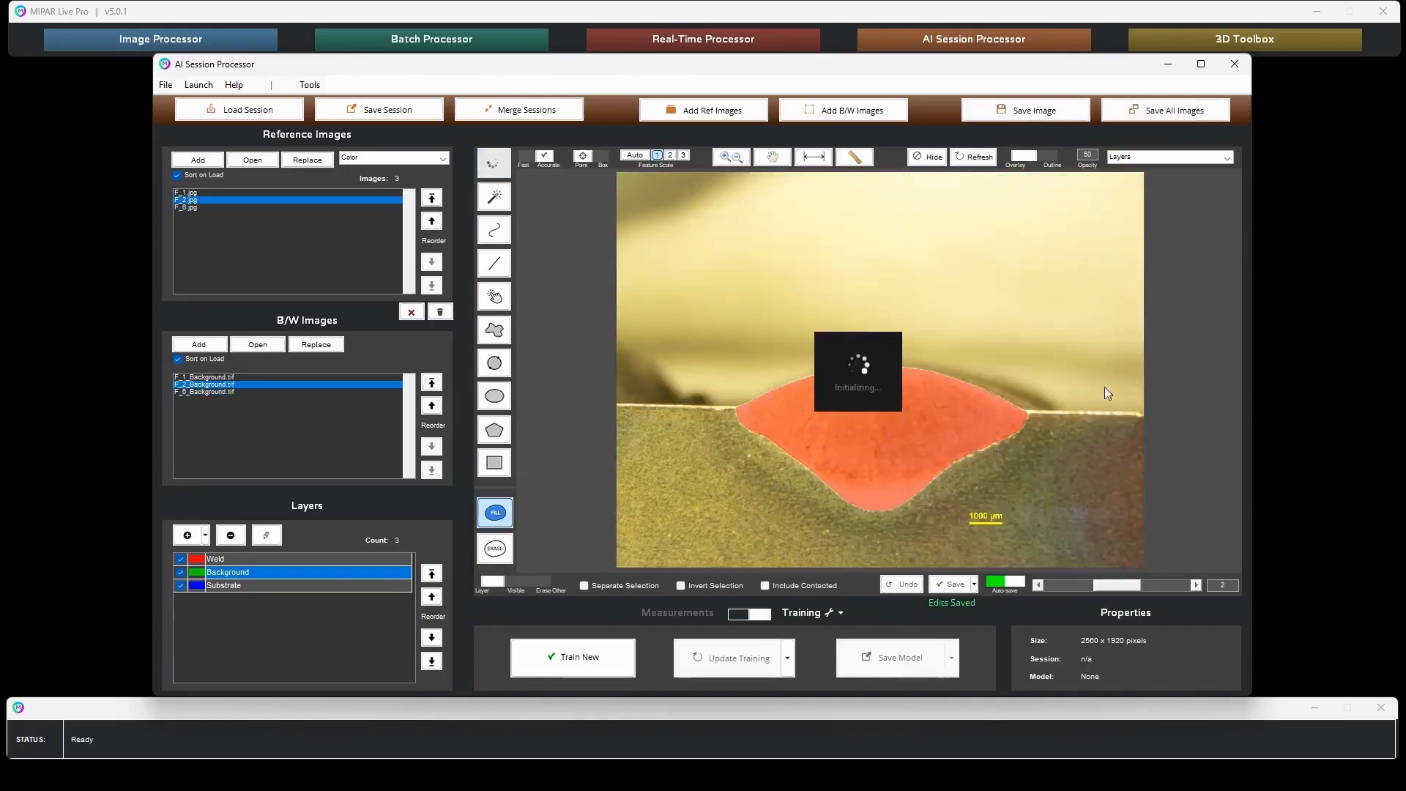
pyautogui.click(996, 228)
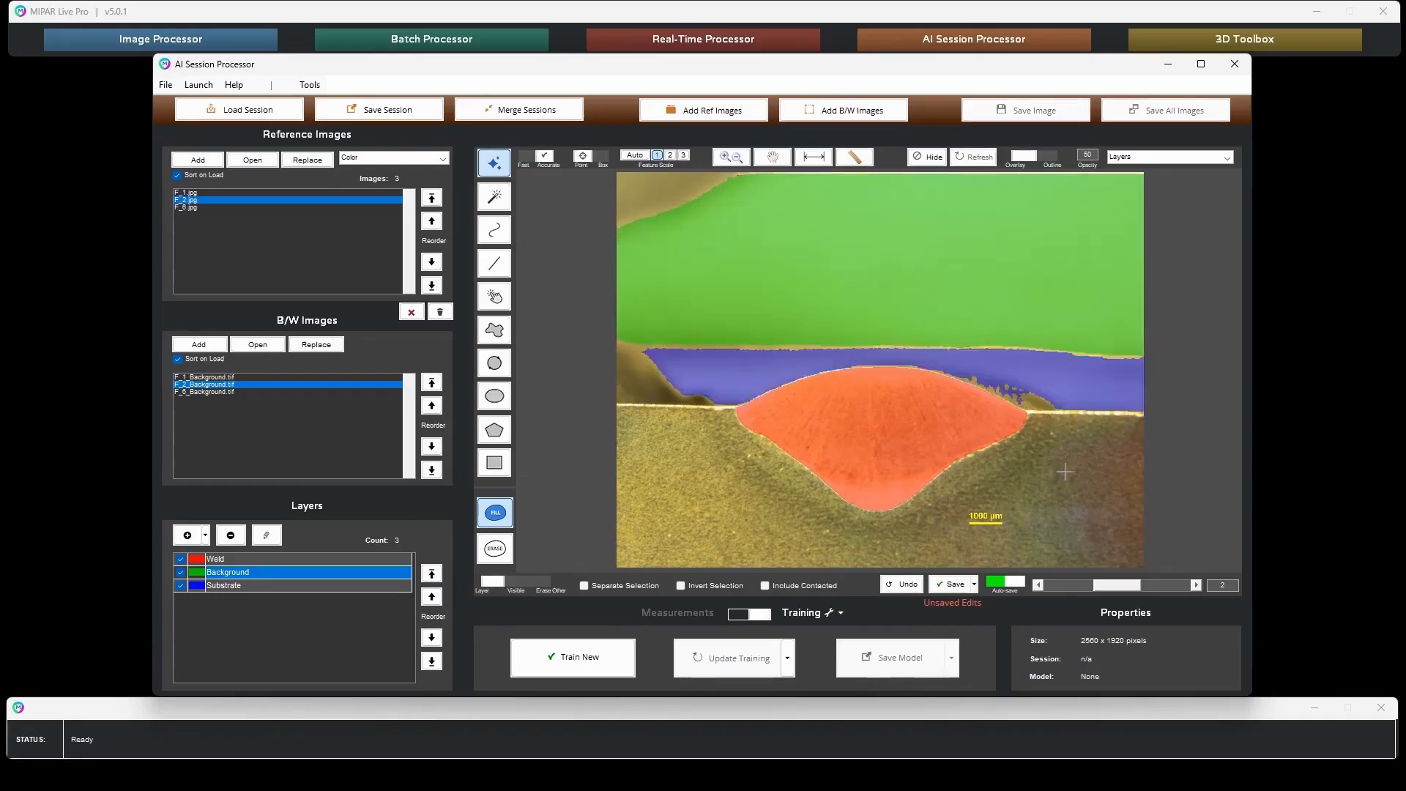
pyautogui.click(1037, 585)
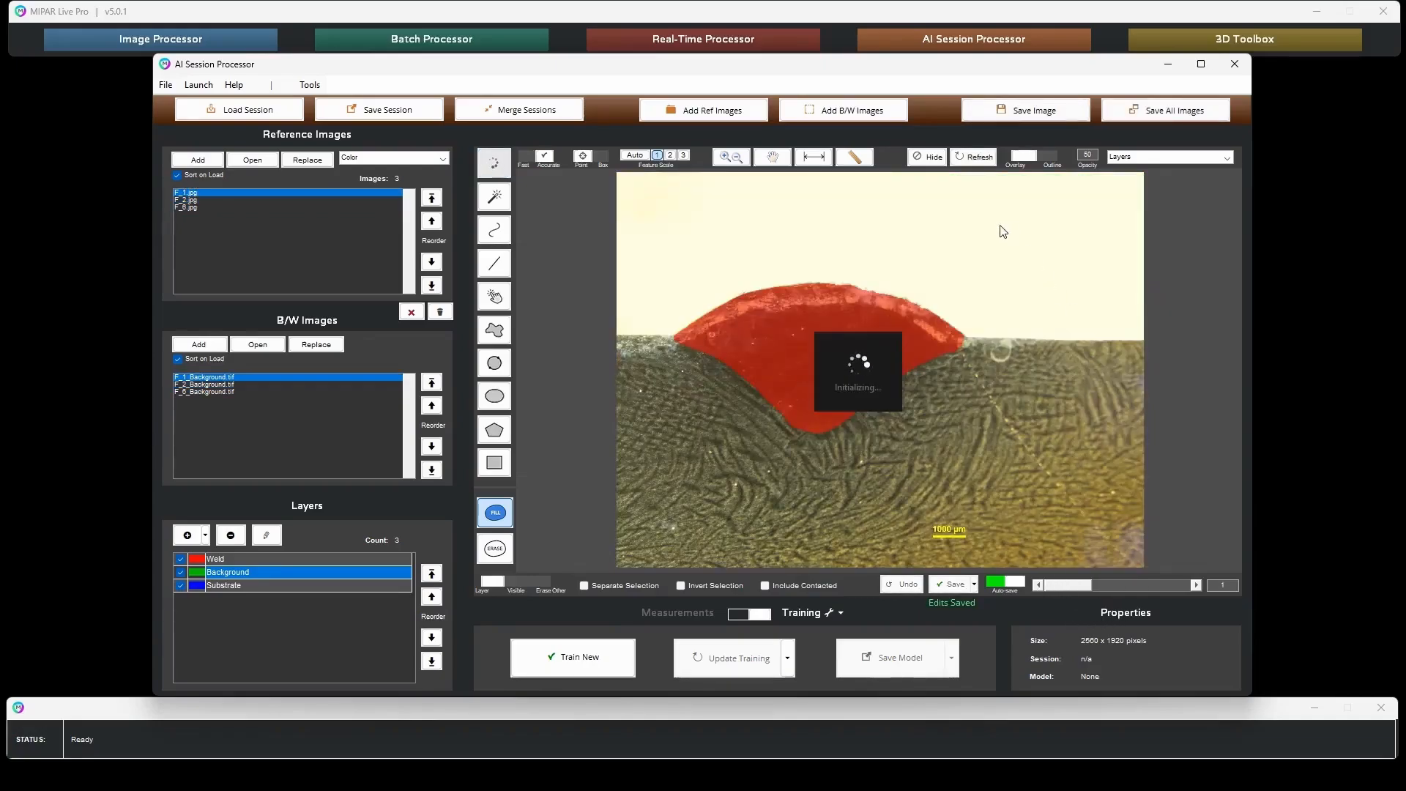
pyautogui.click(1029, 265)
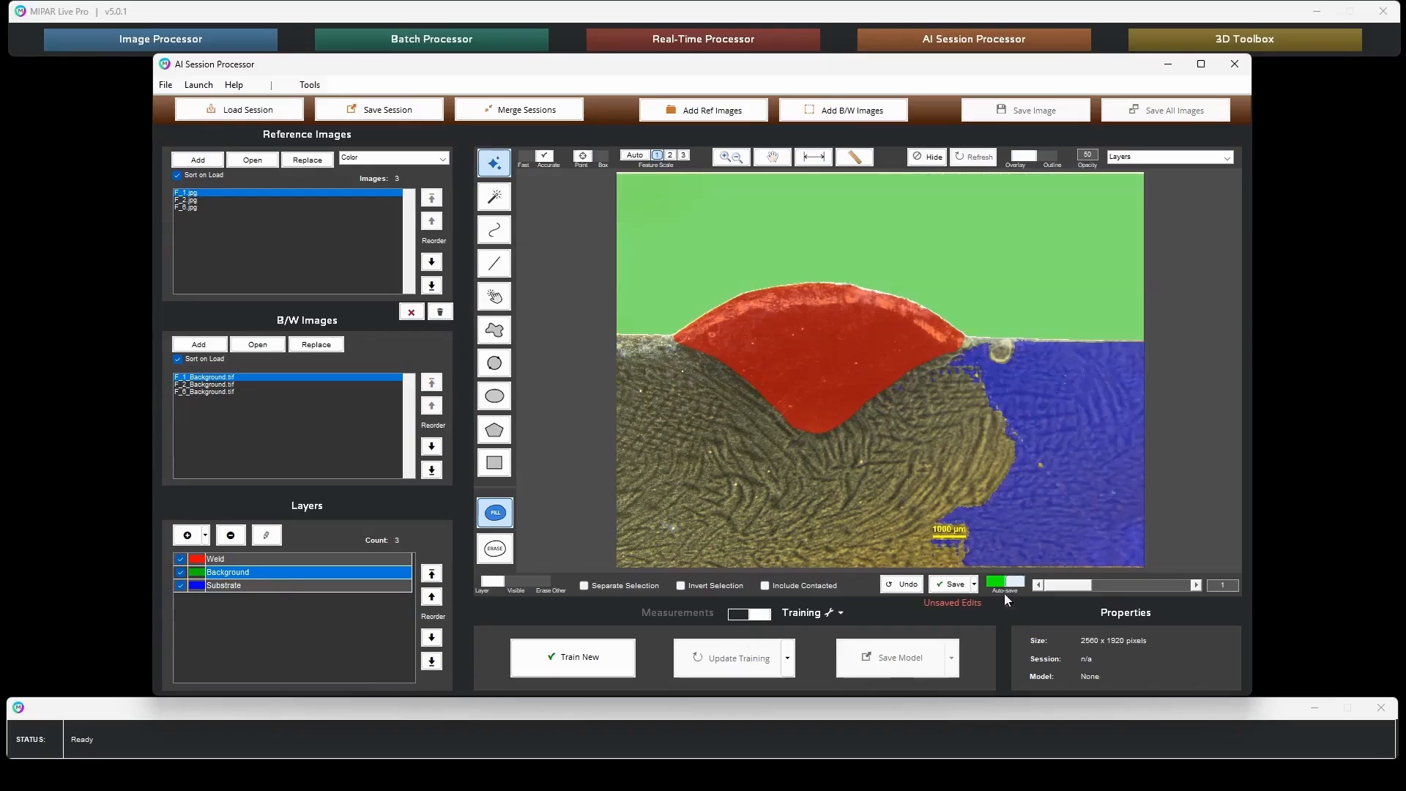
pyautogui.click(954, 585)
# - Label the base metal below the weld on the Substrate layer in F_1.jpg, F_2.jpg and F_6.jpg
pyautogui.click(301, 585)
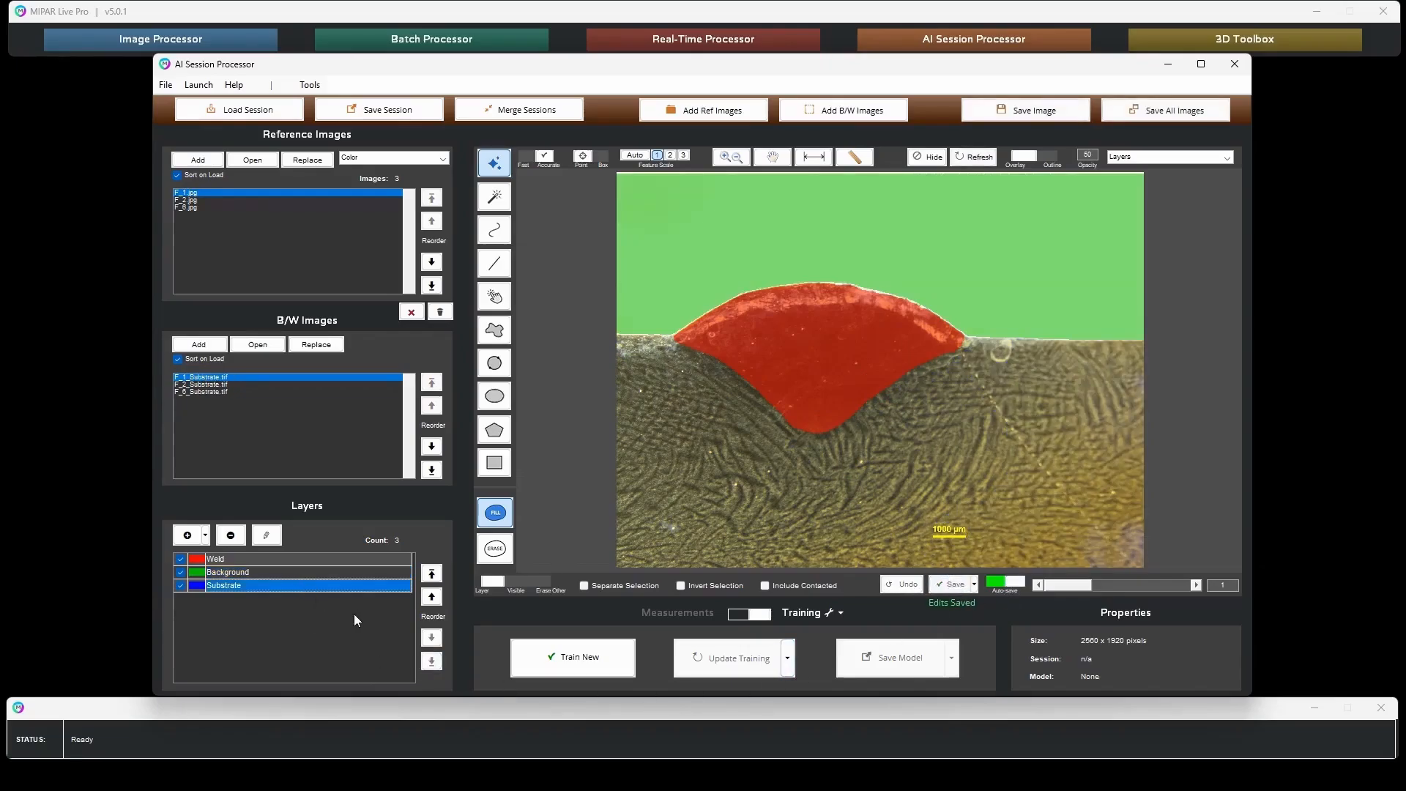
pyautogui.click(976, 411)
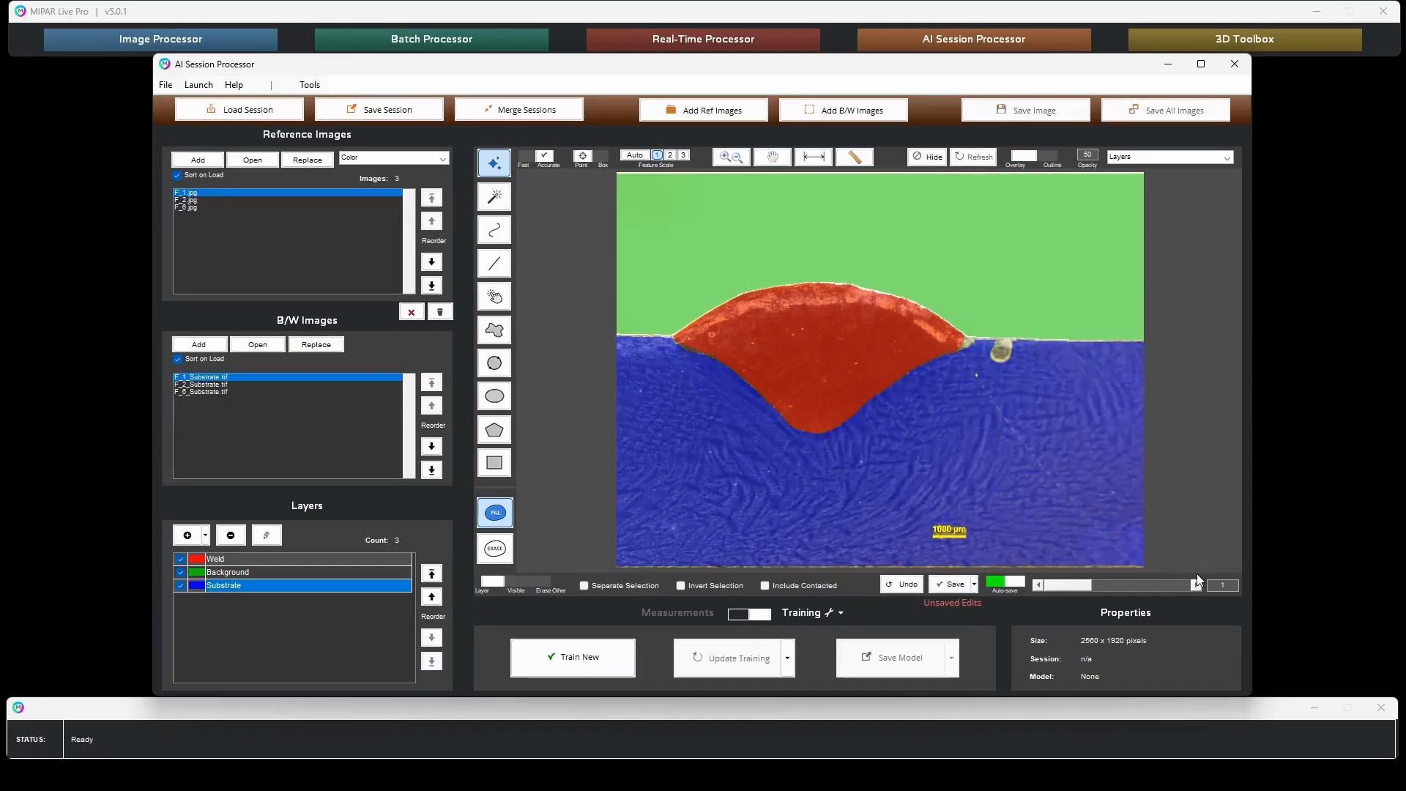
pyautogui.click(1197, 585)
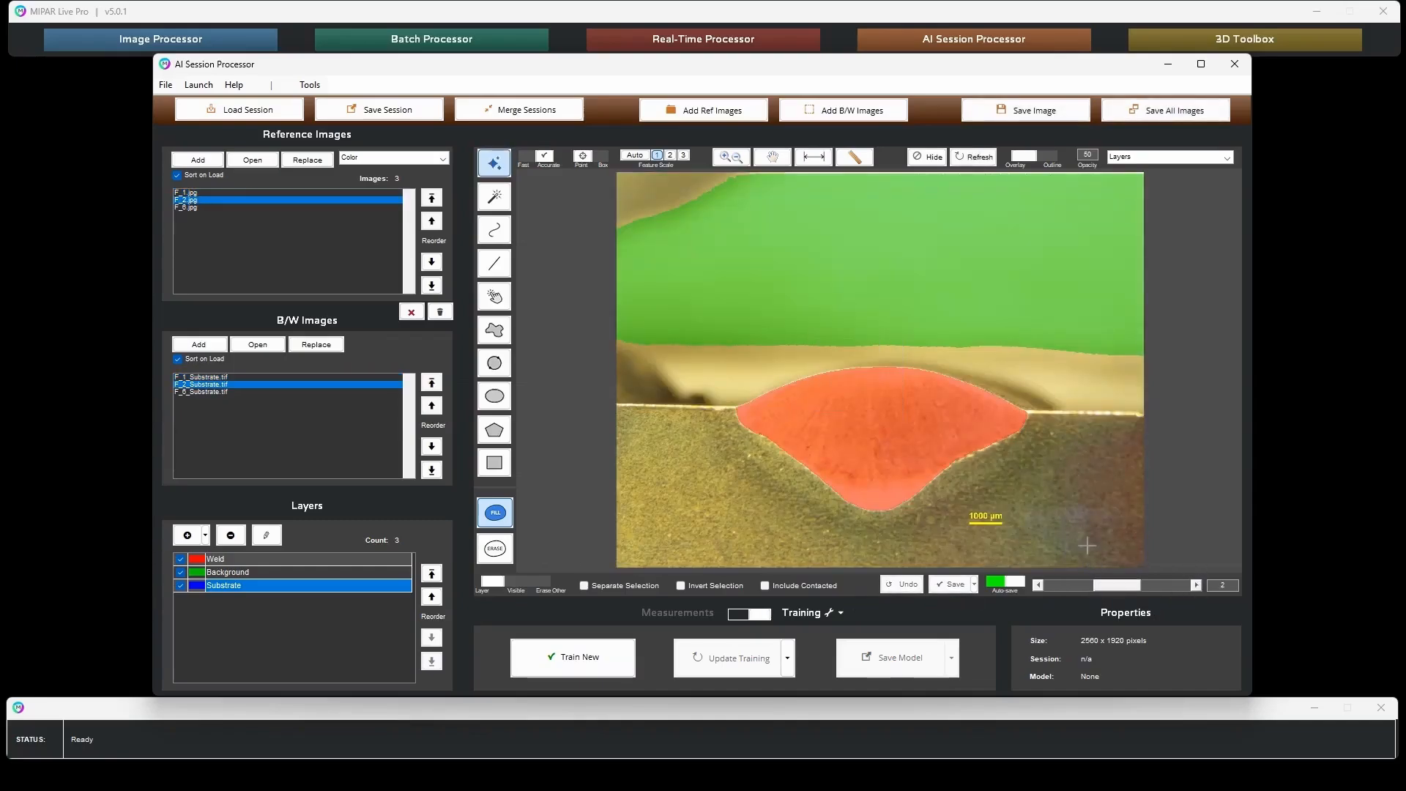
pyautogui.click(1067, 486)
pyautogui.click(1195, 584)
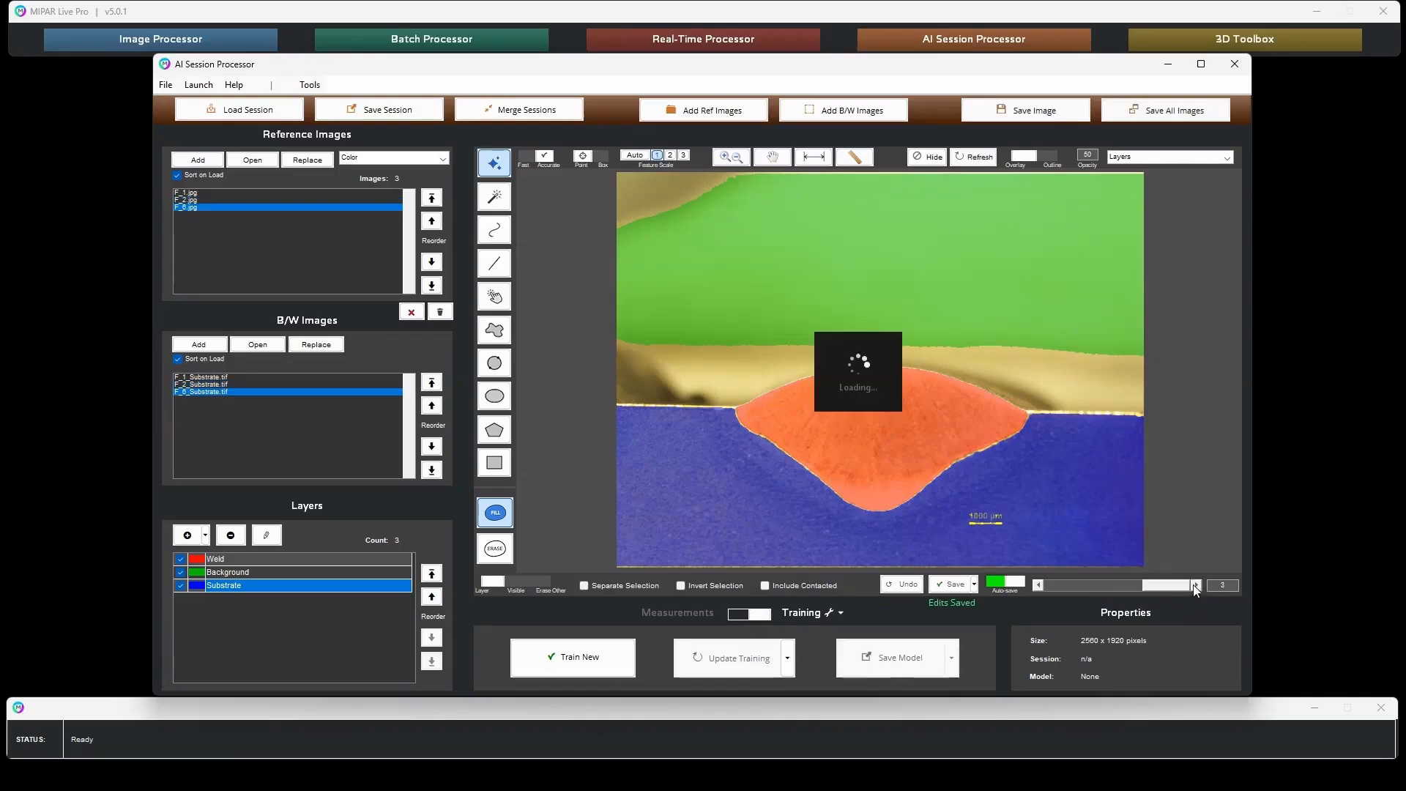
pyautogui.click(1063, 510)
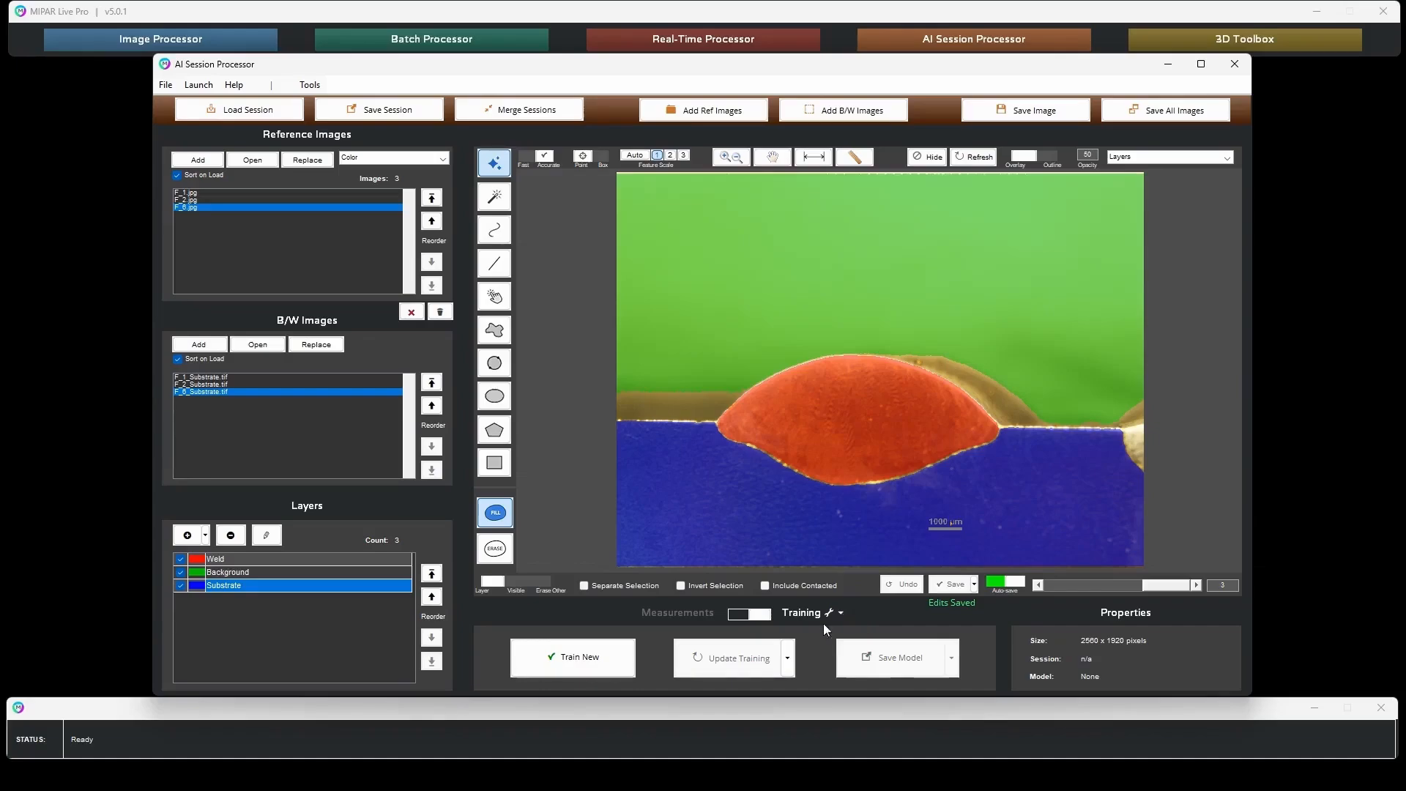
# - Save the session as DL Training.ssn2 in the Weld Bead folder
pyautogui.click(381, 111)
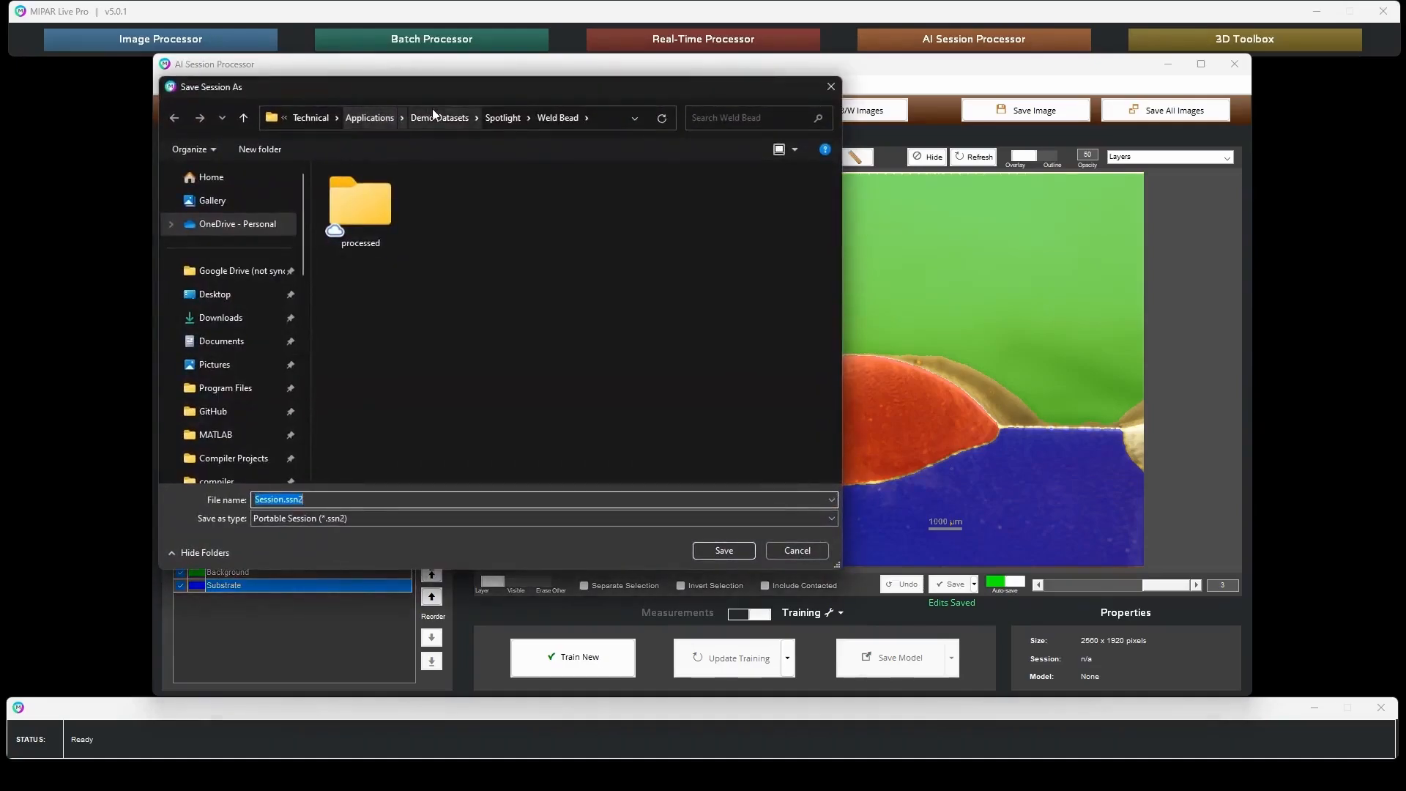
pyautogui.click(308, 500)
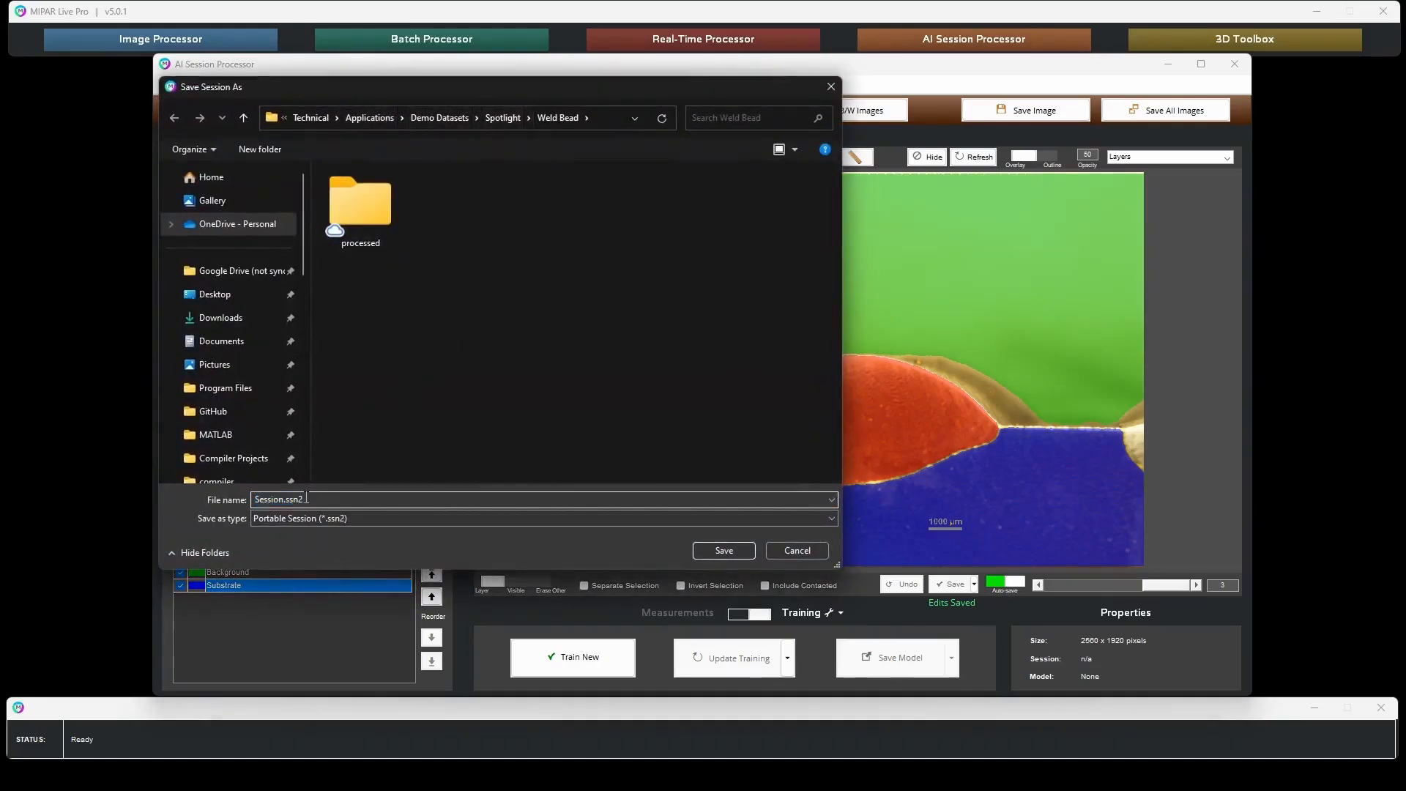
pyautogui.moveTo(285, 499); pyautogui.dragTo(255, 498)
pyautogui.write('DL Training')
pyautogui.press('Return')
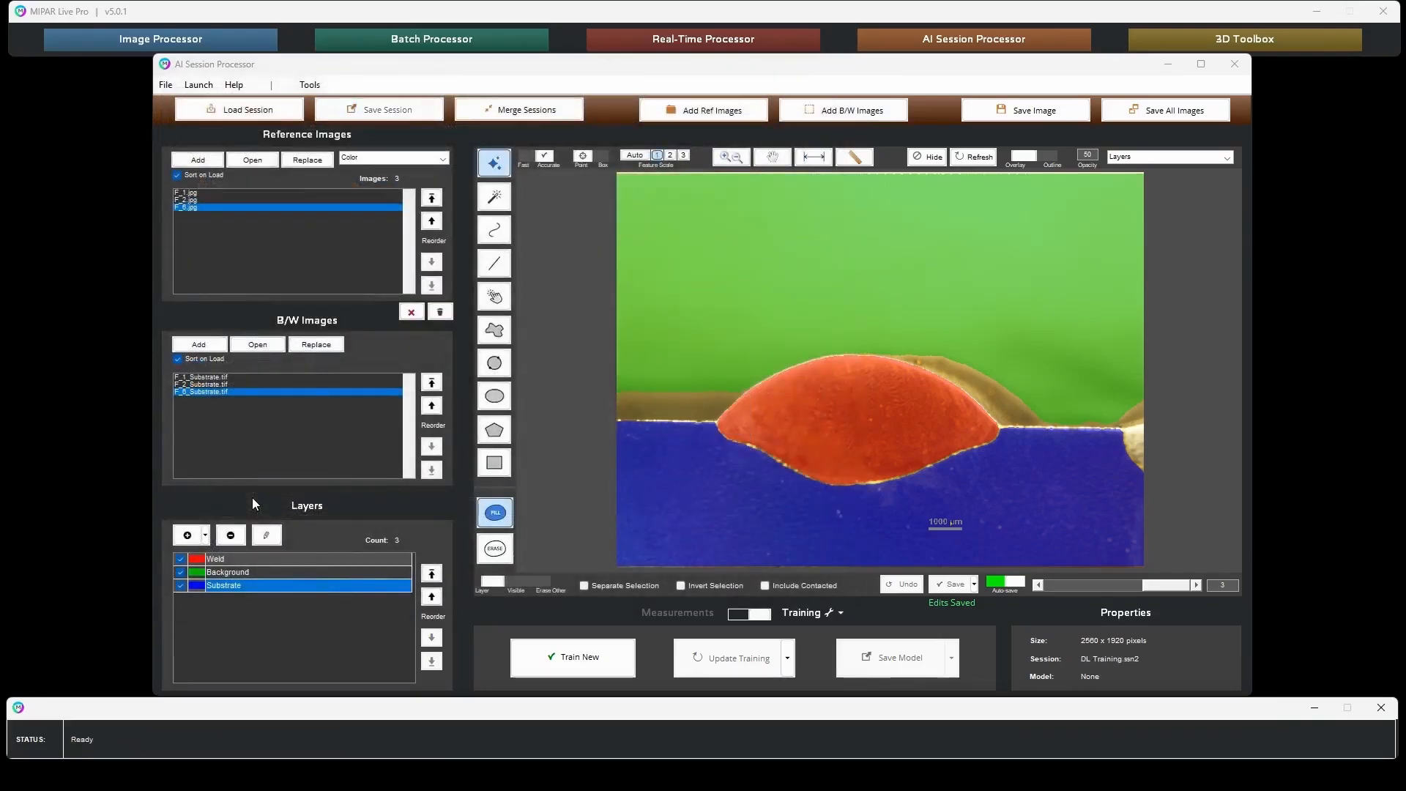
# - Set the training tiles to 1 x 1 and the epochs to 150
pyautogui.click(841, 613)
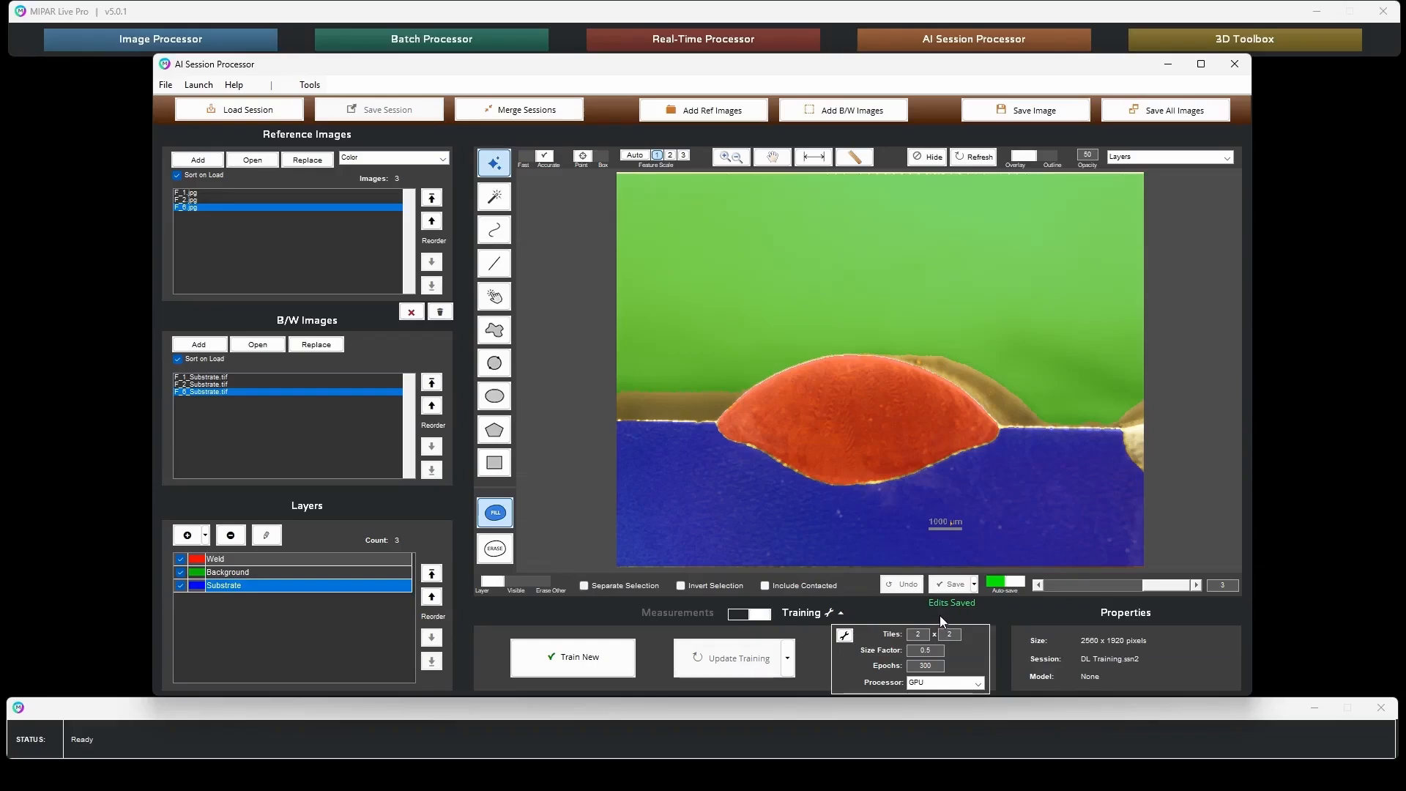
pyautogui.moveTo(923, 635); pyautogui.dragTo(914, 634)
pyautogui.write('1')
pyautogui.click(956, 635)
pyautogui.press('BackSpace')
pyautogui.write('1')
pyautogui.doubleClick(936, 664)
pyautogui.write('15')
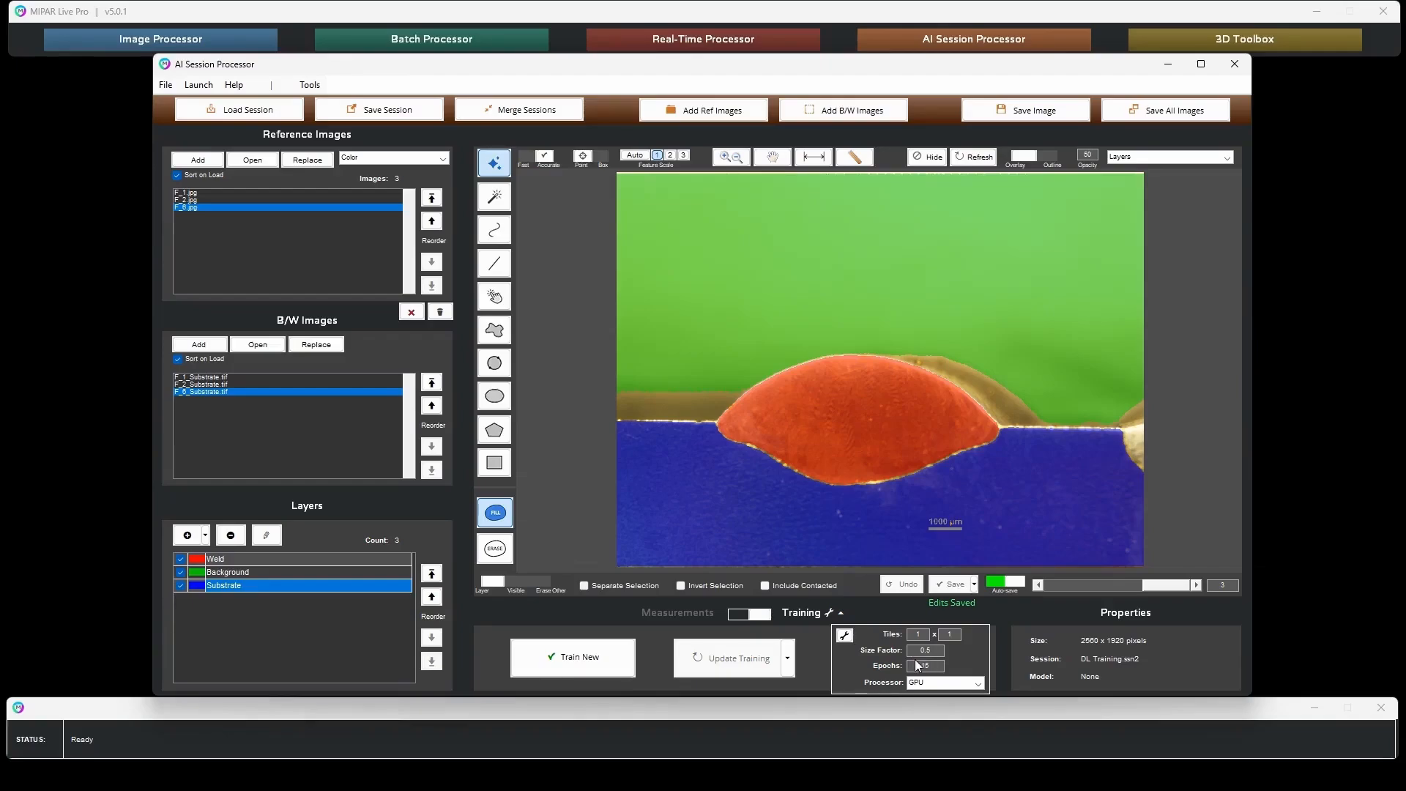
pyautogui.write('0')
# - Set the deep learning model depth to 6 and the filter size to 7
pyautogui.click(846, 635)
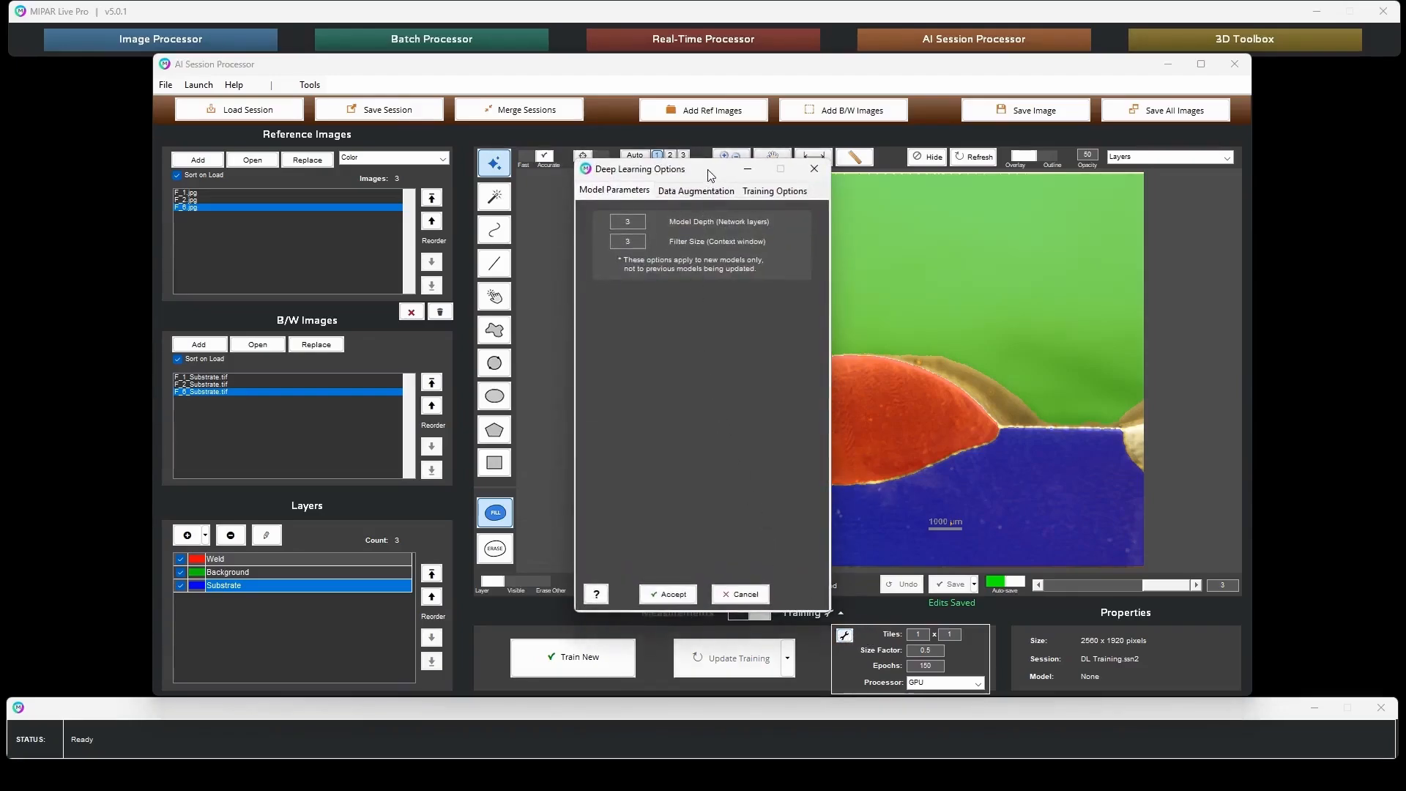
pyautogui.moveTo(709, 176); pyautogui.dragTo(507, 176)
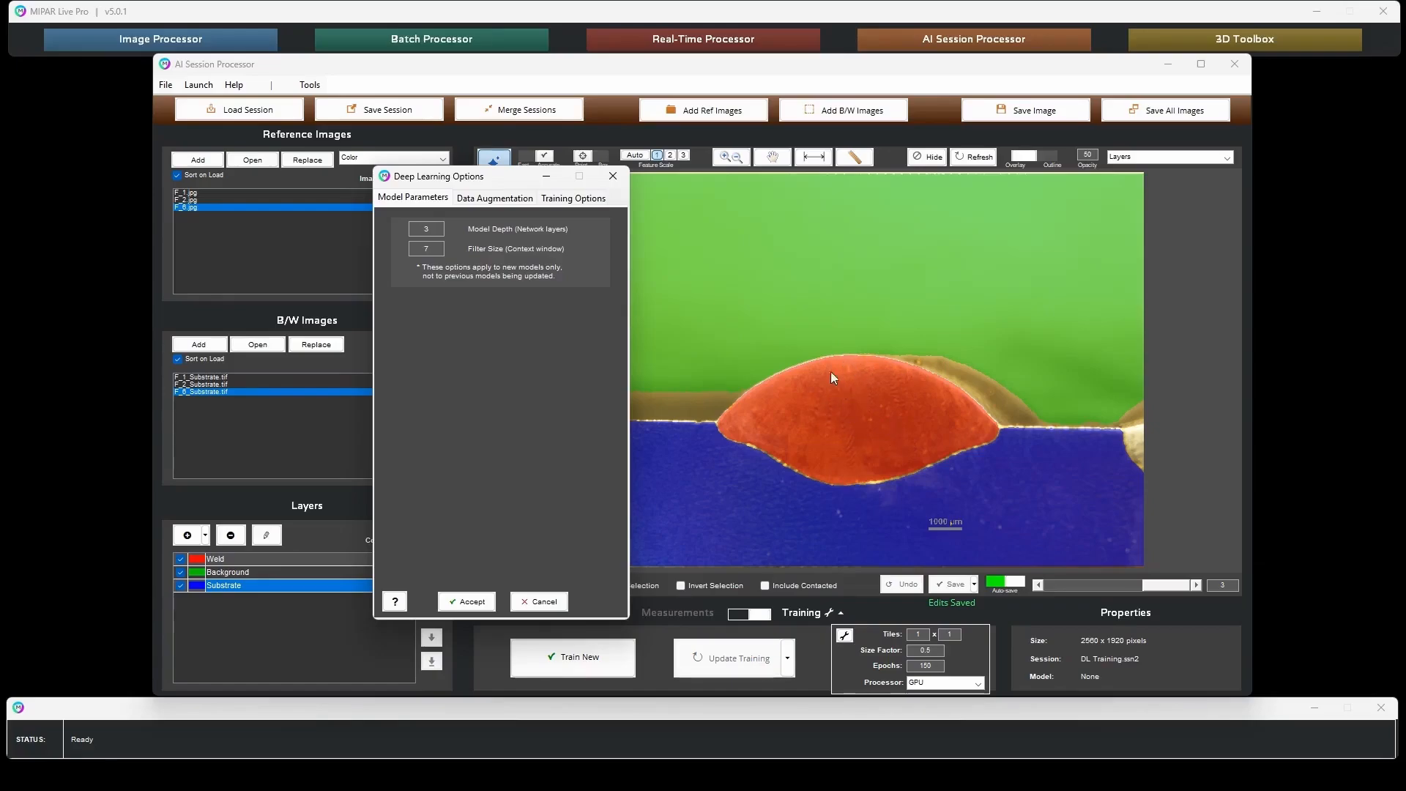
pyautogui.doubleClick(419, 229)
pyautogui.write('6')
# - Check the data augmentation settings, set the early stop patience to 2 and accept the deep learning options
pyautogui.click(500, 205)
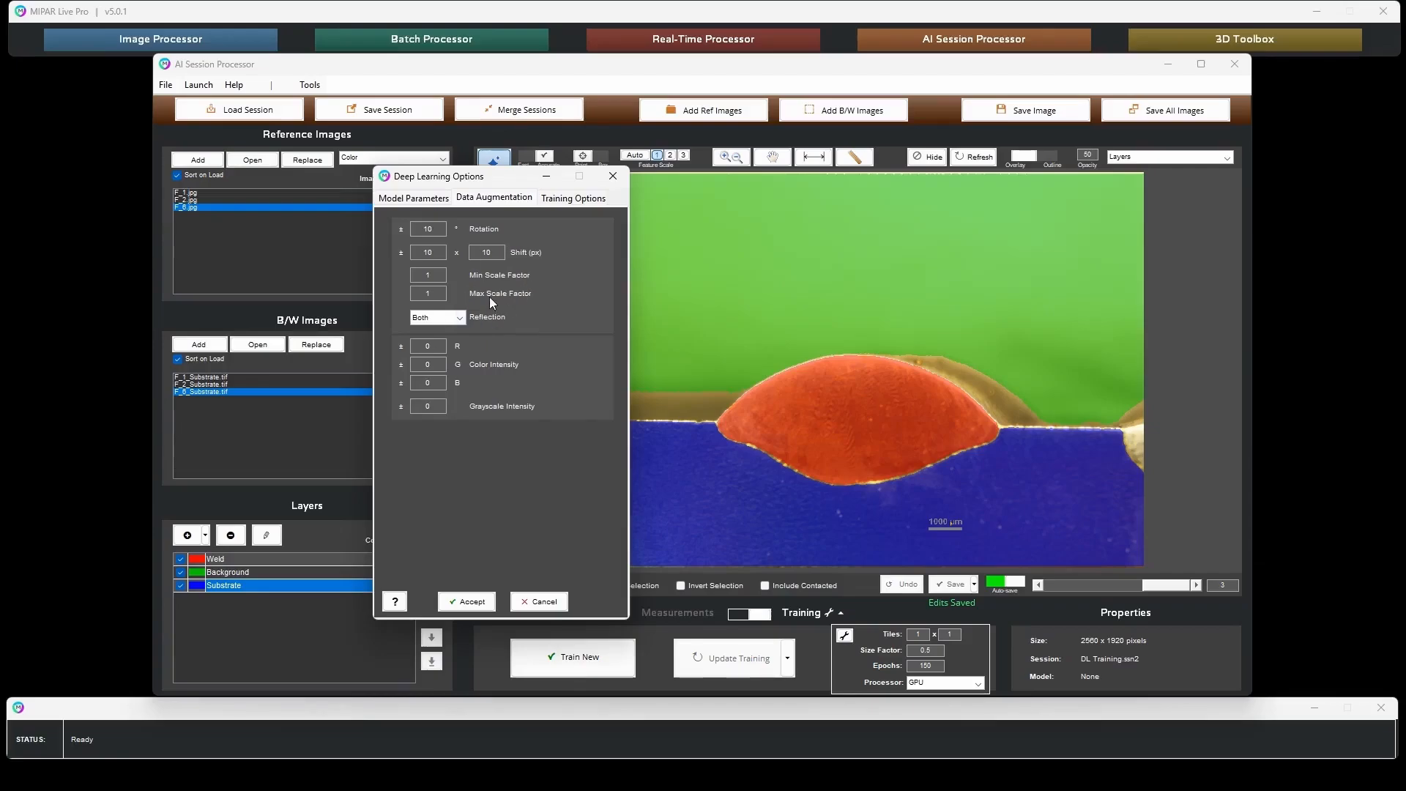
pyautogui.click(575, 199)
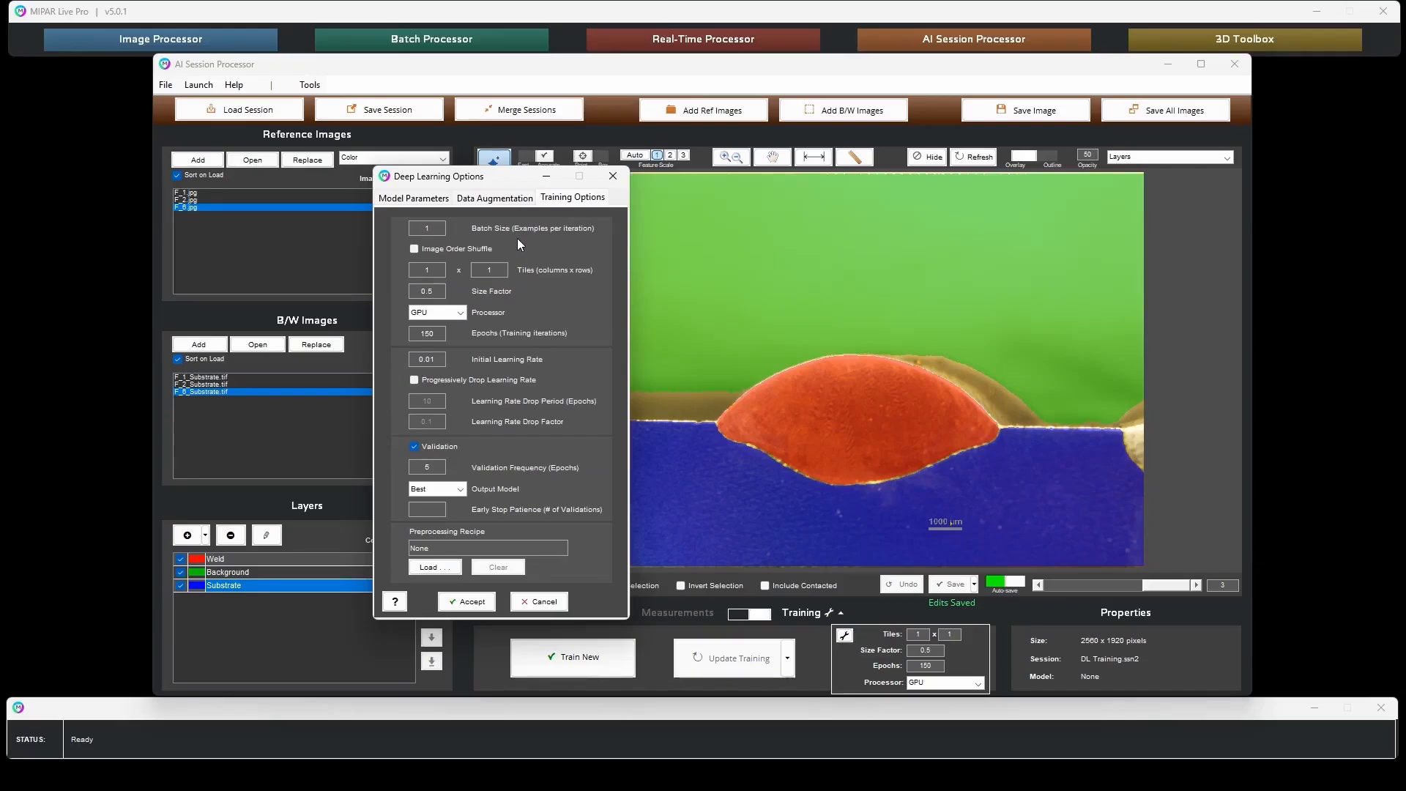
pyautogui.click(424, 508)
pyautogui.write('2')
pyautogui.click(466, 602)
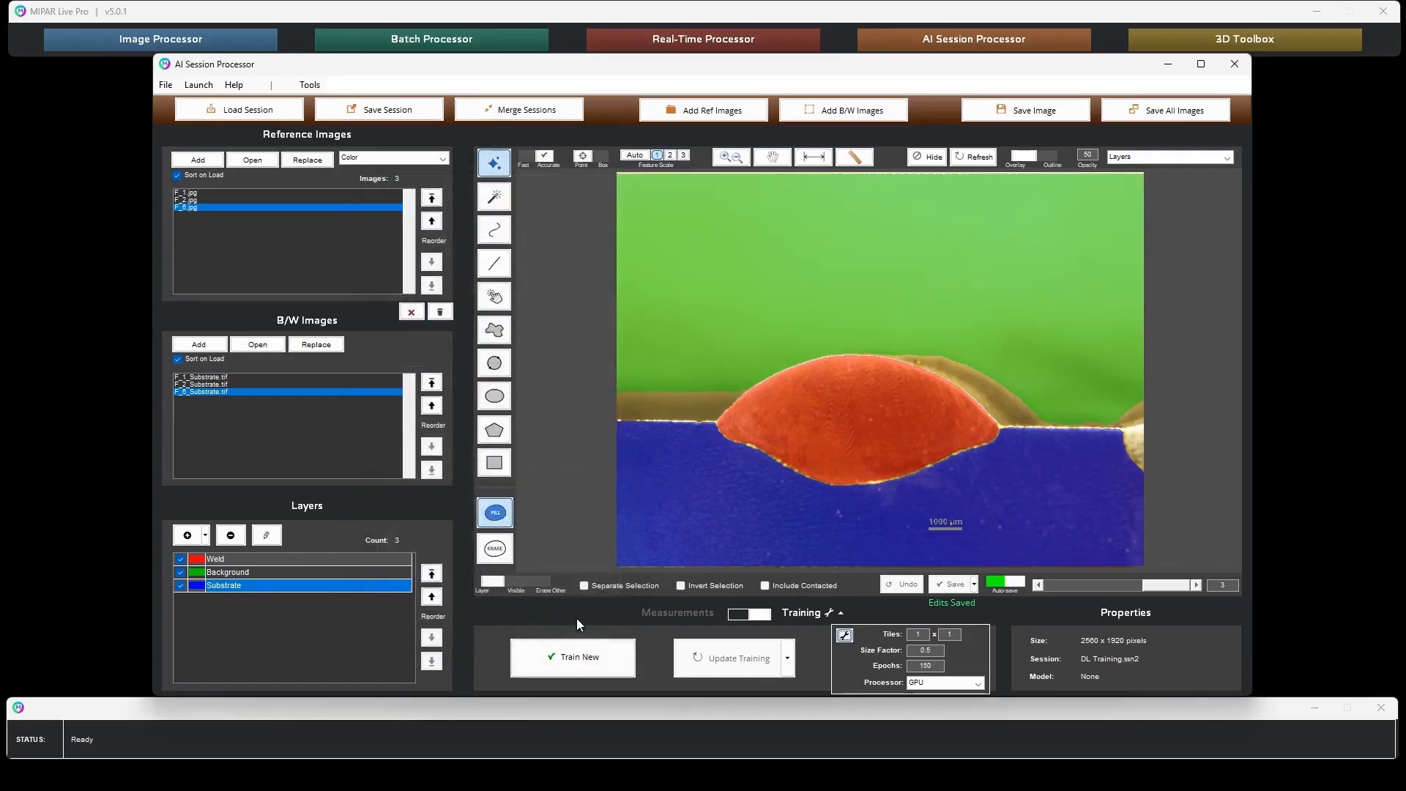
# - Save the session again, overwriting the last saved session file
pyautogui.click(381, 121)
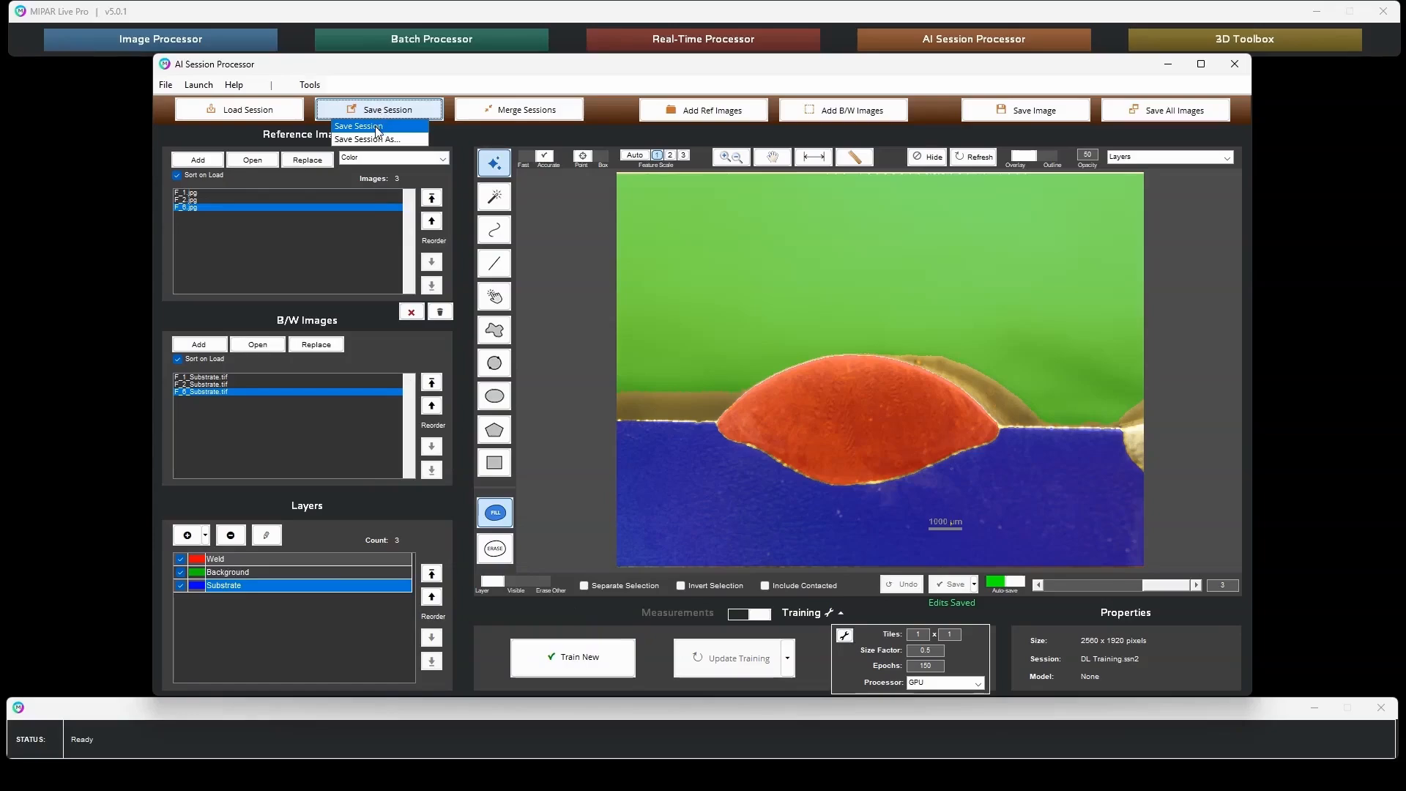
pyautogui.click(375, 127)
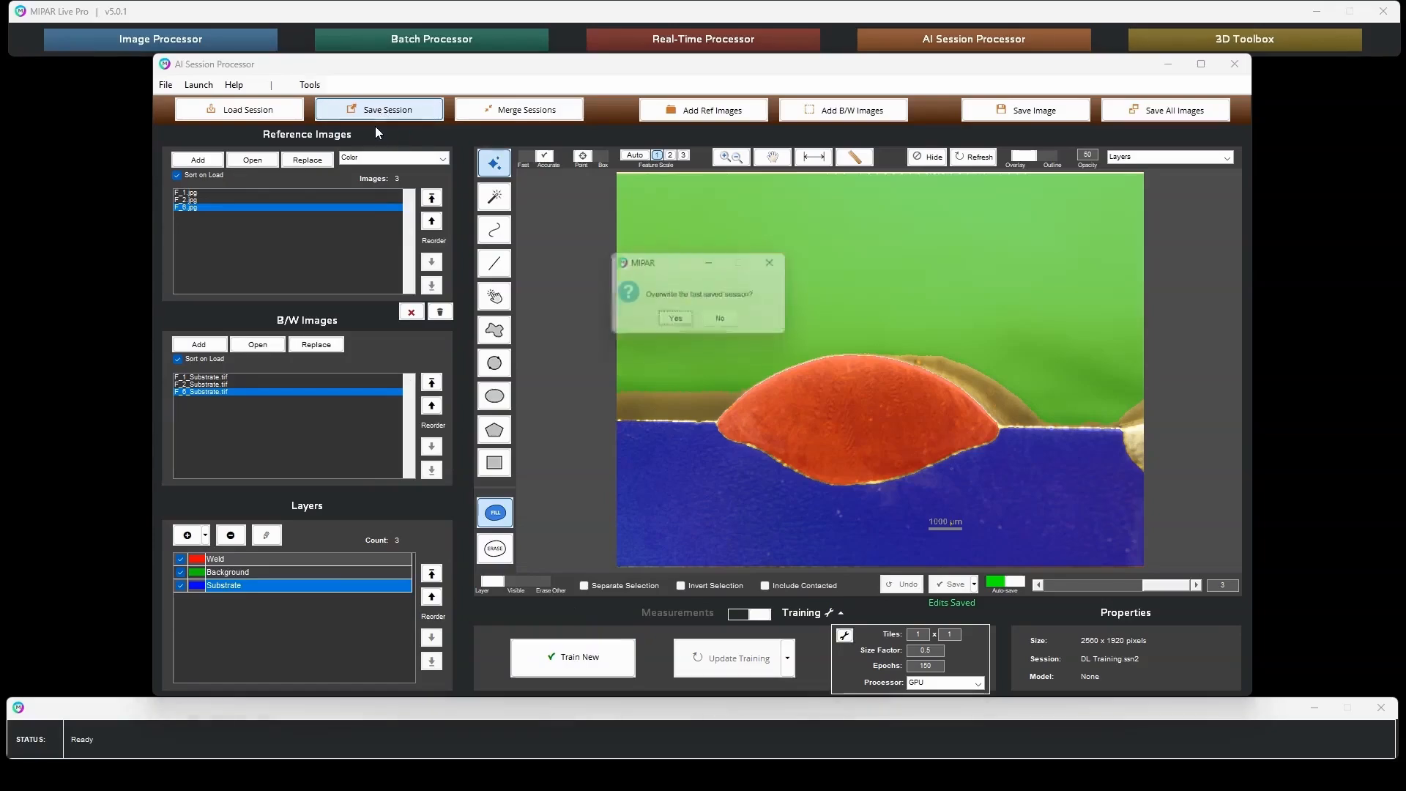
pyautogui.click(677, 322)
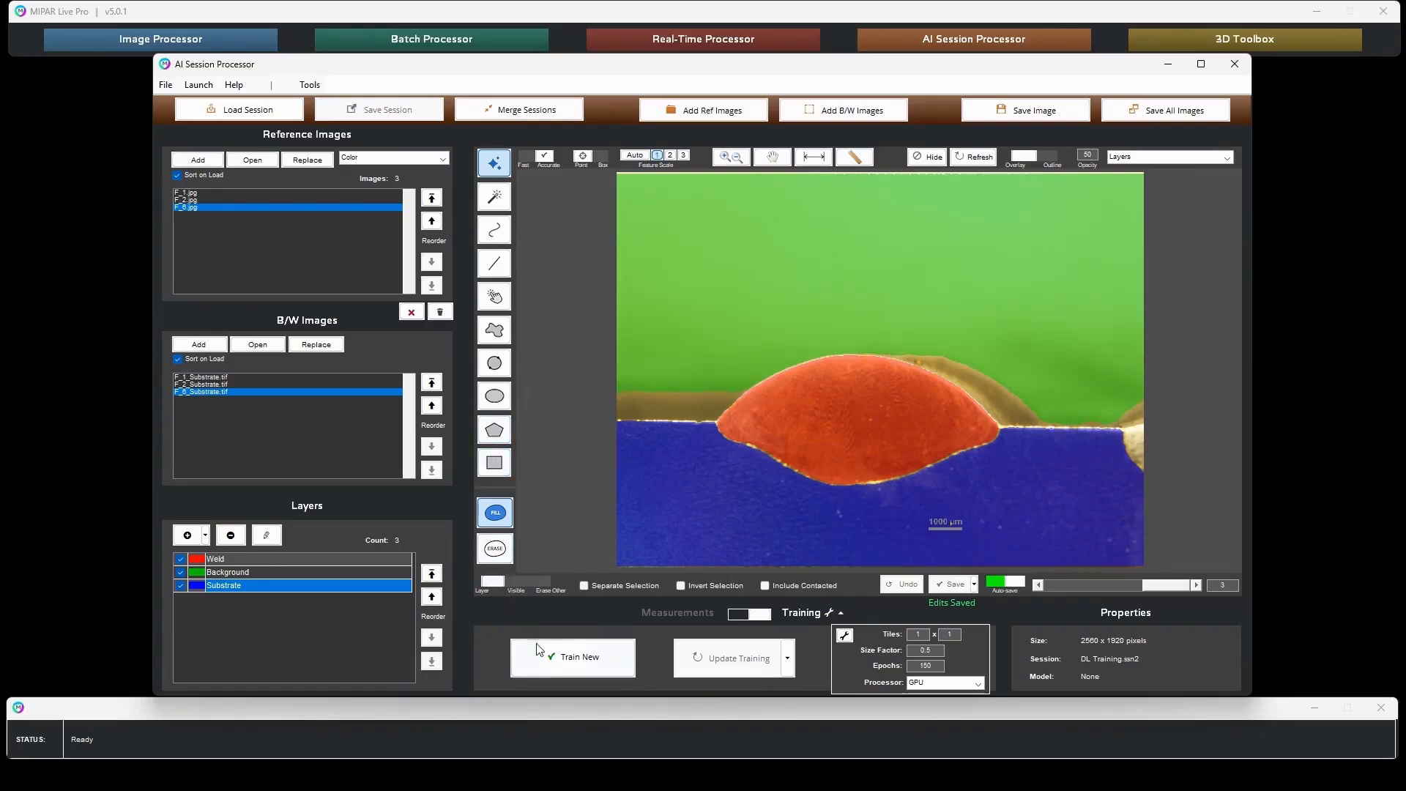
# - Train a new deep learning model on the labelled weld images and save it as Model.dlm in the DL Training folder
pyautogui.click(575, 657)
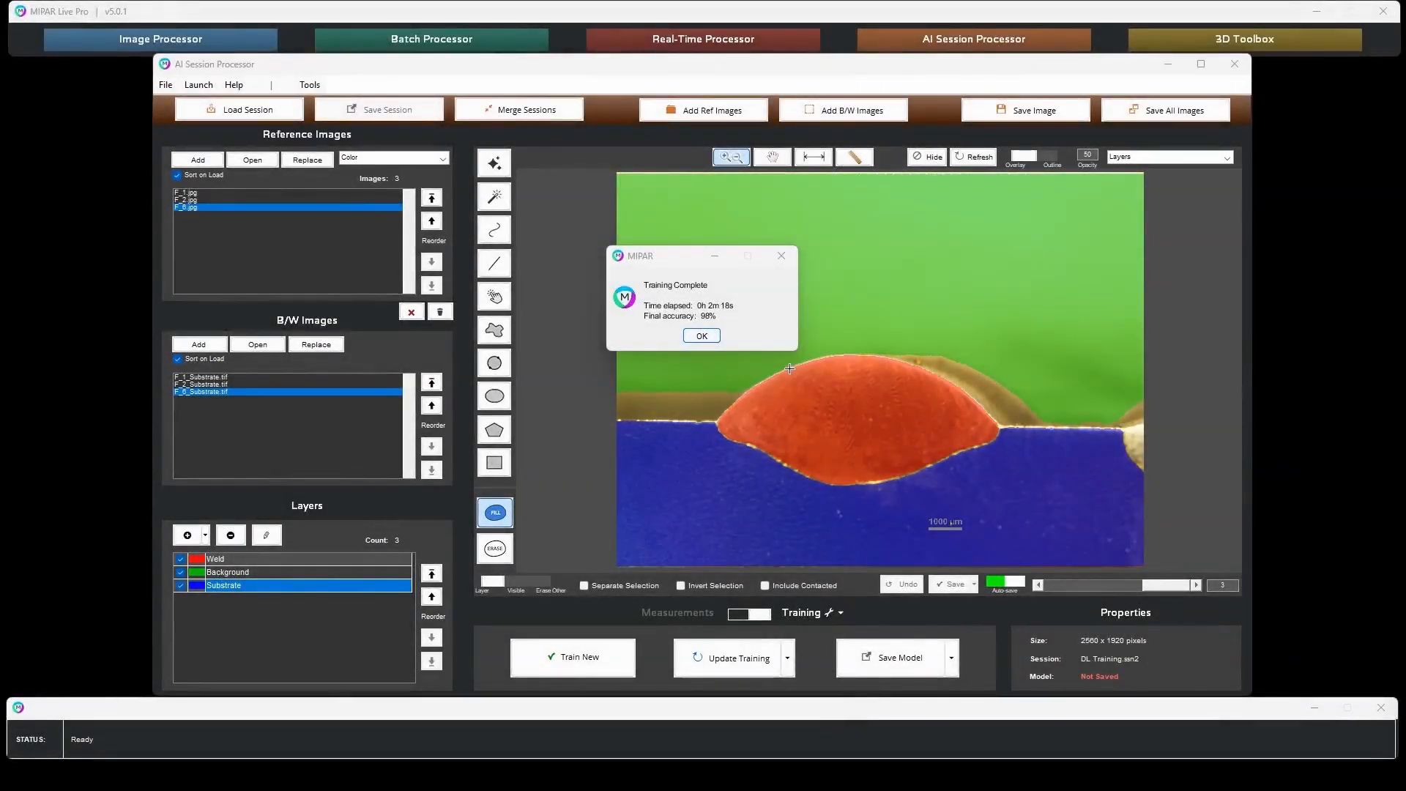
pyautogui.click(702, 336)
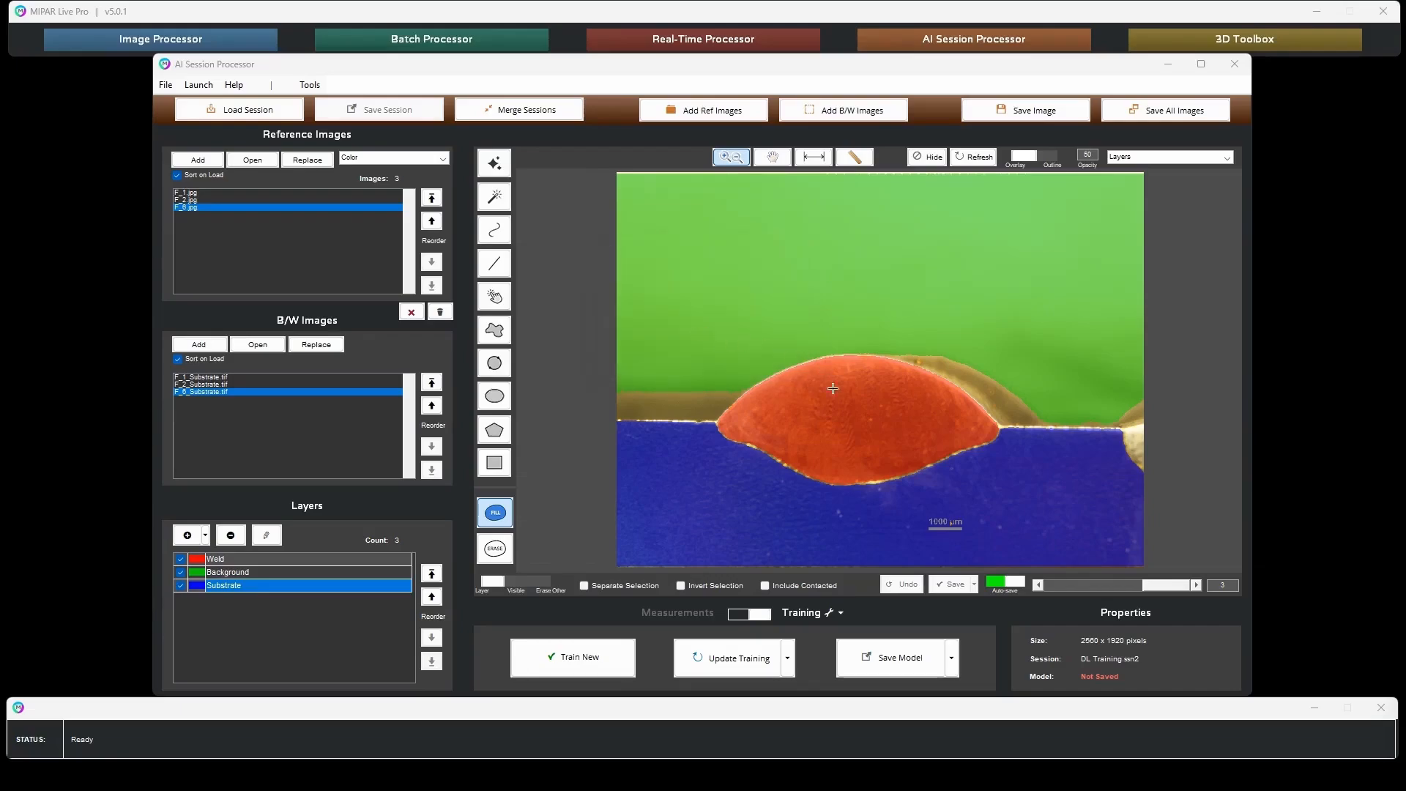
pyautogui.click(886, 662)
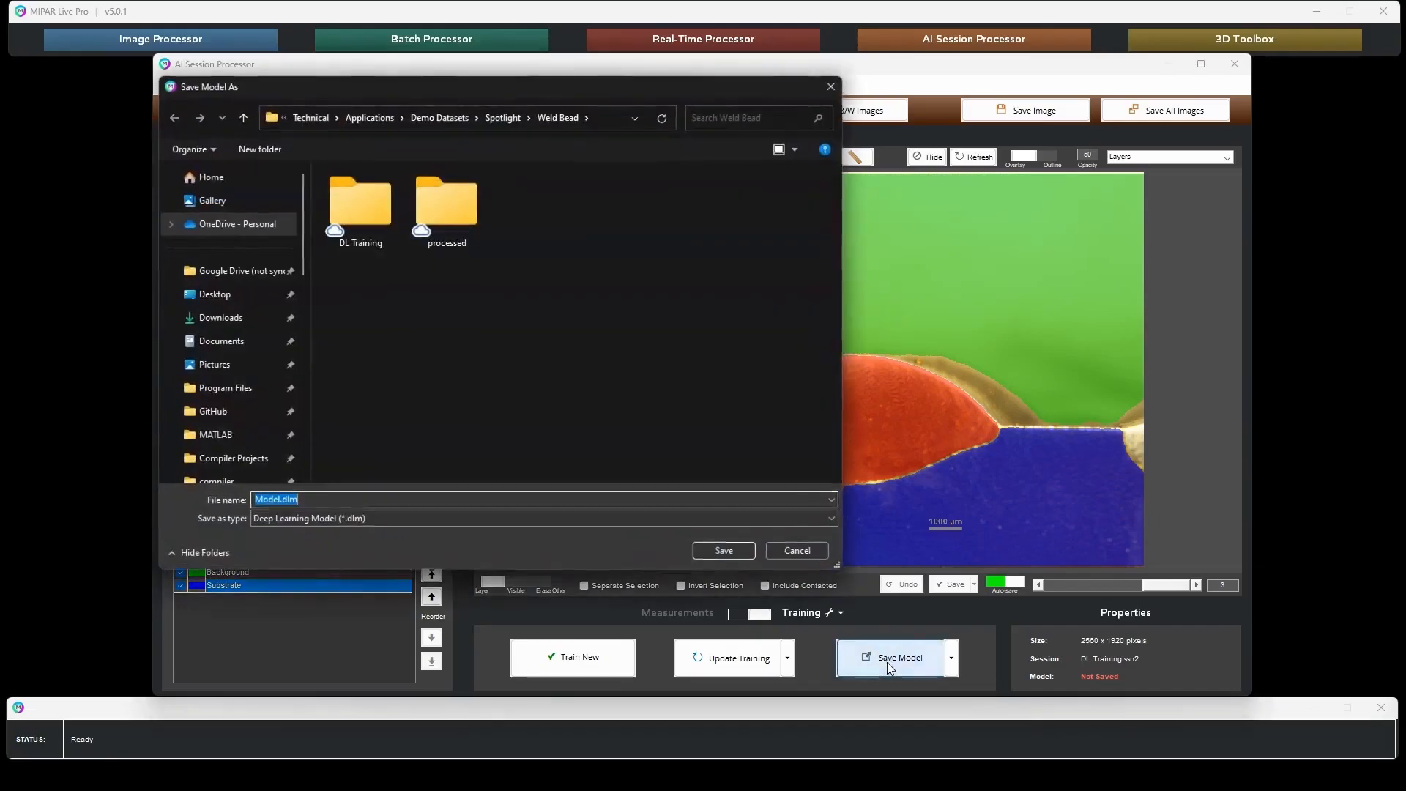
pyautogui.doubleClick(358, 208)
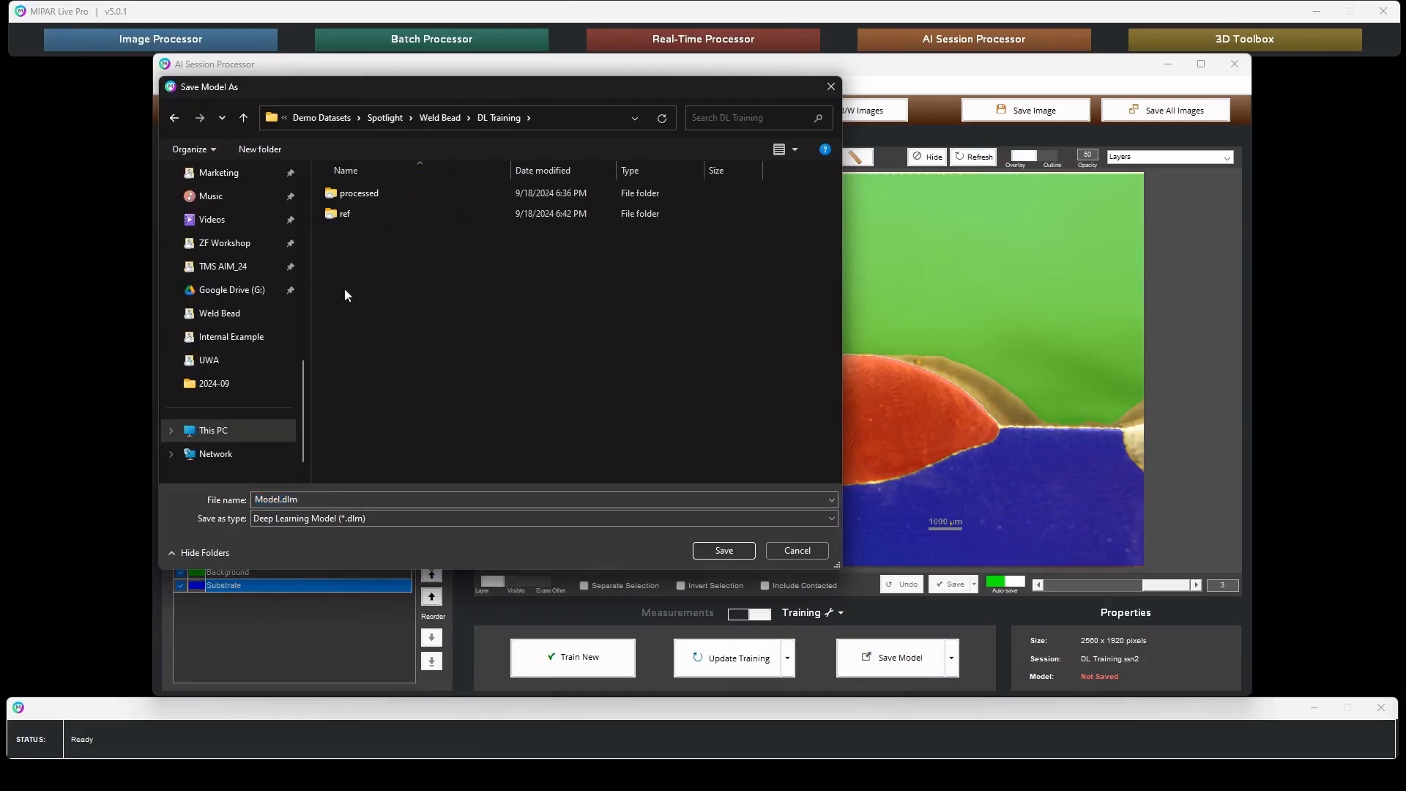
pyautogui.click(284, 501)
pyautogui.click(282, 500)
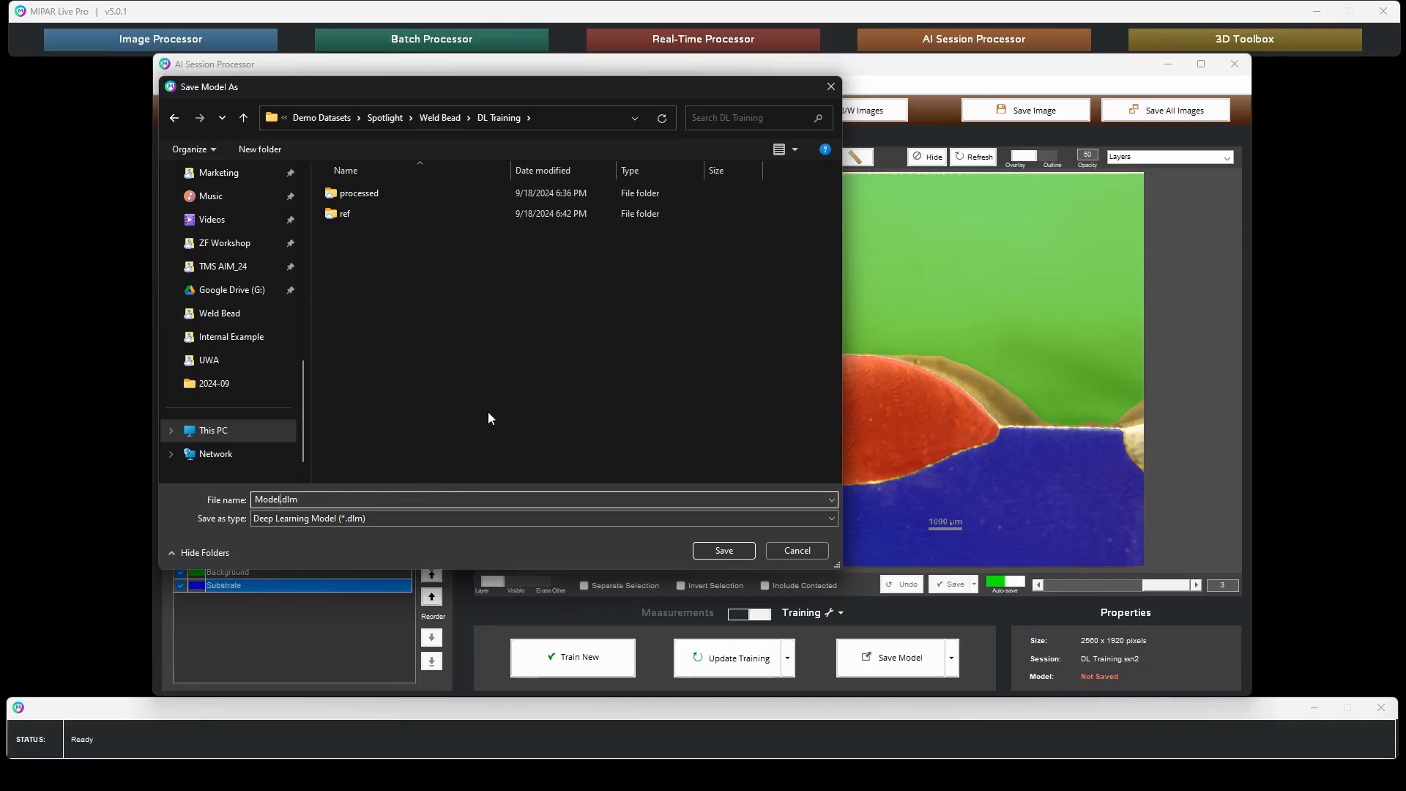
pyautogui.click(725, 551)
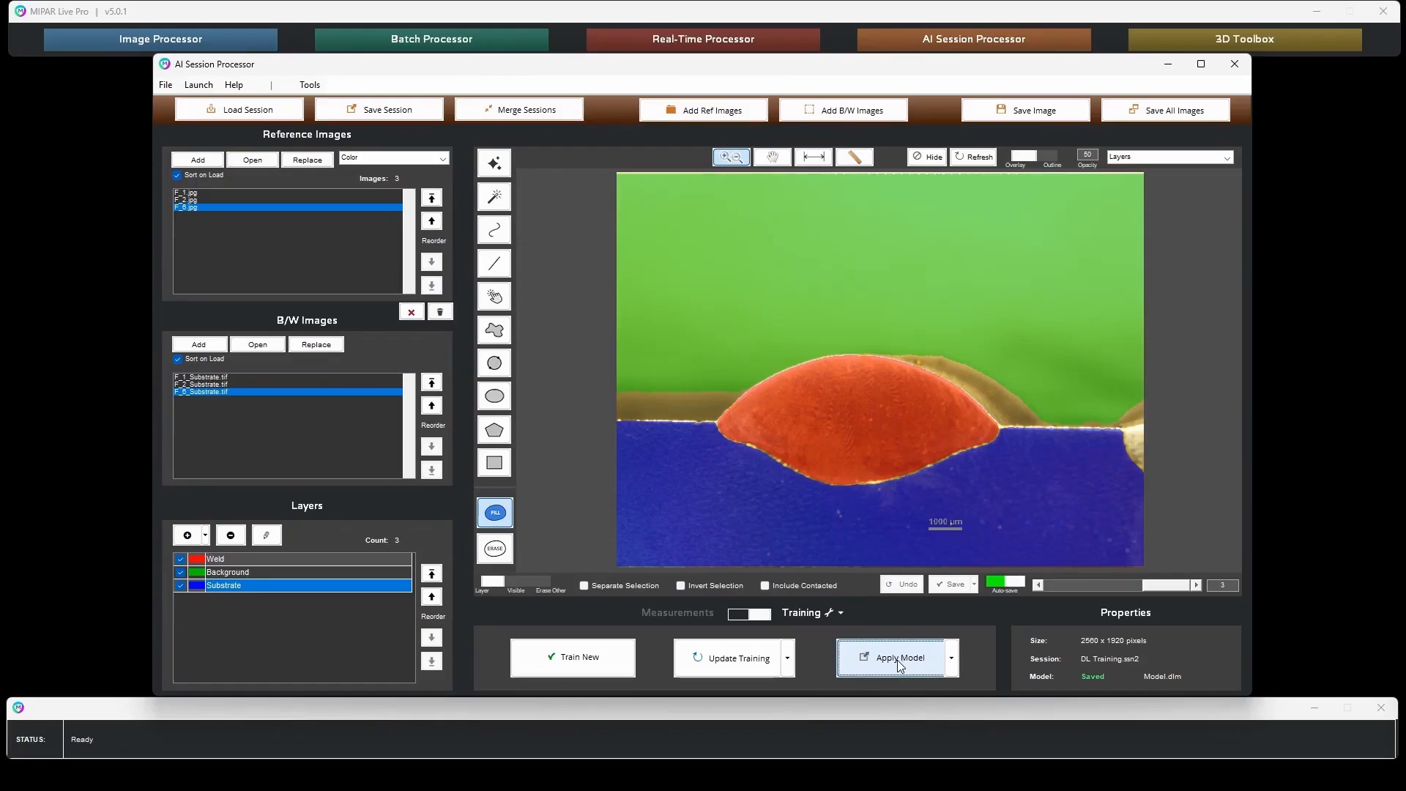
# - Apply the saved model to the F 6 image and view its Background and Substrate outputs
pyautogui.click(900, 664)
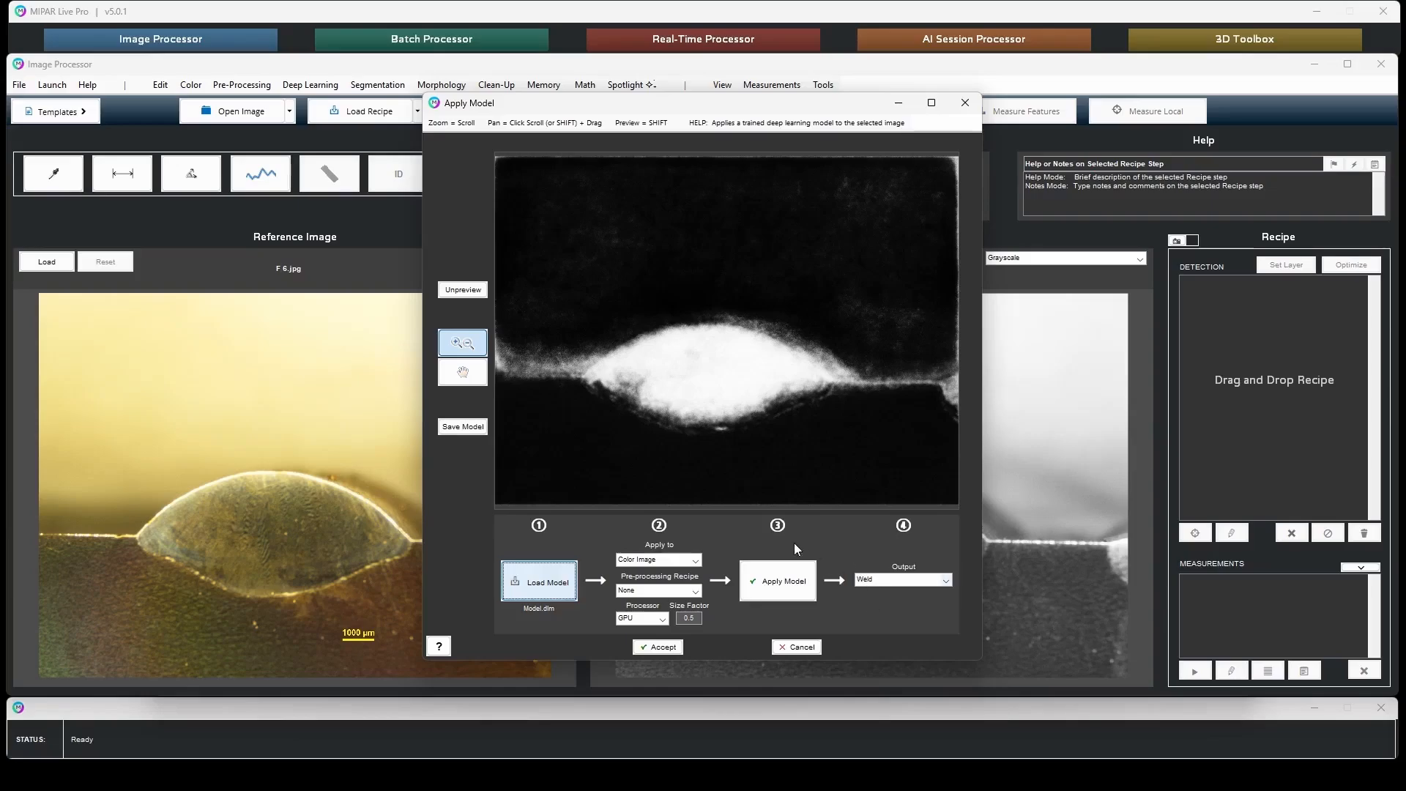
pyautogui.click(893, 582)
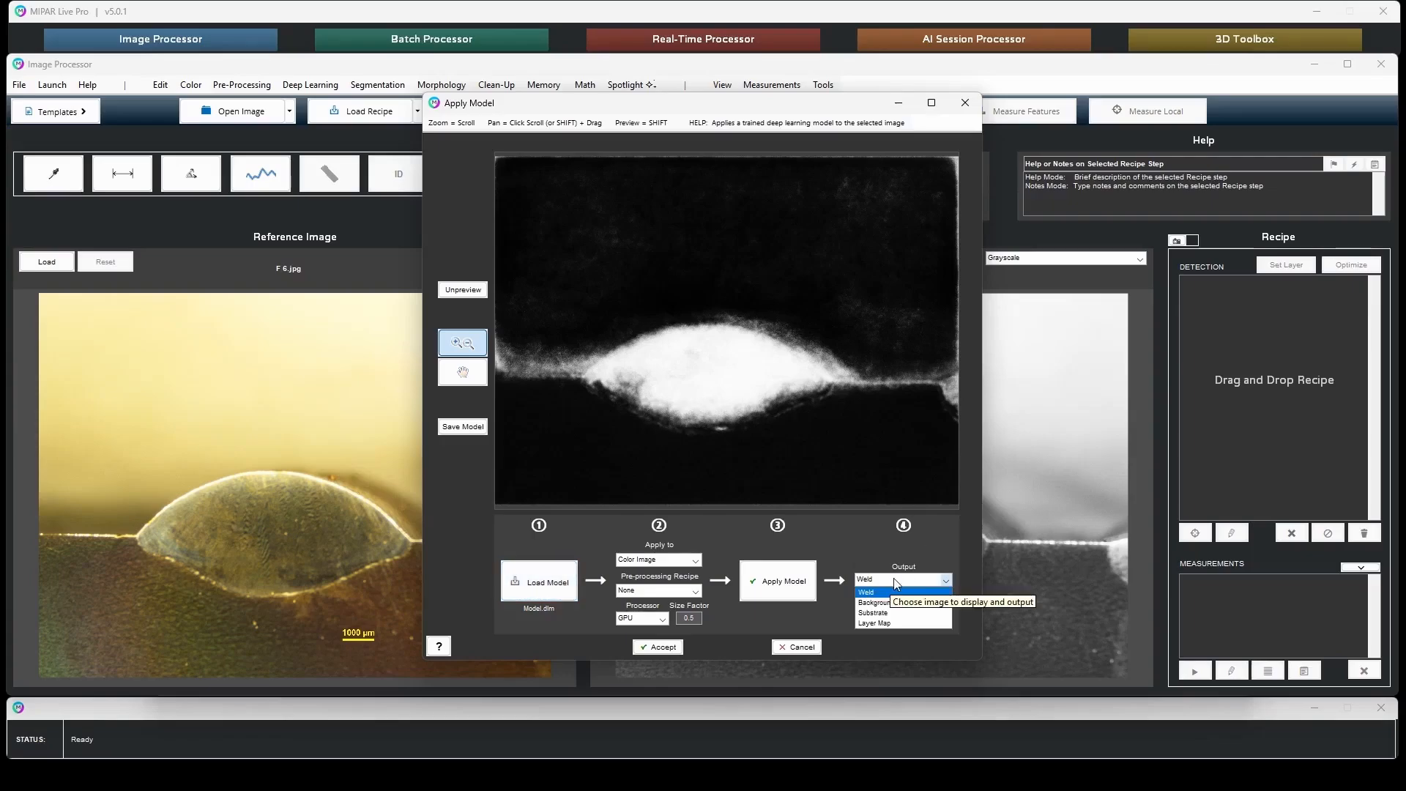
pyautogui.click(883, 605)
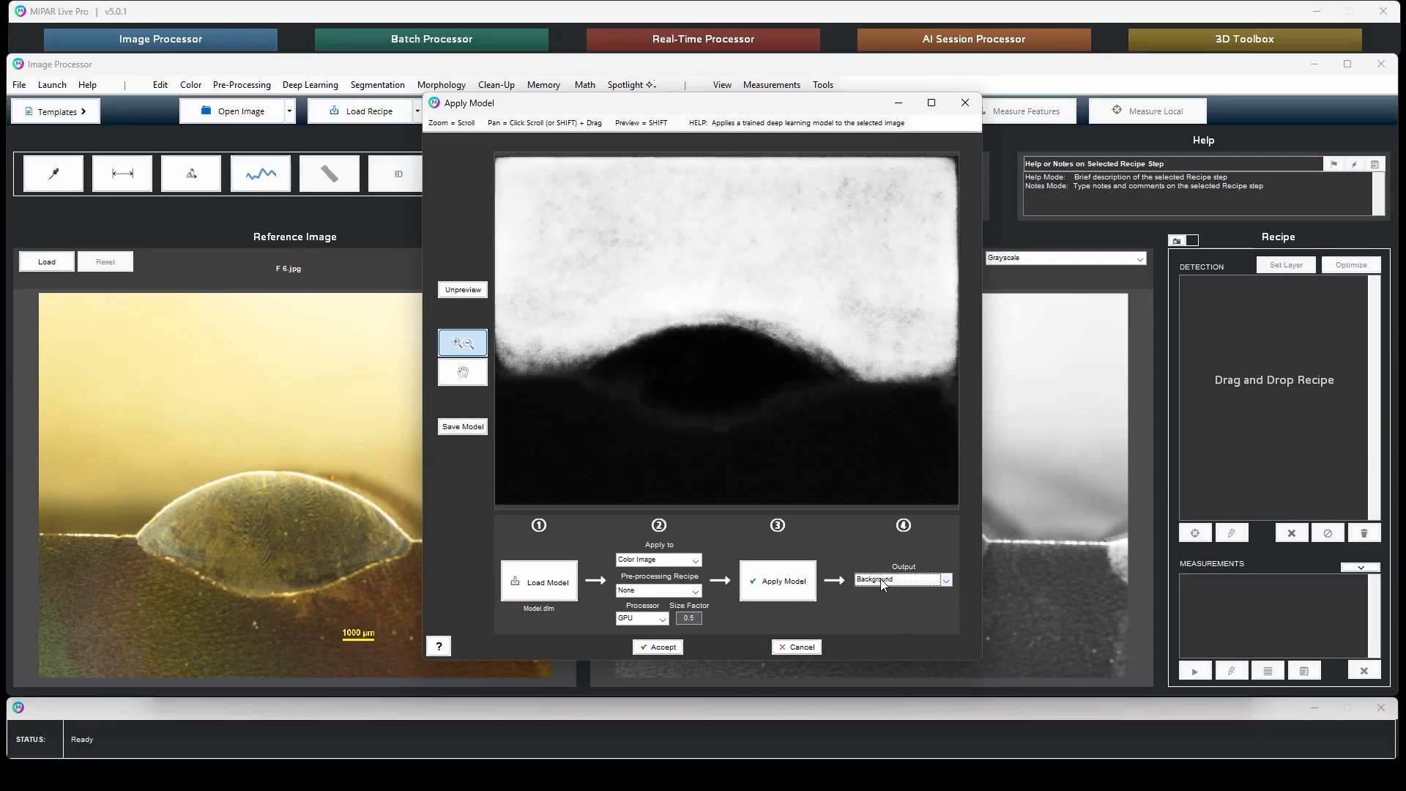
pyautogui.click(883, 583)
pyautogui.click(879, 612)
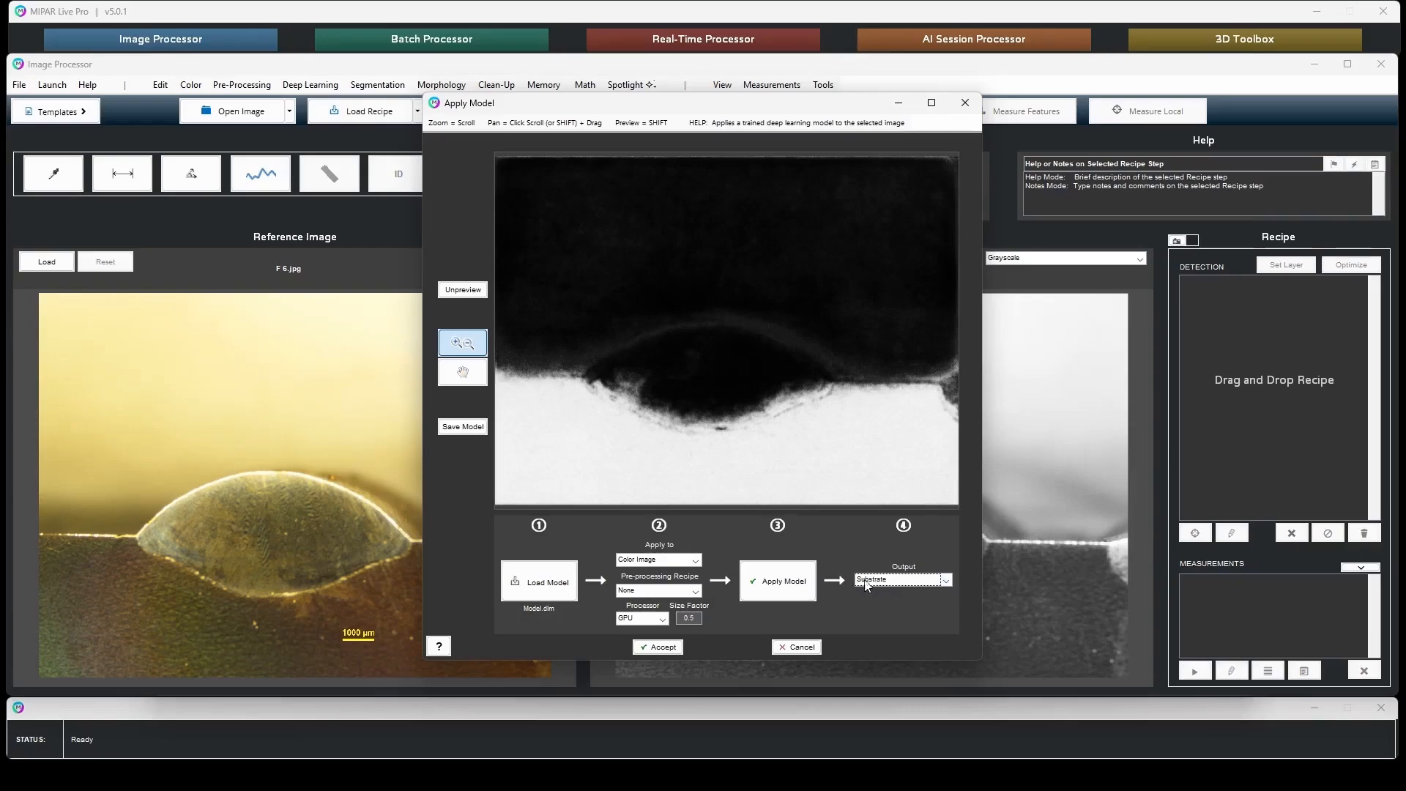
# - Set the model output to Weld, compare its preview with the original image and accept the Apply Model step
pyautogui.click(881, 585)
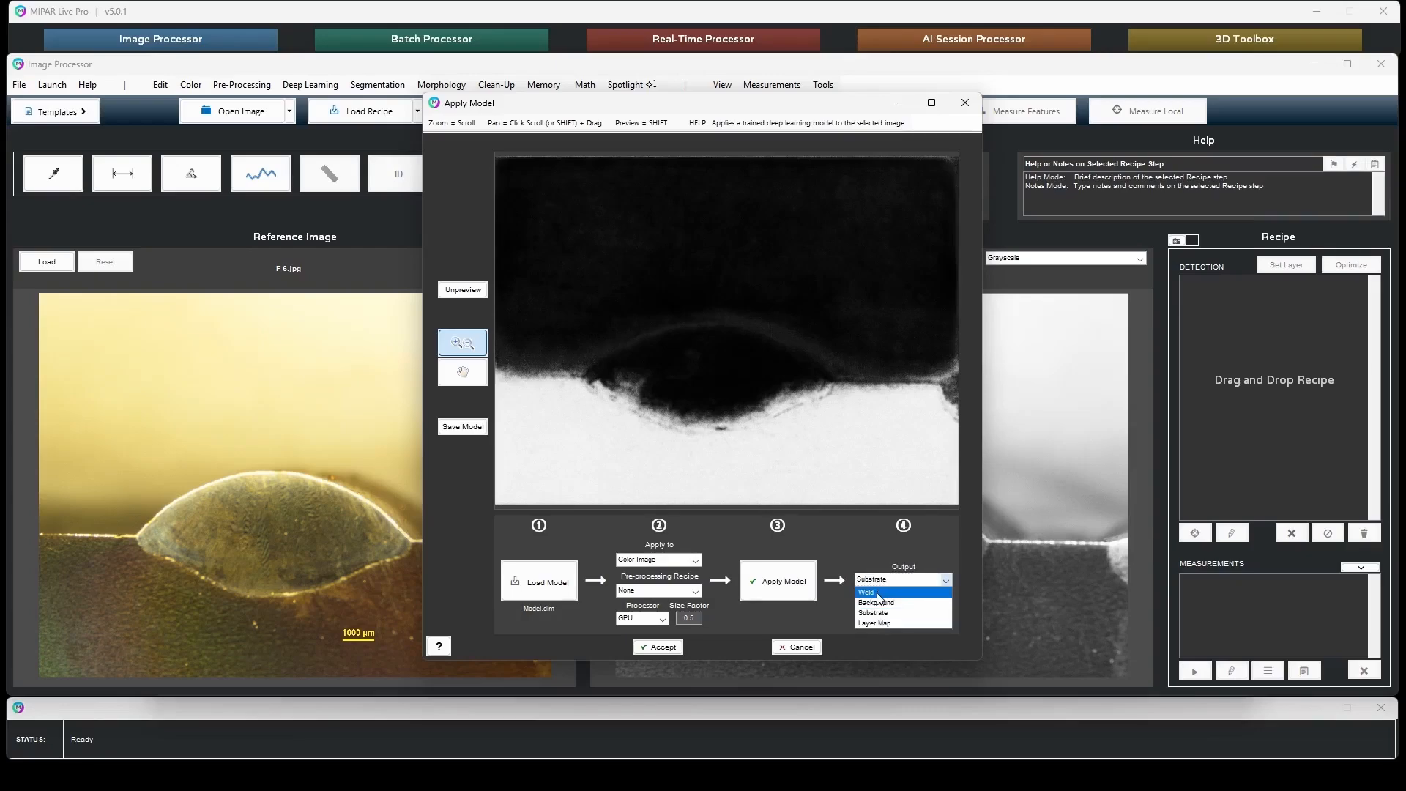
pyautogui.click(879, 593)
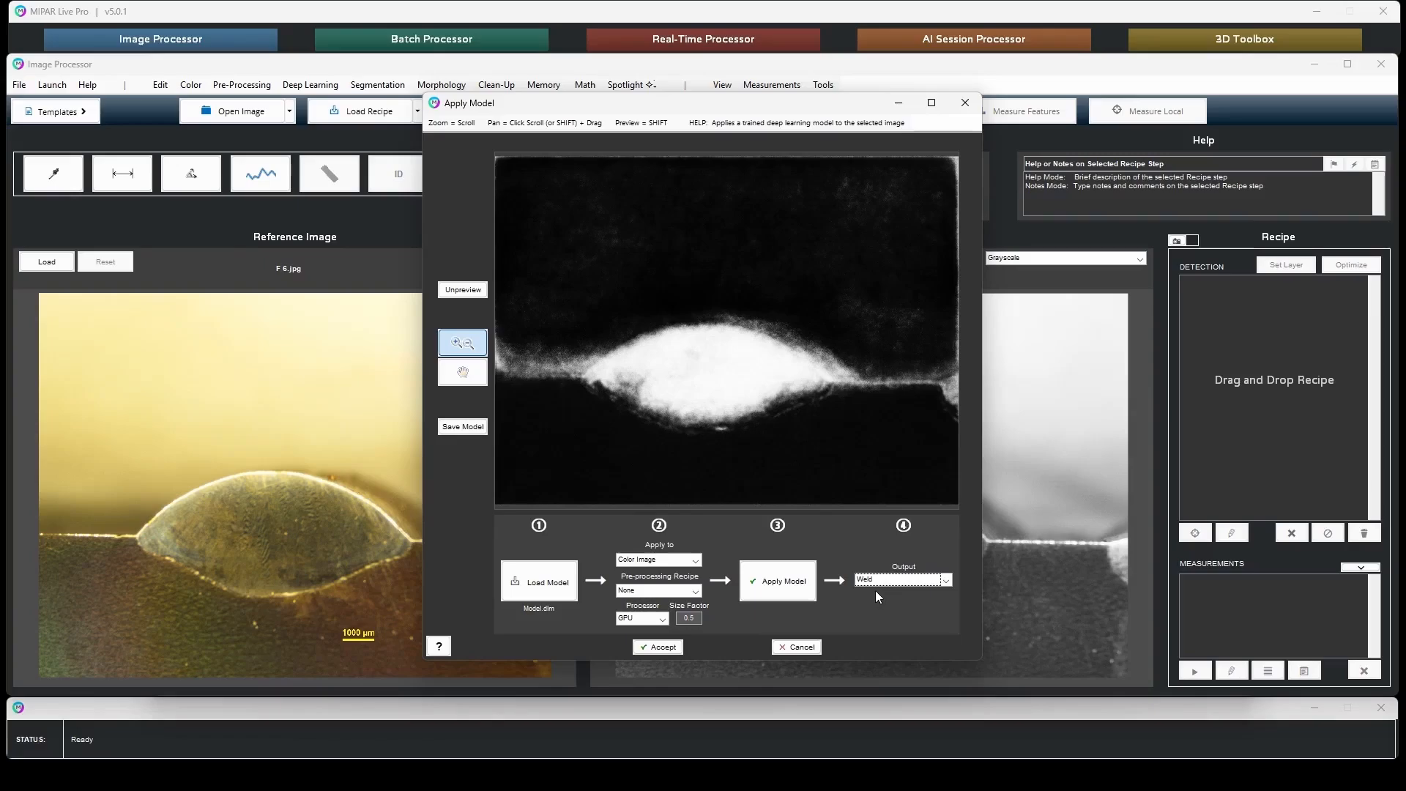
pyautogui.click(463, 290)
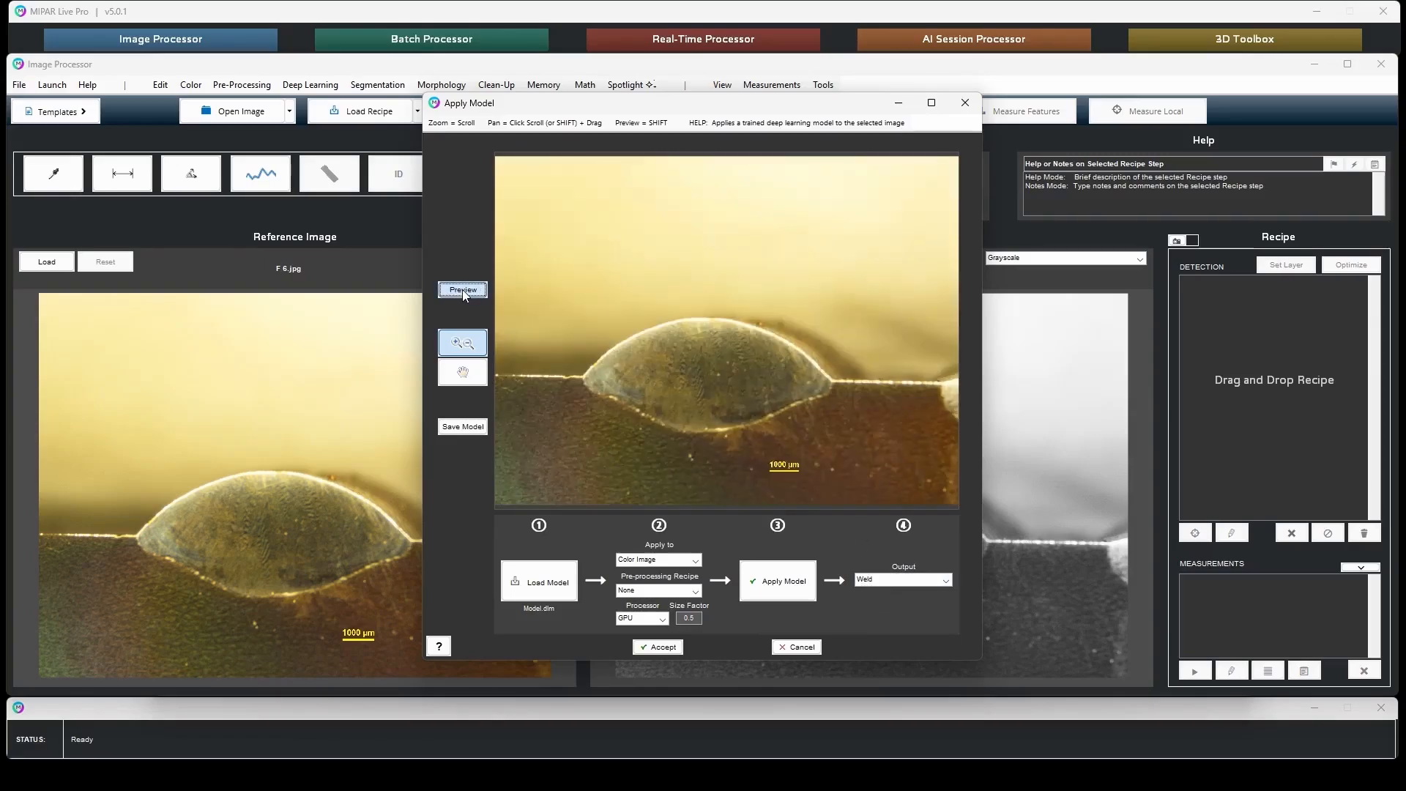
pyautogui.click(463, 290)
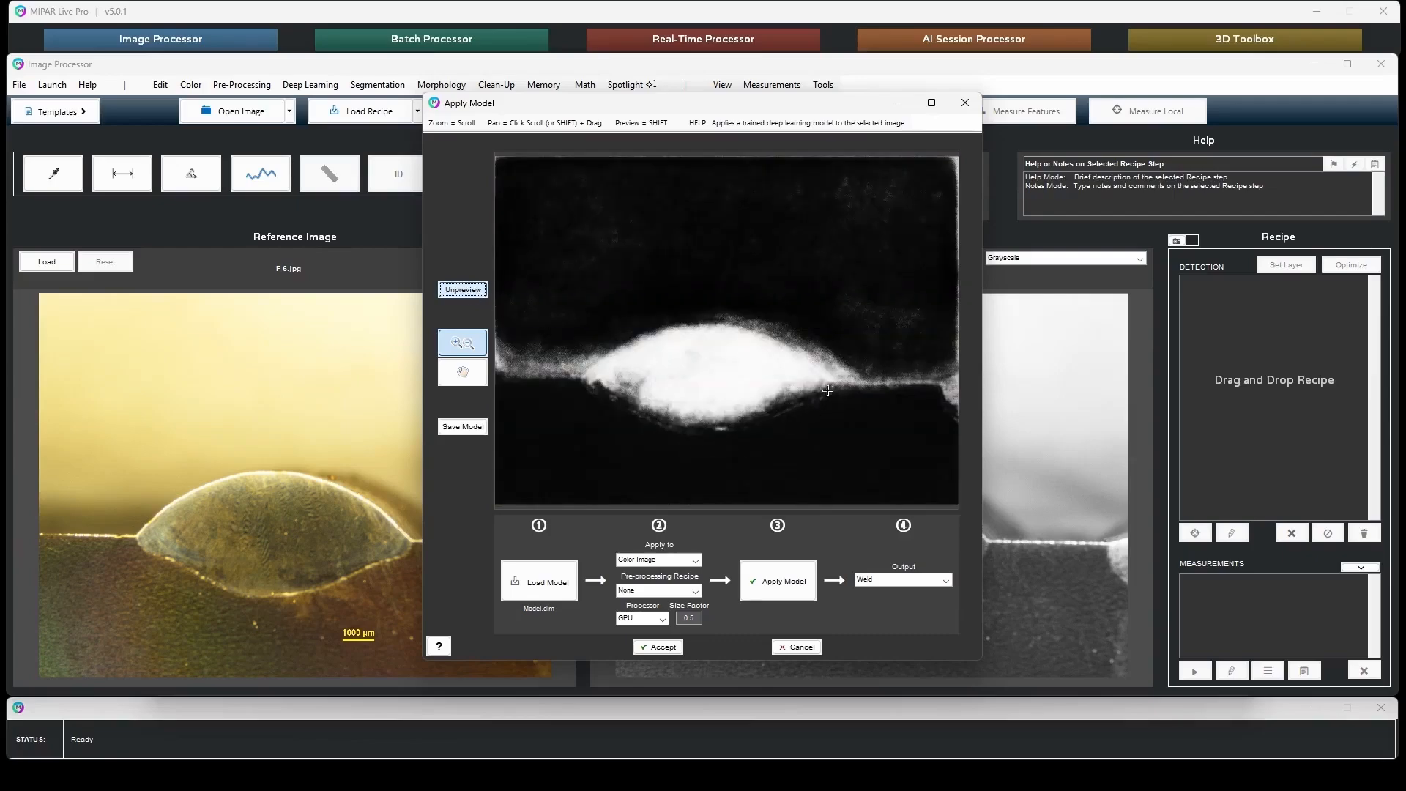
pyautogui.click(467, 292)
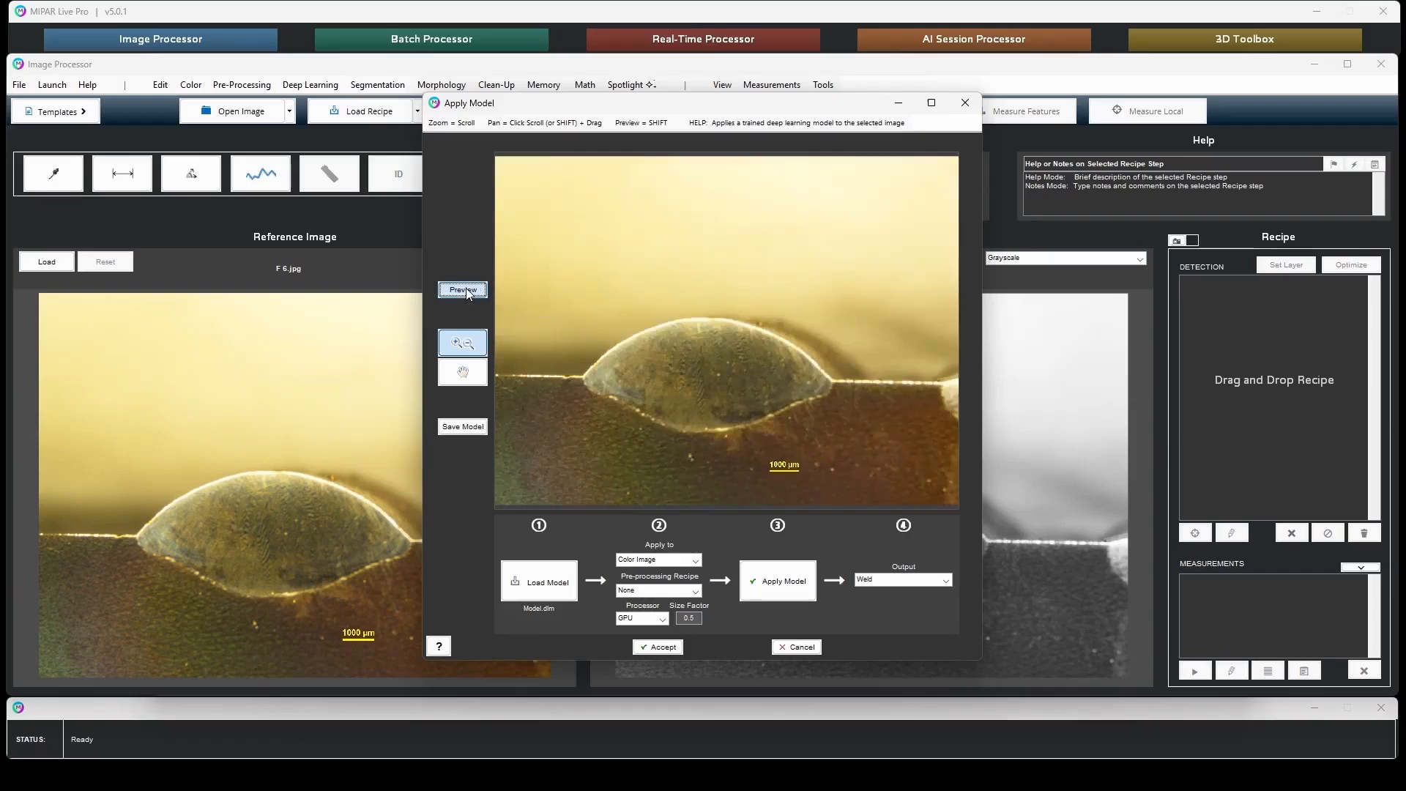
pyautogui.click(467, 291)
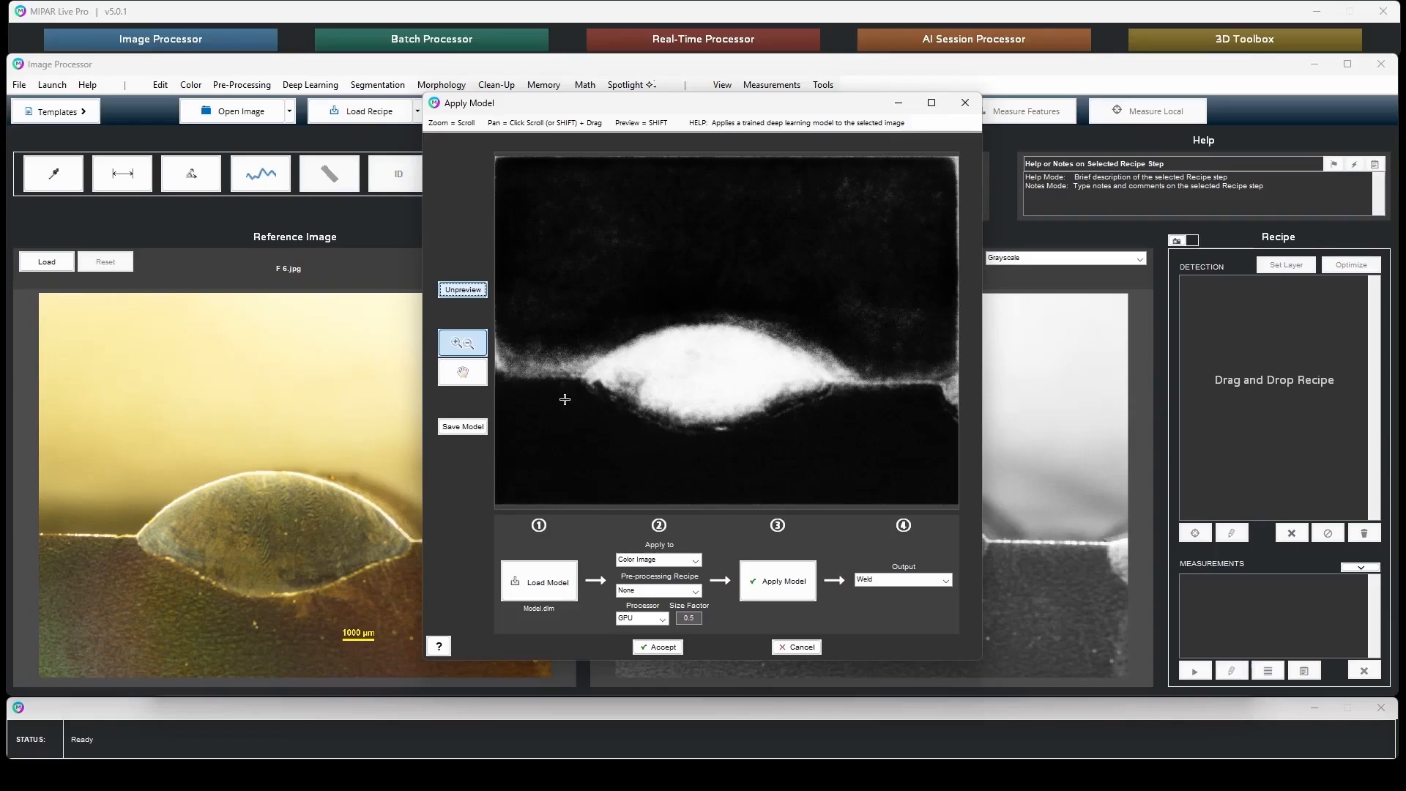
pyautogui.click(662, 647)
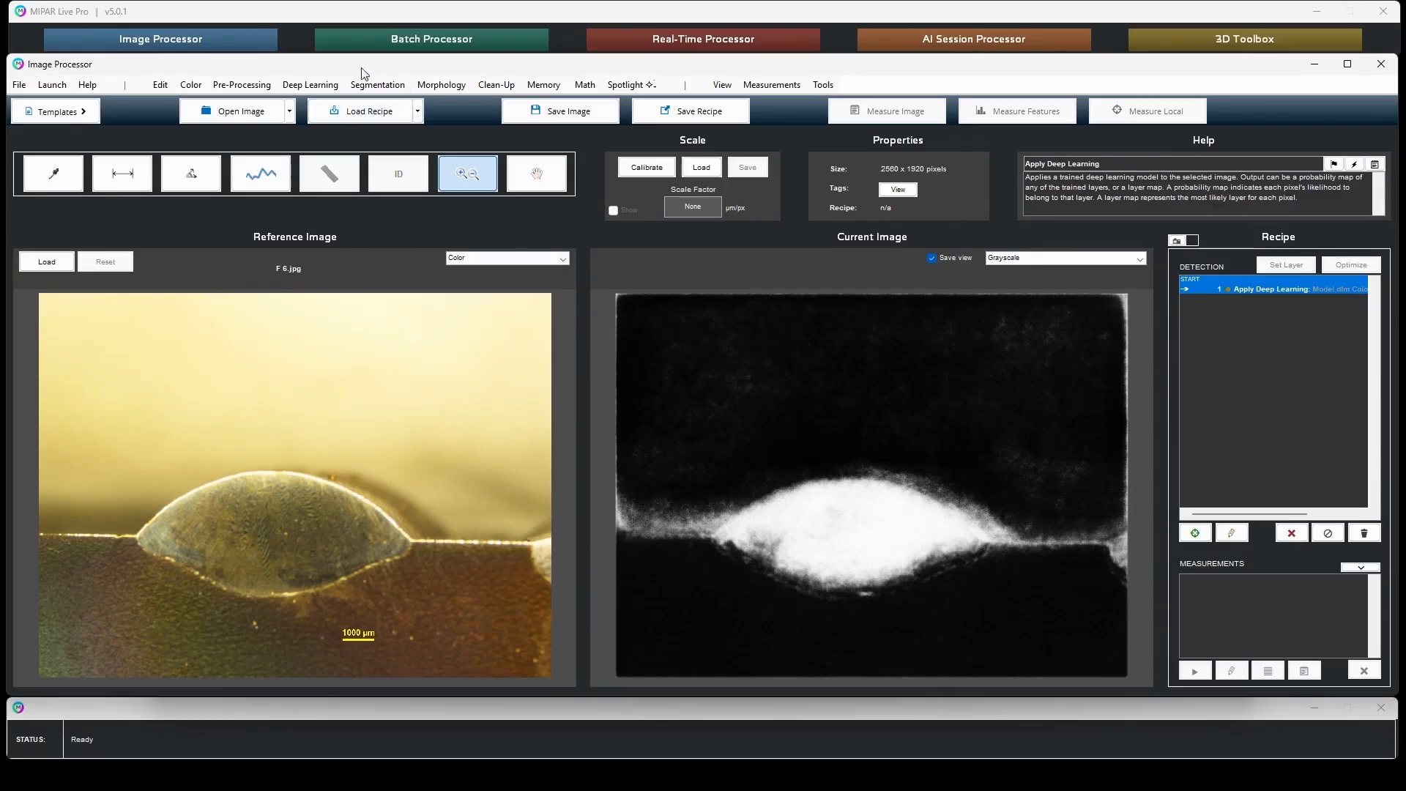
# - Apply a Basic Threshold to the weld probability map, selecting bright pixels at 54 percent
pyautogui.click(391, 86)
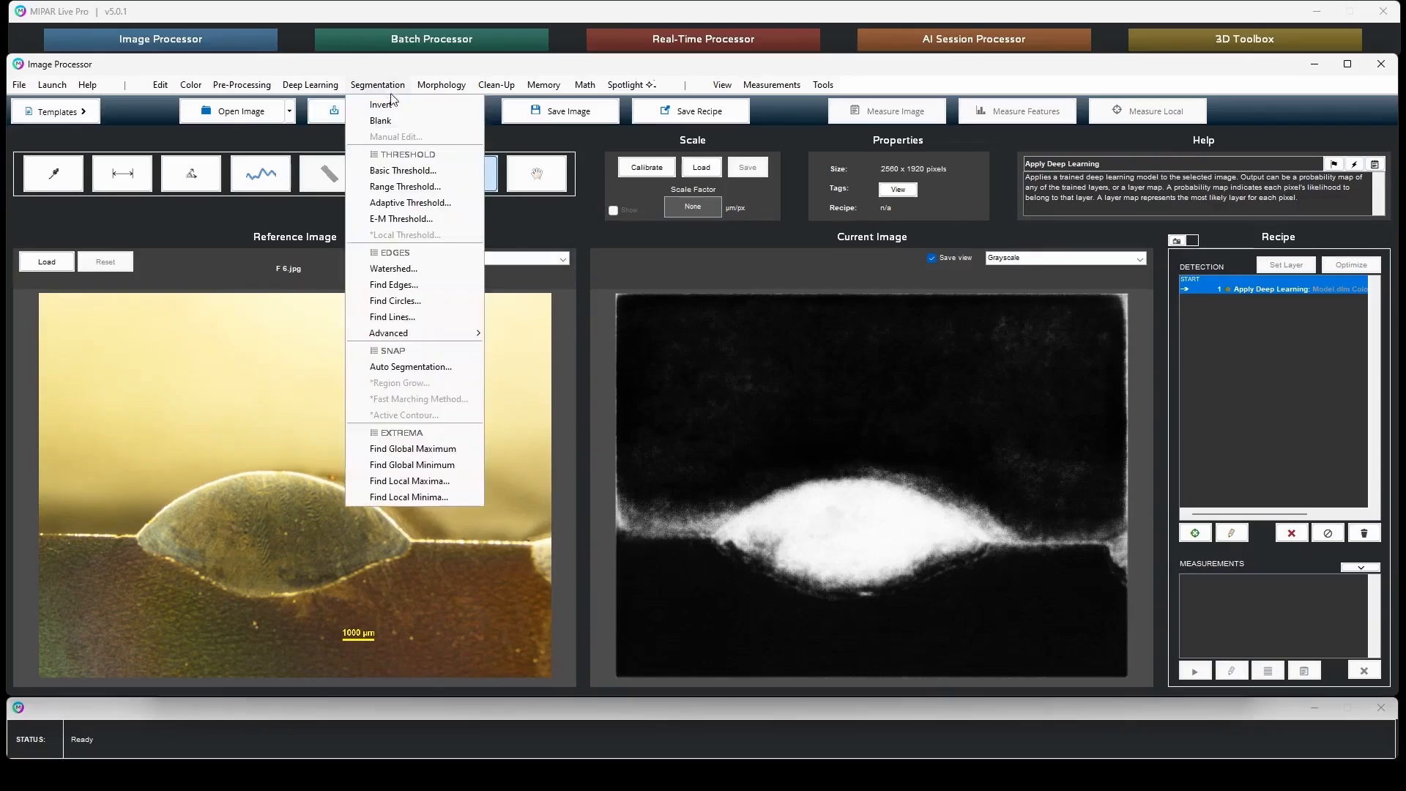
pyautogui.click(405, 170)
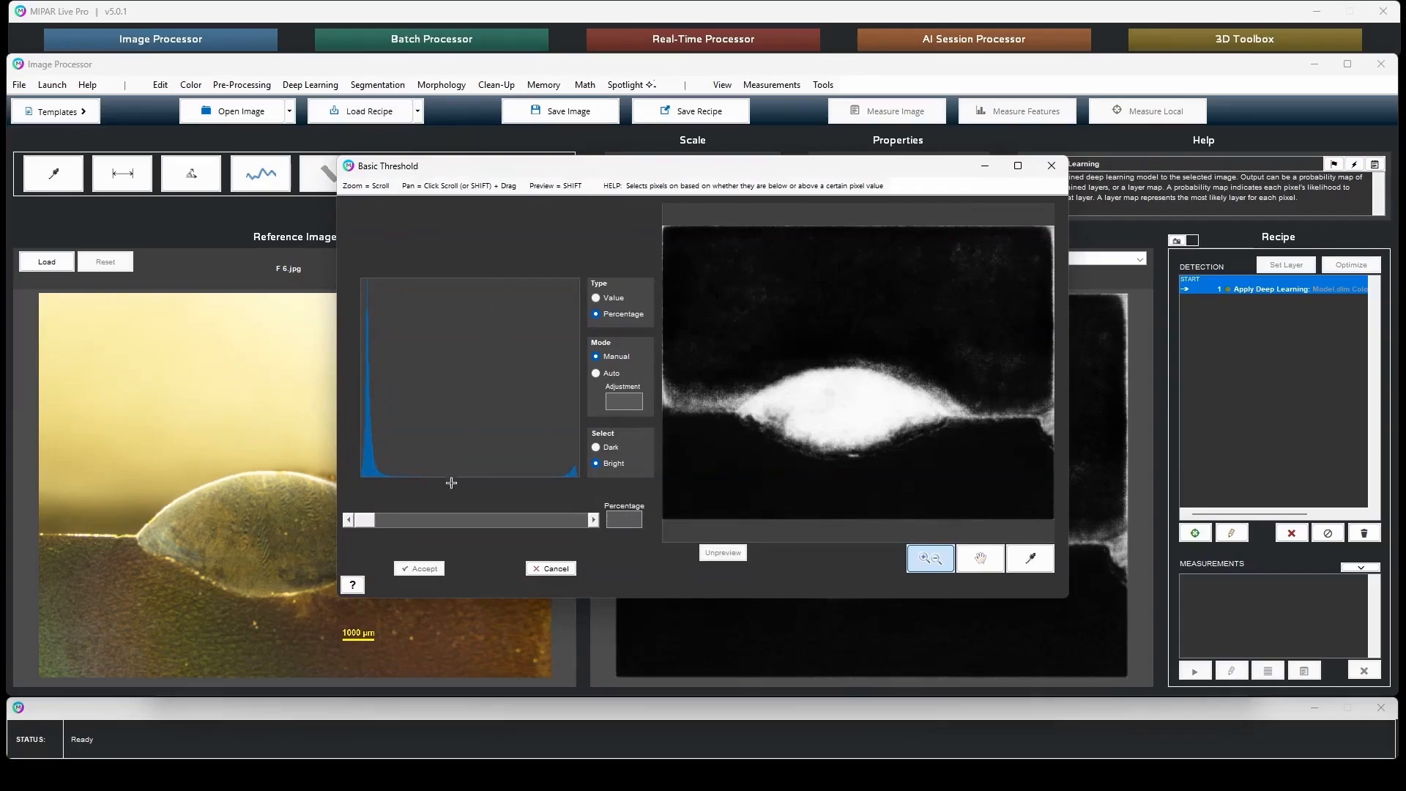
pyautogui.moveTo(379, 517); pyautogui.dragTo(482, 522)
pyautogui.click(418, 568)
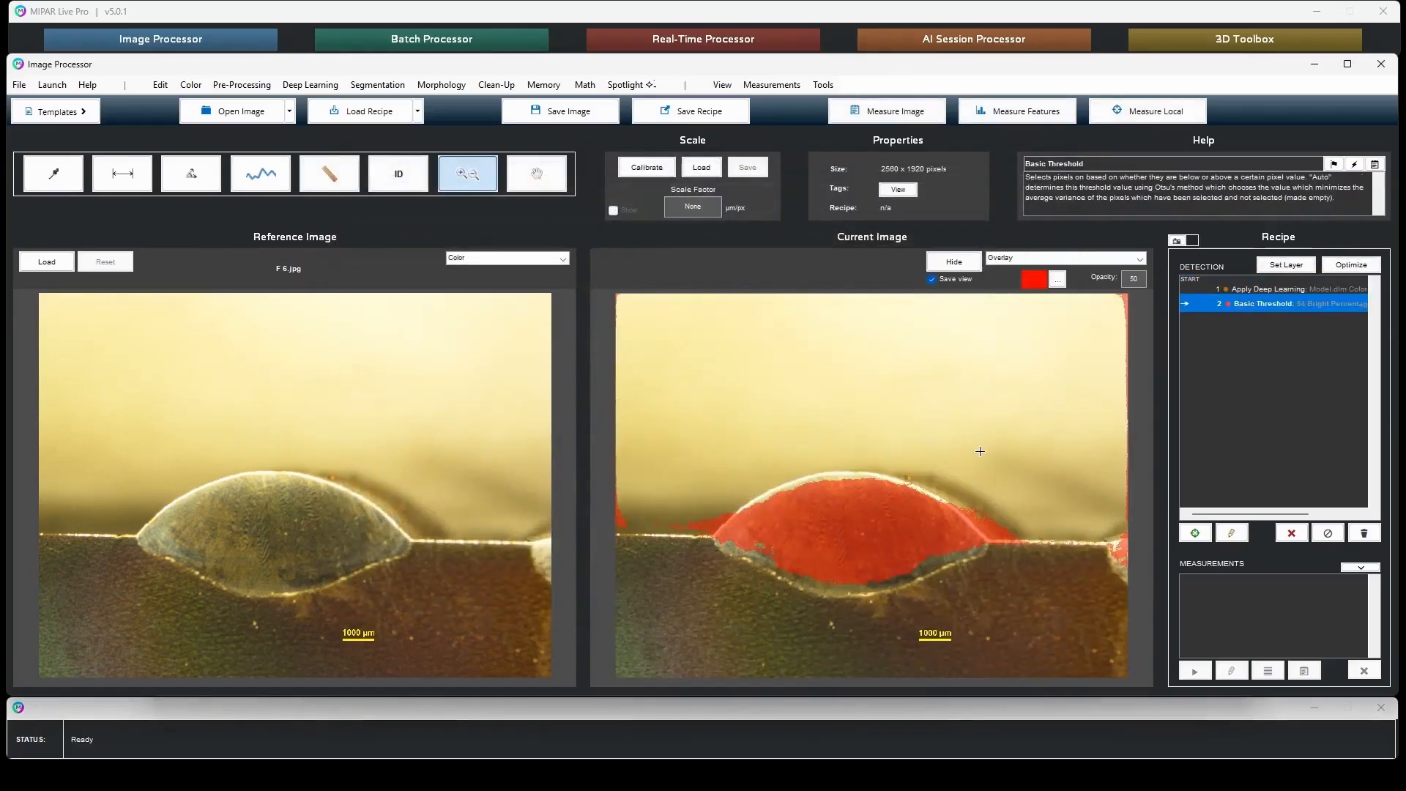
# - Keep only the 1 largest feature with the Relative Size Filter and set the result as the companion image
pyautogui.click(498, 86)
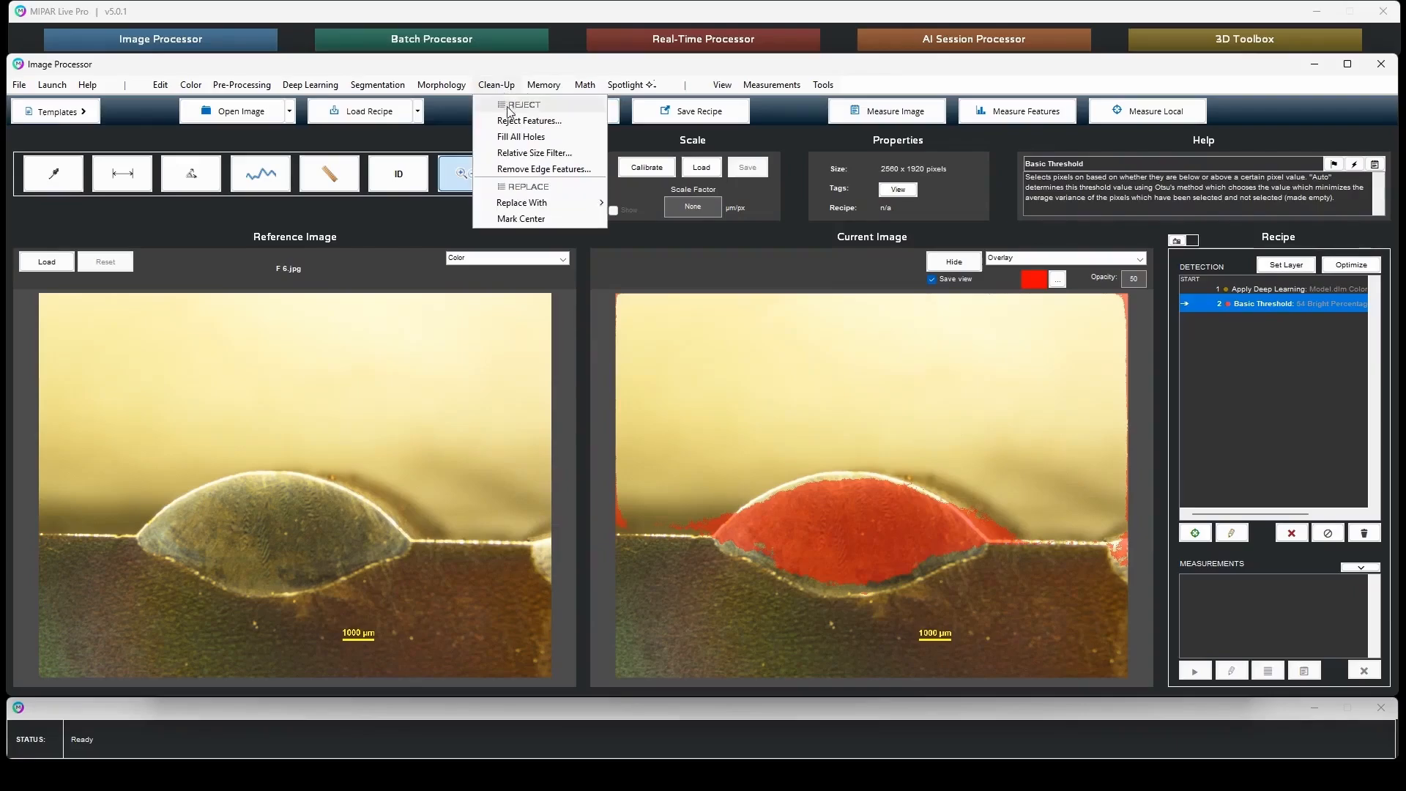
pyautogui.click(533, 153)
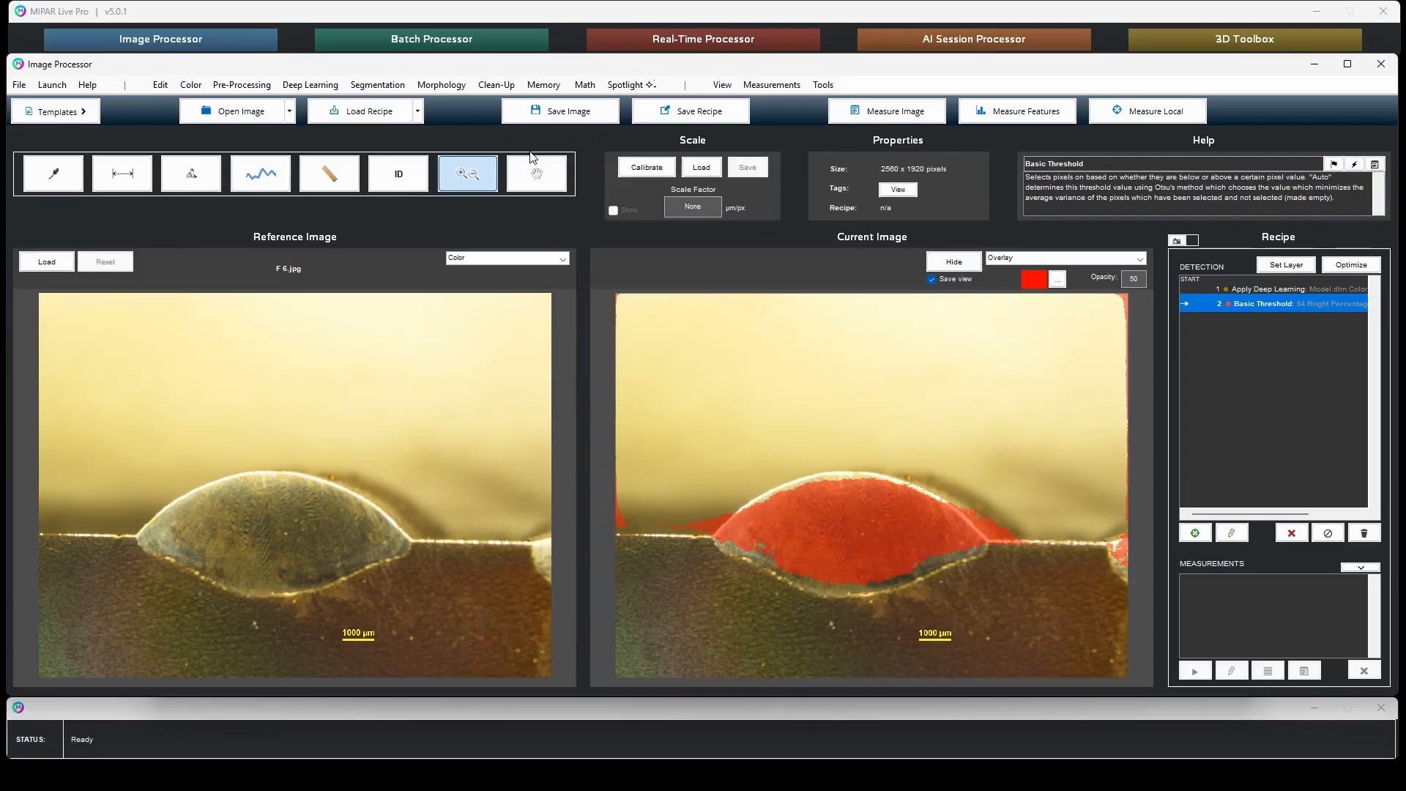
pyautogui.click(819, 548)
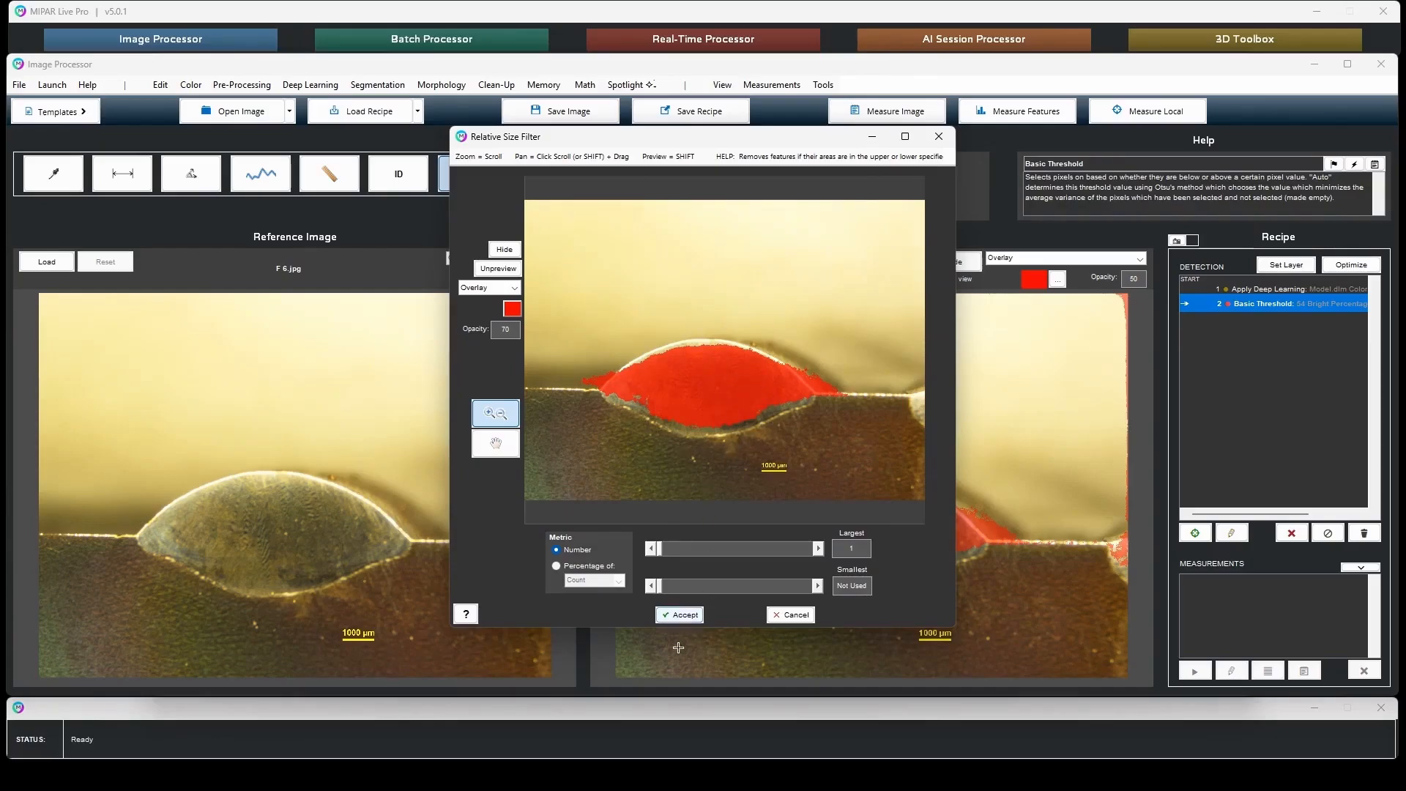
pyautogui.click(680, 614)
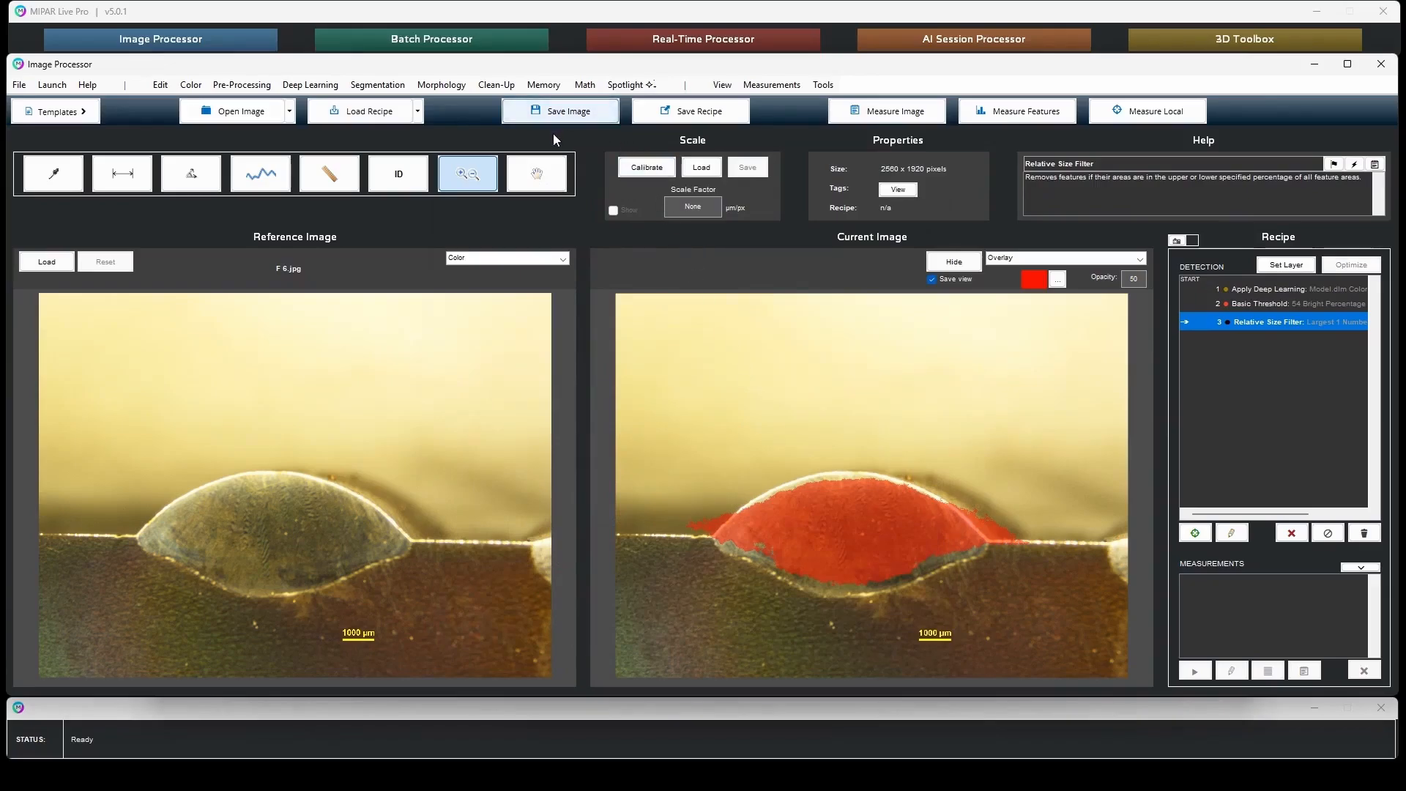
pyautogui.click(545, 90)
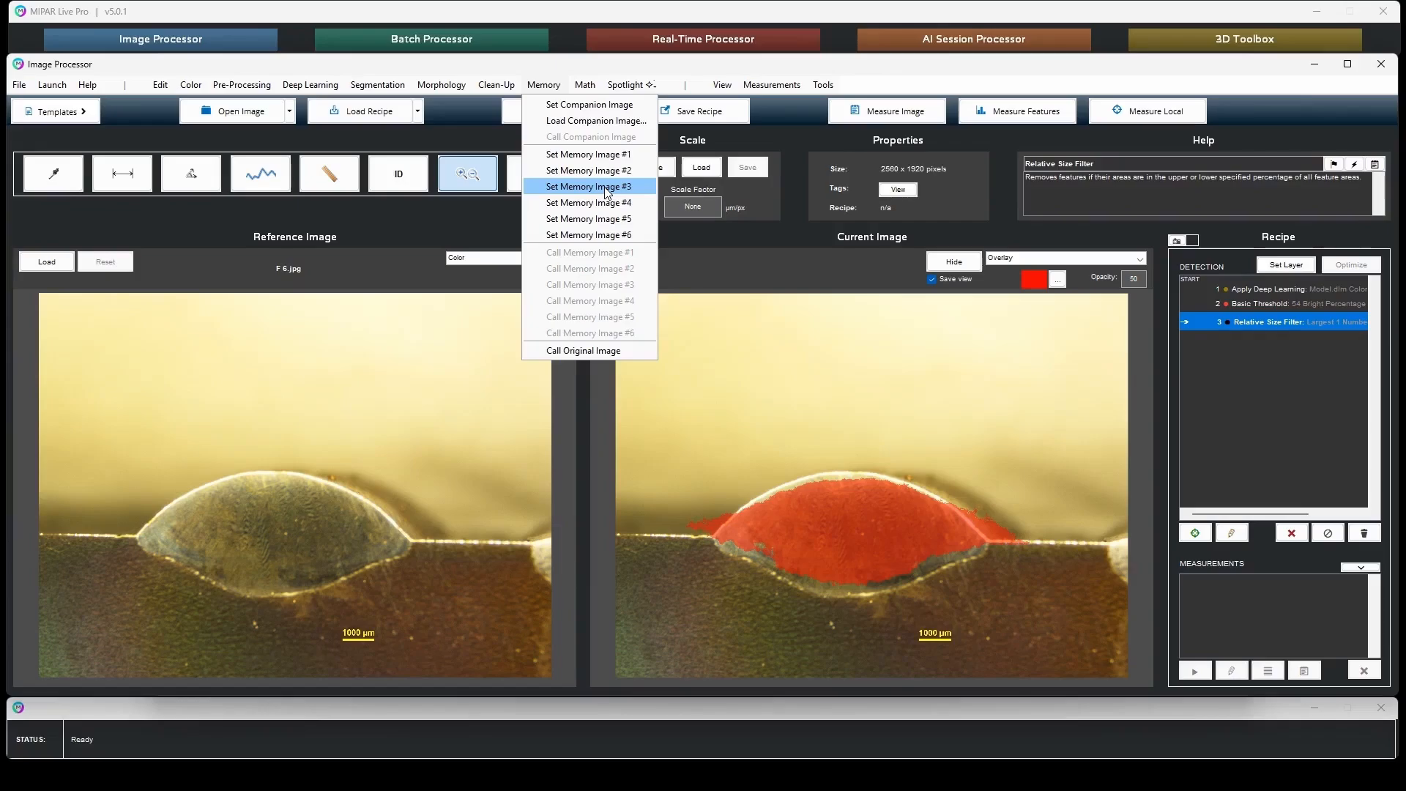
pyautogui.click(595, 105)
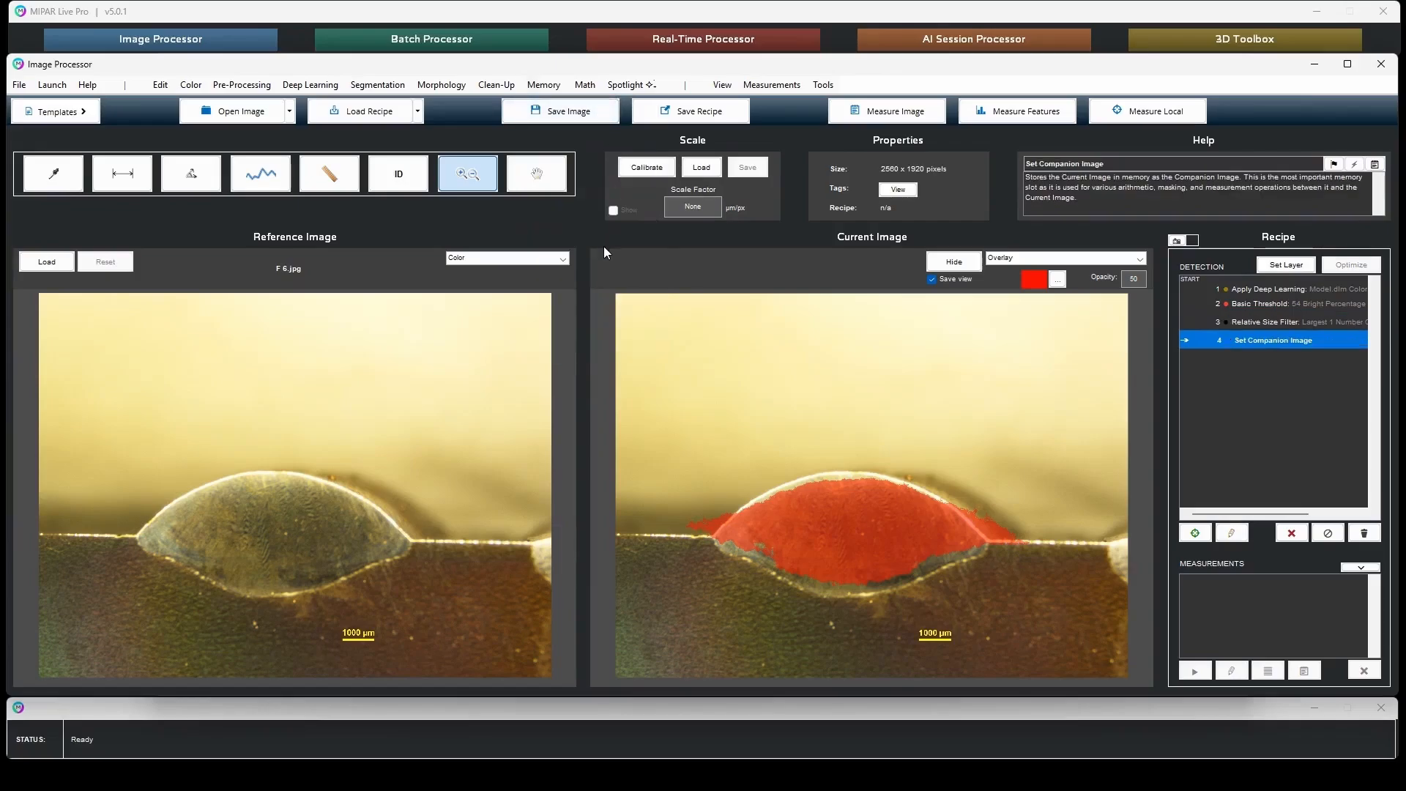
pyautogui.click(631, 85)
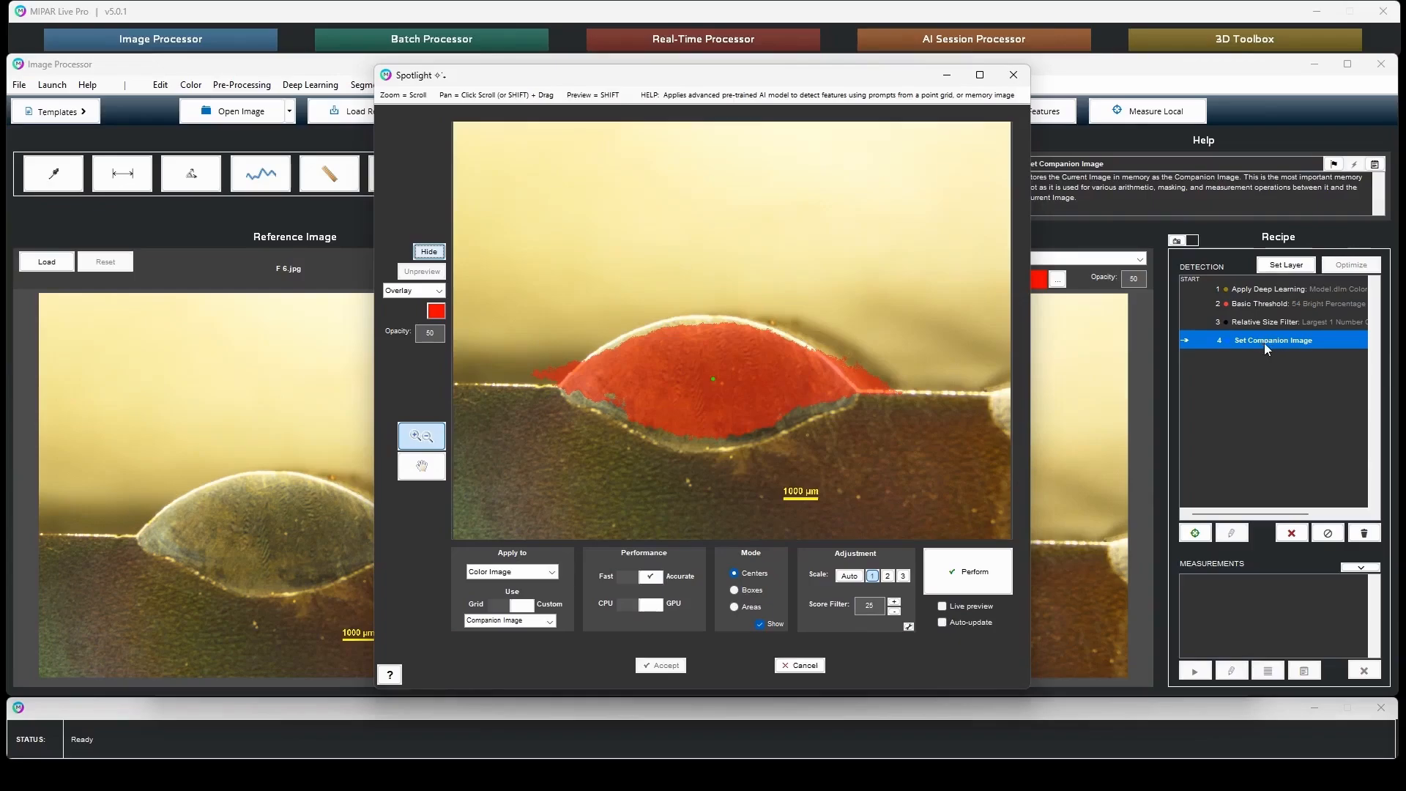
pyautogui.click(499, 610)
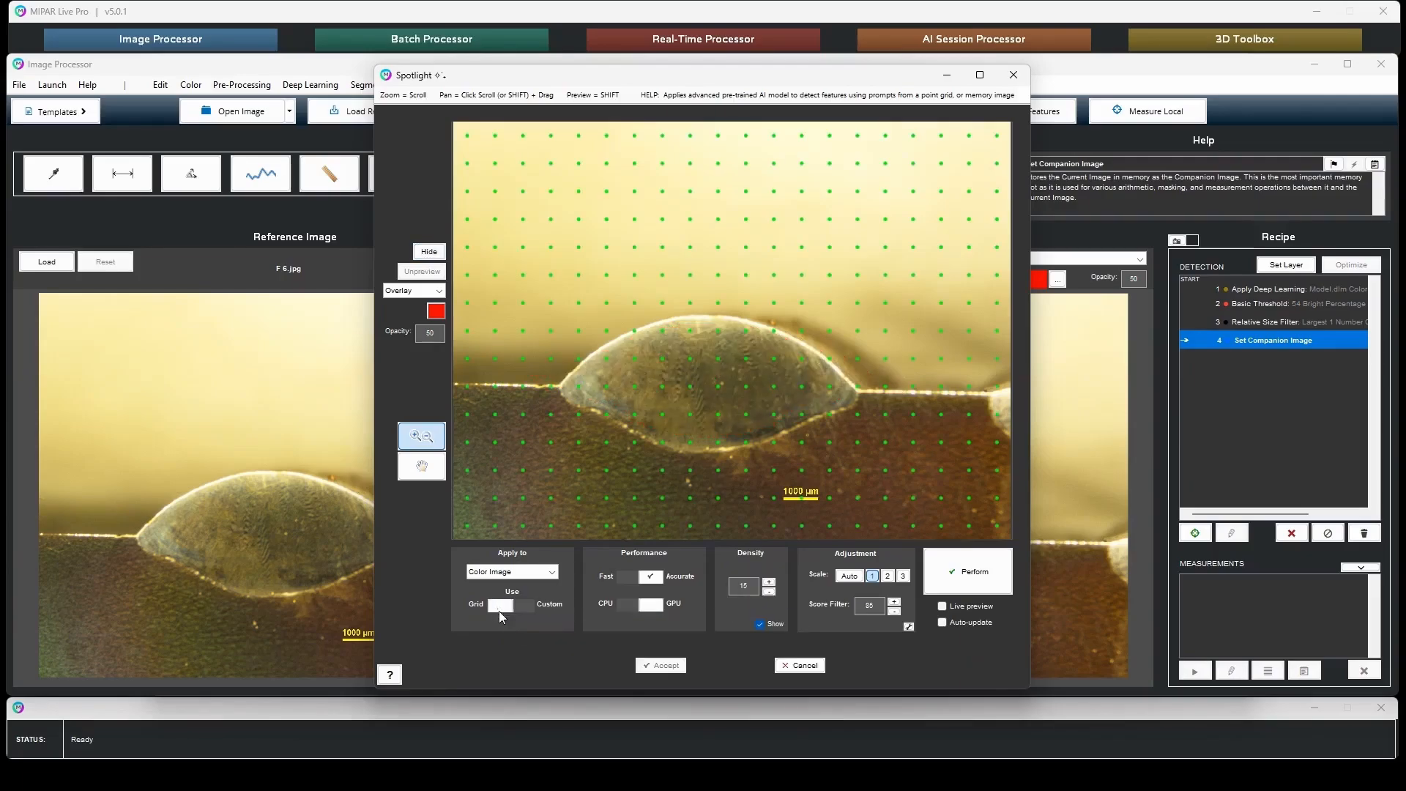
pyautogui.click(522, 608)
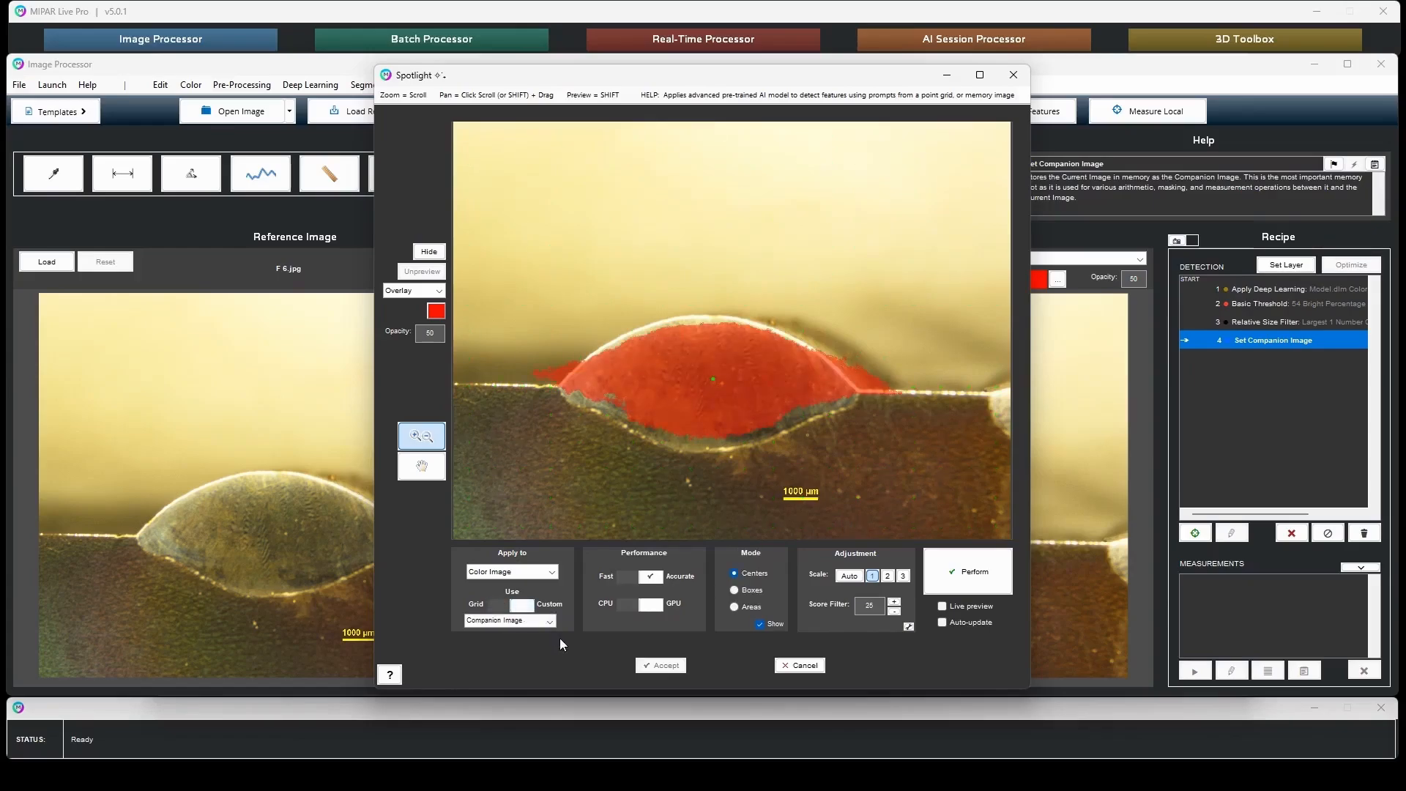
pyautogui.click(734, 589)
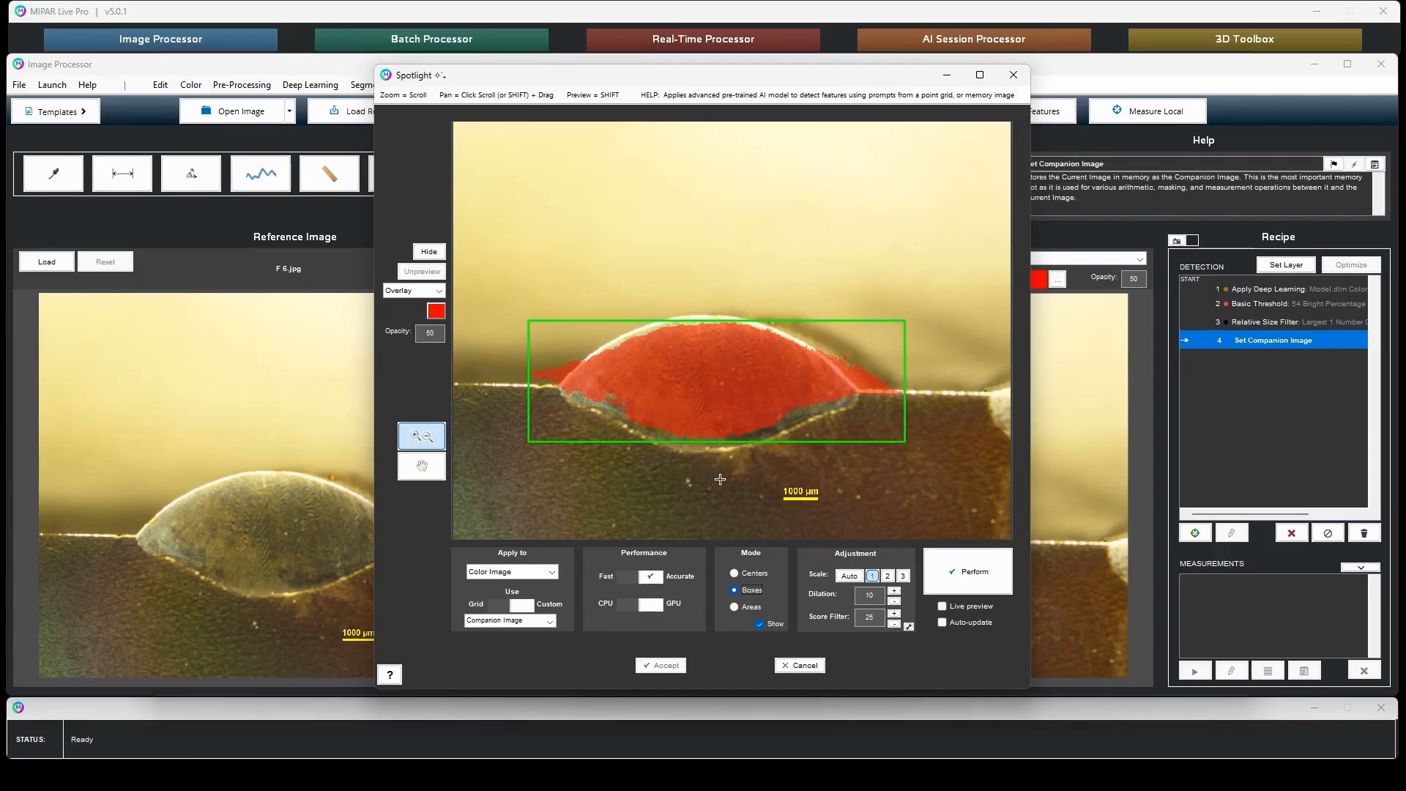
pyautogui.click(849, 578)
pyautogui.click(978, 585)
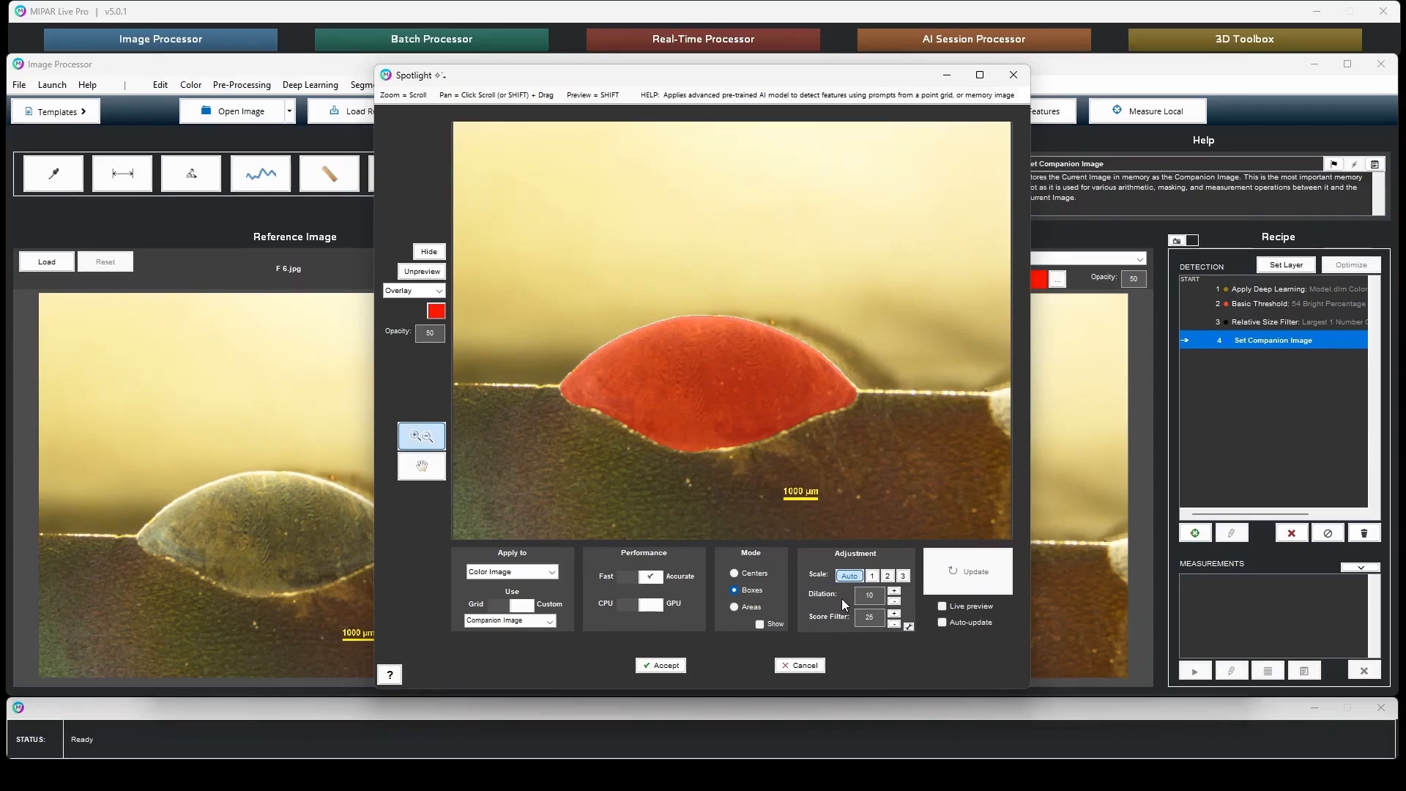
pyautogui.click(811, 668)
# - Run Spotlight on the color image using the companion image in Boxes mode with Auto scale, and accept the refined weld detection
pyautogui.click(647, 86)
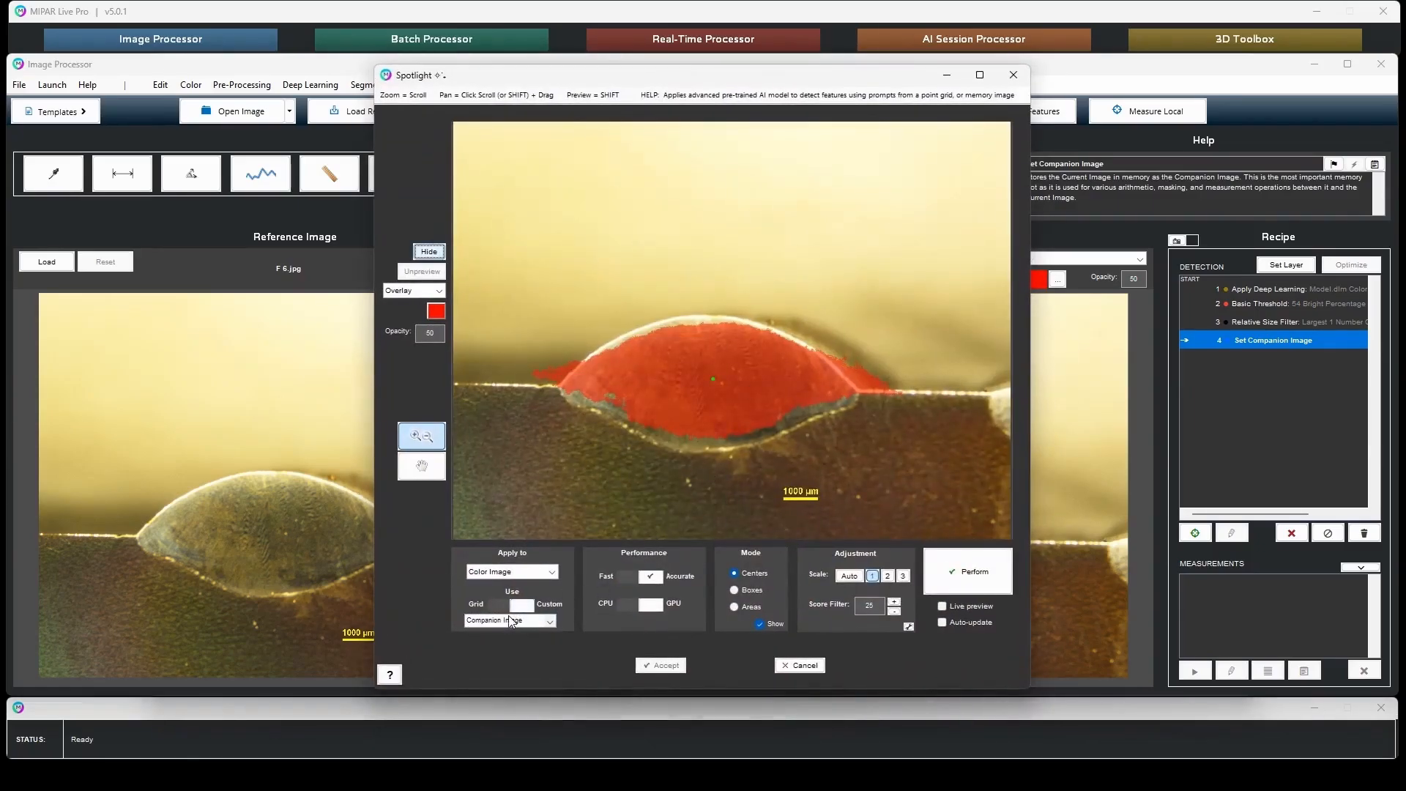
pyautogui.click(743, 592)
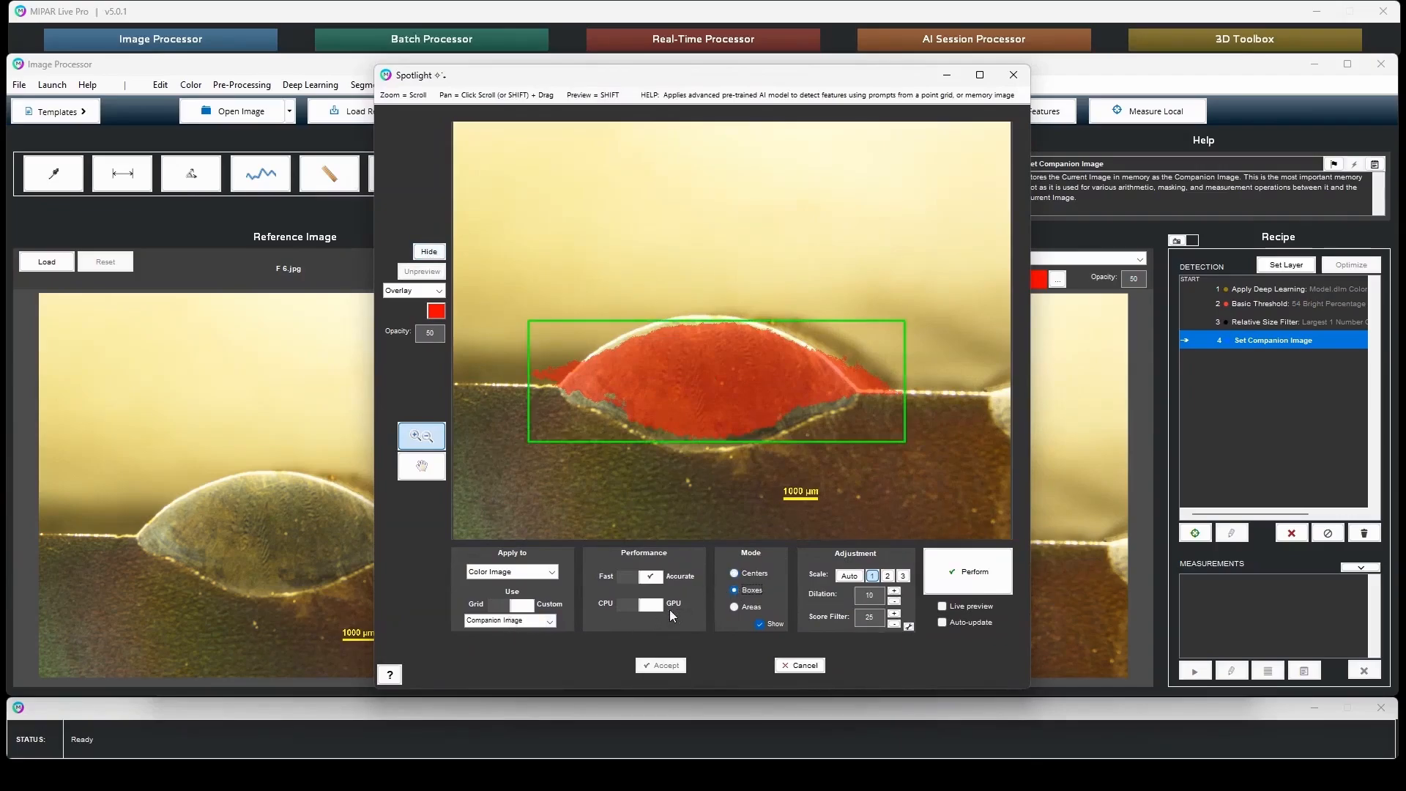
pyautogui.click(850, 576)
pyautogui.click(969, 583)
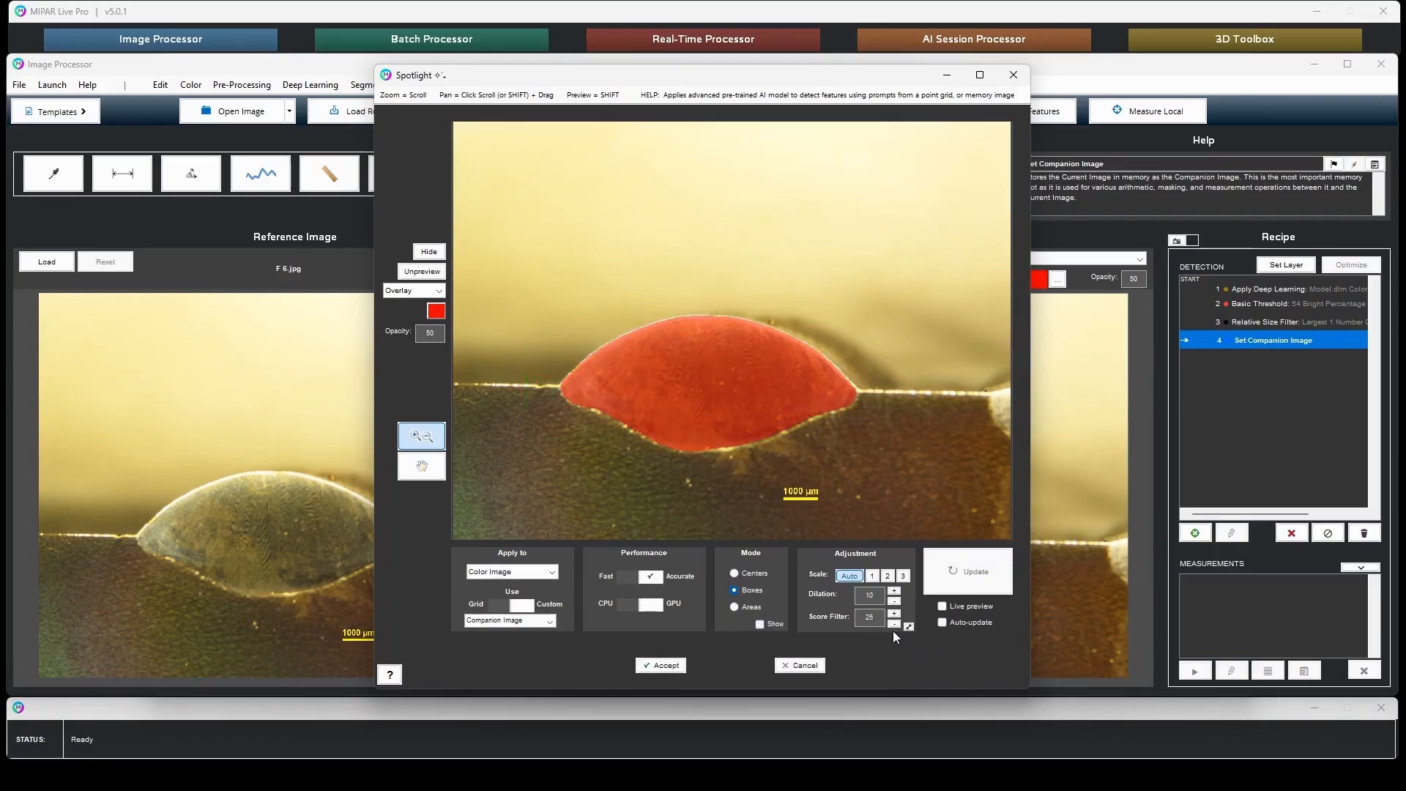
pyautogui.click(661, 665)
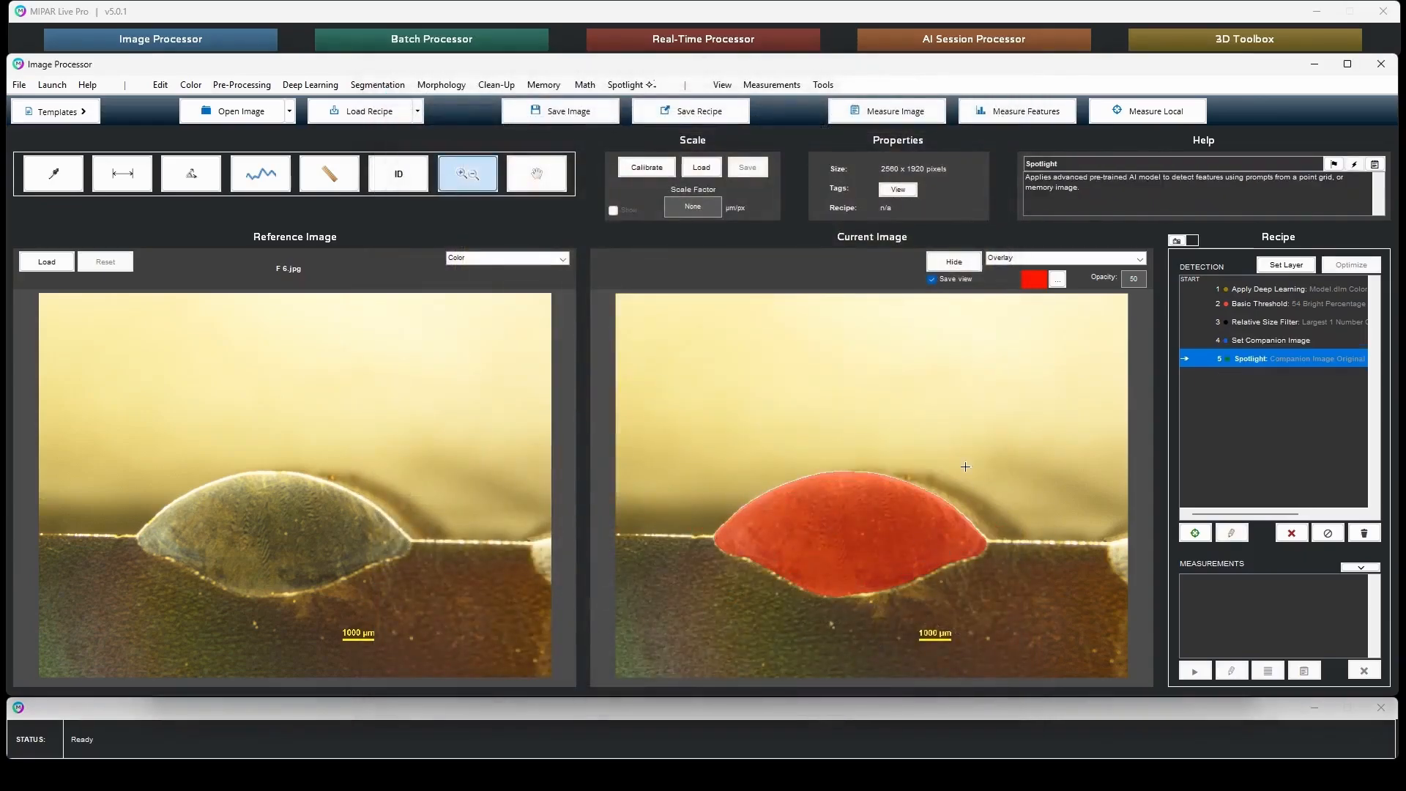
# - Save the recipe in the Weld Bead folder as Weld_DL+Spotlight.rcp, replacing the existing file
pyautogui.click(709, 115)
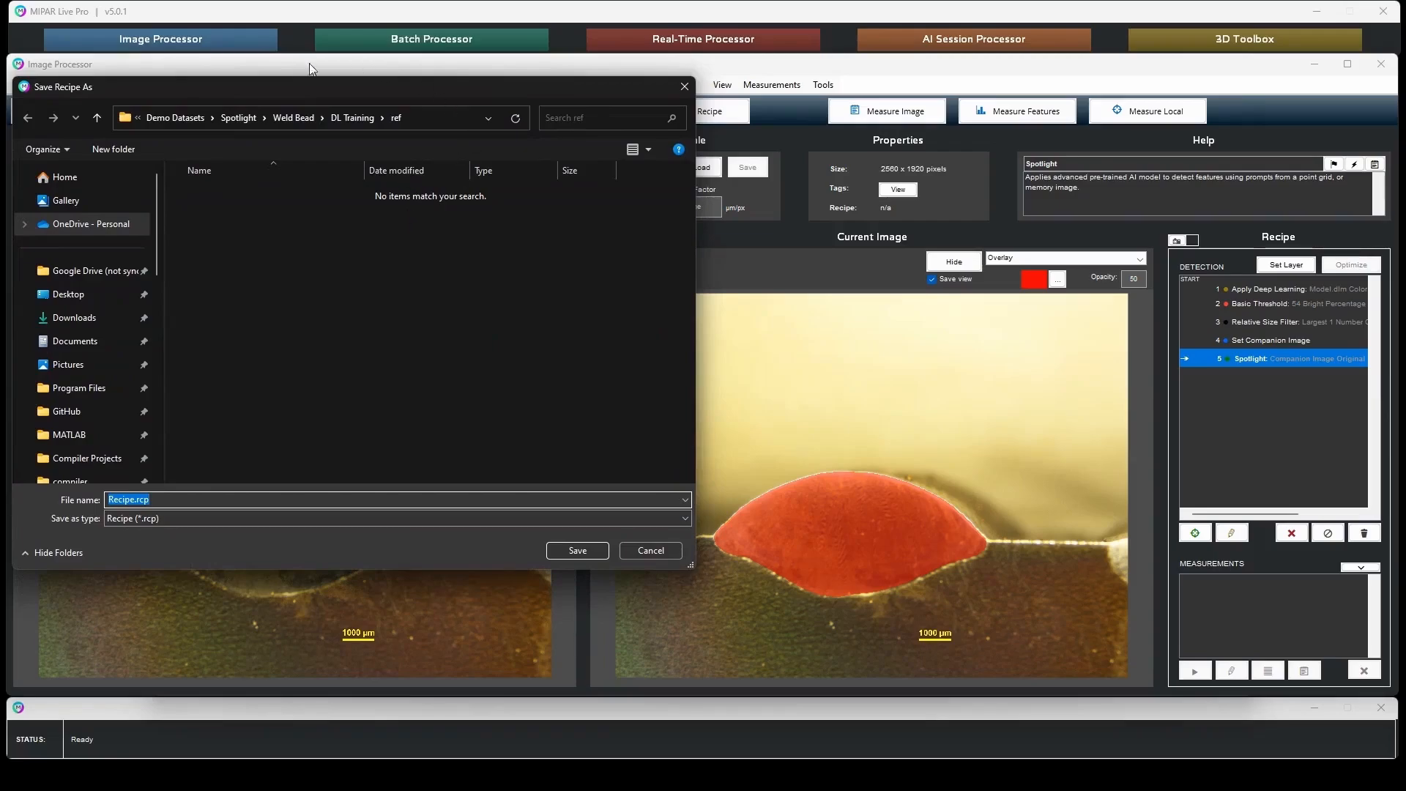
pyautogui.click(355, 120)
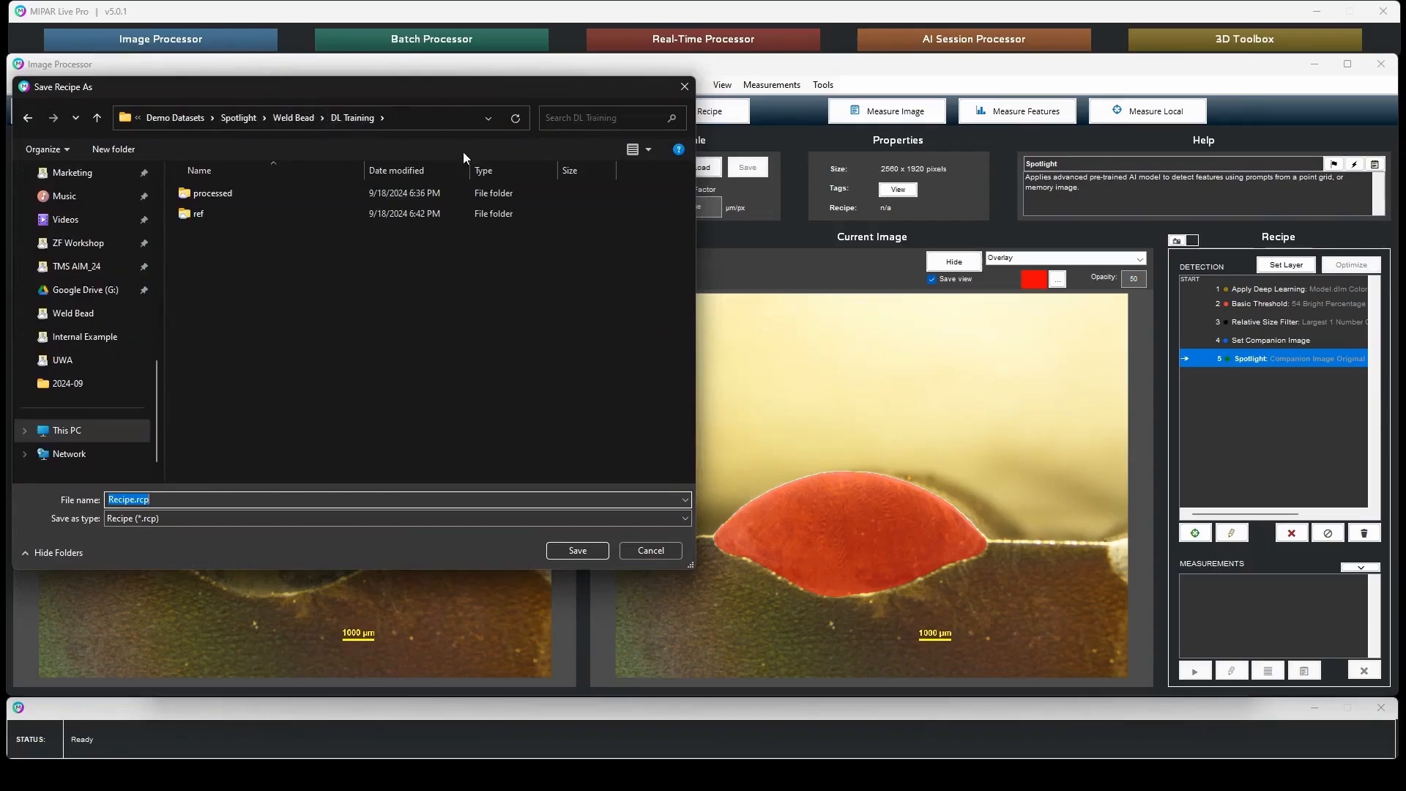
pyautogui.click(308, 120)
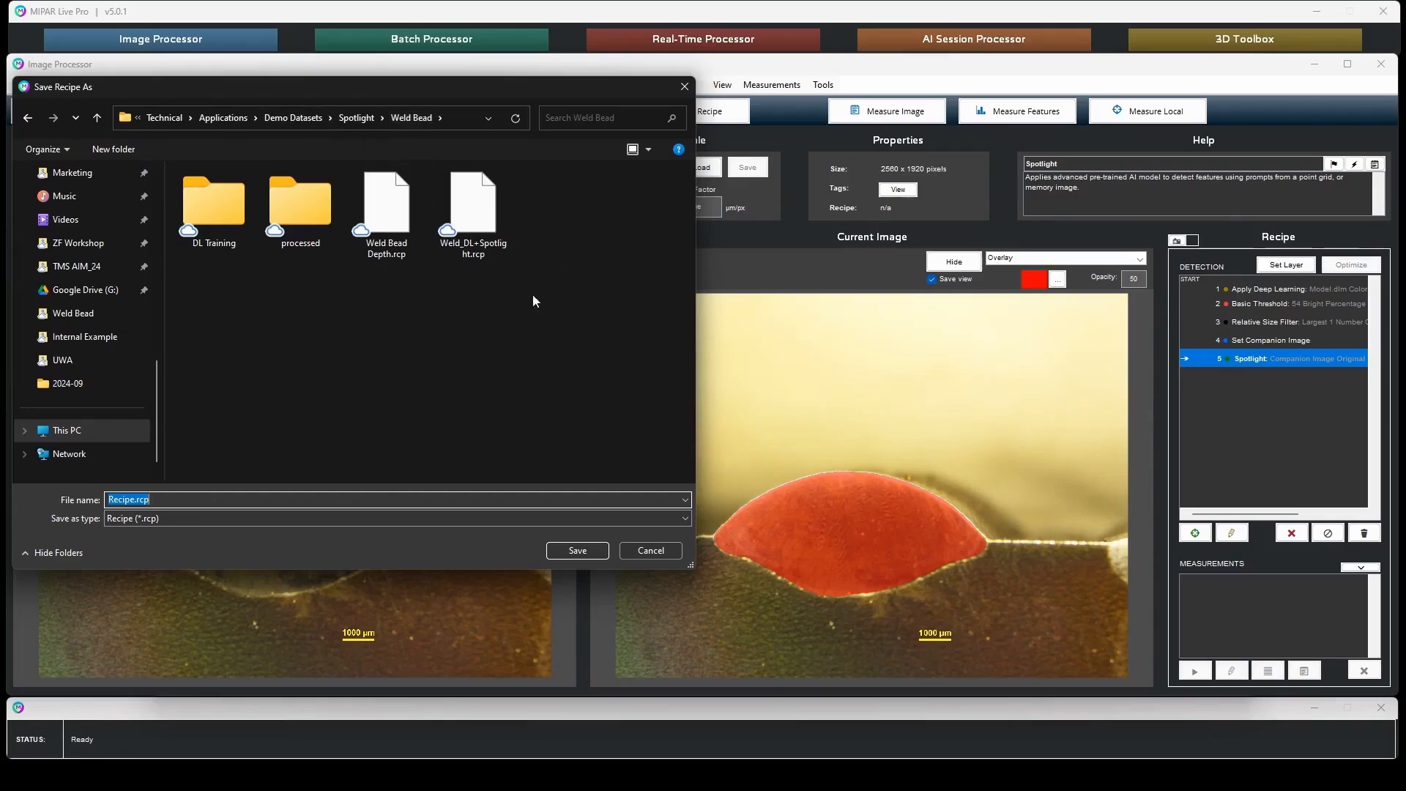
pyautogui.click(473, 214)
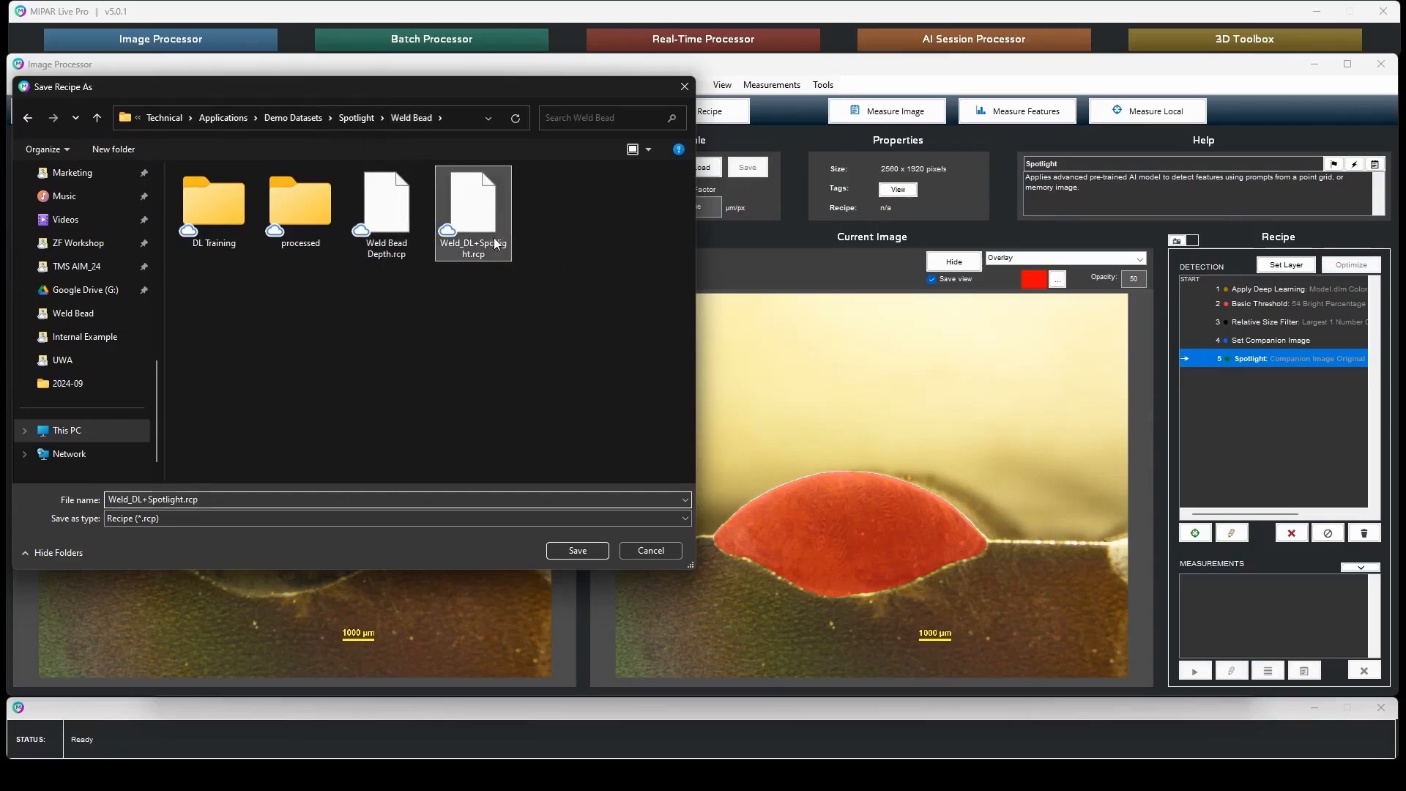
pyautogui.click(589, 556)
pyautogui.click(754, 404)
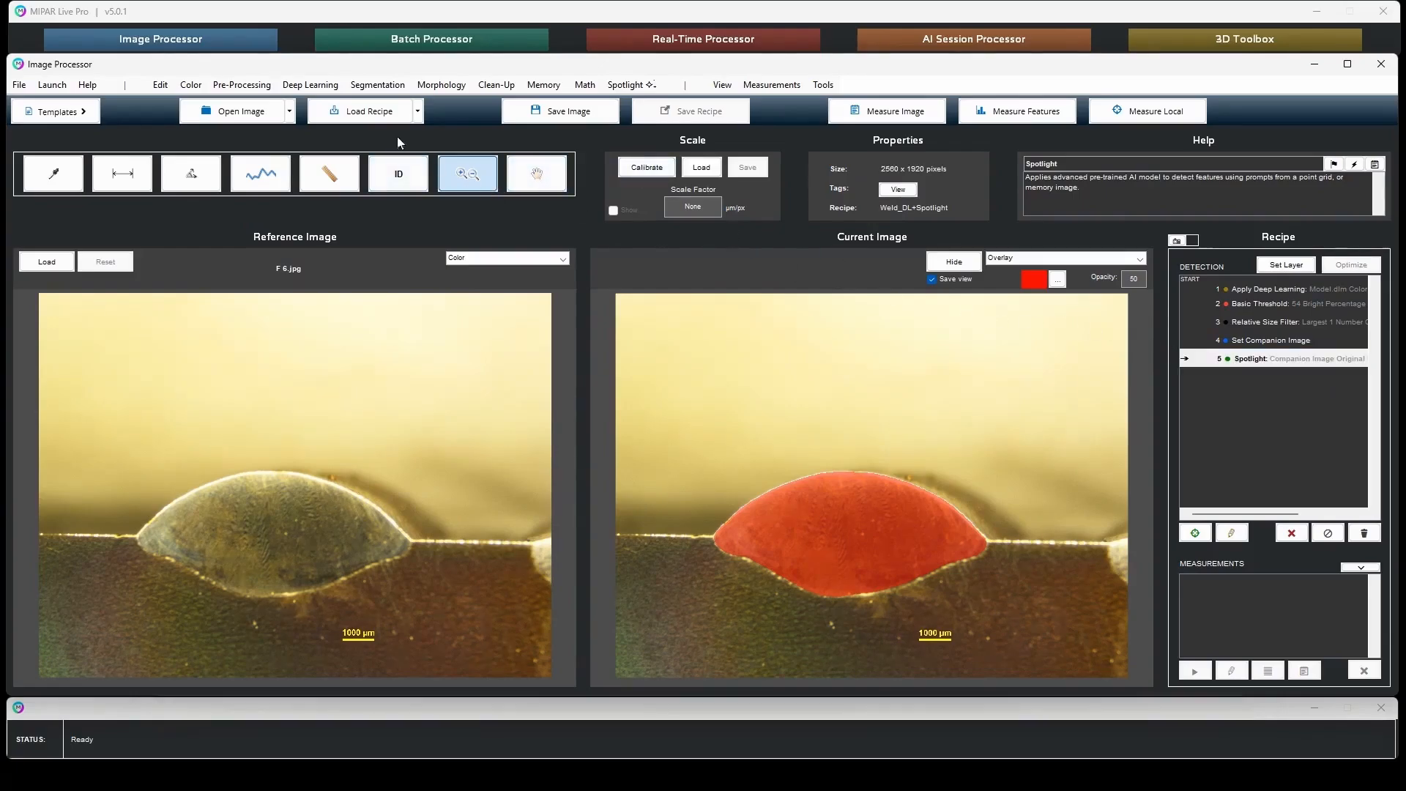
# - Open F_1.jpg with the recipe reloaded and inspect the Apply Deep Learning step's weld probability map, leaving its settings as they are
pyautogui.click(240, 117)
pyautogui.click(236, 138)
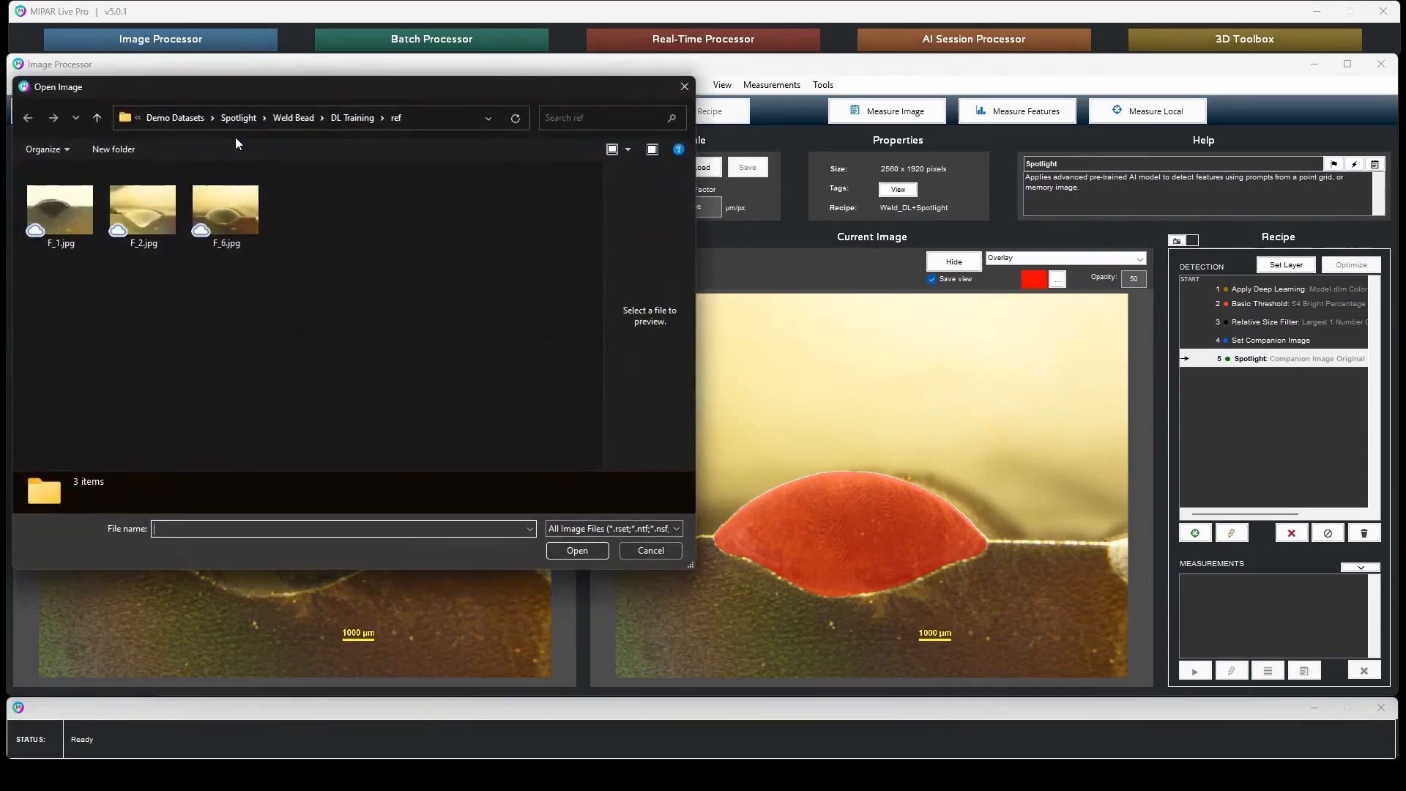
pyautogui.doubleClick(66, 208)
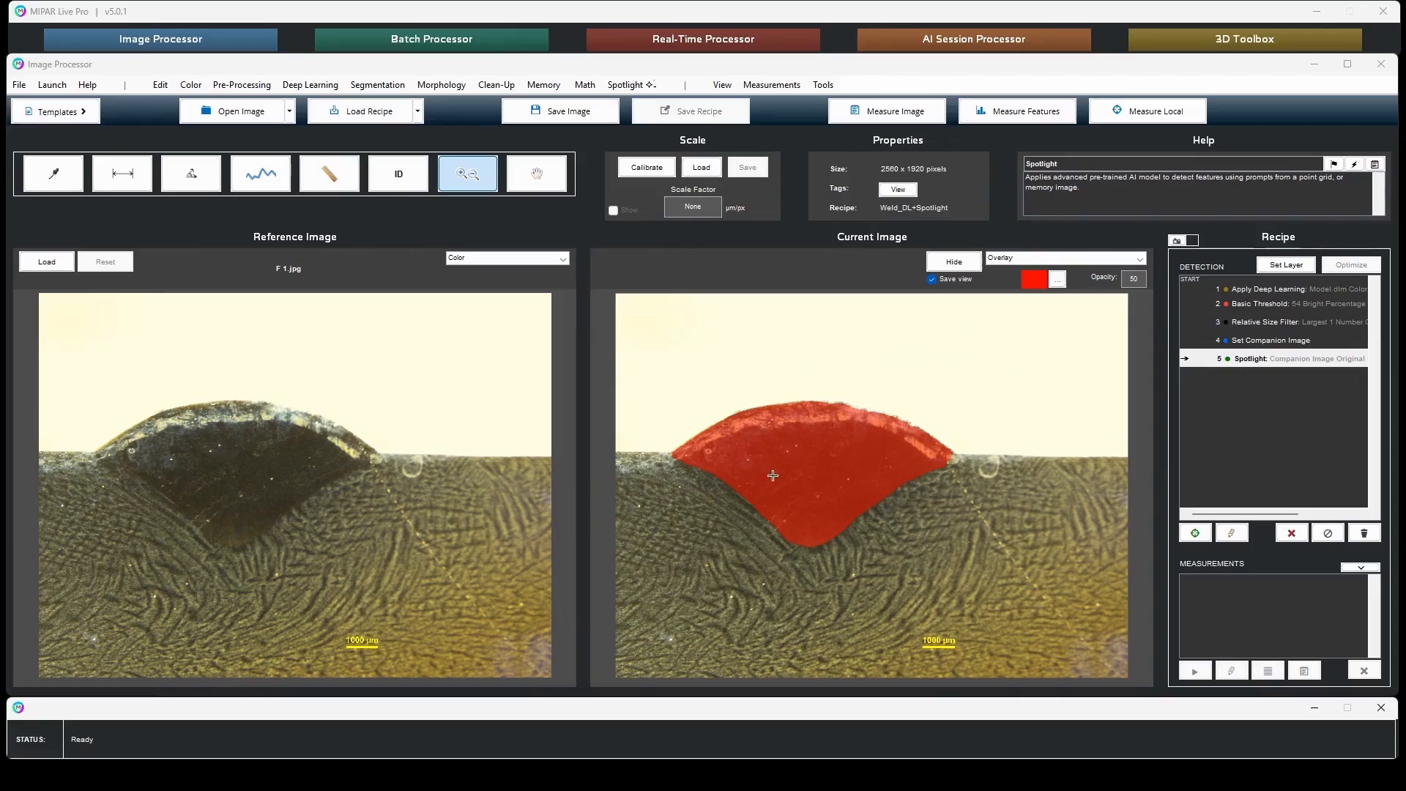
pyautogui.click(1292, 291)
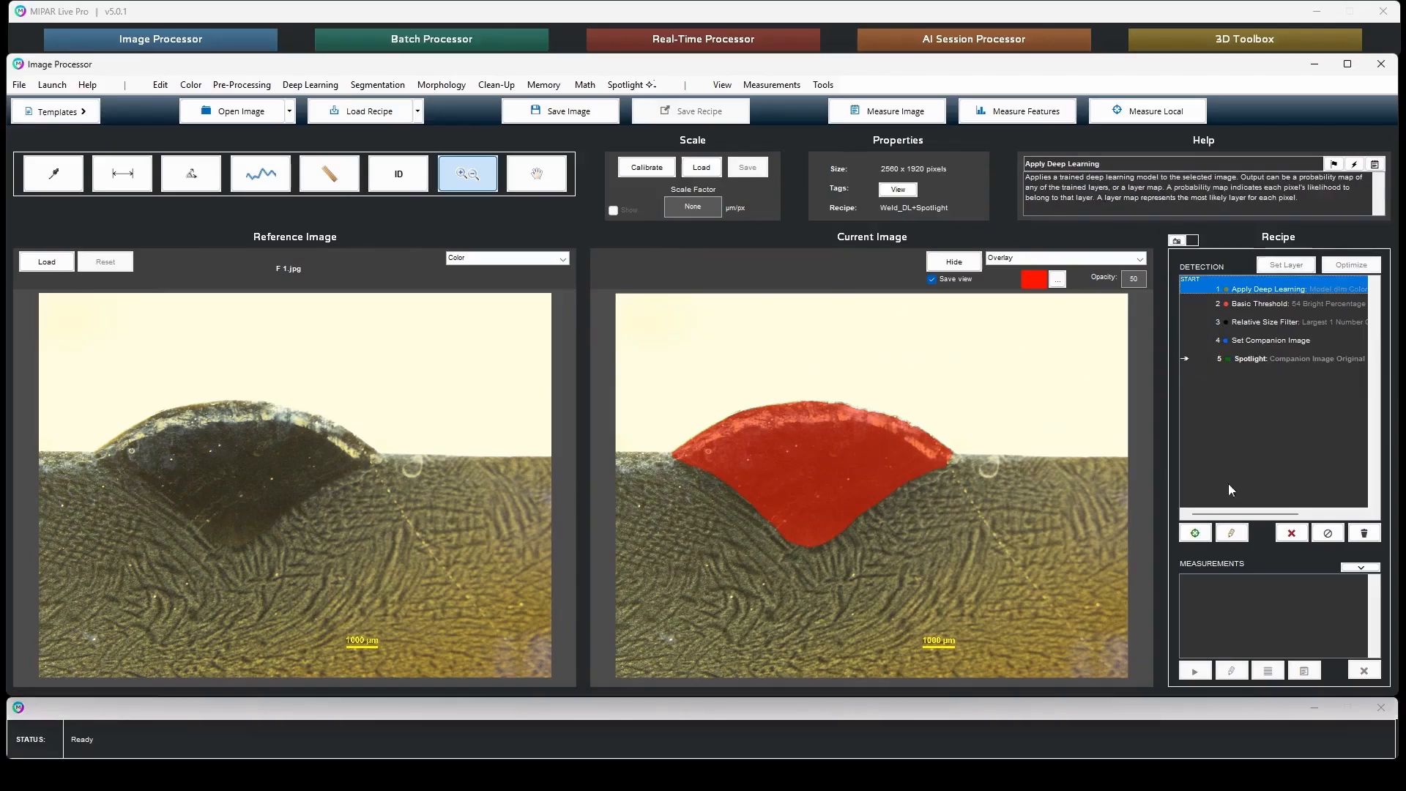
pyautogui.click(1238, 535)
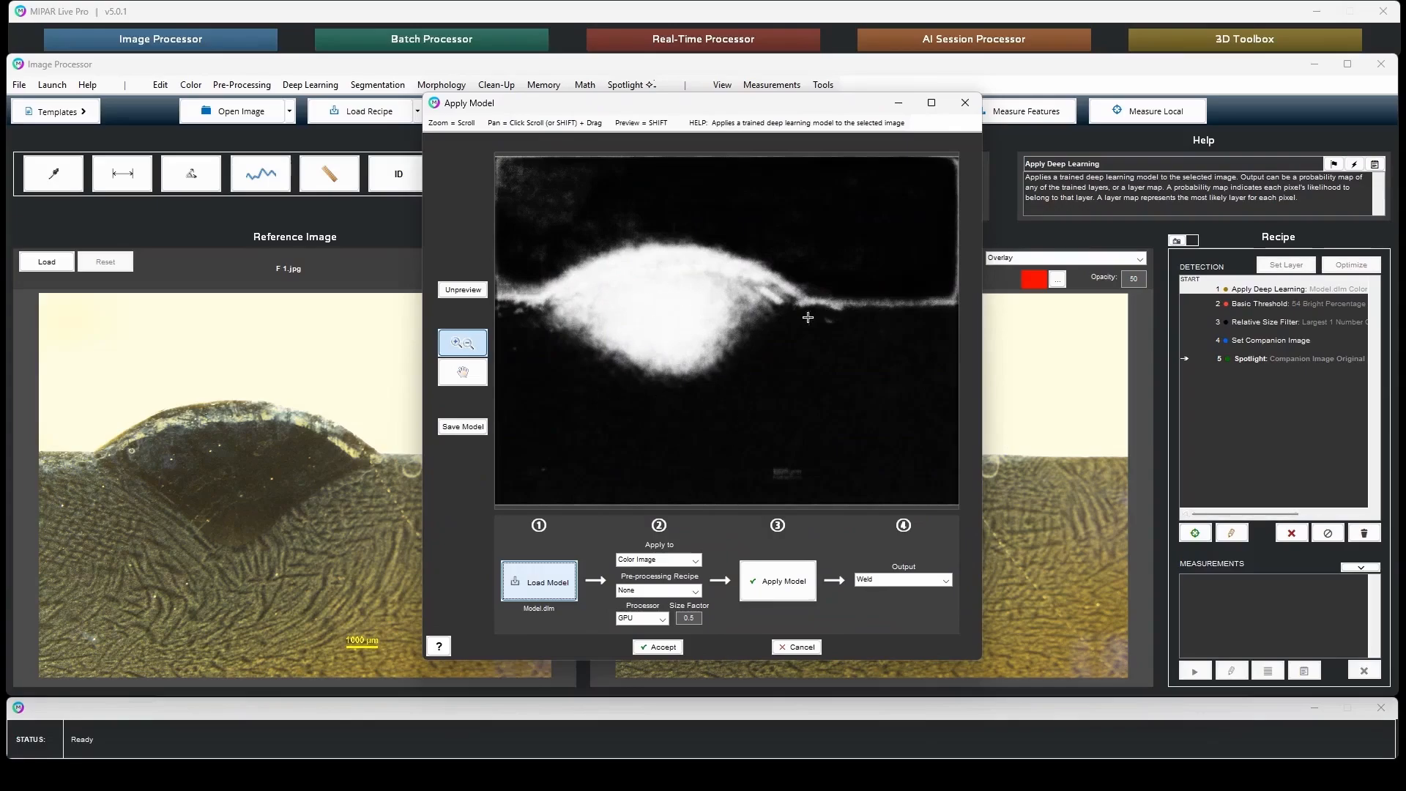
pyautogui.click(806, 649)
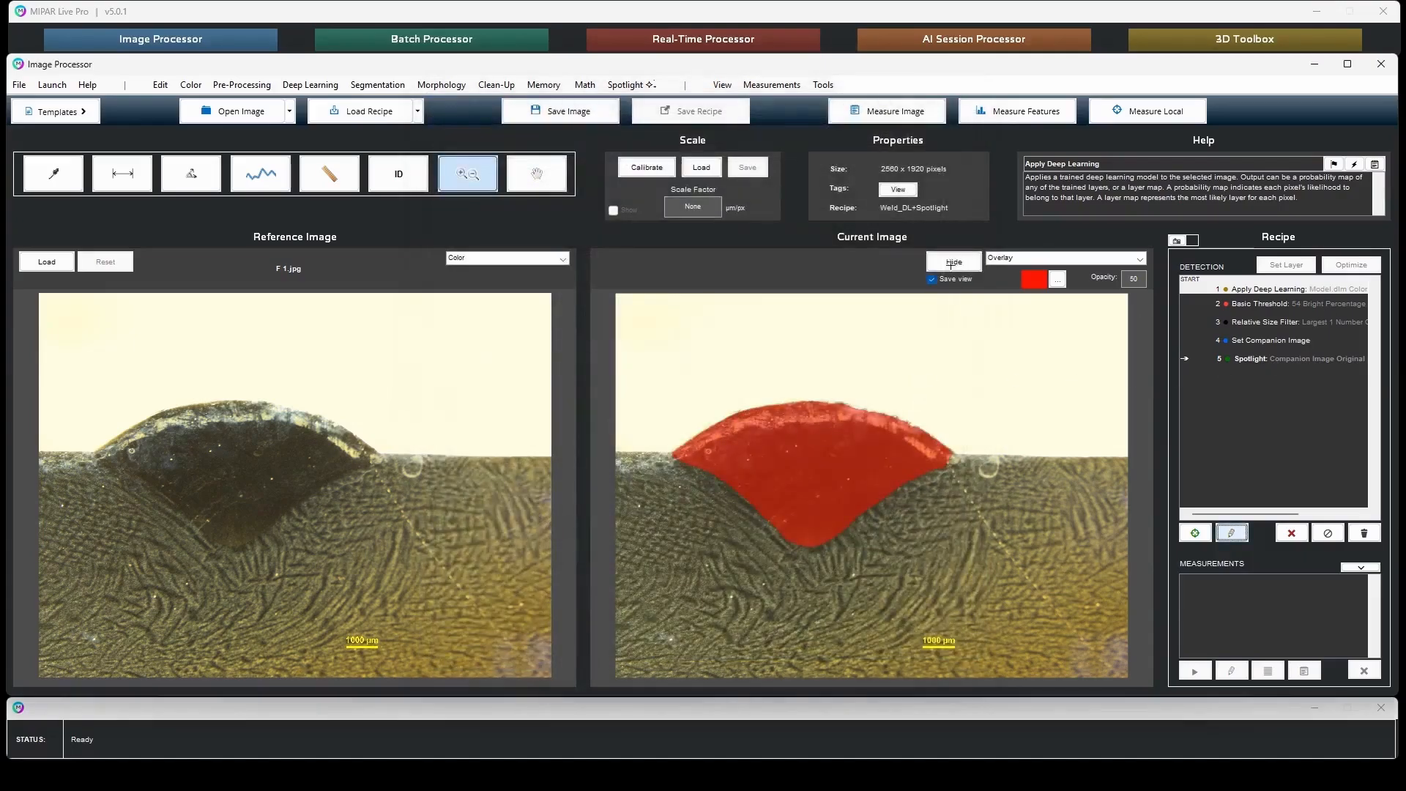
# - Open F_6.jpg and reload the weld recipe on it
pyautogui.click(277, 115)
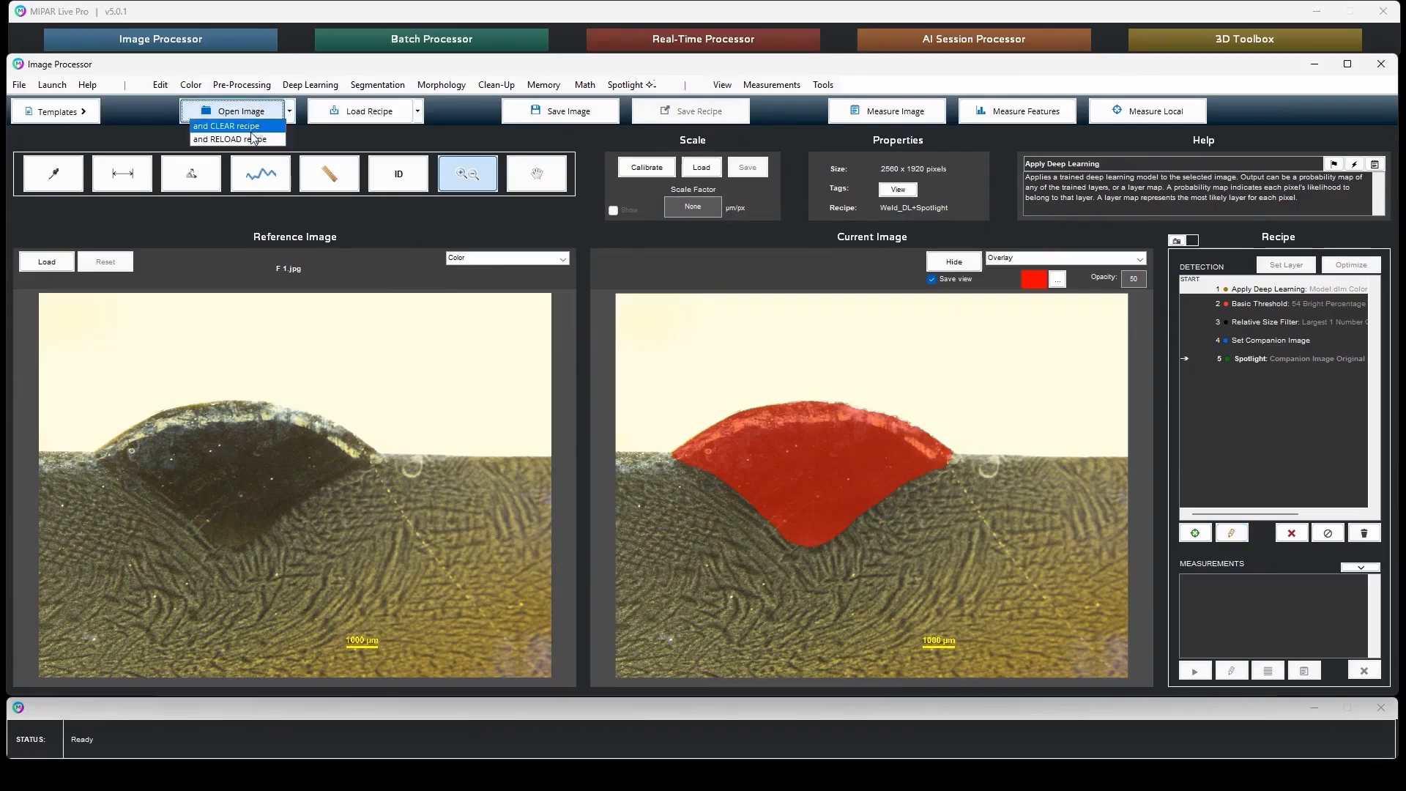
pyautogui.click(235, 137)
pyautogui.doubleClick(221, 205)
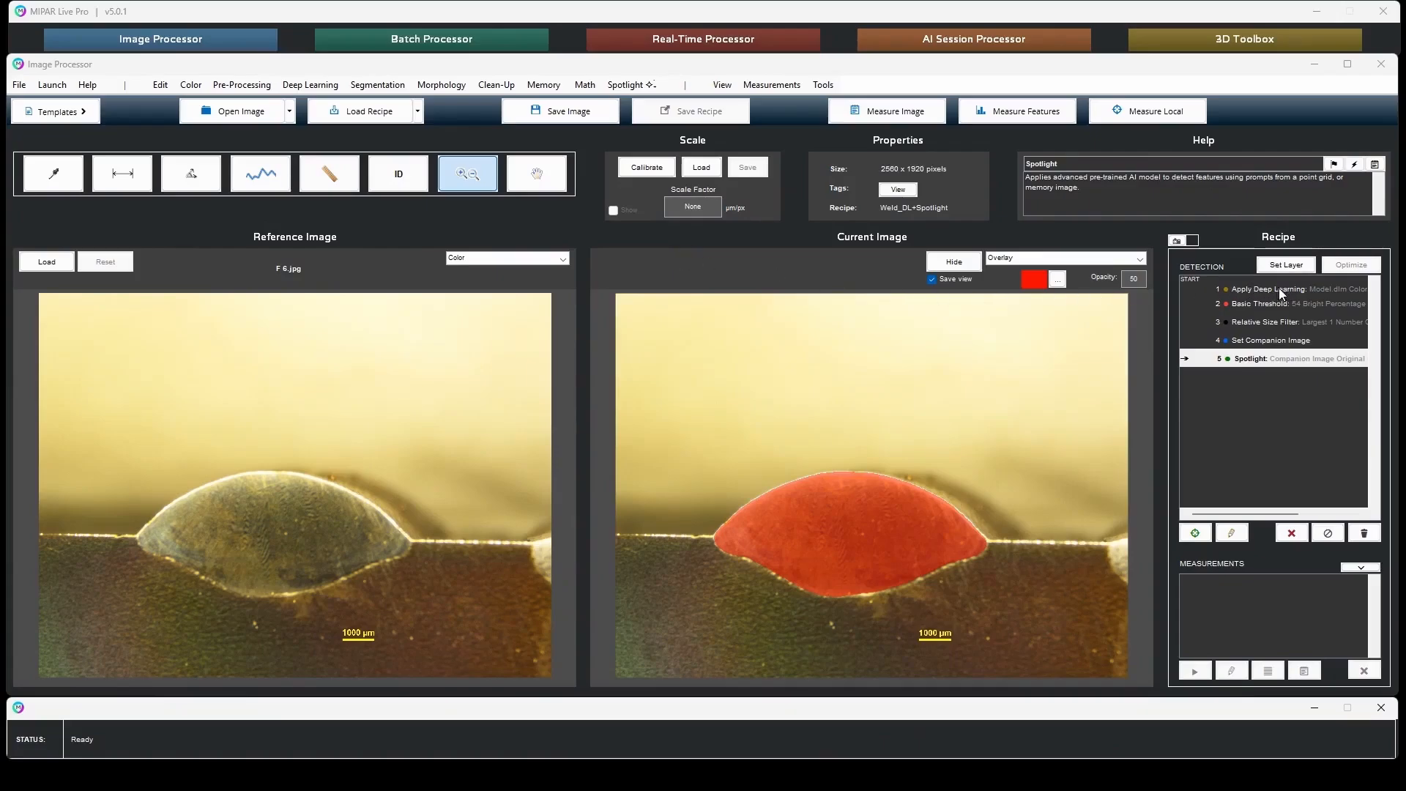
# - Open F_2.jpg with the recipe reloaded and inspect the Apply Deep Learning step's weld probability map, leaving its settings as they are
pyautogui.click(267, 113)
pyautogui.click(220, 138)
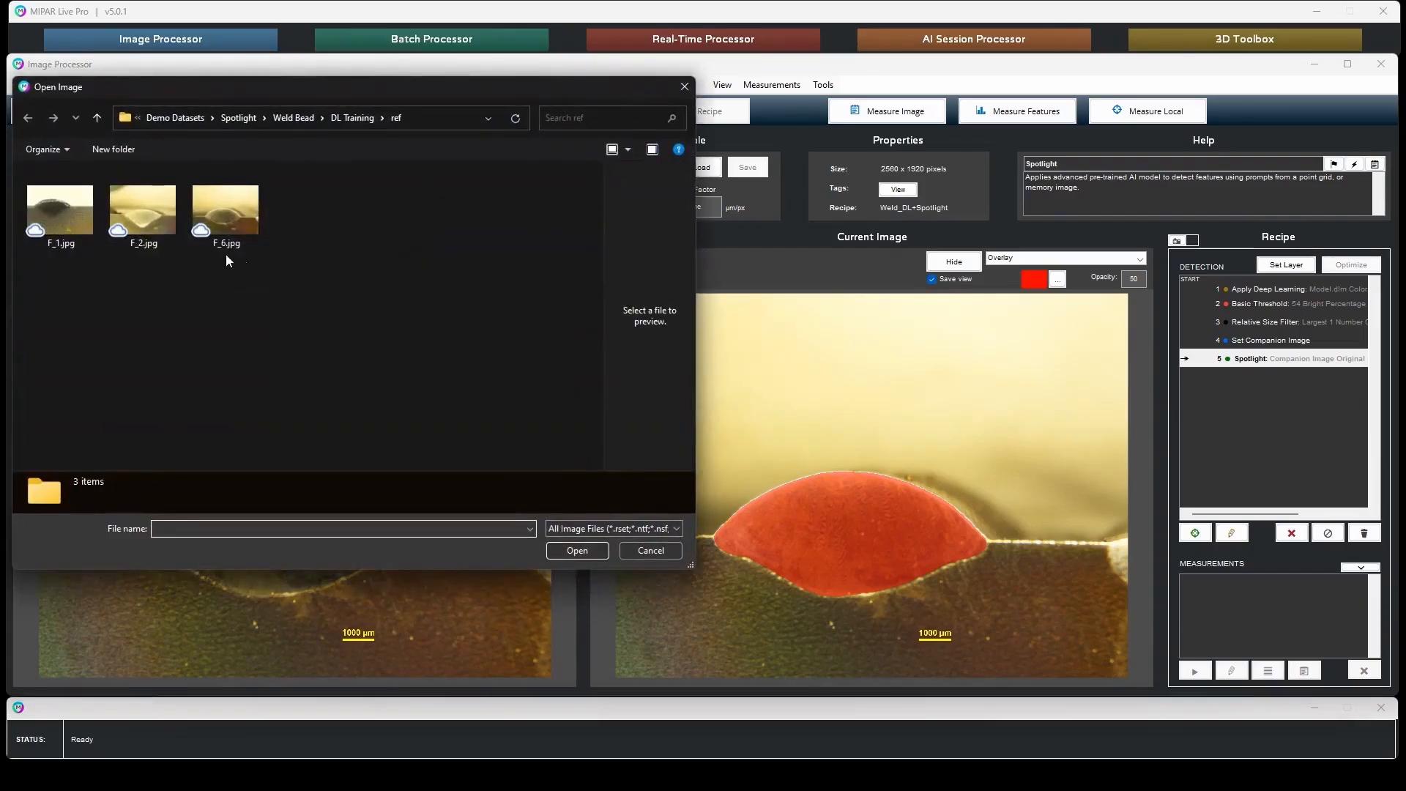
pyautogui.doubleClick(156, 209)
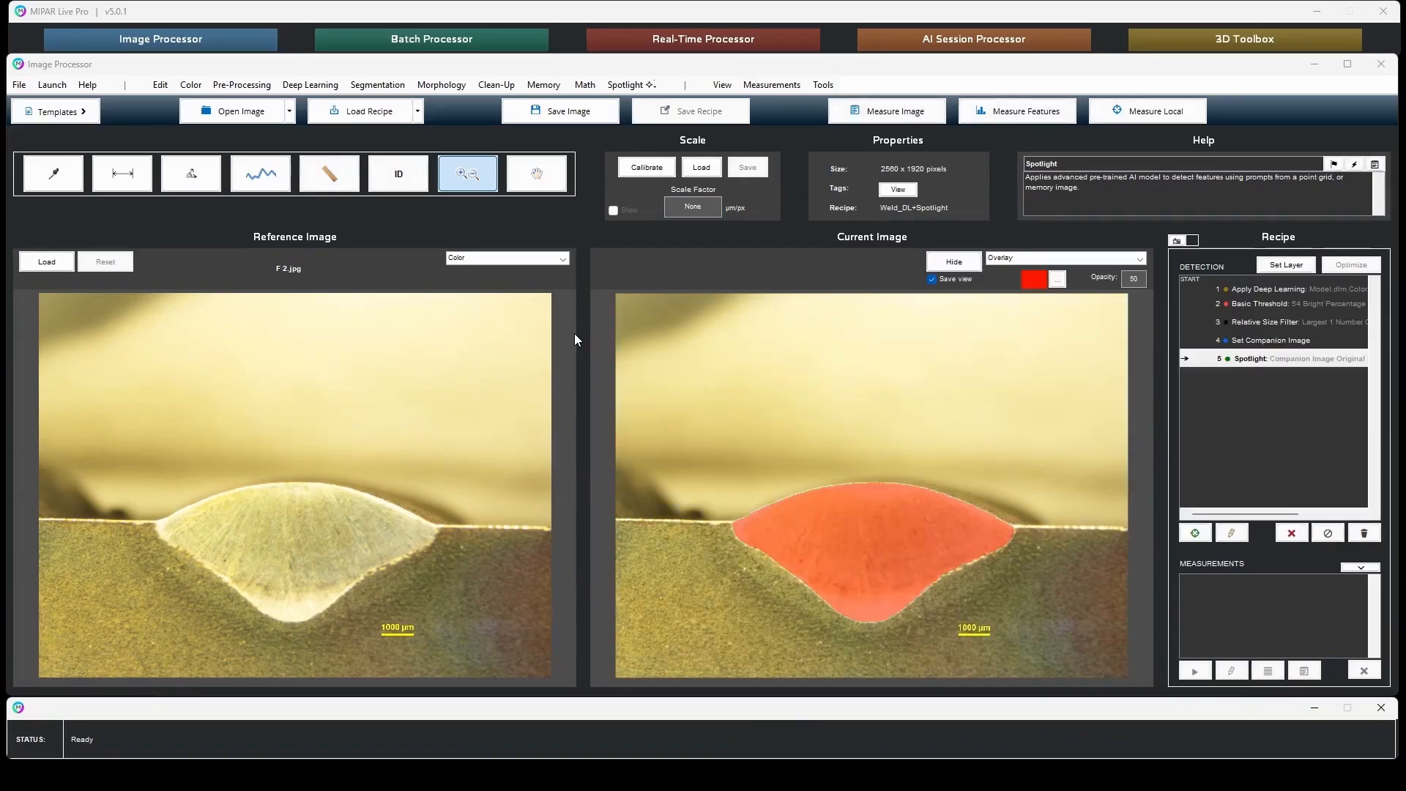
pyautogui.click(1239, 292)
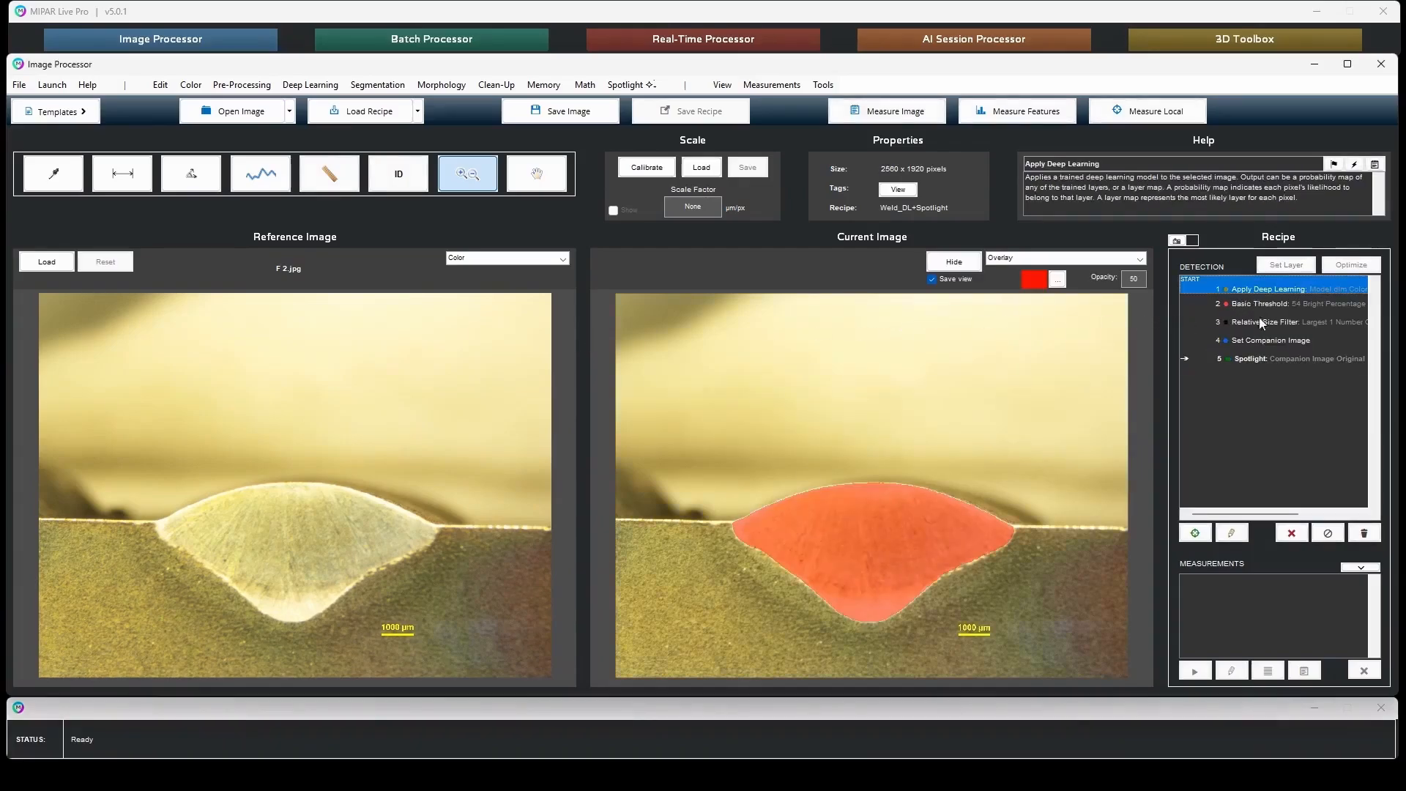
pyautogui.click(1236, 534)
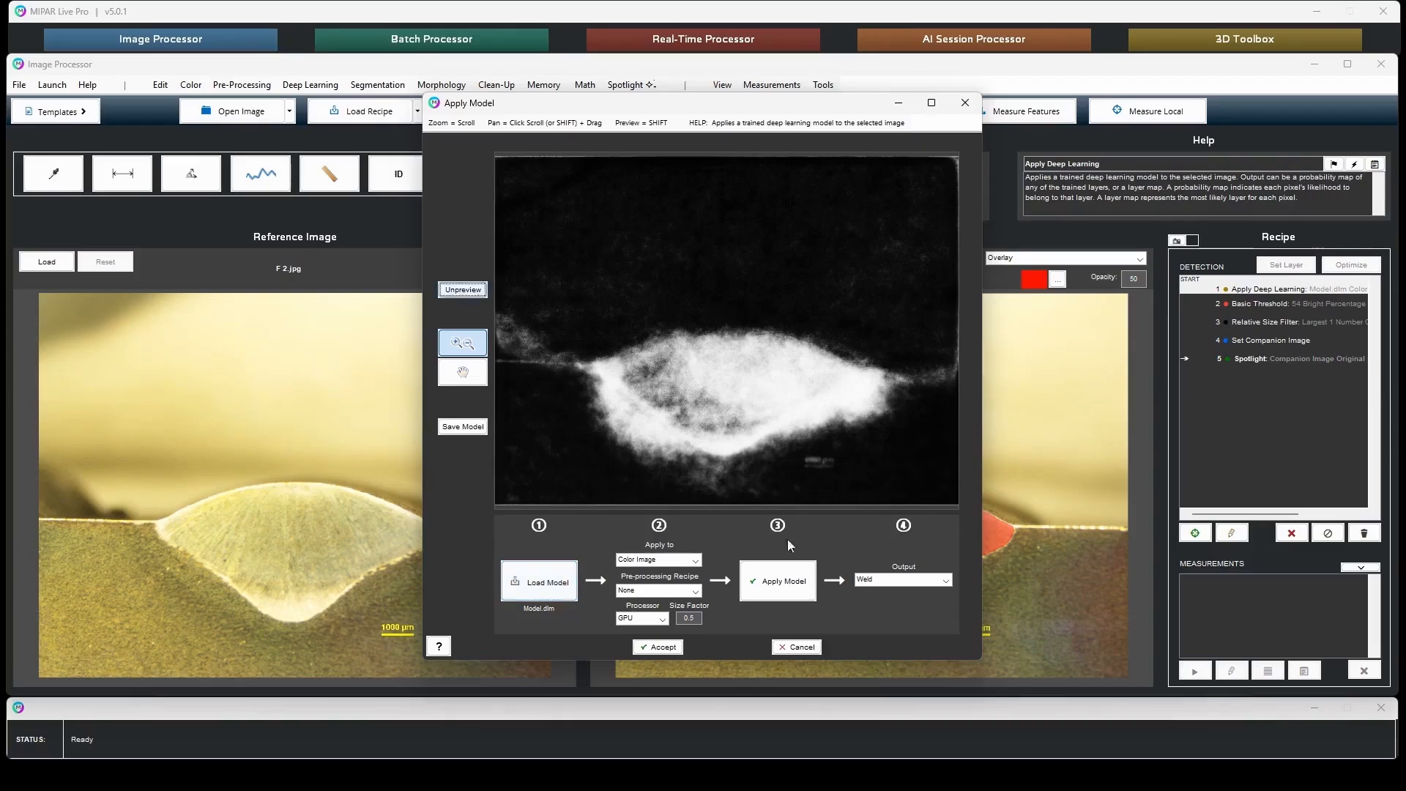
pyautogui.click(802, 647)
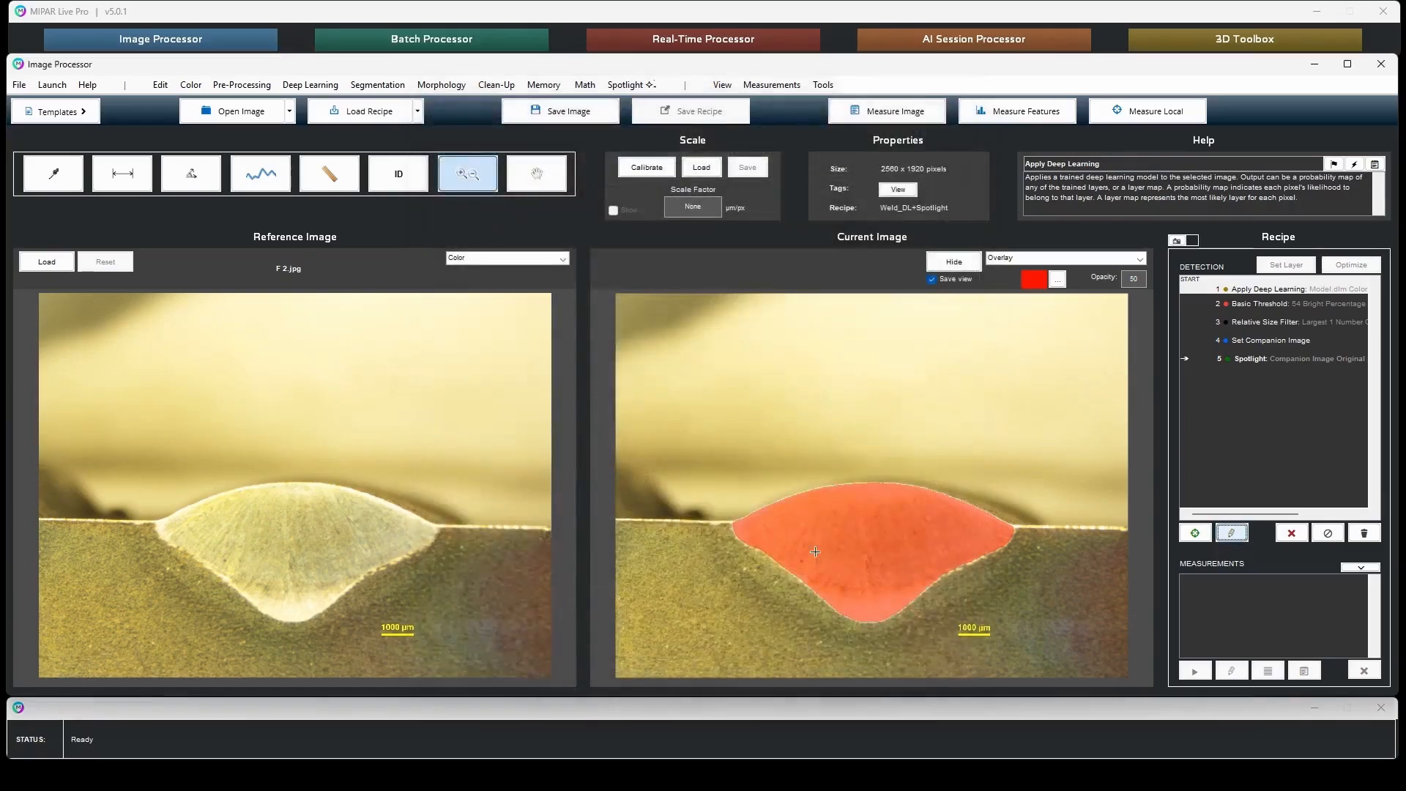
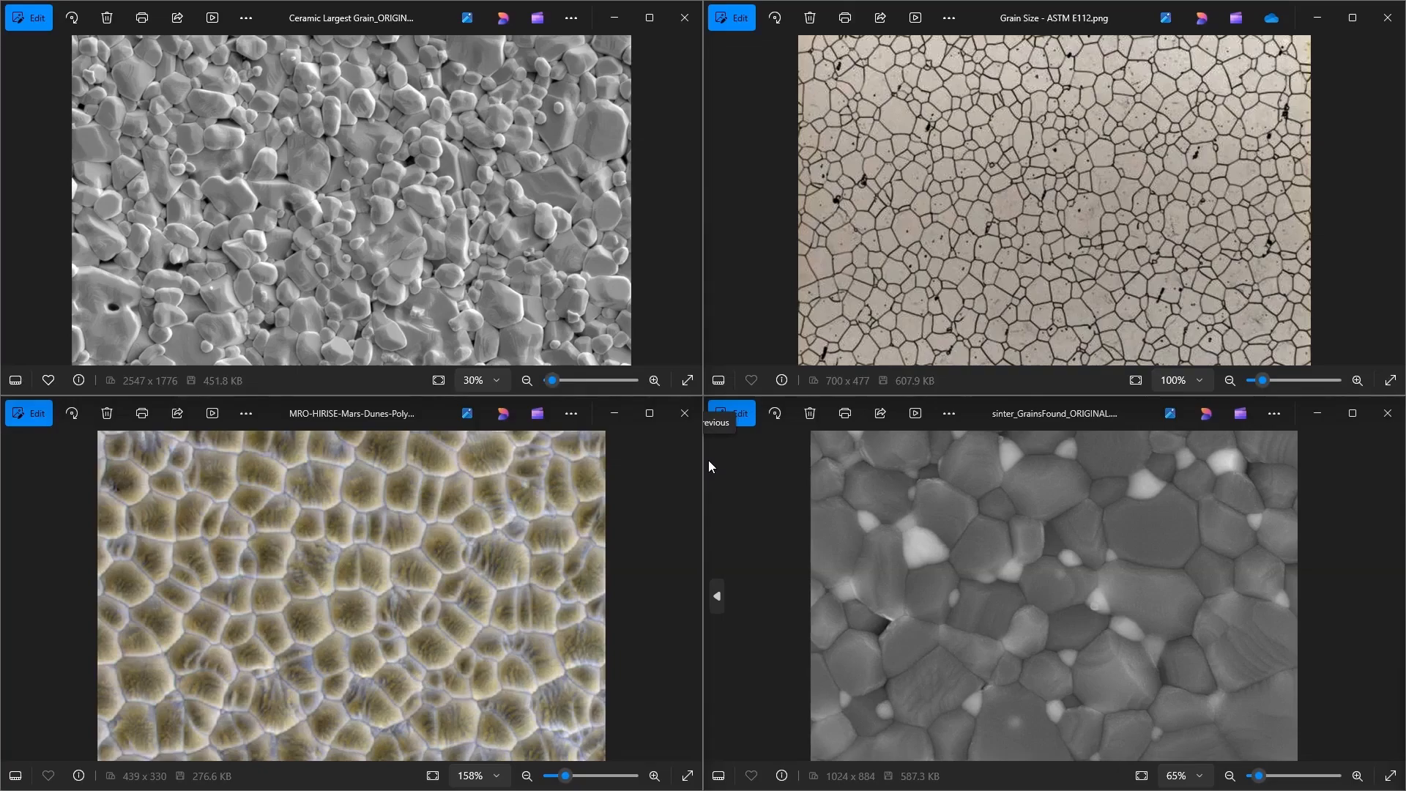
# - Close the four grain image previews: ceramic, ASTM E112, Mars dunes and sinter
pyautogui.moveTo(705, 461)
pyautogui.click(684, 17)
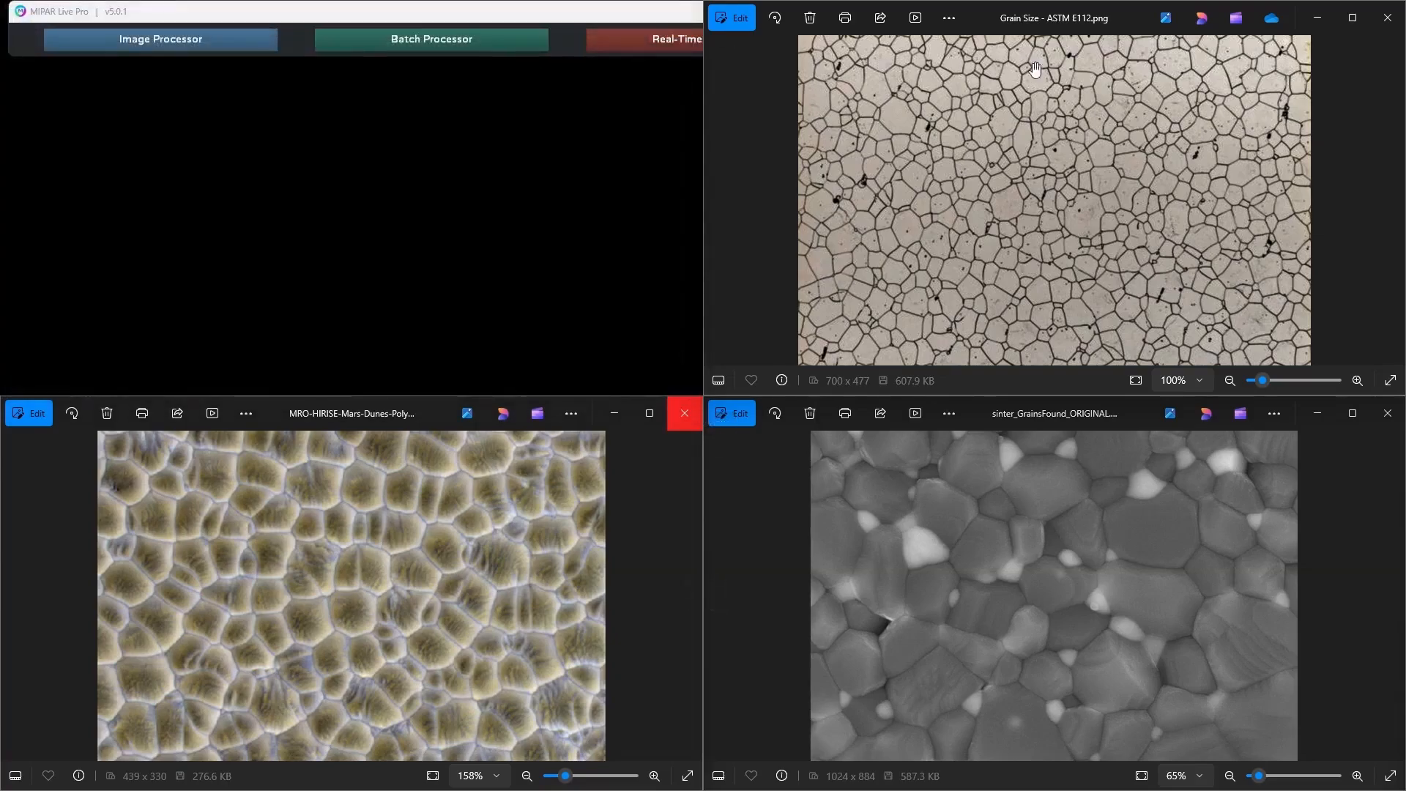
pyautogui.click(1388, 17)
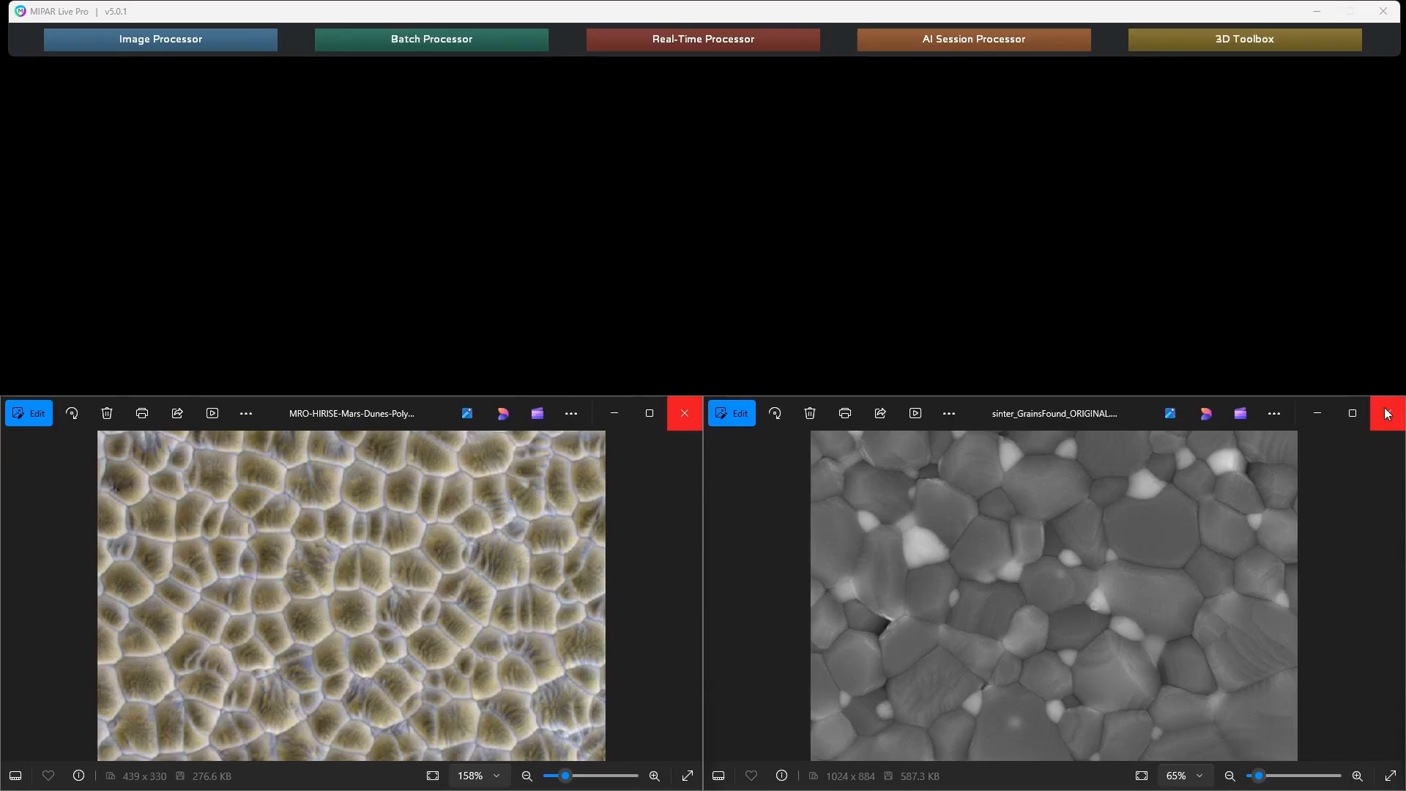
pyautogui.click(1387, 414)
pyautogui.click(690, 409)
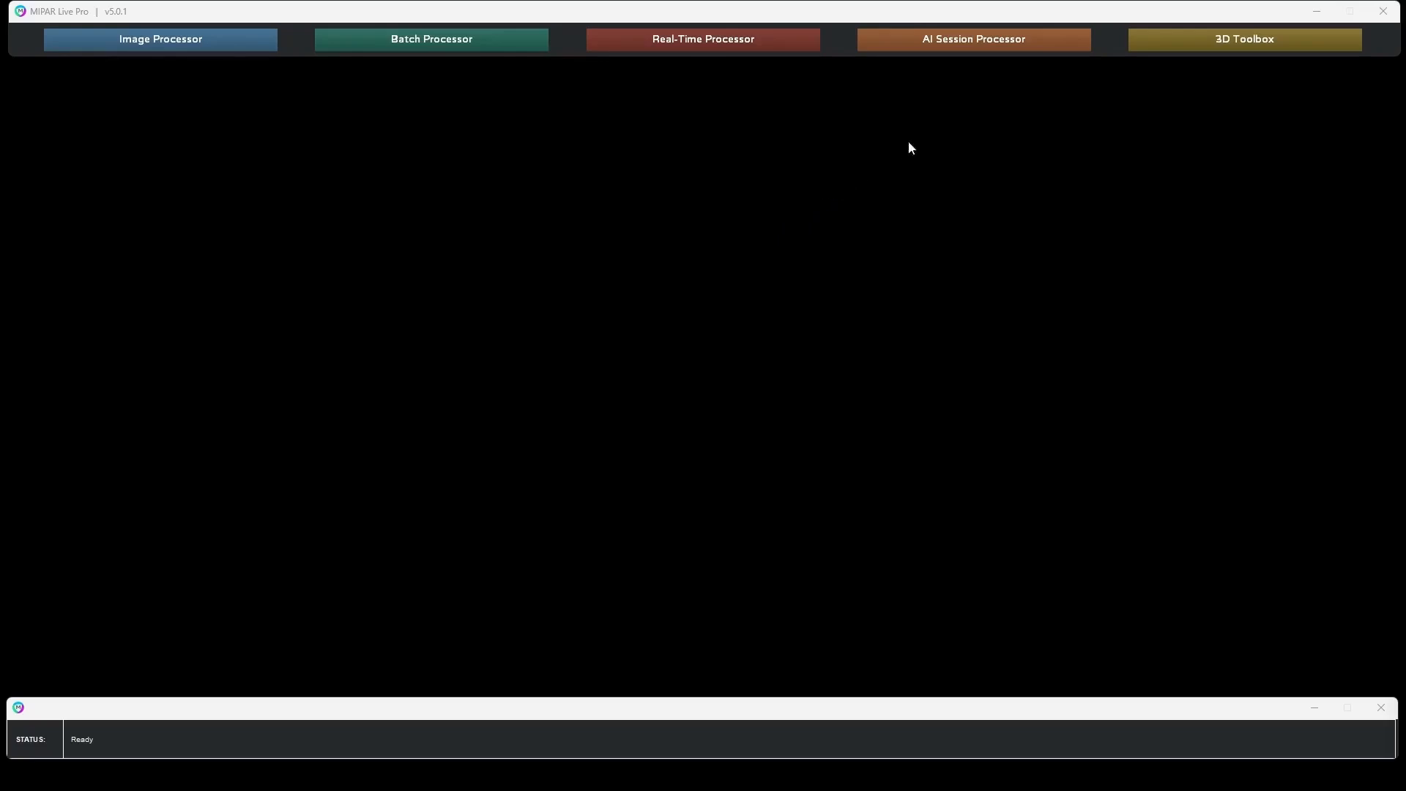
# - Open the Image Tile Extractor from the AI Session Processor
pyautogui.click(965, 39)
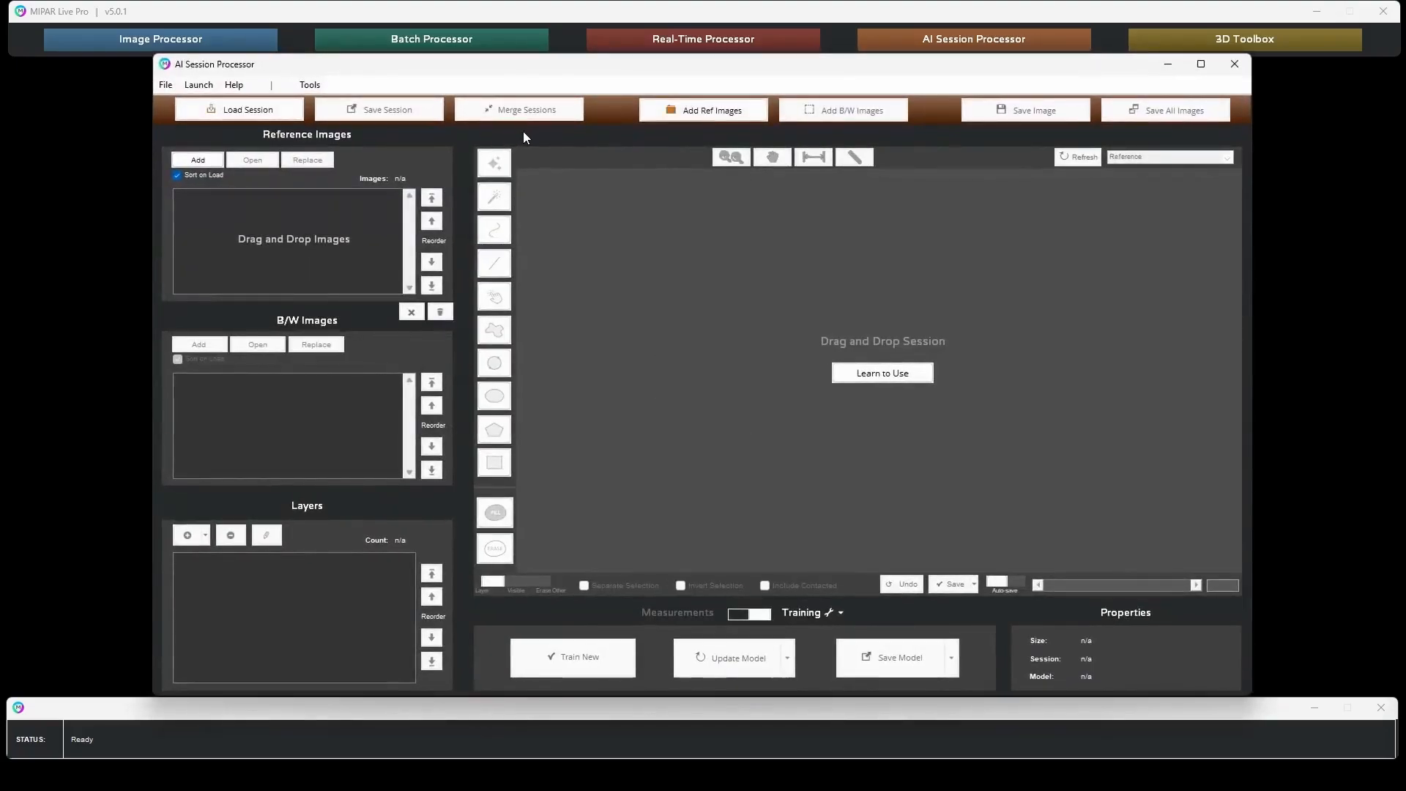
pyautogui.click(308, 85)
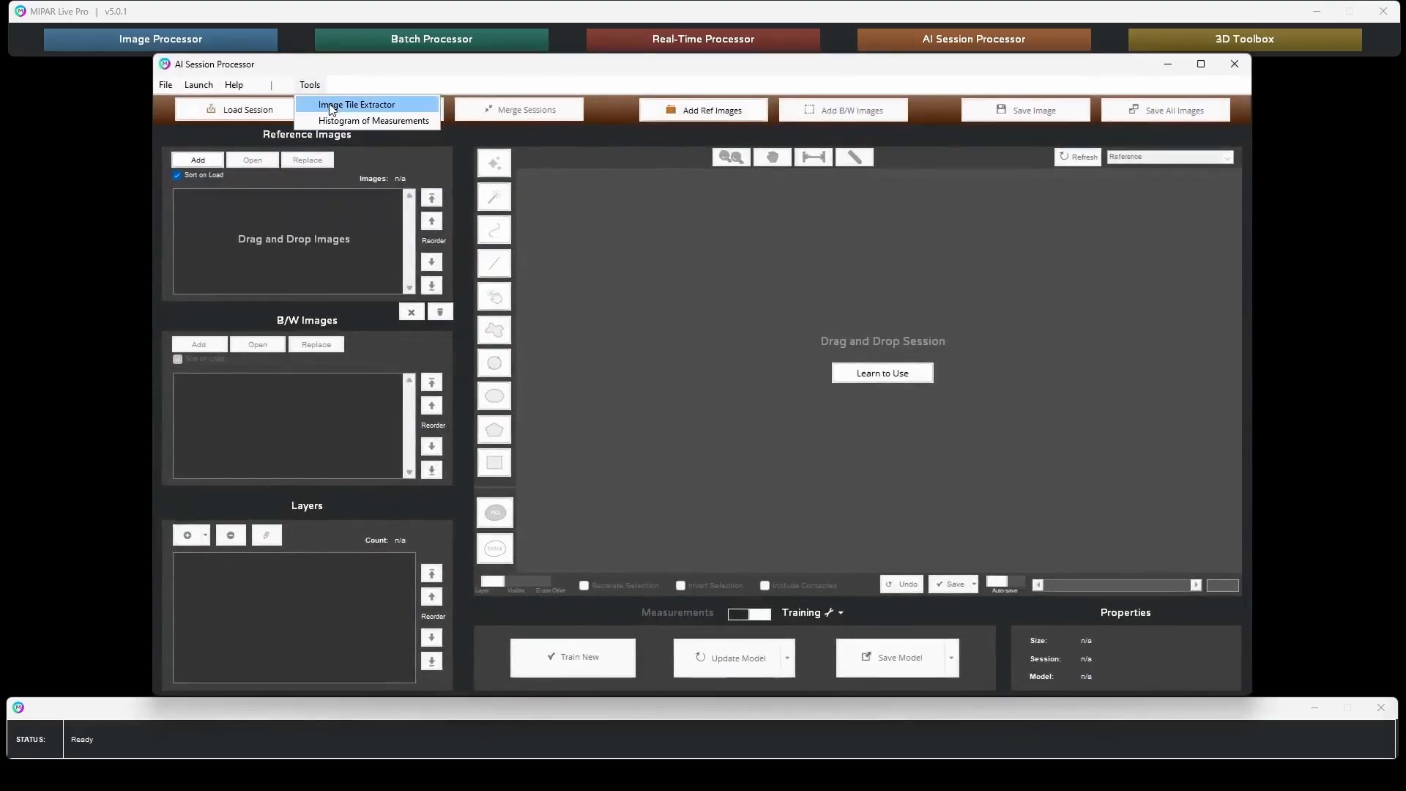
pyautogui.click(354, 108)
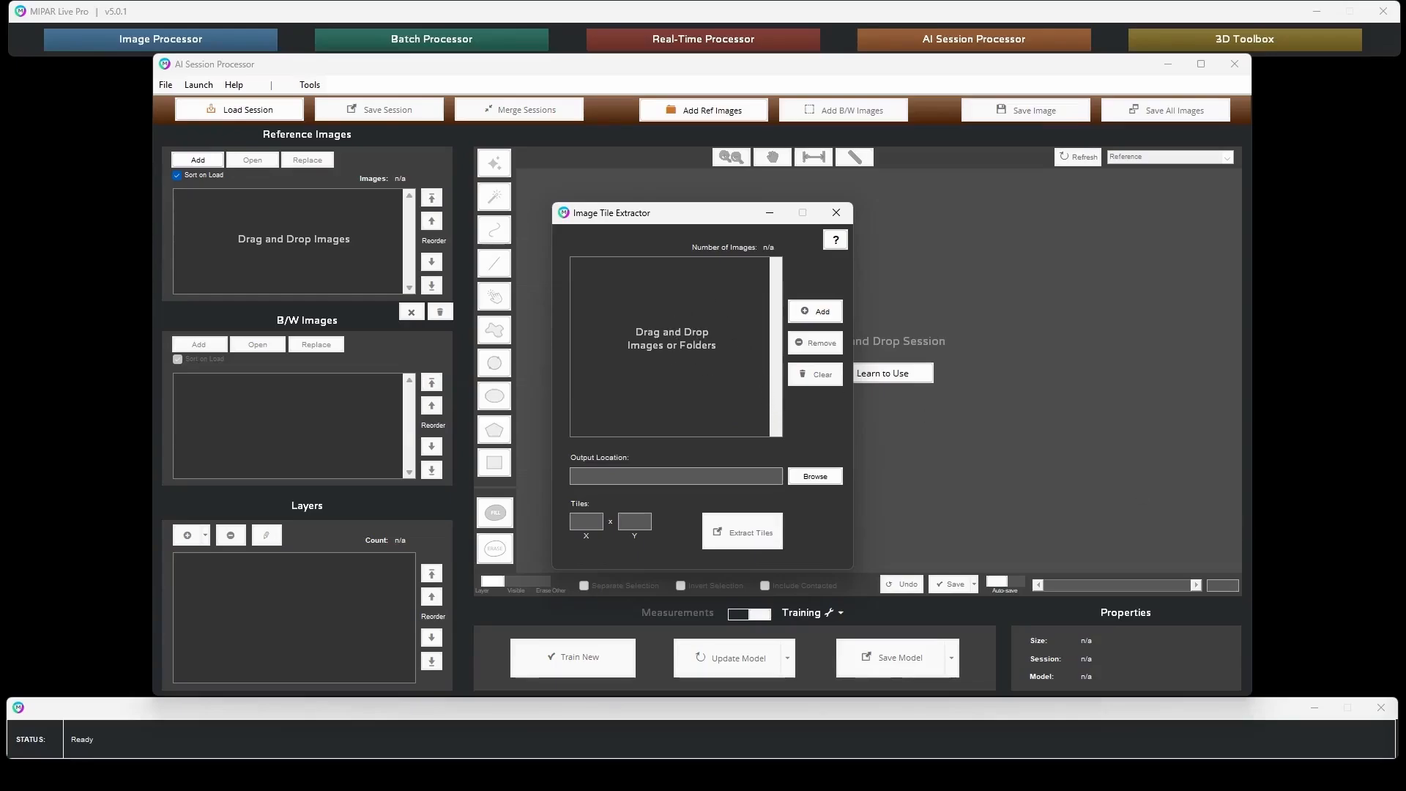
# - Add the Mars dunes, sinter, ceramic and ASTM E112 images to the extractor and extract them as 2 x 2 tiles
pyautogui.hotkey('alt', 'Tab')
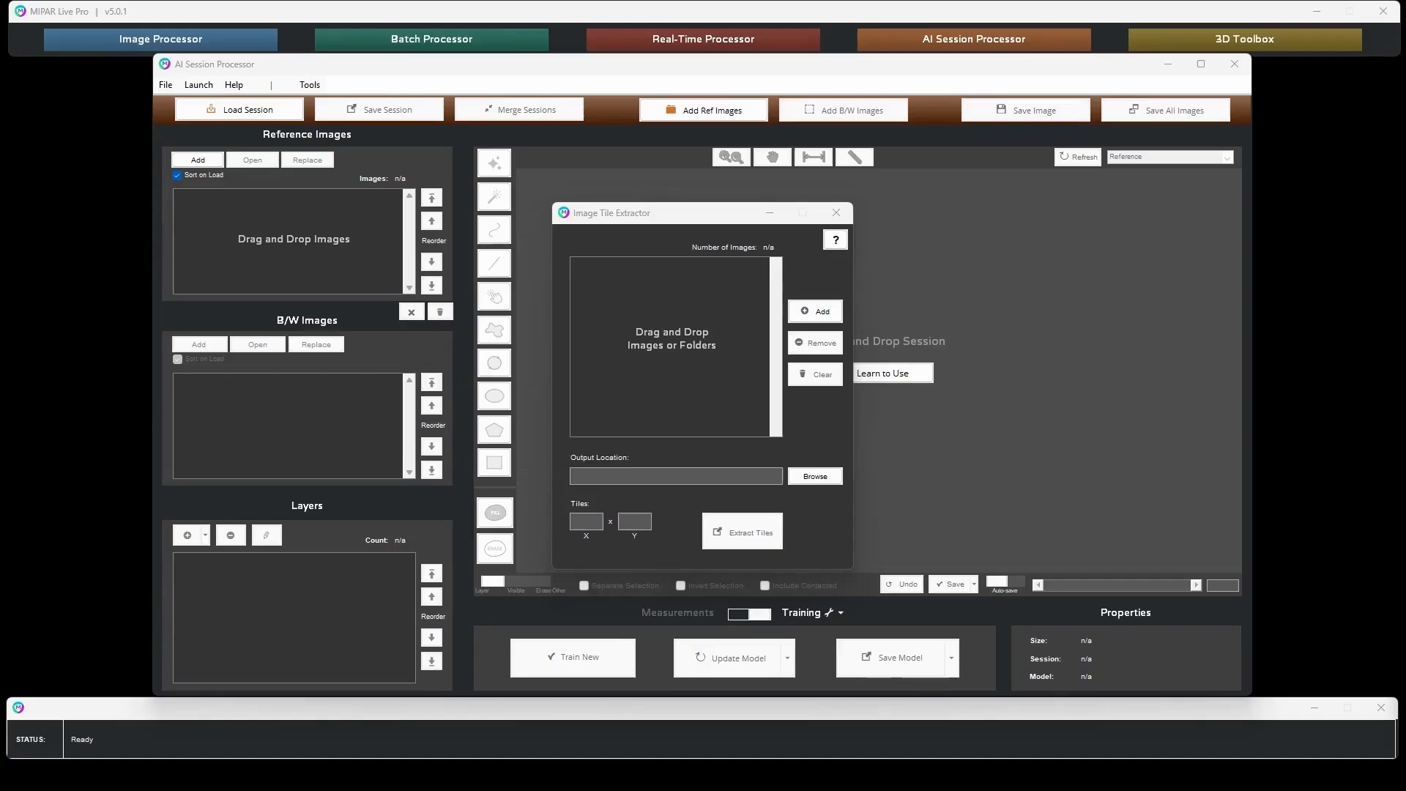
pyautogui.moveTo(1403, 344); pyautogui.dragTo(655, 344)
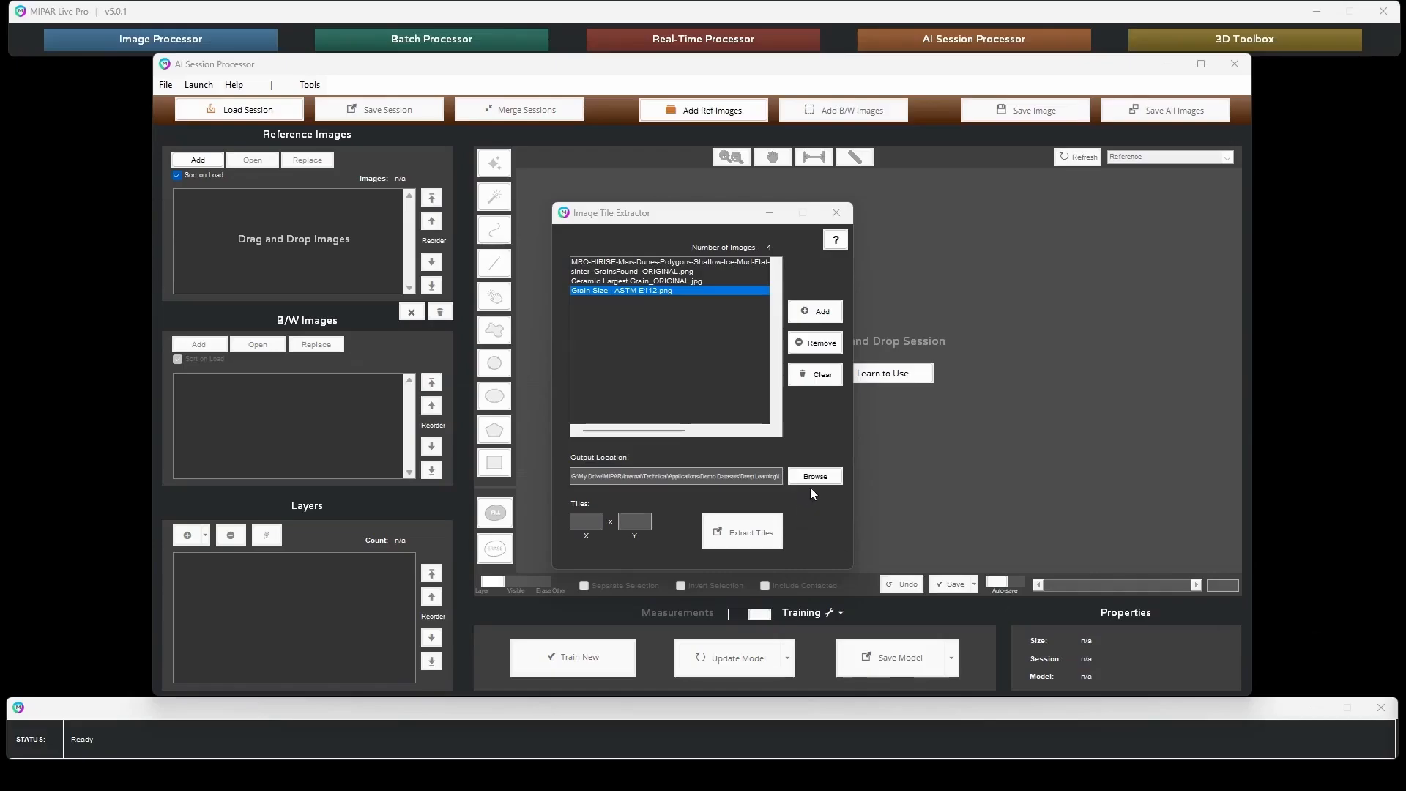
pyautogui.click(736, 470)
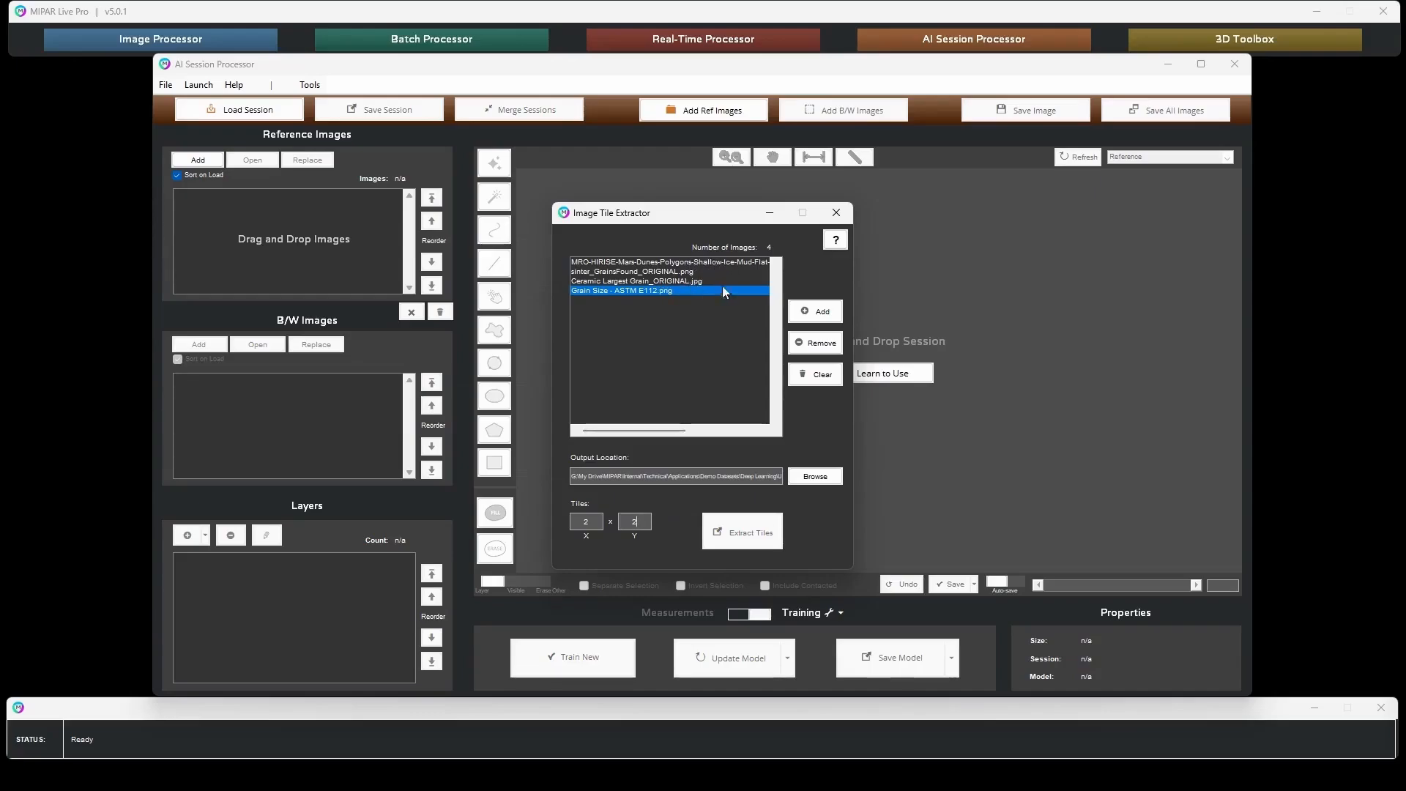
pyautogui.click(732, 539)
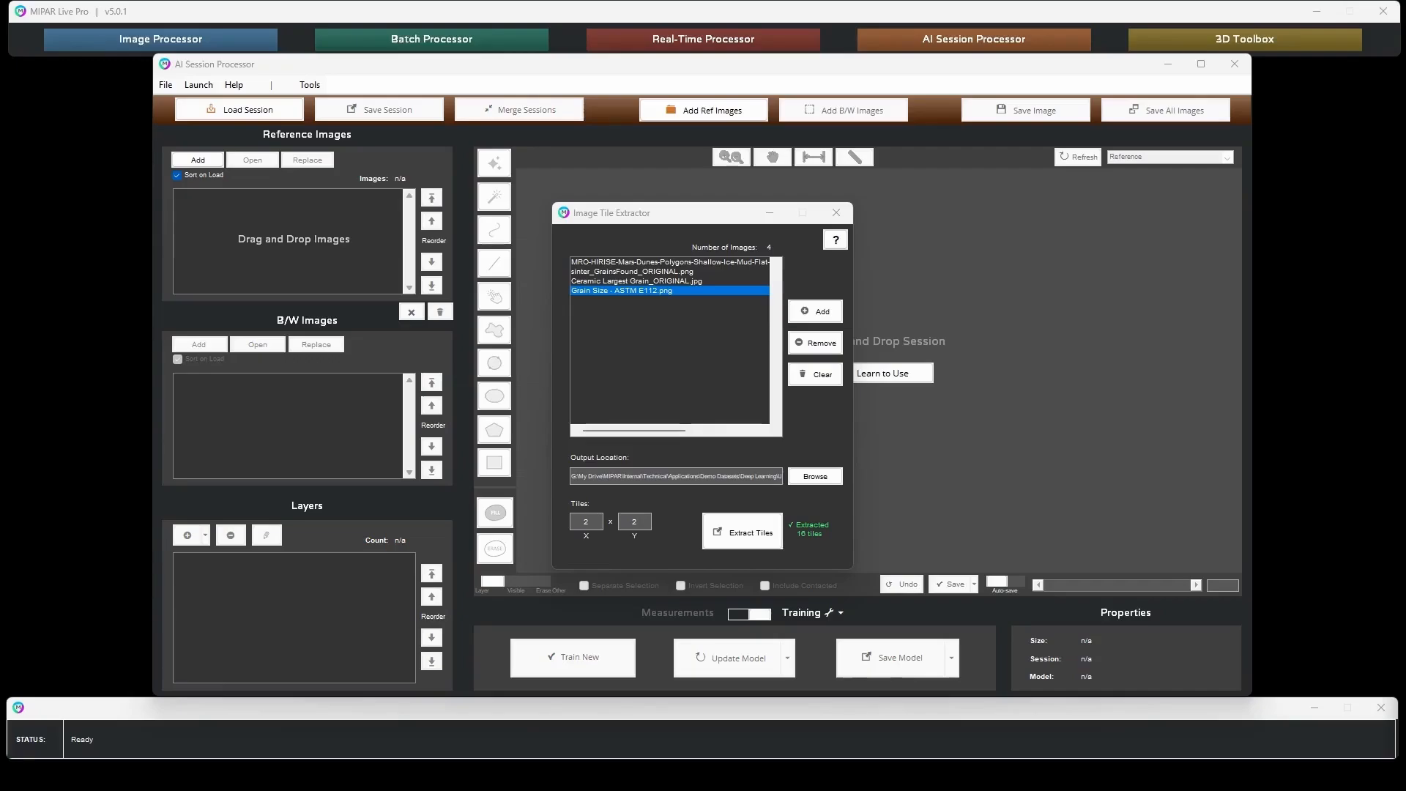
# - Bring the image_tiles folder into view, examine the extracted grain tiles and move the folder window back out of the way
pyautogui.moveTo(1405, 242); pyautogui.dragTo(851, 91)
pyautogui.click(830, 222)
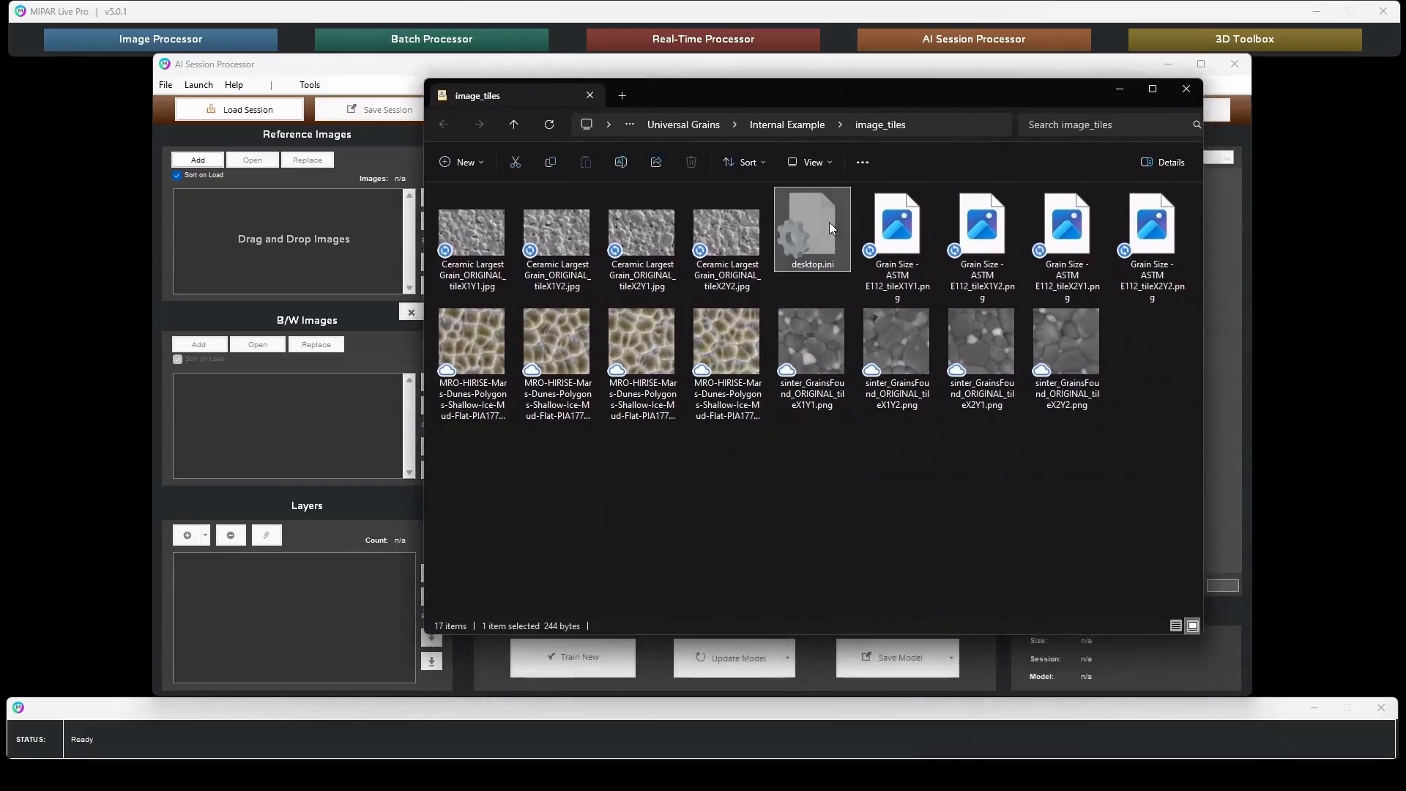
pyautogui.click(510, 250)
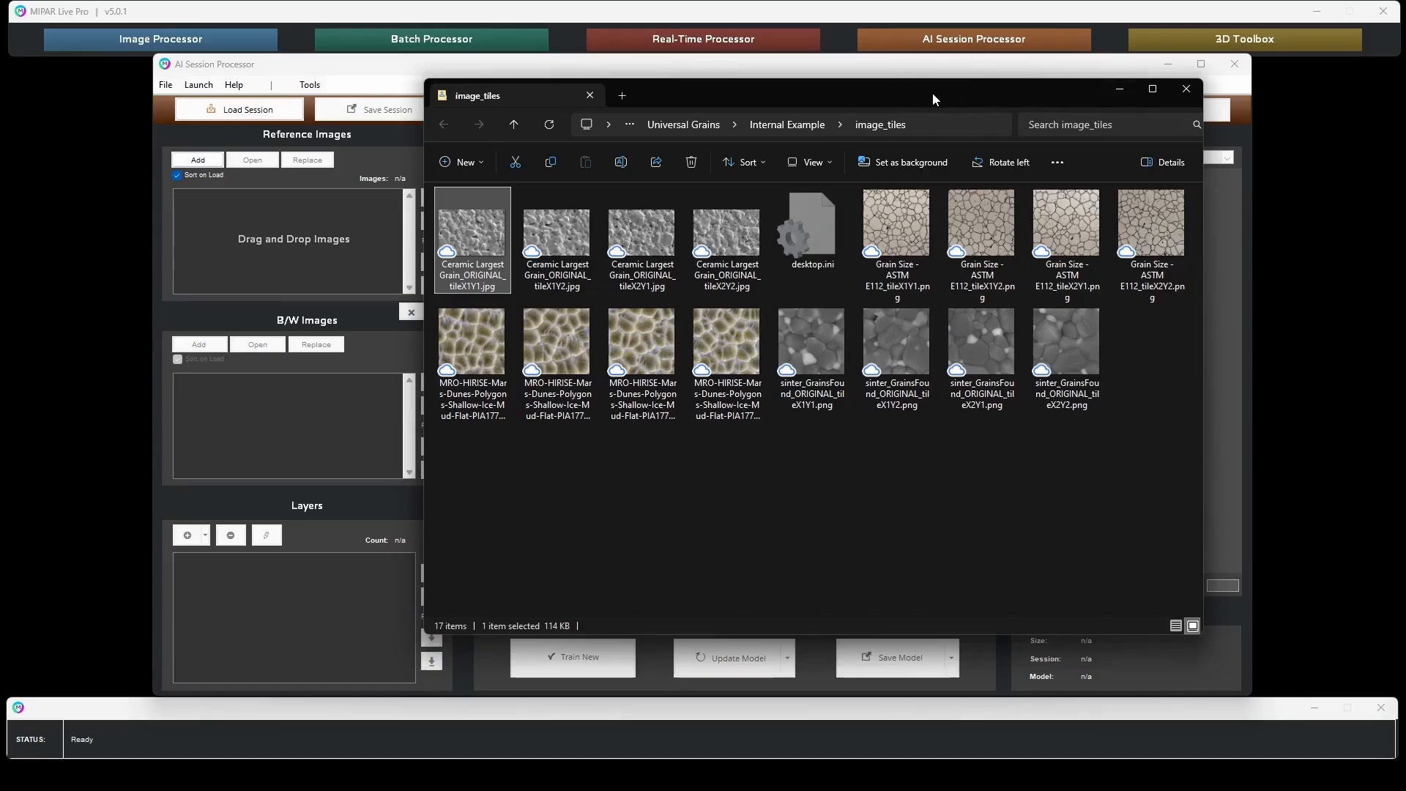
pyautogui.moveTo(934, 99); pyautogui.dragTo(1405, 96)
# - Close the tile extractor and AI Session Processor, and load Grain Size - ASTM E112_tileX1Y1.png into the Image Processor
pyautogui.click(836, 212)
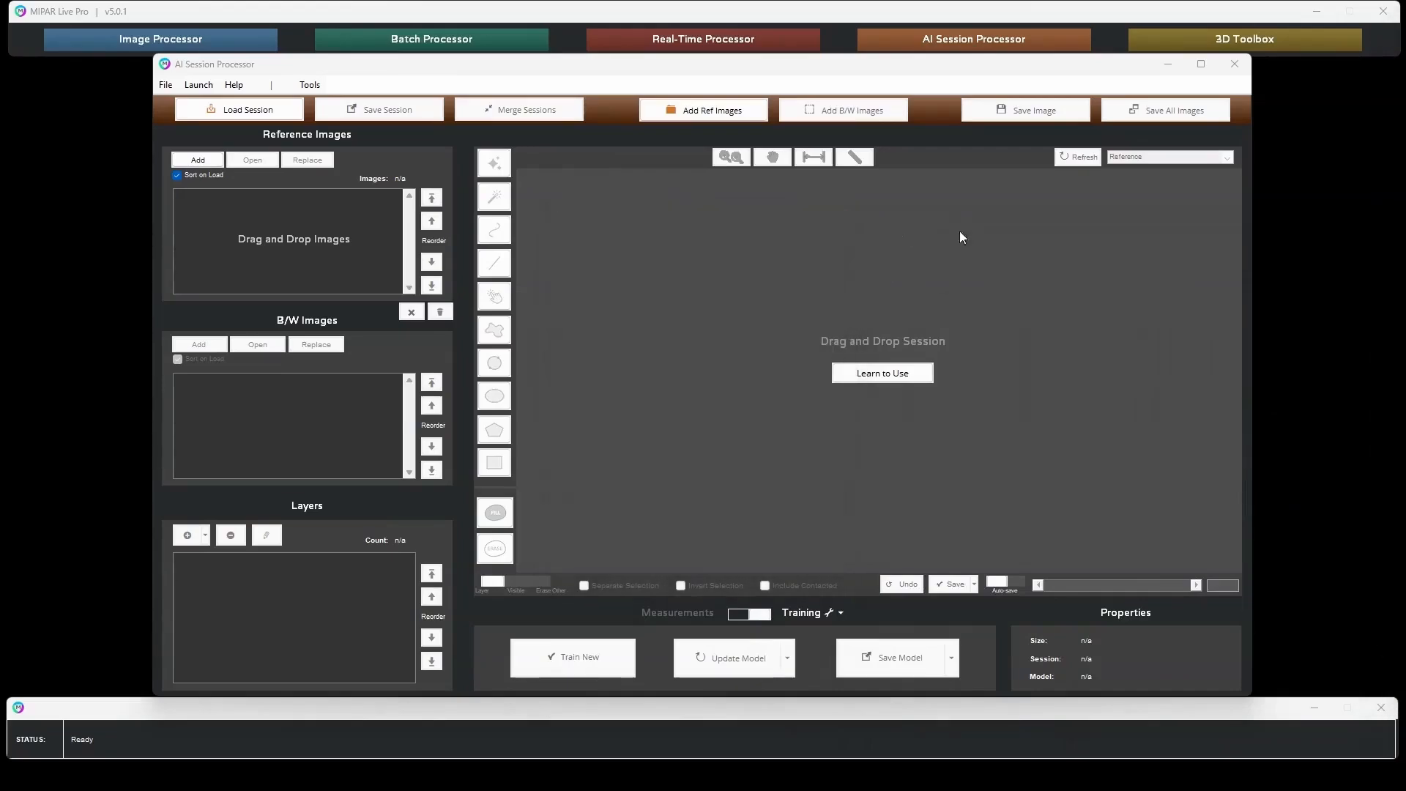
pyautogui.click(1238, 66)
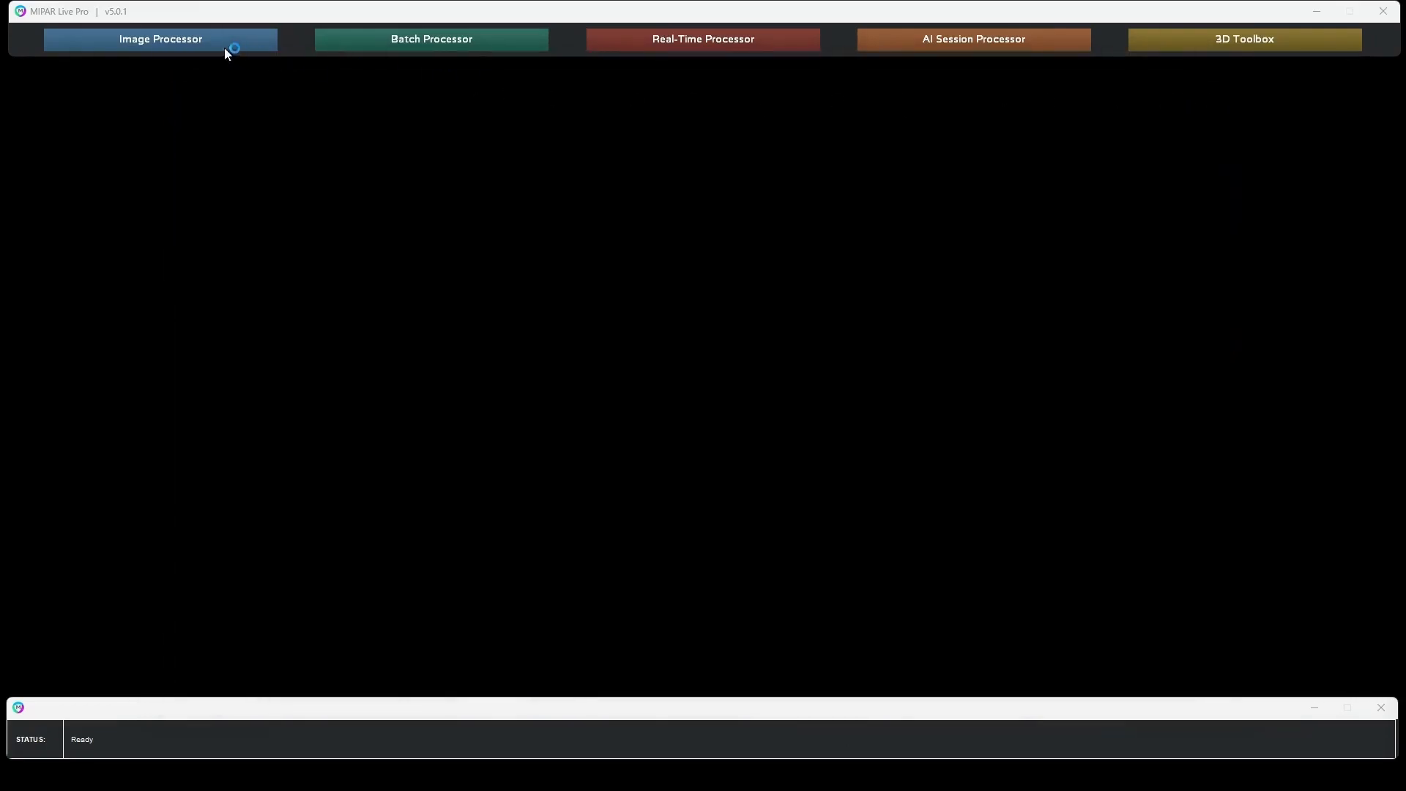
pyautogui.click(208, 44)
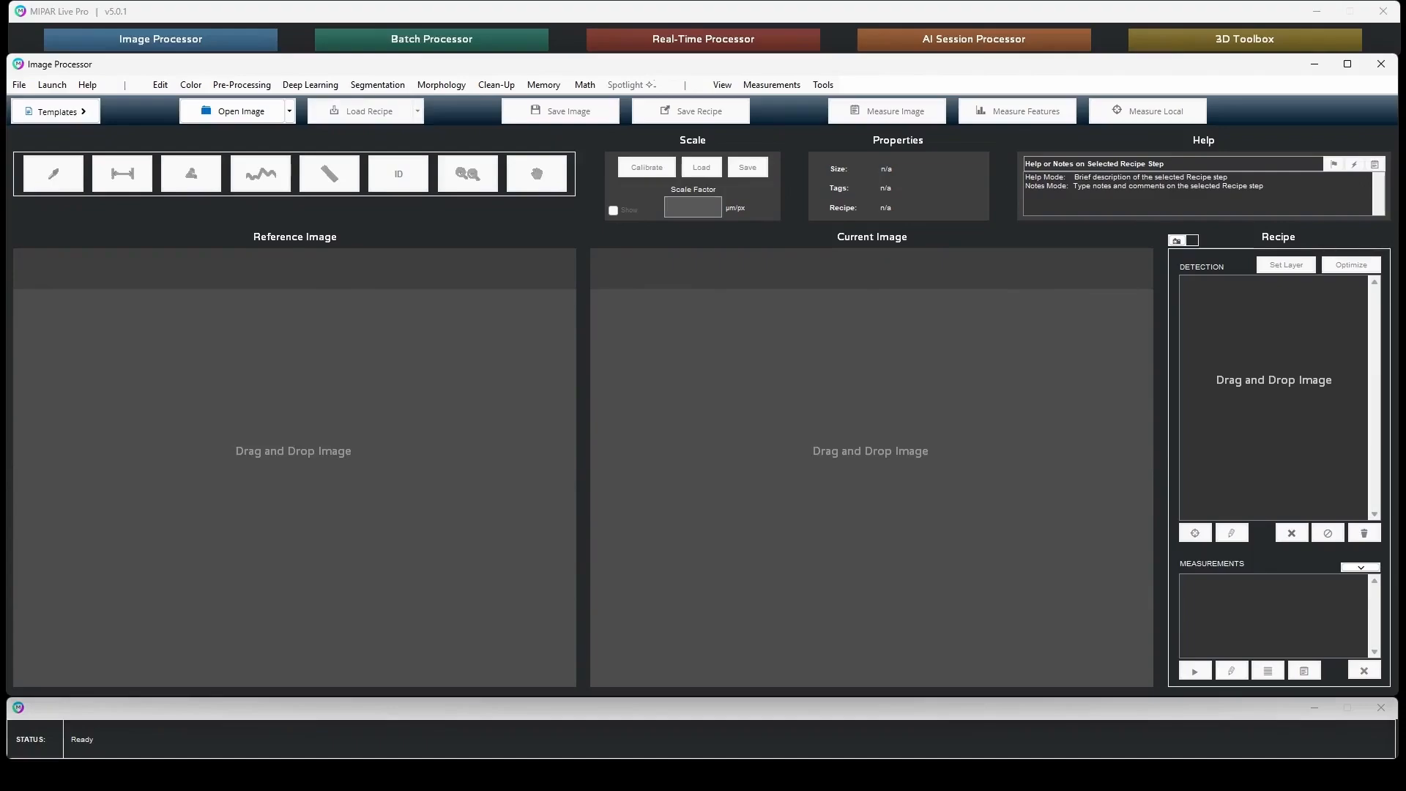
pyautogui.moveTo(1405, 393); pyautogui.dragTo(856, 344)
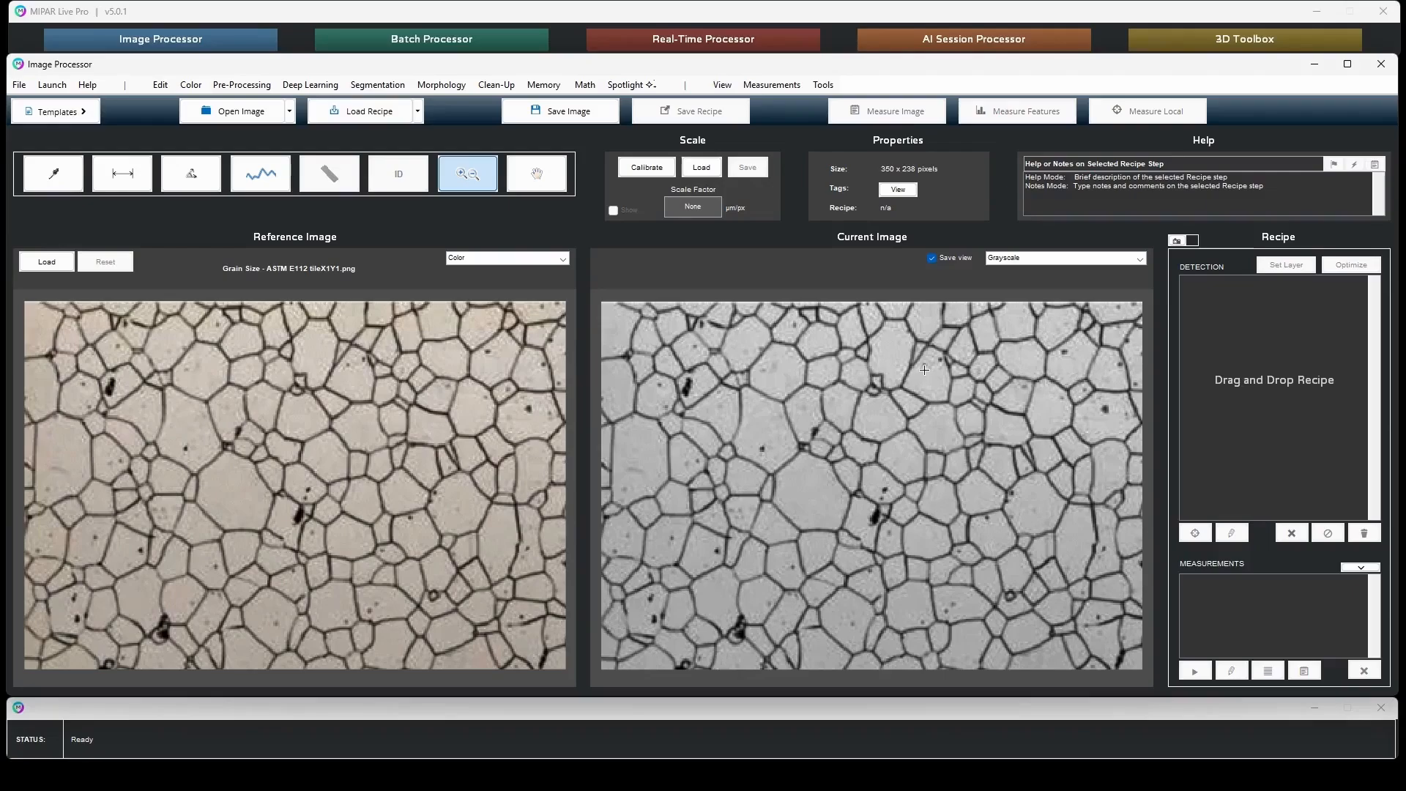
# - Resize the tile image to 300 pixels in X, leaving the Y dimension blank to preserve the aspect ratio
pyautogui.click(174, 85)
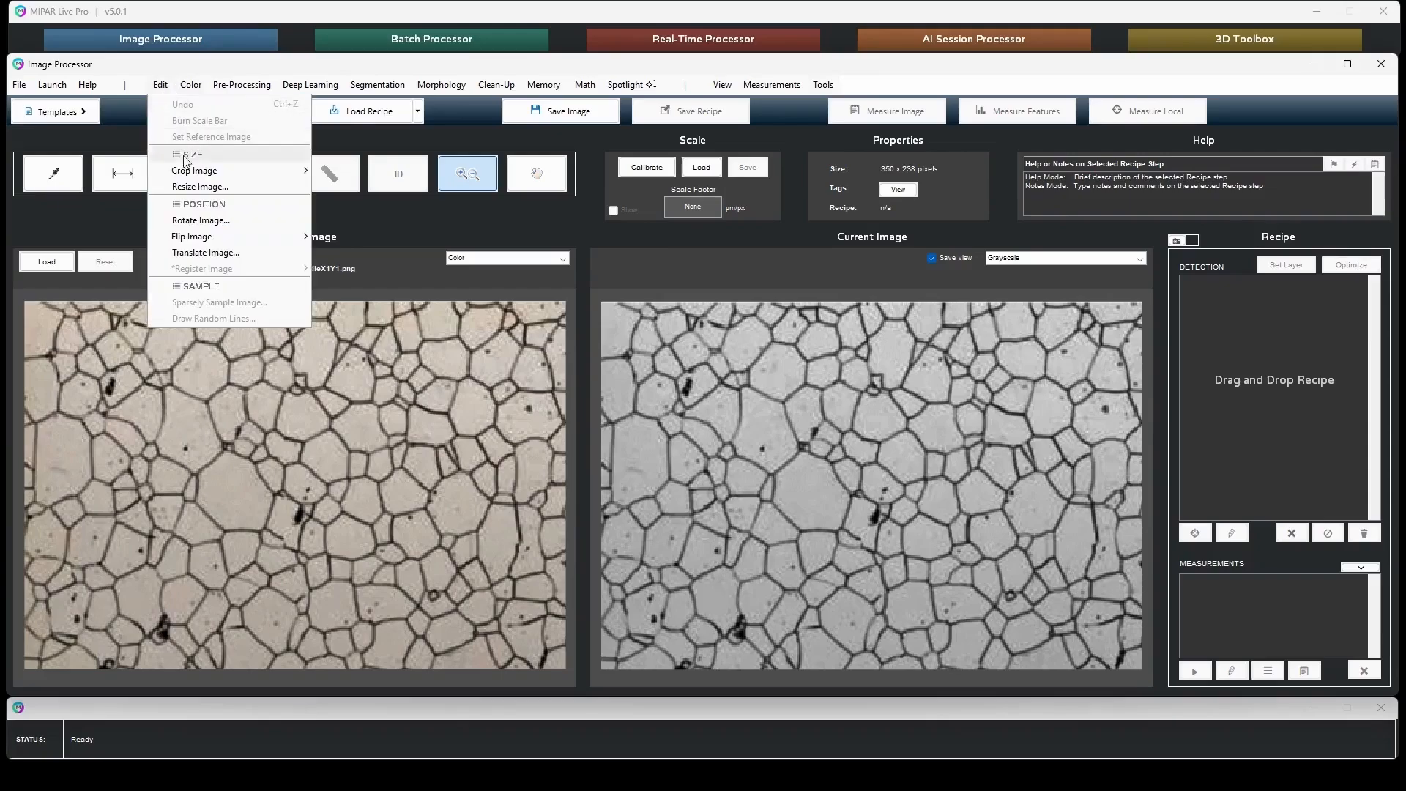
pyautogui.click(198, 186)
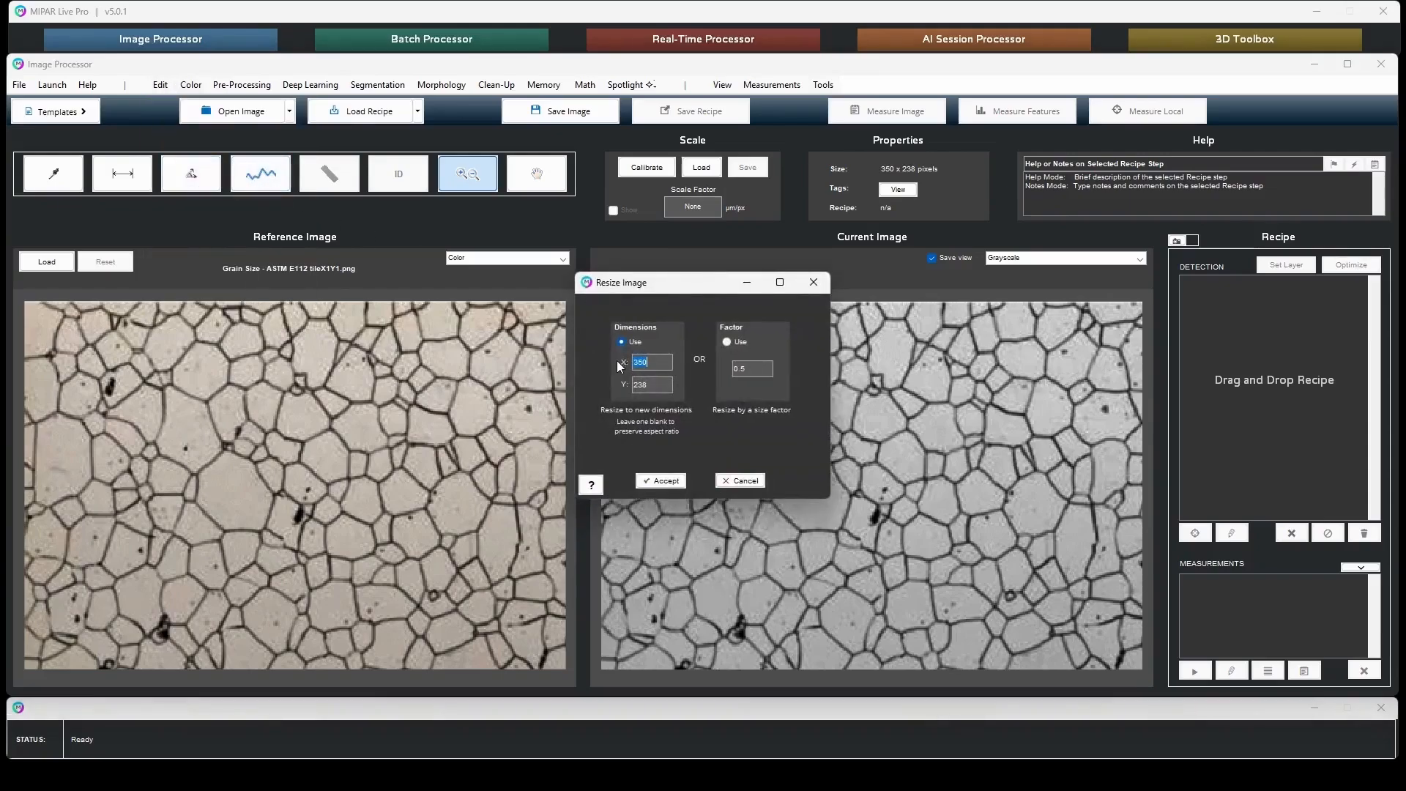
pyautogui.write('300')
pyautogui.doubleClick(643, 384)
pyautogui.press('BackSpace')
pyautogui.click(662, 481)
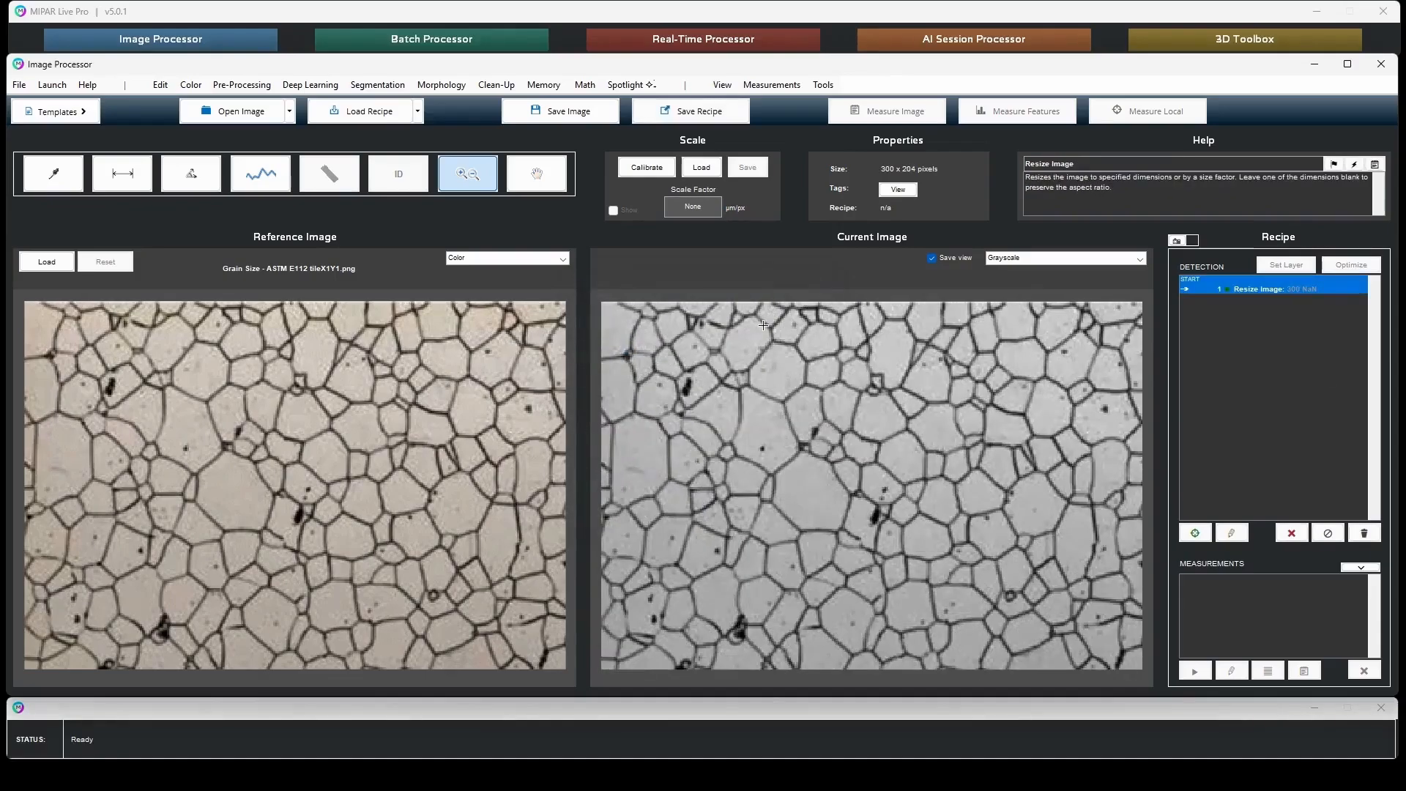
# - Detect the grains on the color image with Spotlight at a grid density of 25 and accept the result
pyautogui.click(628, 85)
pyautogui.click(769, 581)
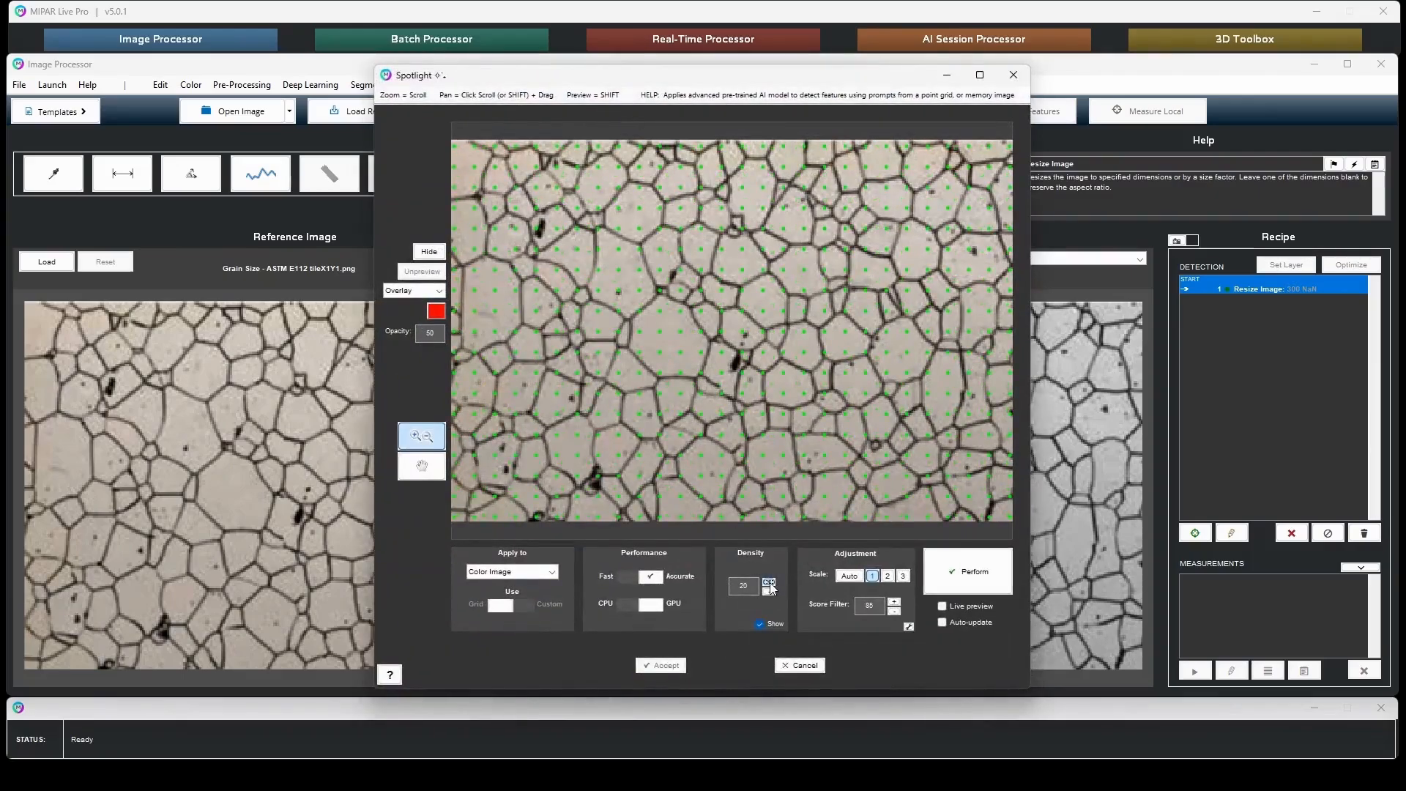
pyautogui.click(769, 583)
pyautogui.click(971, 577)
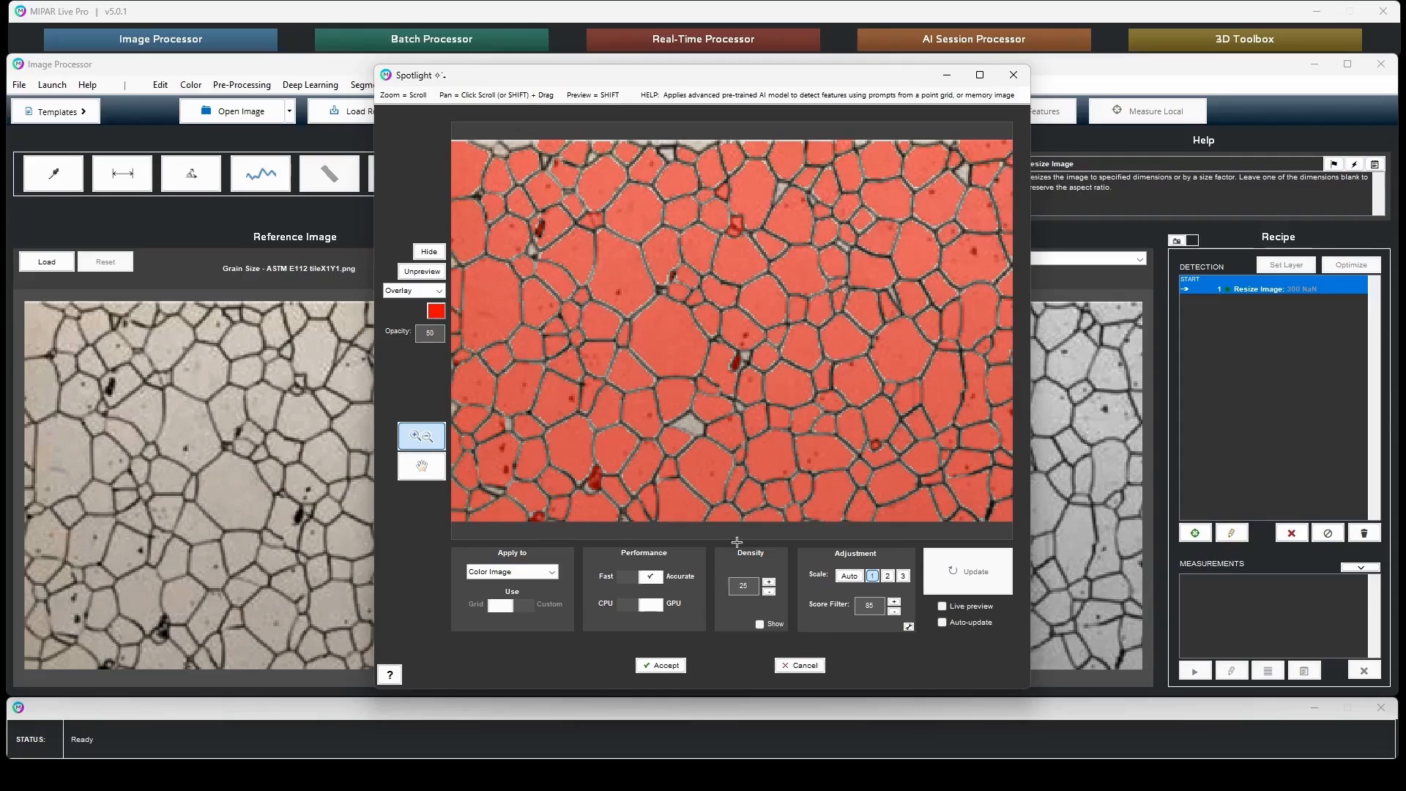
pyautogui.click(670, 666)
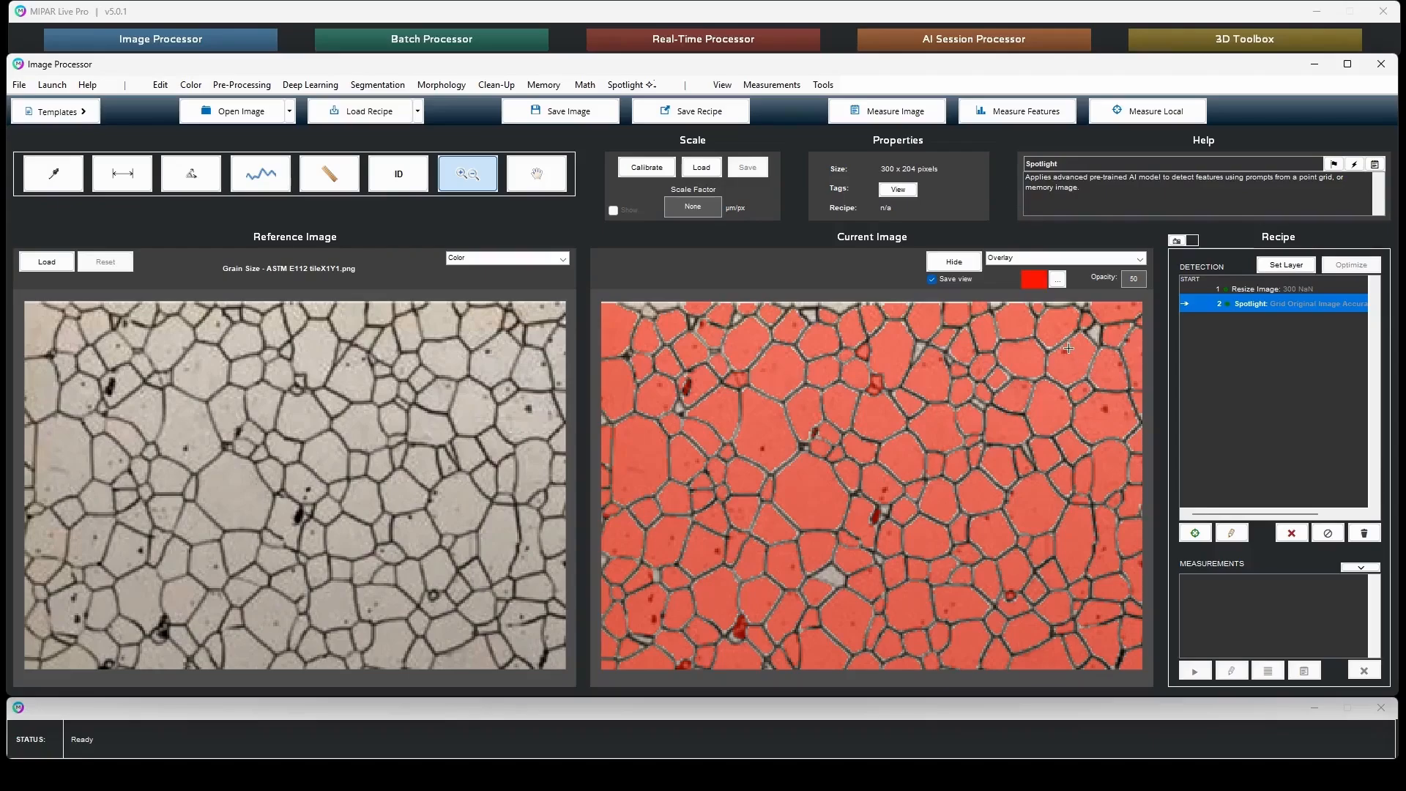
pyautogui.click(393, 88)
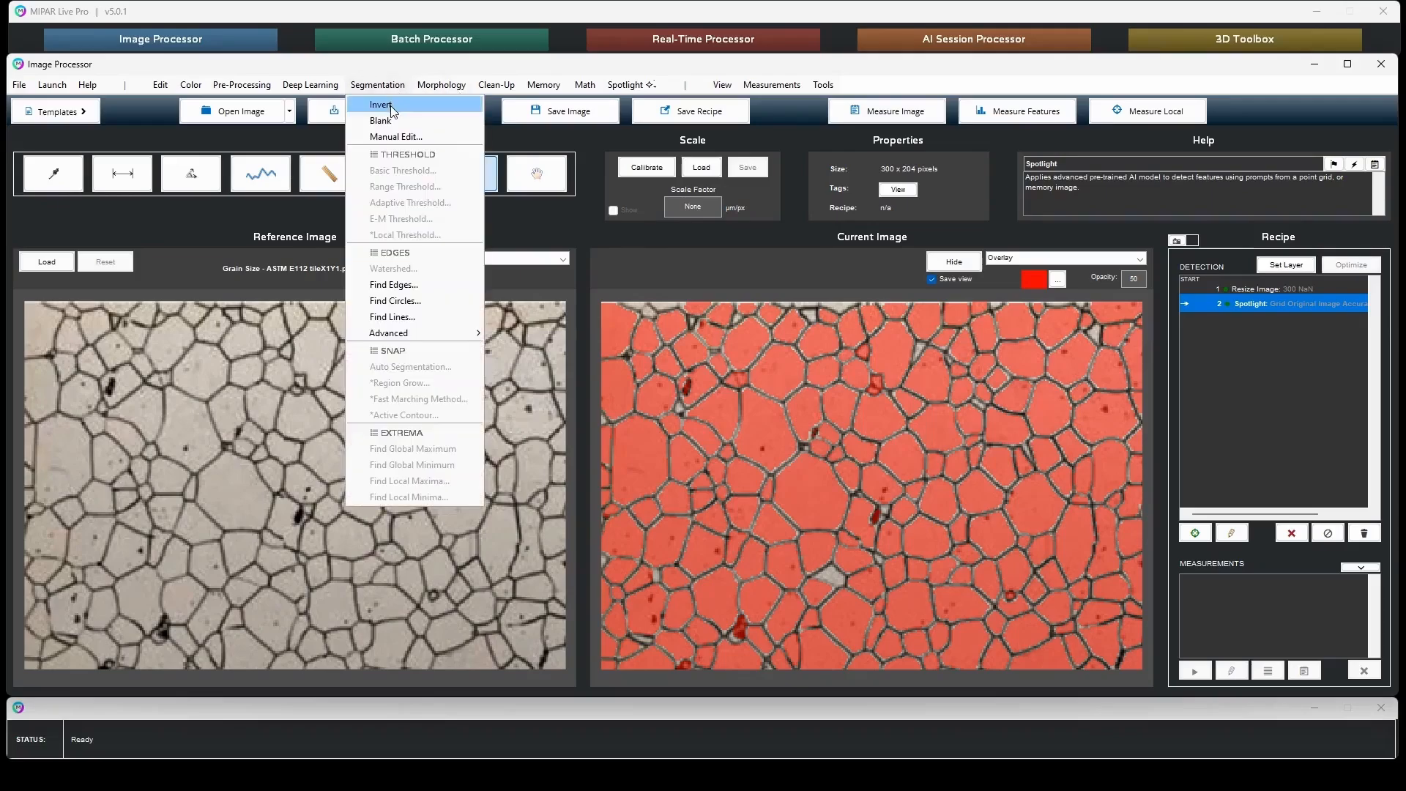
pyautogui.click(394, 107)
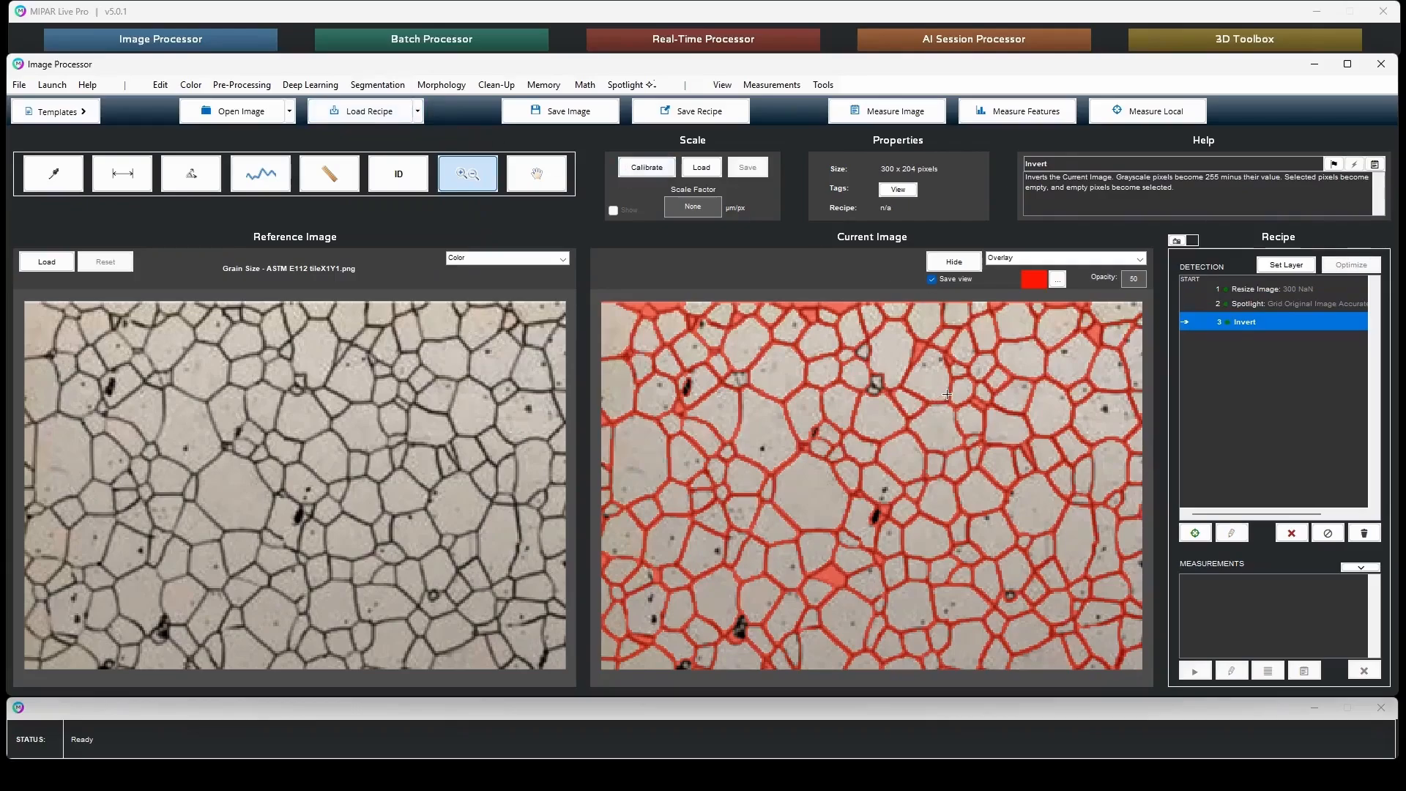
pyautogui.click(1292, 534)
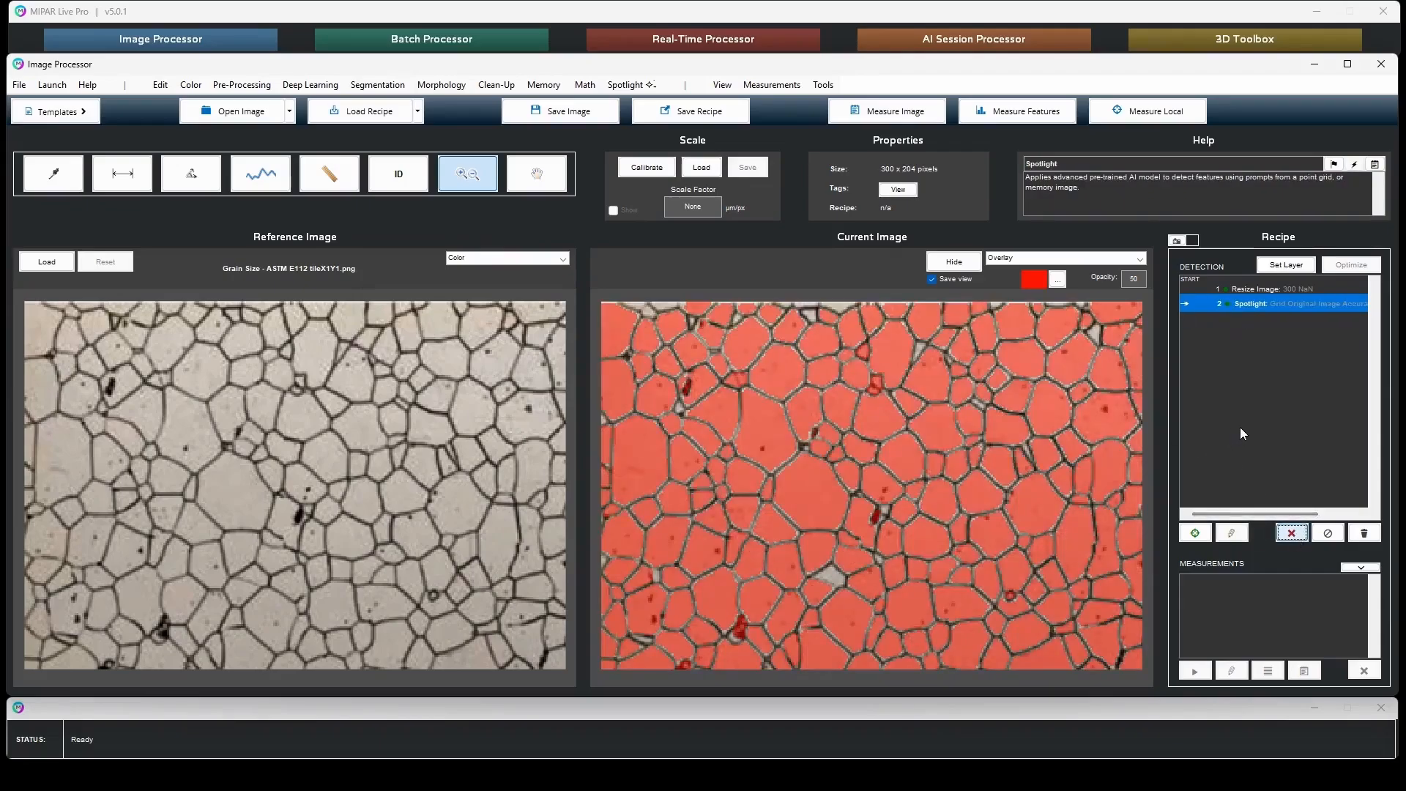
# - Apply a Uniform Dilation with a depth of 3 px to the Spotlight grain selection
pyautogui.click(446, 87)
pyautogui.moveTo(449, 104)
pyautogui.click(562, 104)
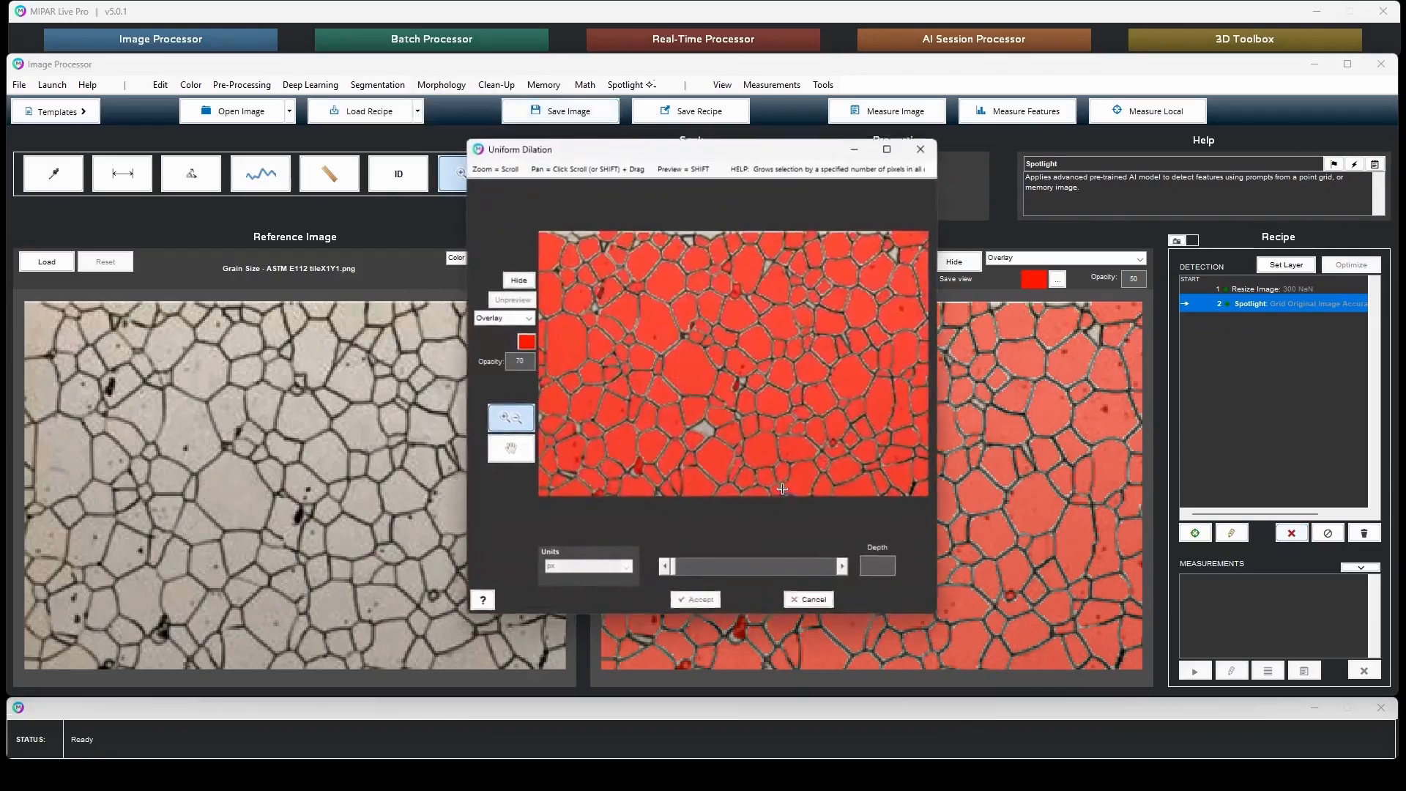
pyautogui.click(845, 568)
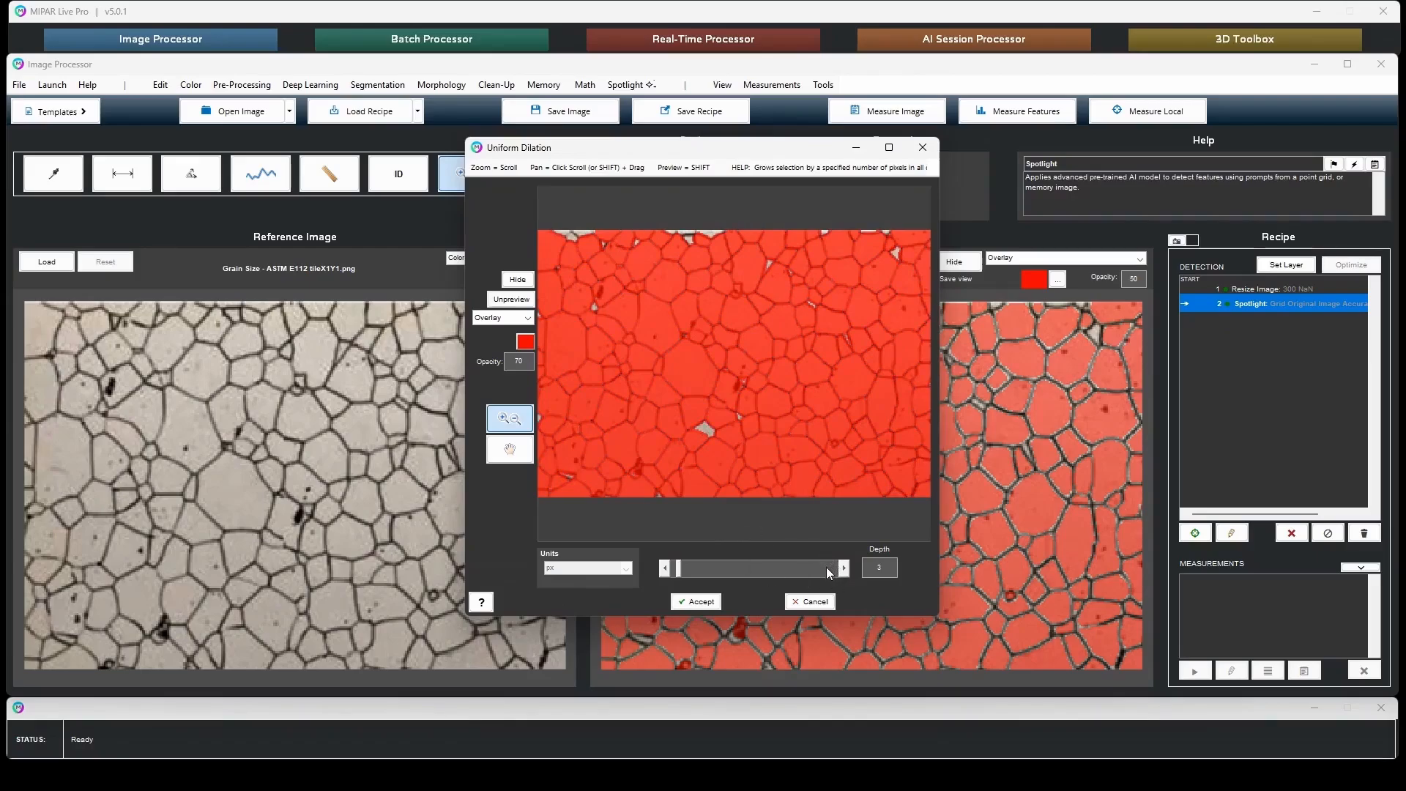
pyautogui.click(702, 603)
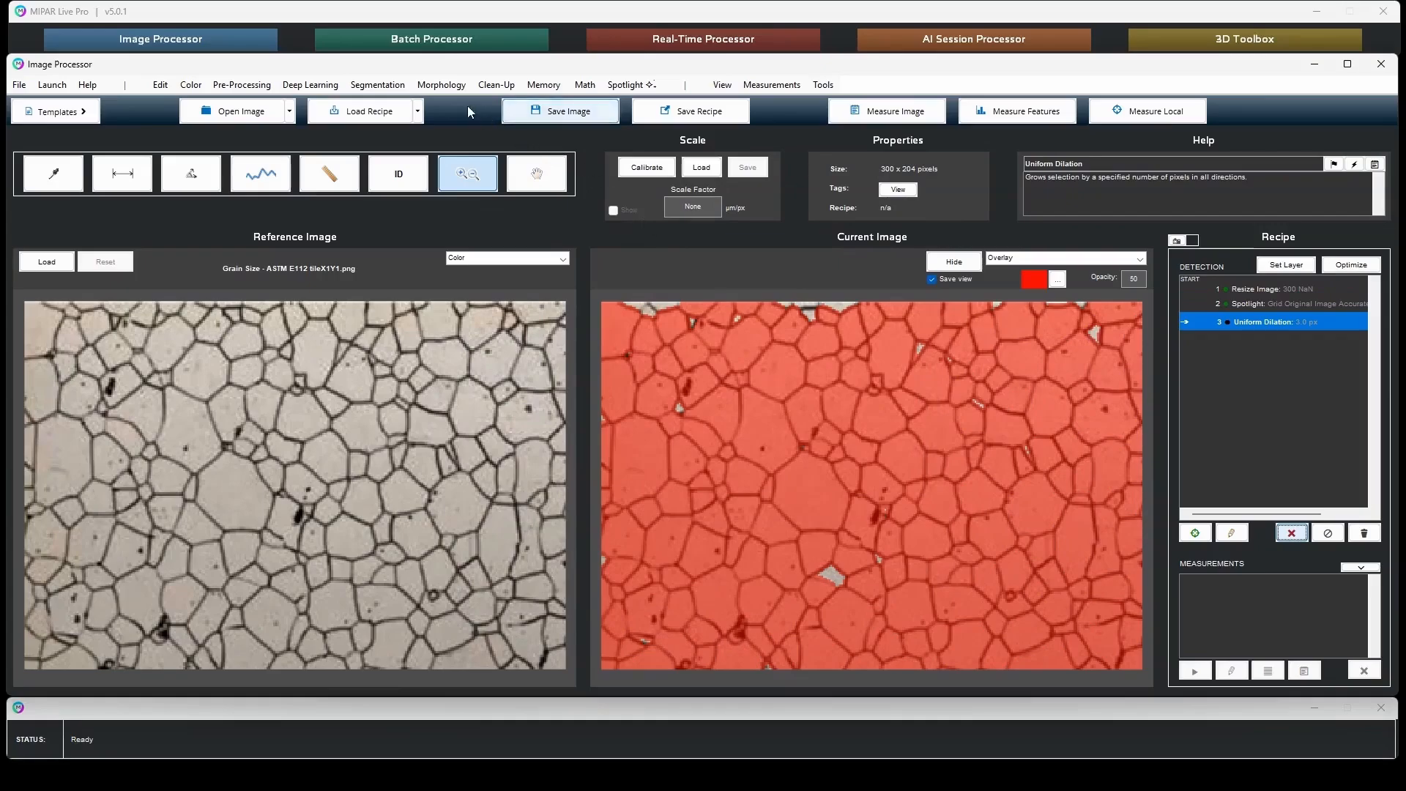
# - Apply a Uniform Erosion with a depth of 3 px to the dilated selection
pyautogui.click(459, 86)
pyautogui.click(548, 121)
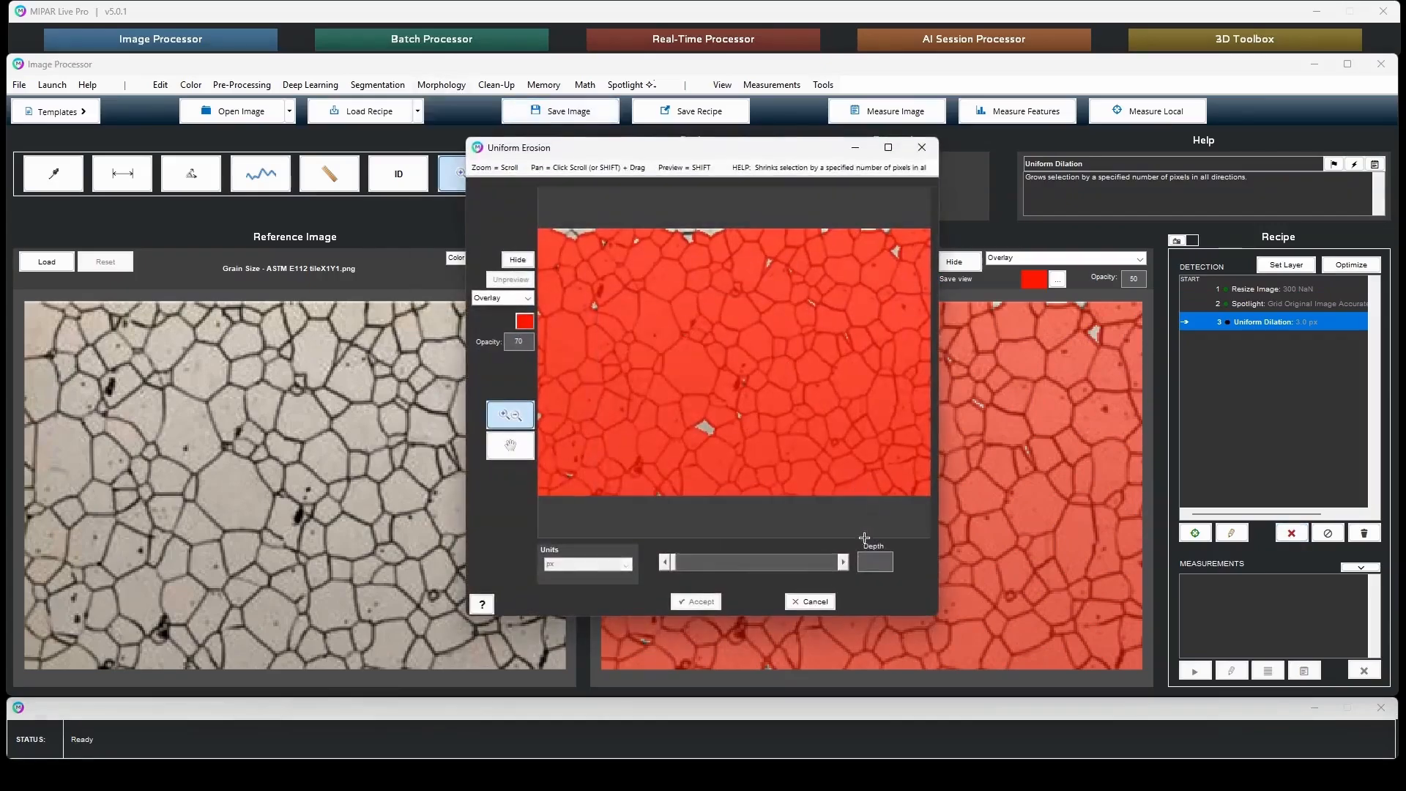
pyautogui.click(847, 566)
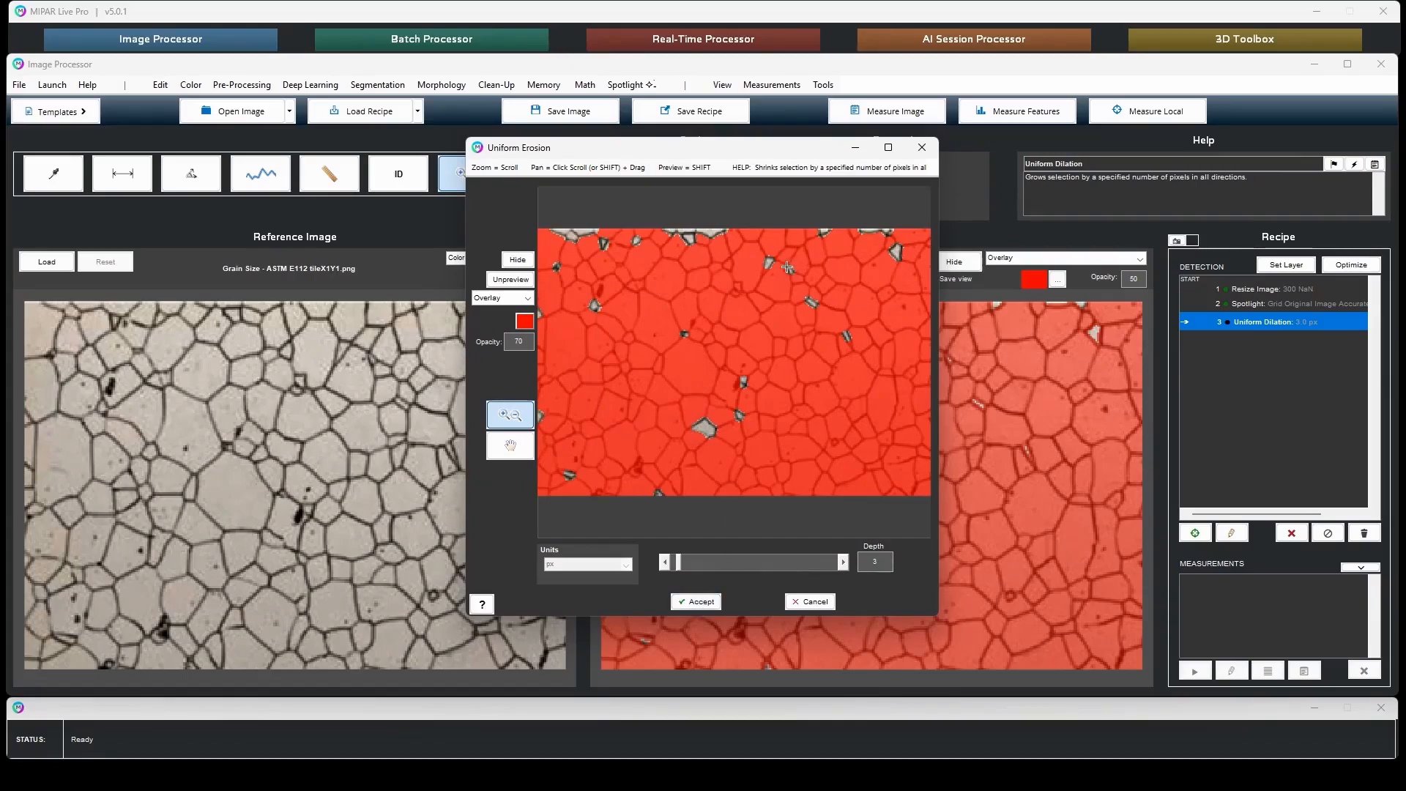
pyautogui.click(705, 604)
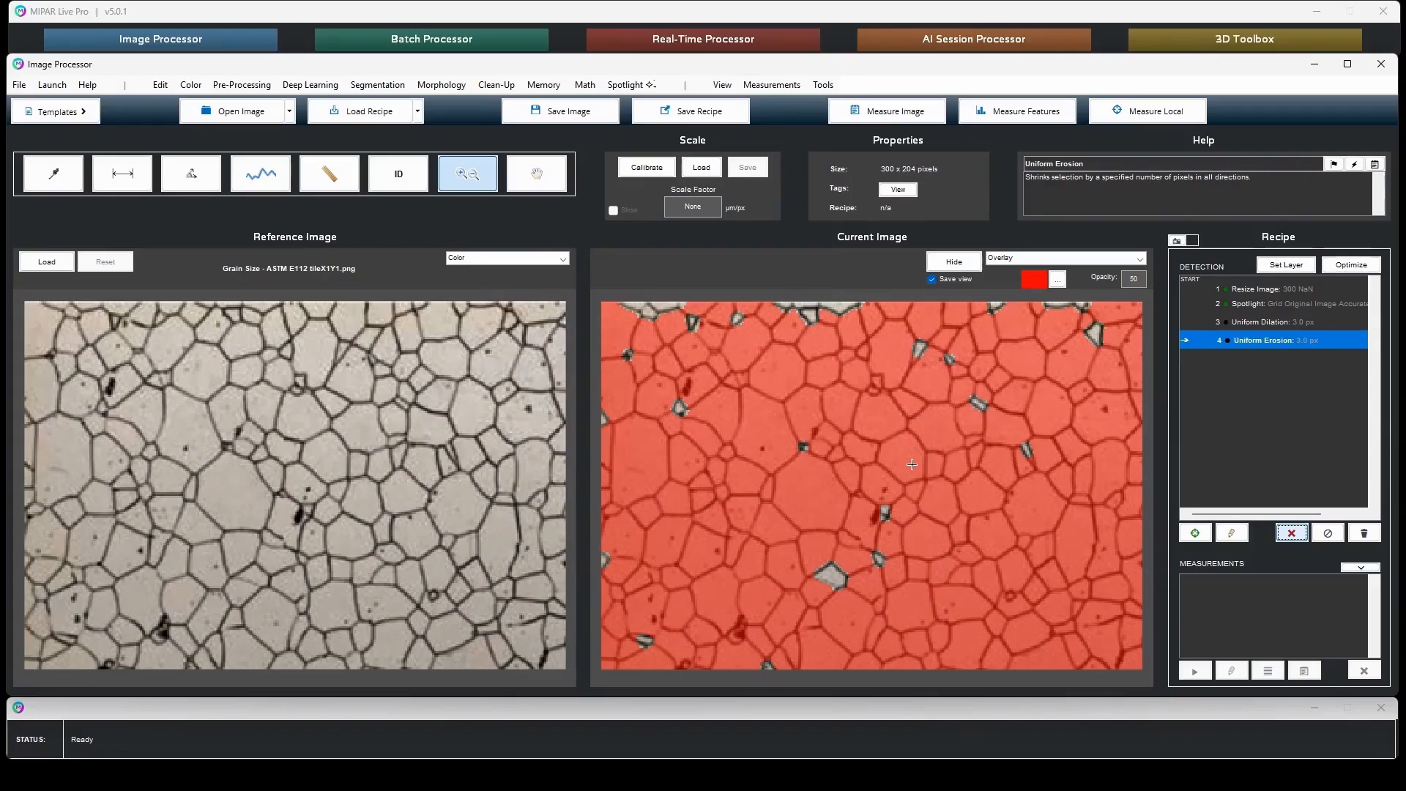
# - Compare the Spotlight and eroded results, and store the Spotlight result as Memory Image #1 directly after the Spotlight step
pyautogui.click(1277, 304)
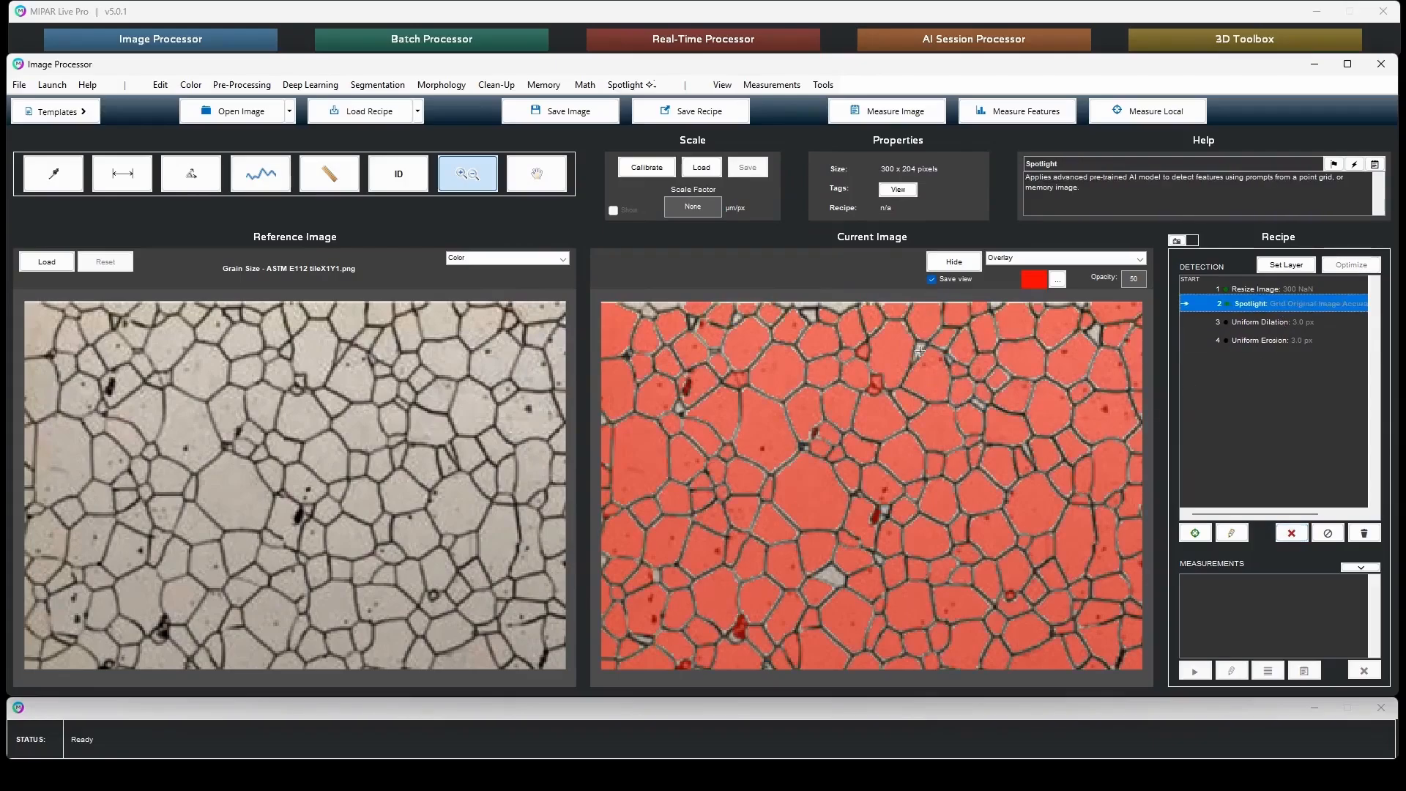
pyautogui.click(1278, 339)
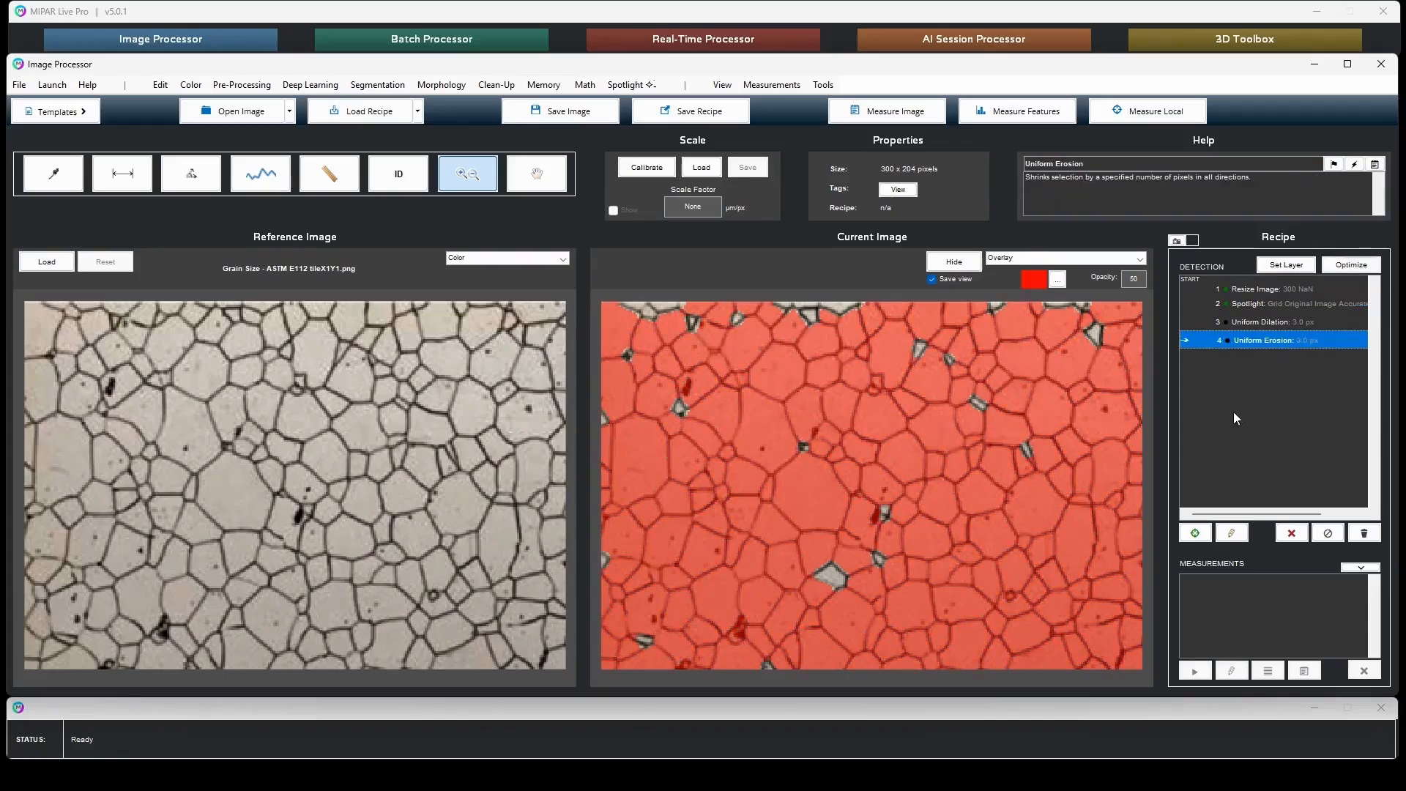
pyautogui.click(1276, 303)
pyautogui.click(1280, 341)
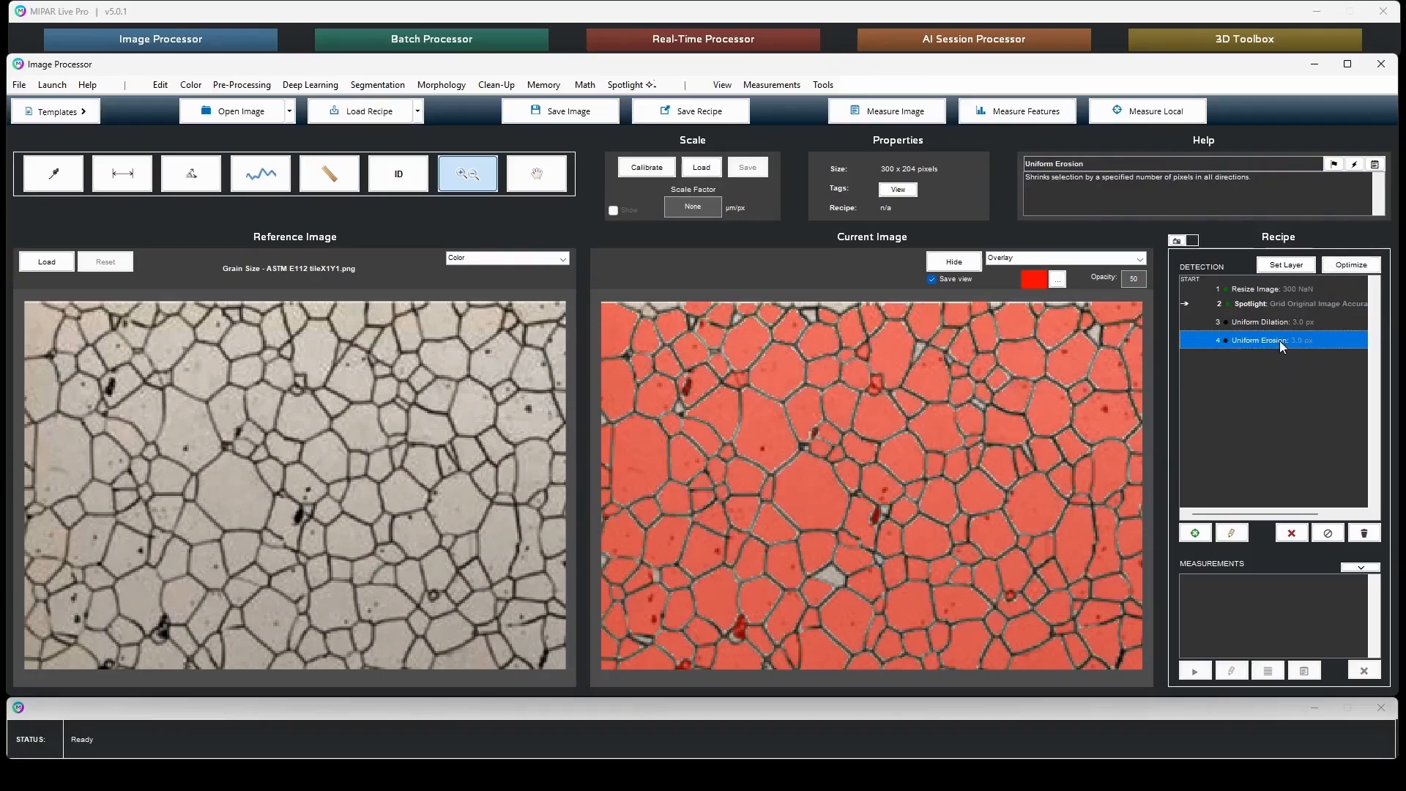
pyautogui.click(1279, 303)
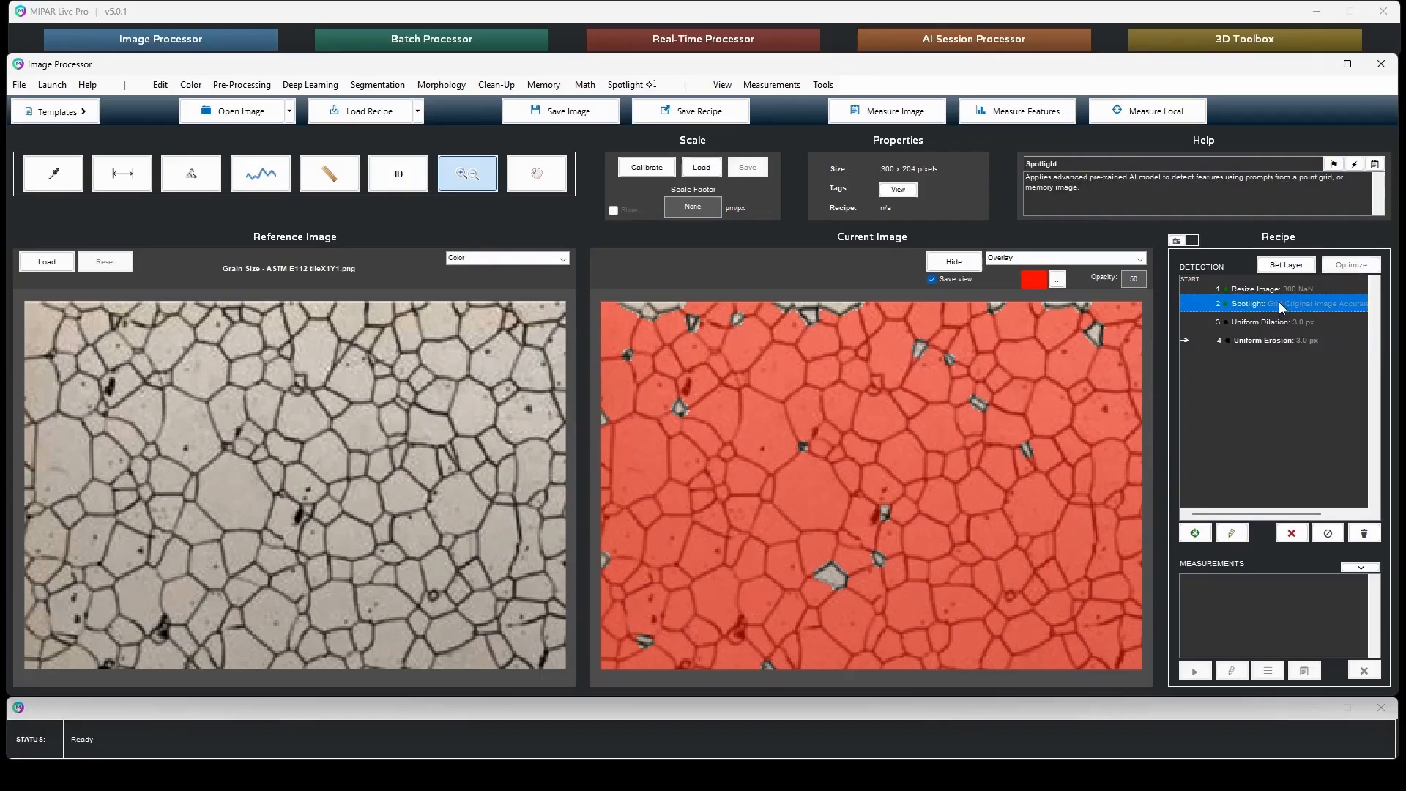
pyautogui.click(544, 85)
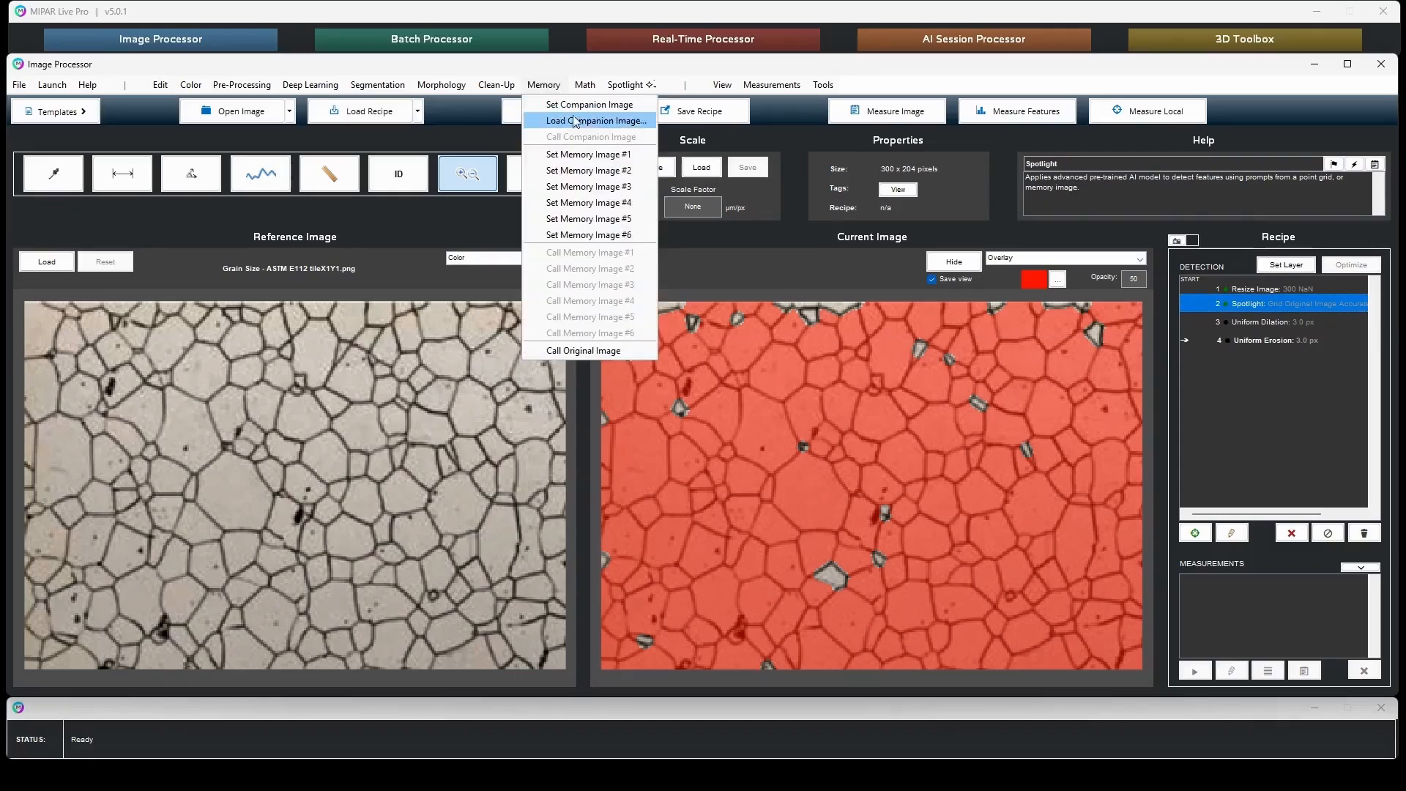
pyautogui.click(583, 155)
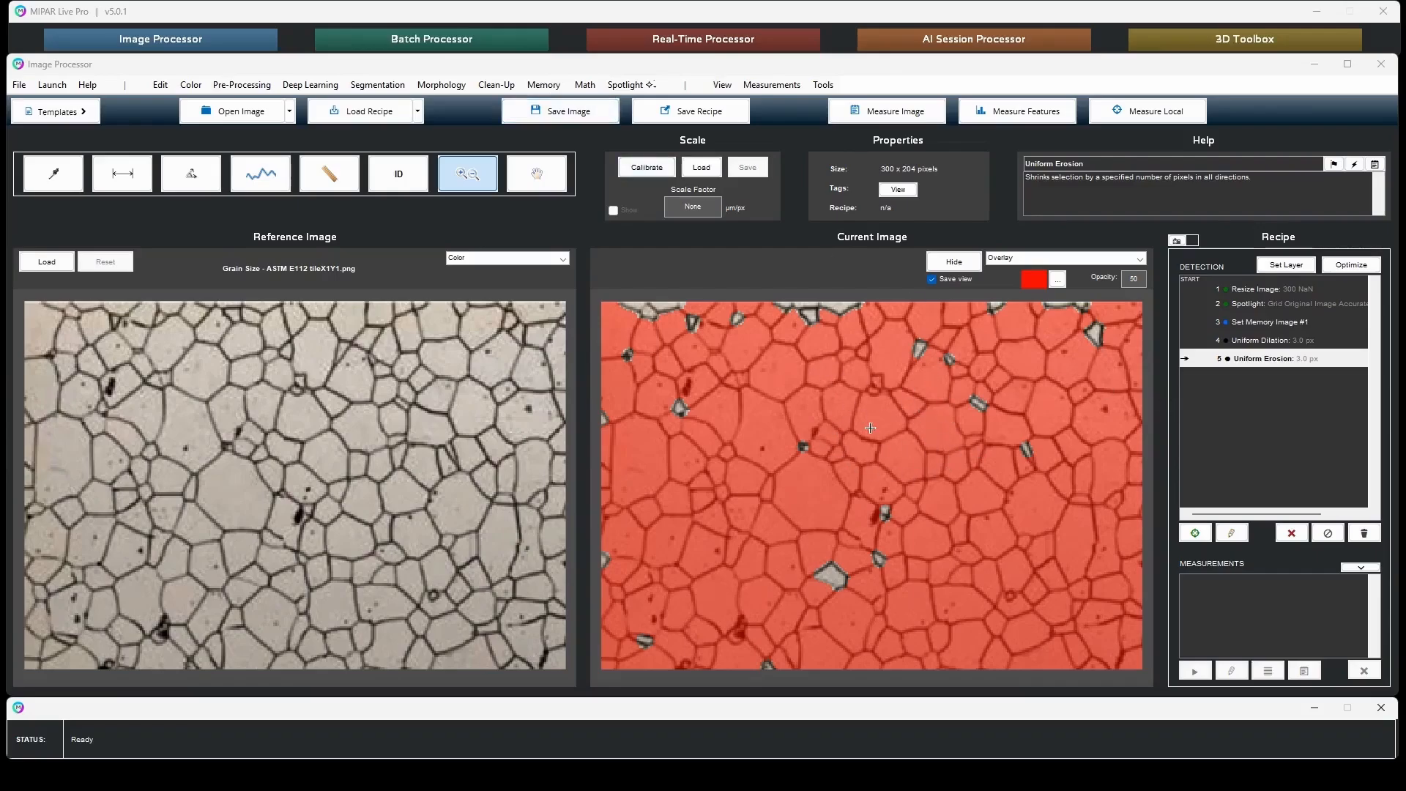
# - Store the Uniform Erosion result as the Companion Image at the end of the recipe
pyautogui.click(1301, 303)
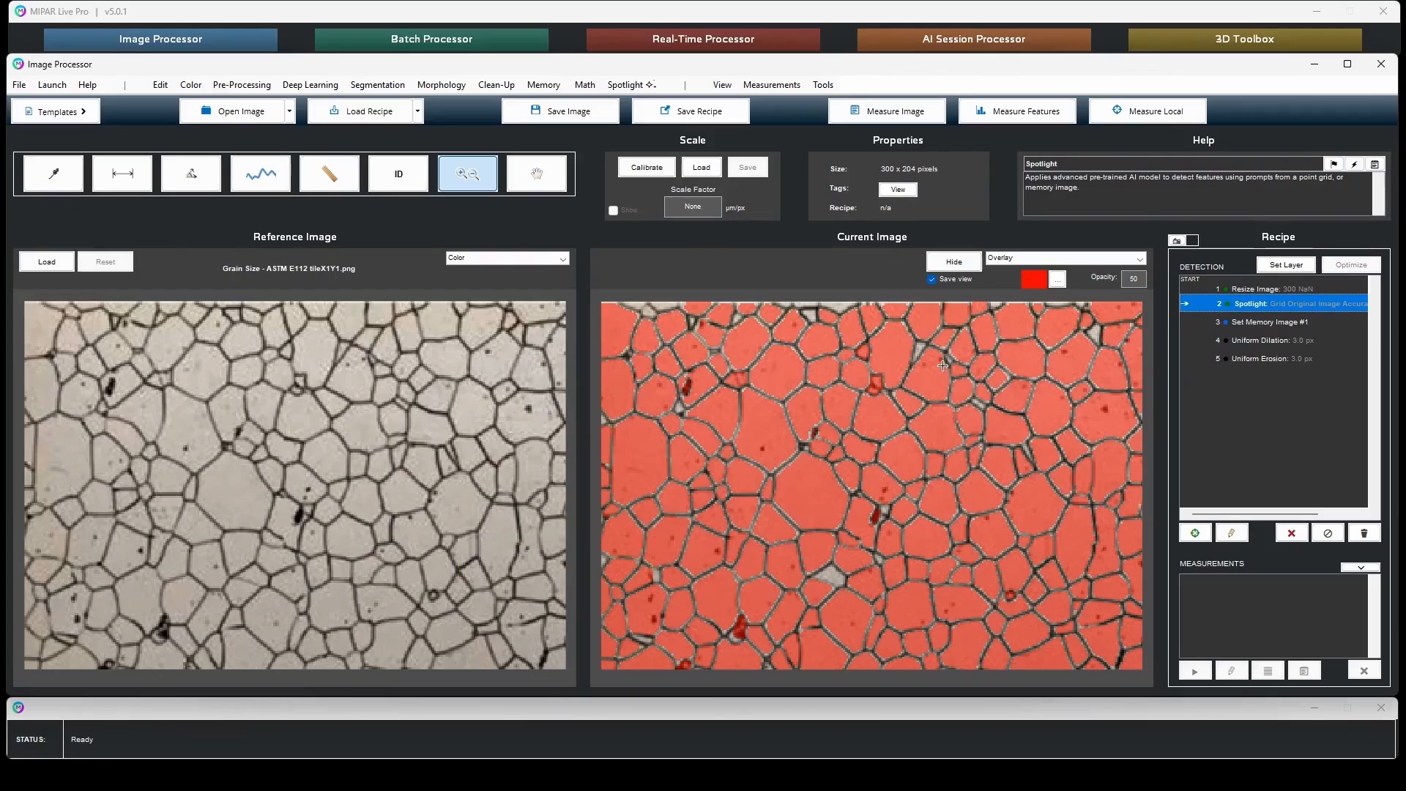
pyautogui.click(1274, 359)
pyautogui.click(541, 86)
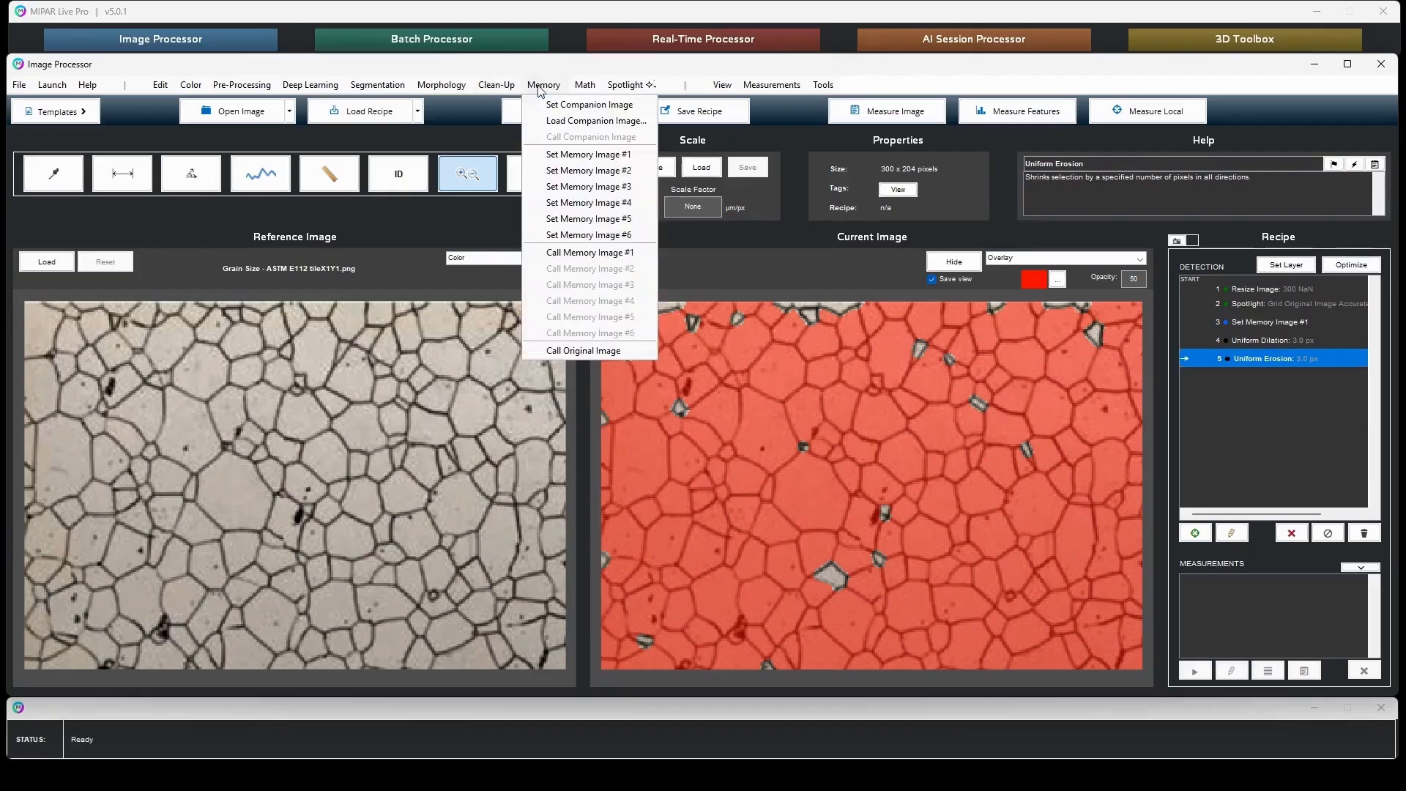
pyautogui.click(582, 104)
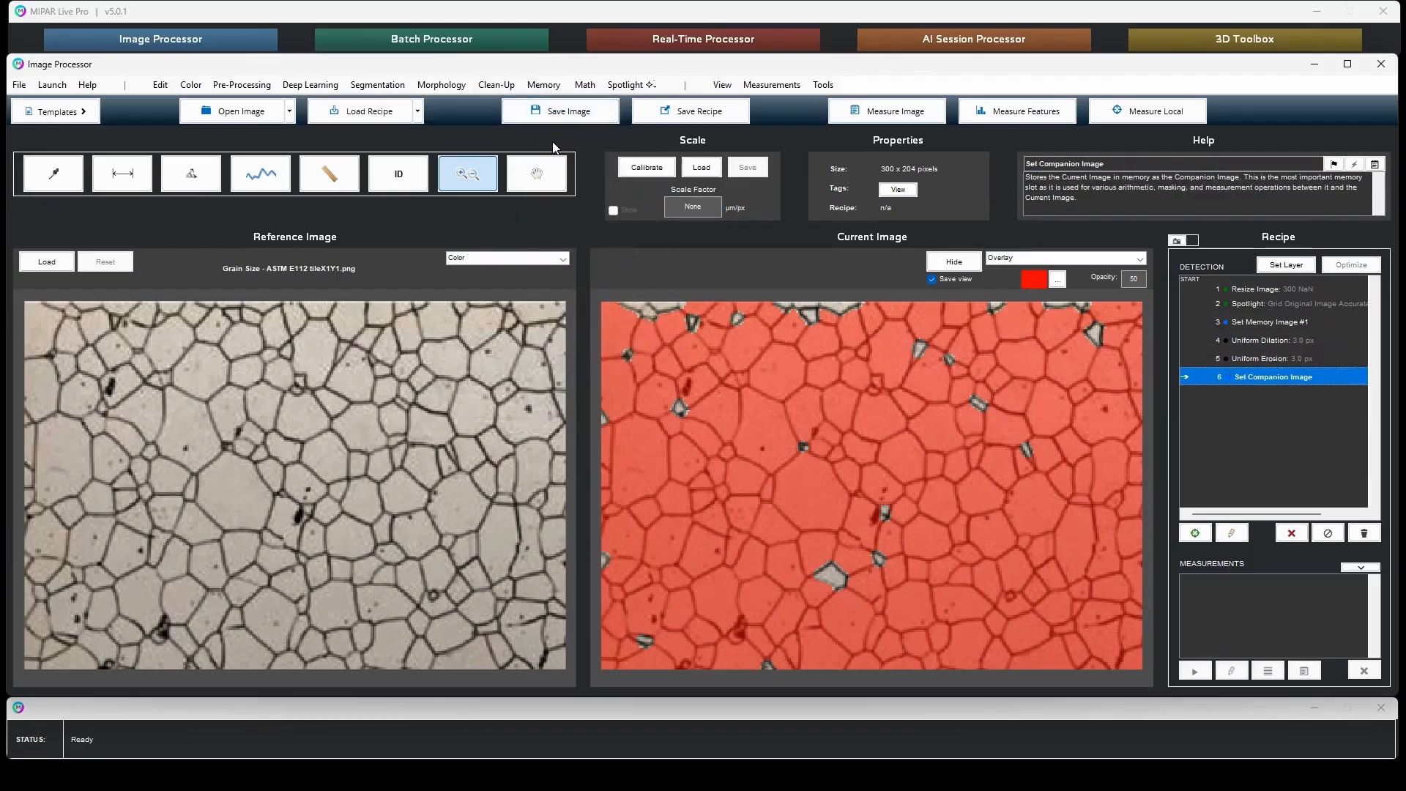
# - Call Memory Image #1 as the current image and invert it to select the areas between the grains
pyautogui.click(543, 85)
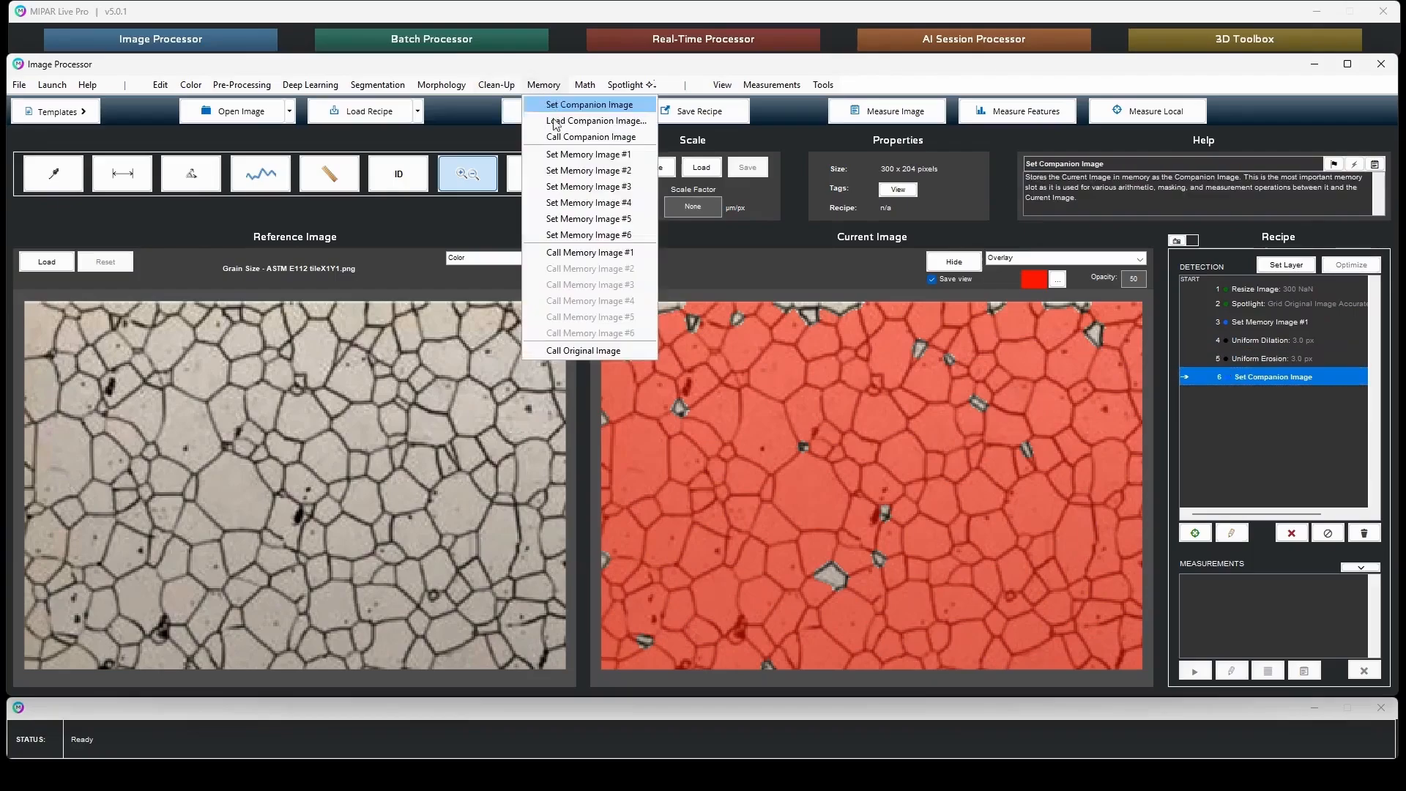
pyautogui.click(586, 253)
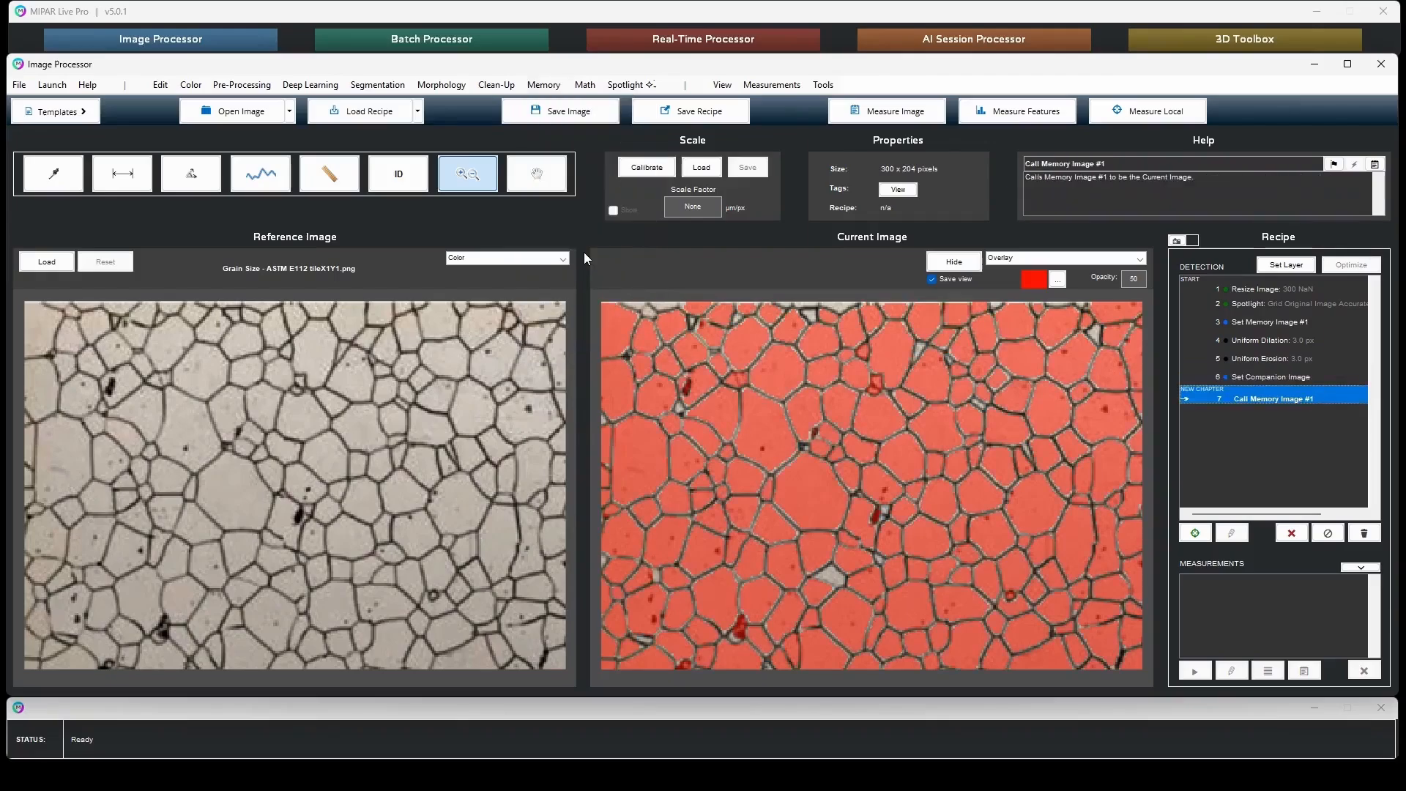
pyautogui.click(377, 85)
pyautogui.click(381, 106)
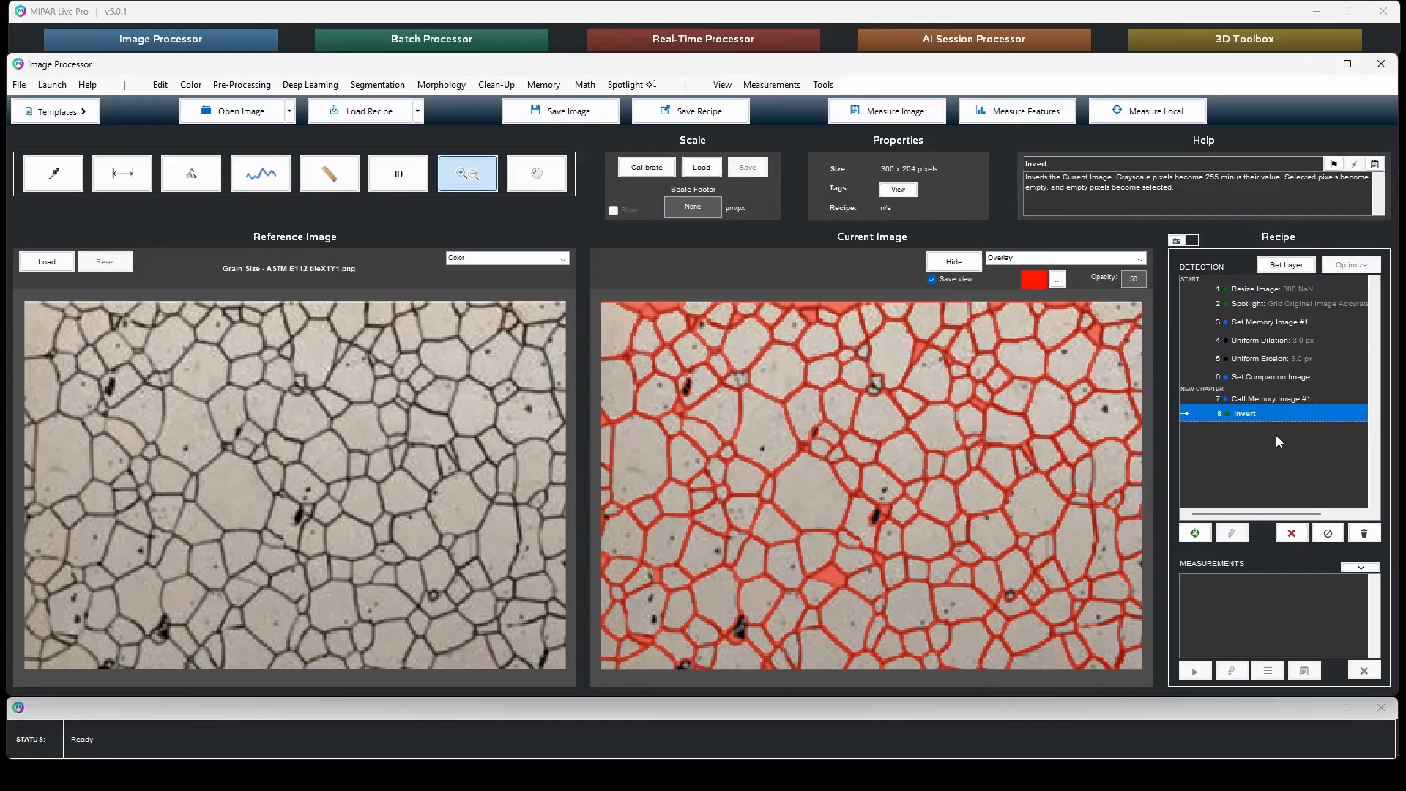
# - Compare the Companion Image with the inverted result, and apply an Intersection between the two
pyautogui.click(1264, 376)
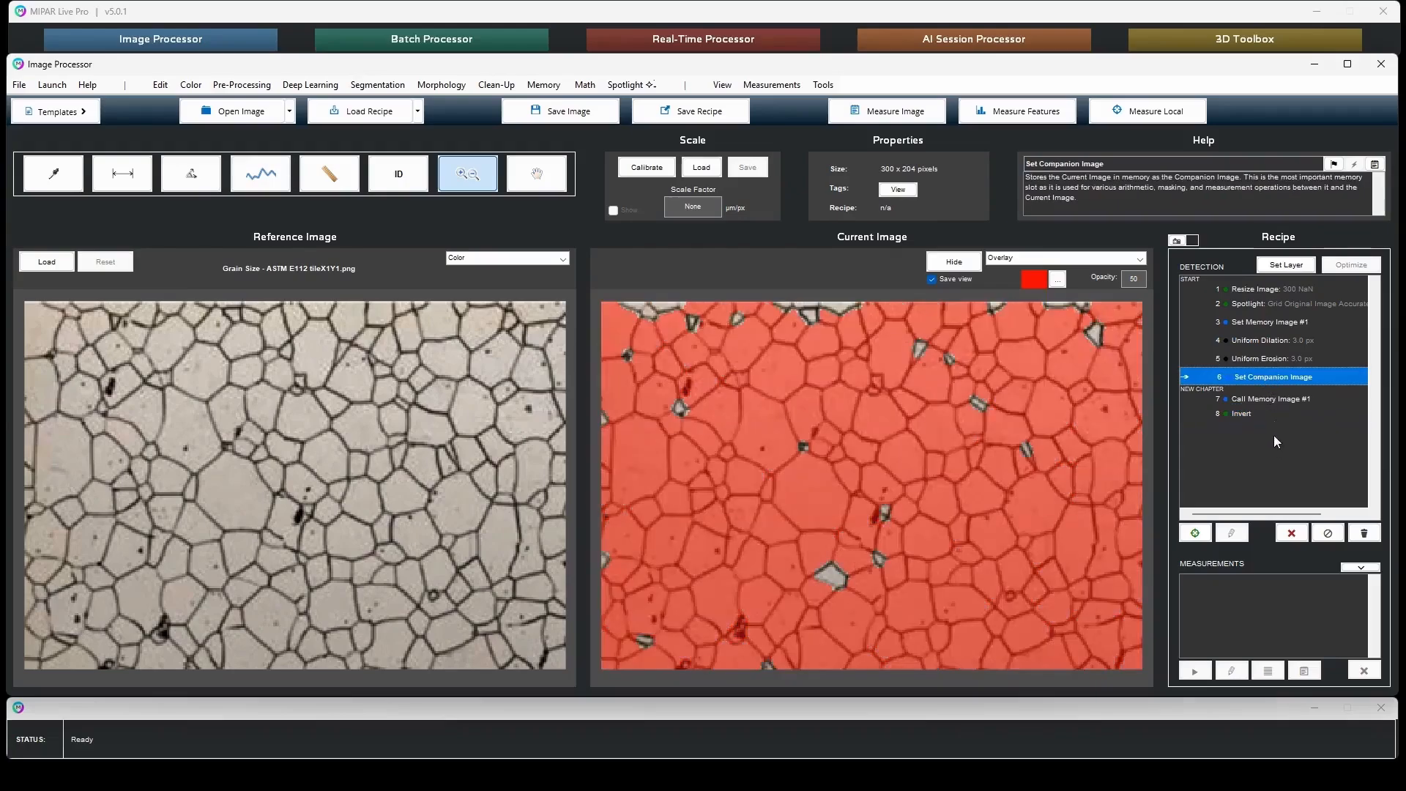
pyautogui.click(1269, 414)
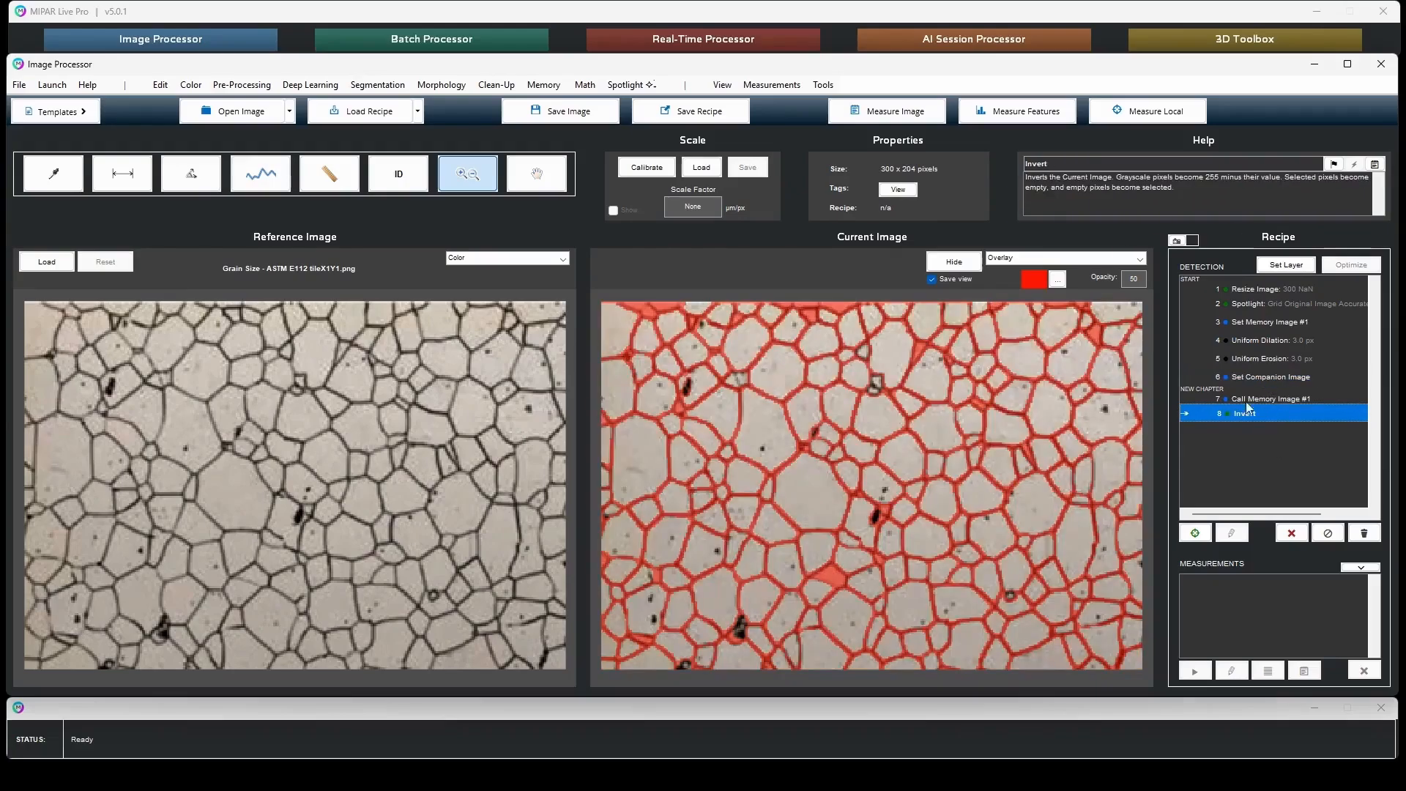
pyautogui.click(586, 85)
pyautogui.click(608, 151)
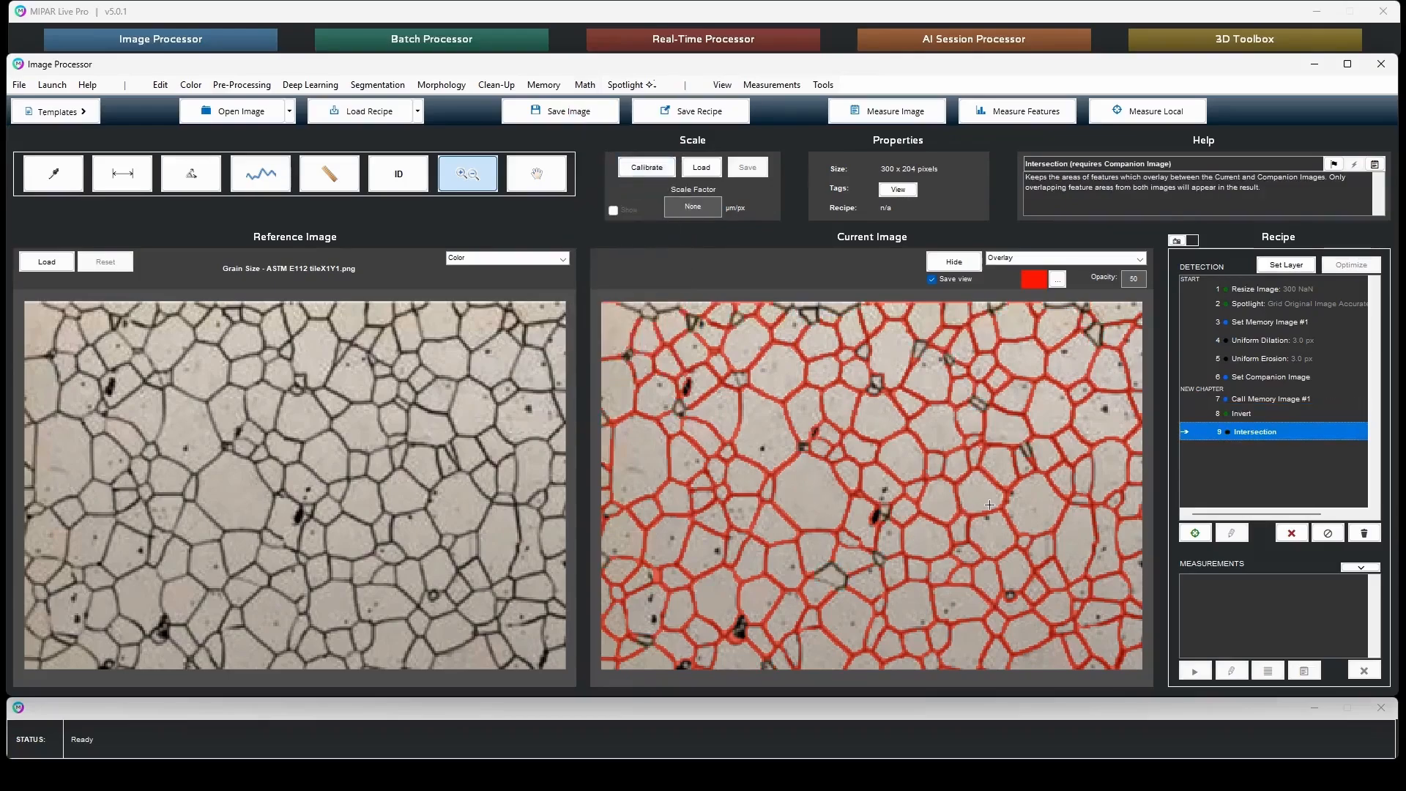
# - Set the Spotlight step as a red layer named Grains
pyautogui.click(1277, 303)
pyautogui.click(1283, 266)
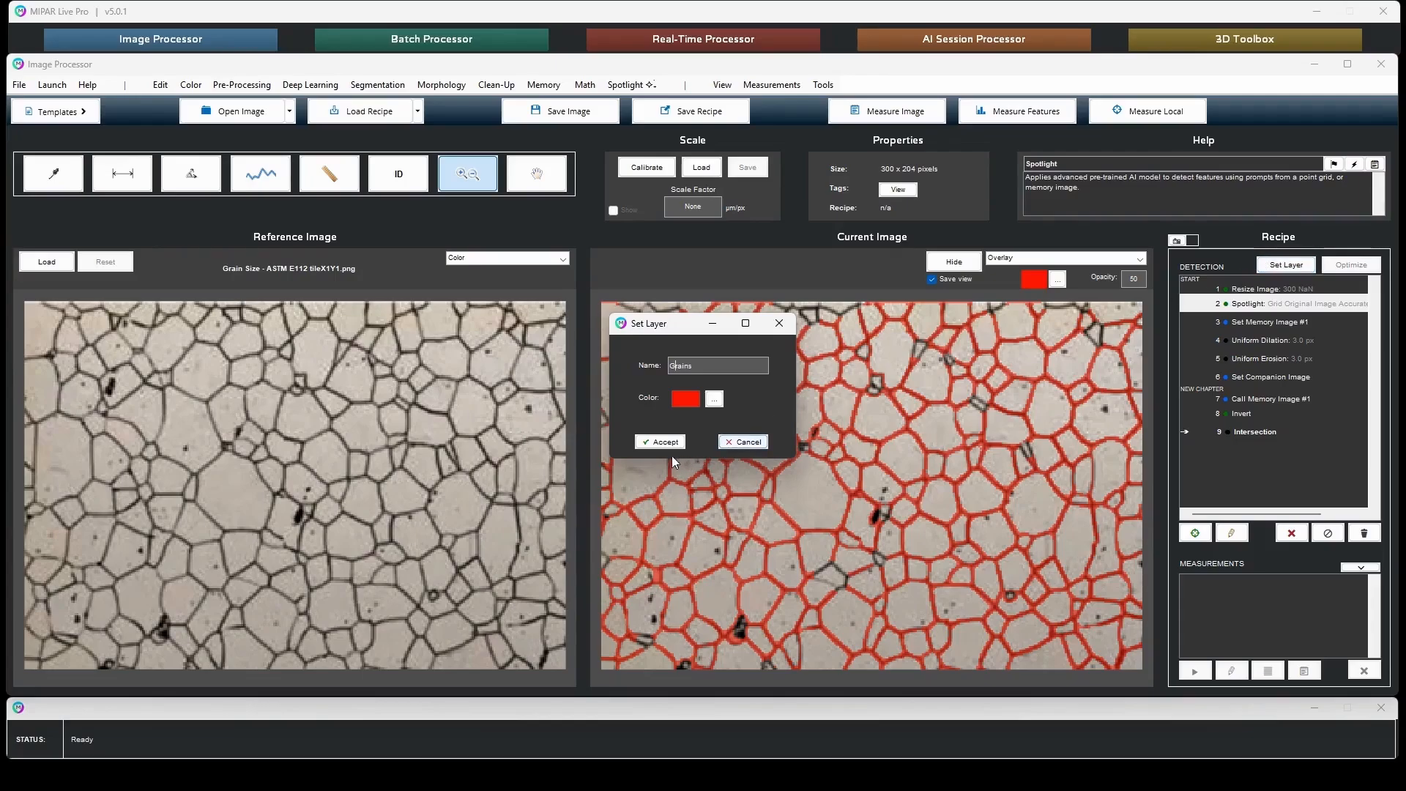
pyautogui.click(662, 441)
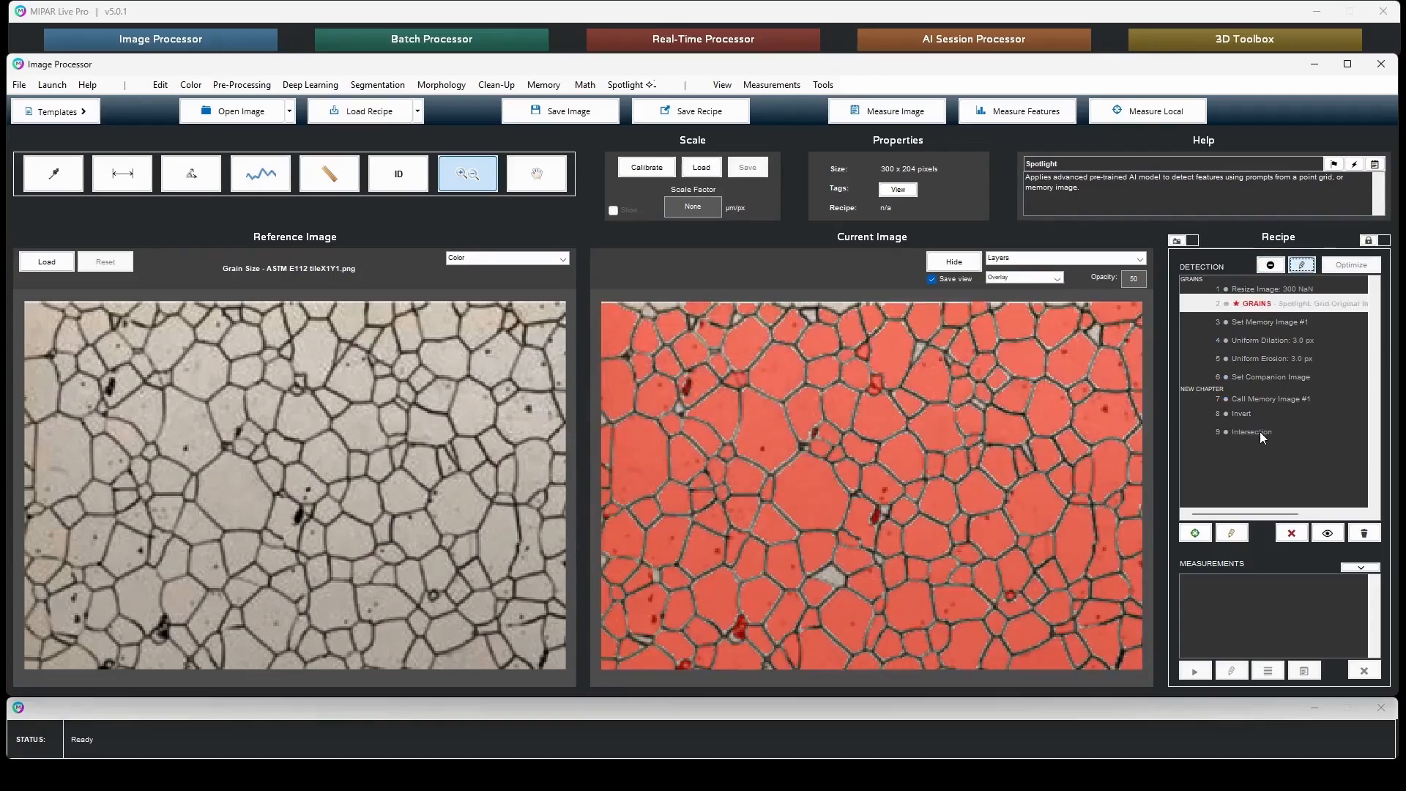
# - Set the Intersection step as a green layer named Boundaries
pyautogui.click(1260, 432)
pyautogui.click(1286, 265)
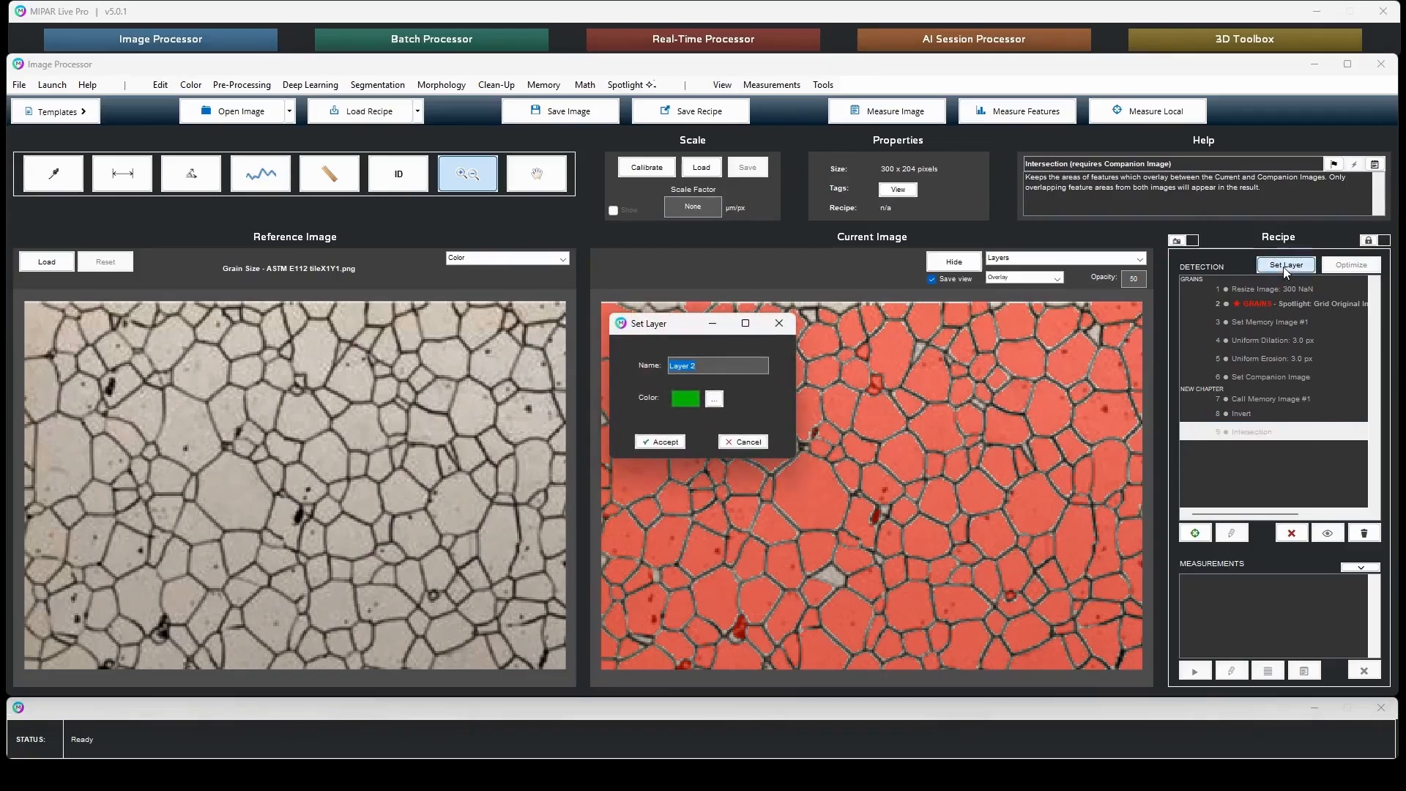
pyautogui.write('Boundaries')
pyautogui.press('Return')
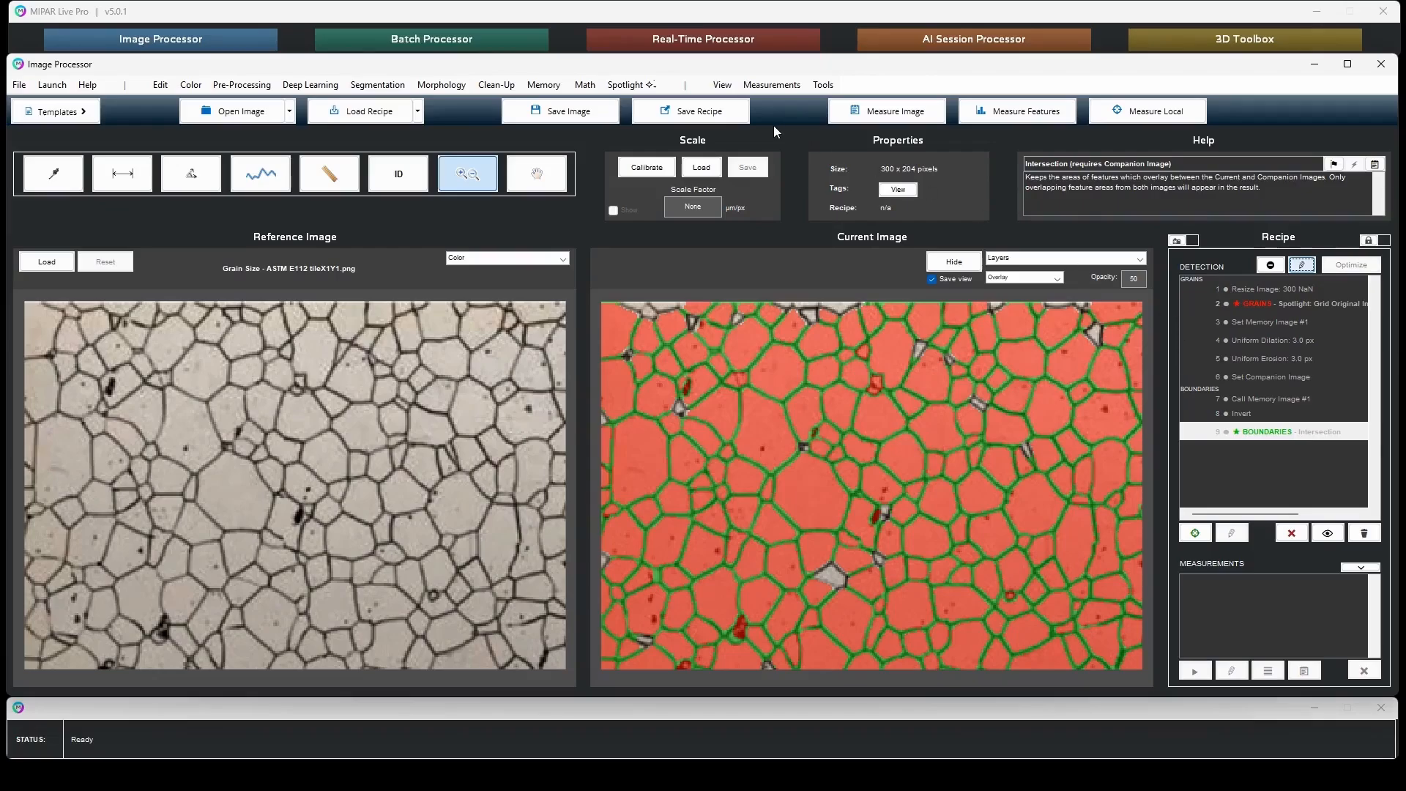
# - Save the recipe as AutoTrace.rcp in the Internal Example folder, replacing the existing file
pyautogui.click(649, 109)
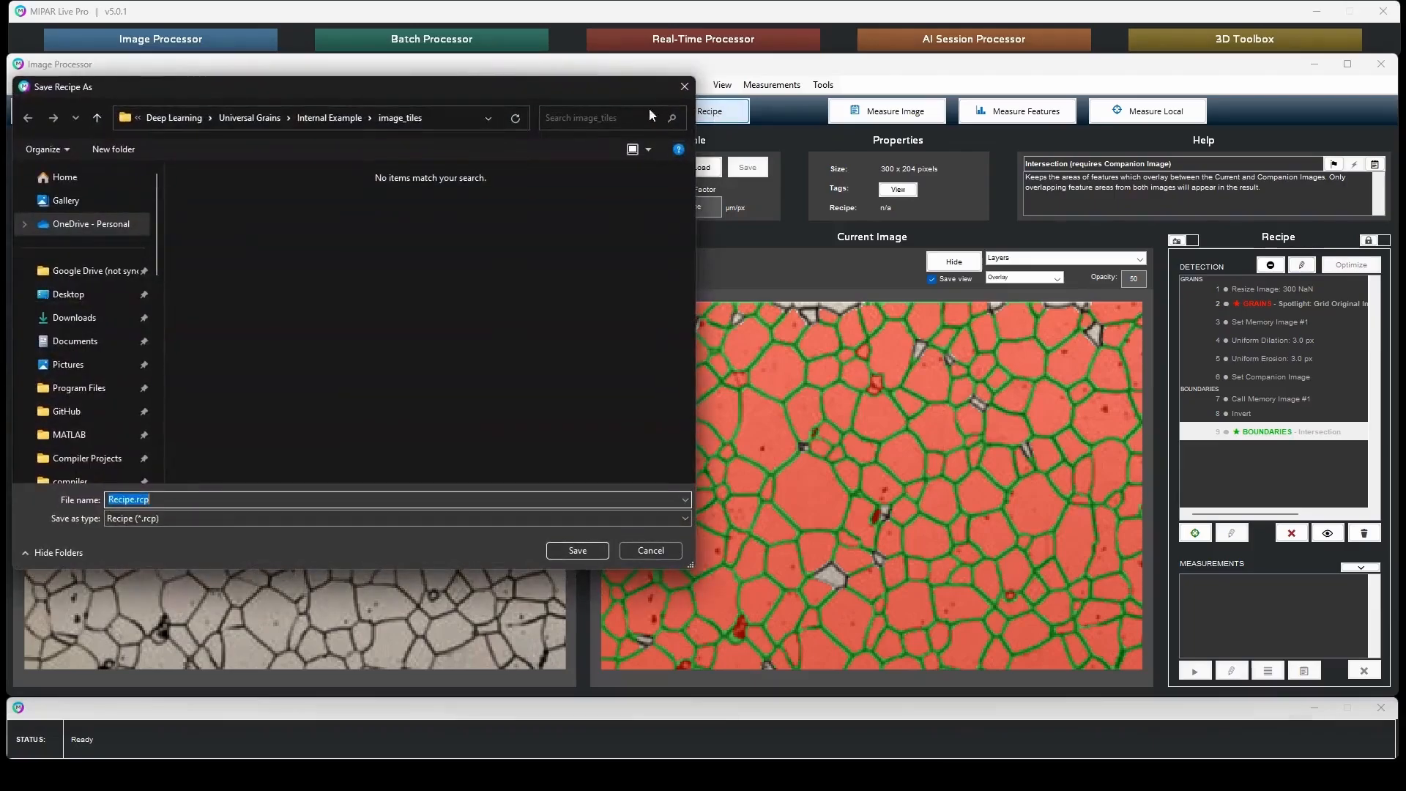
pyautogui.click(330, 117)
pyautogui.click(314, 226)
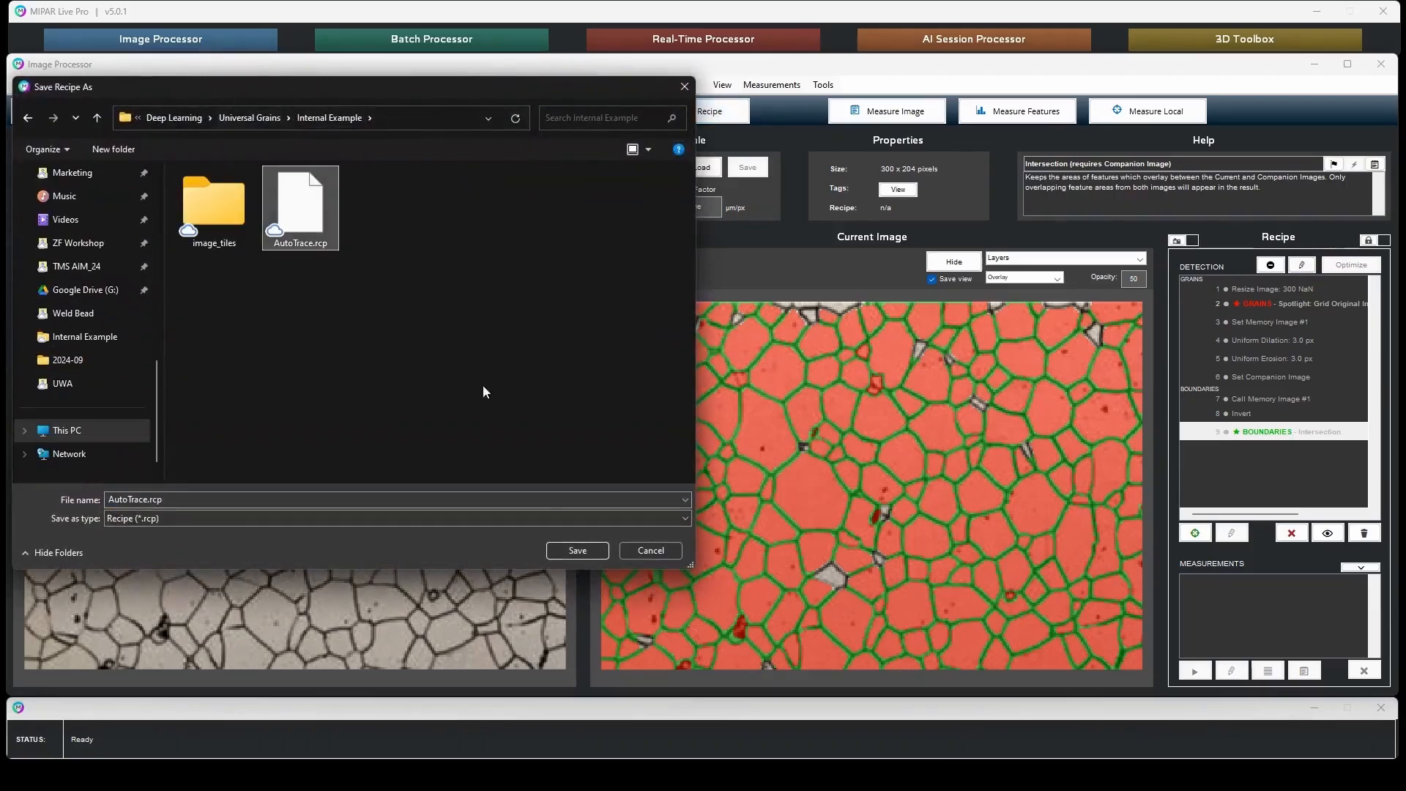
pyautogui.click(578, 550)
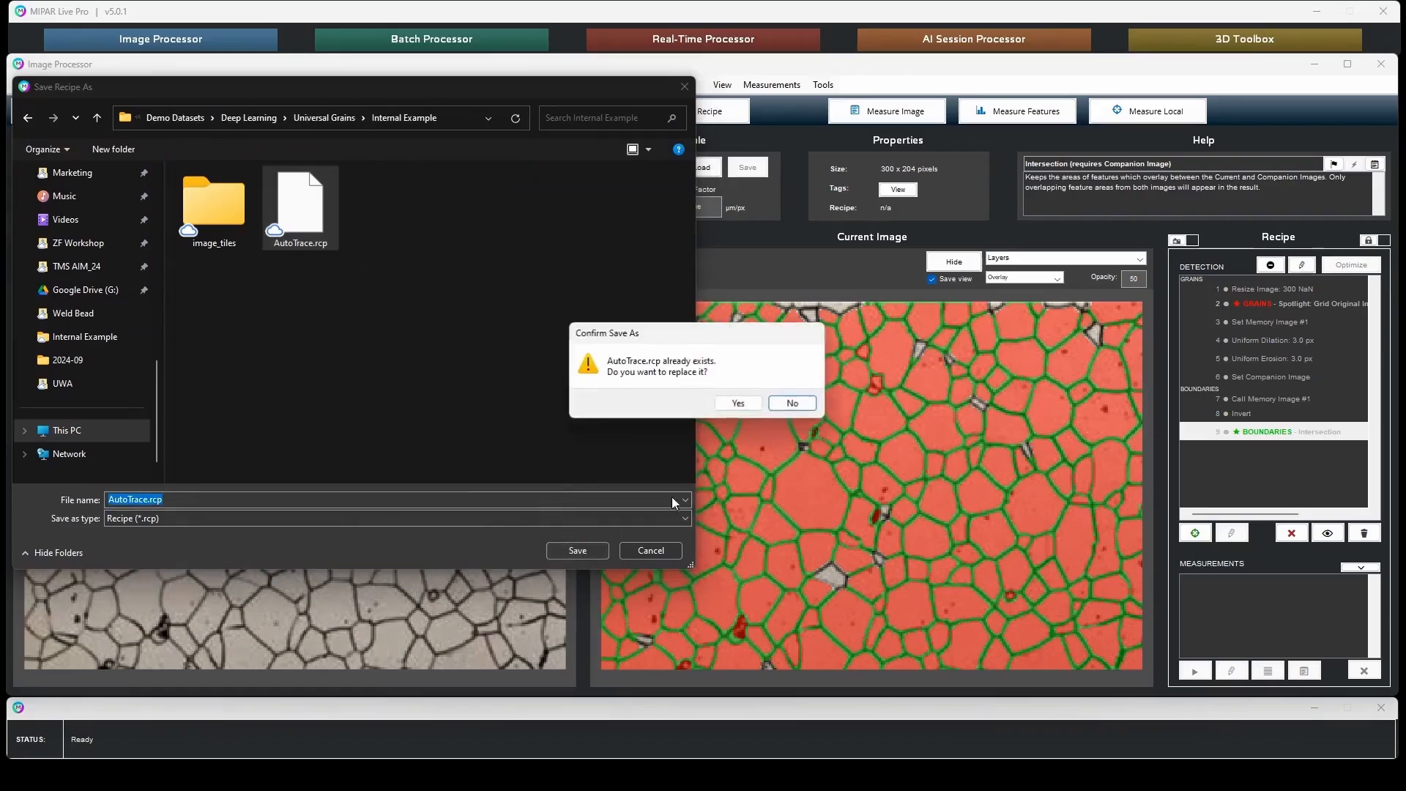
pyautogui.click(738, 404)
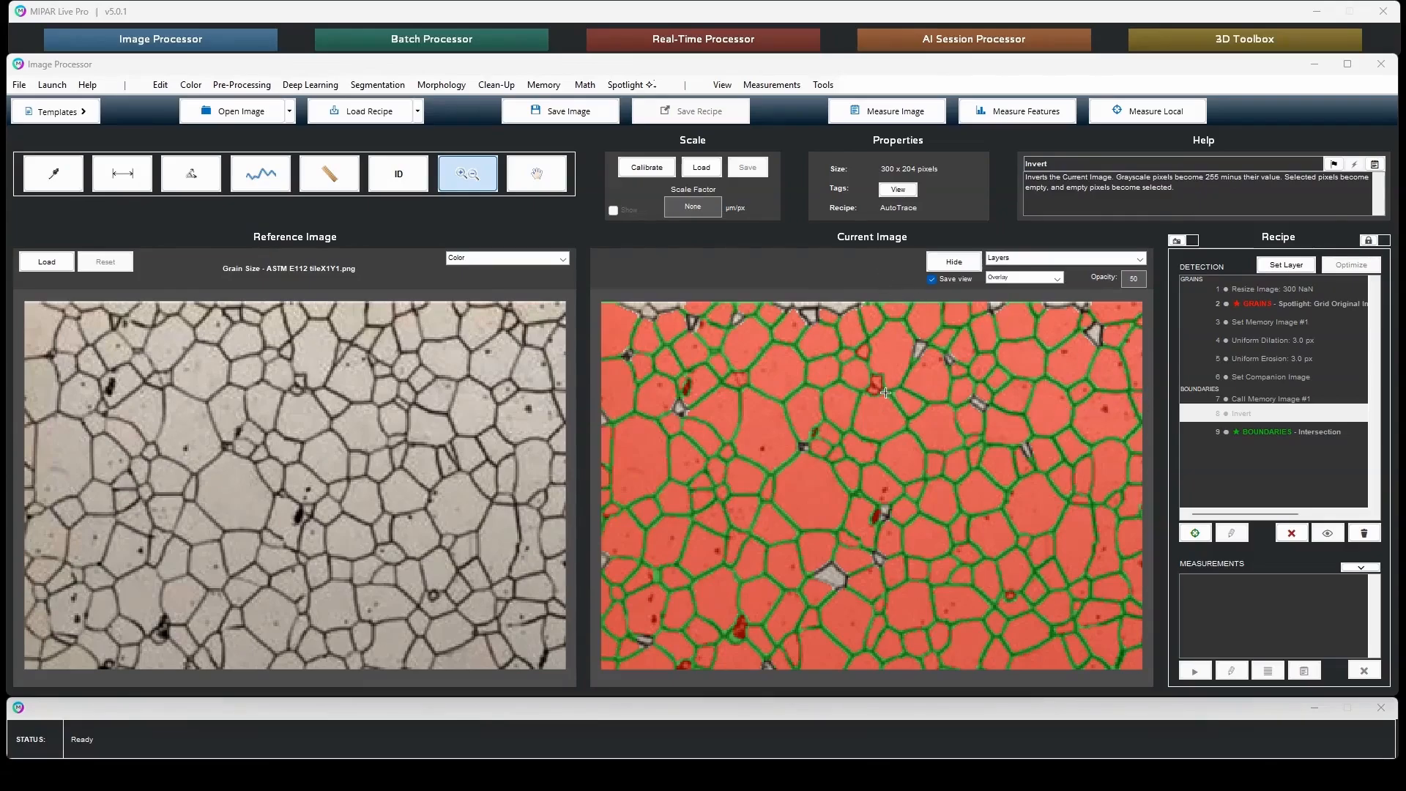
# - Open the Ceramic Largest Grain tileX2Y1 image with the recipe reloaded, and compare it with the layer overlay hidden and shown
pyautogui.click(183, 139)
pyautogui.click(220, 112)
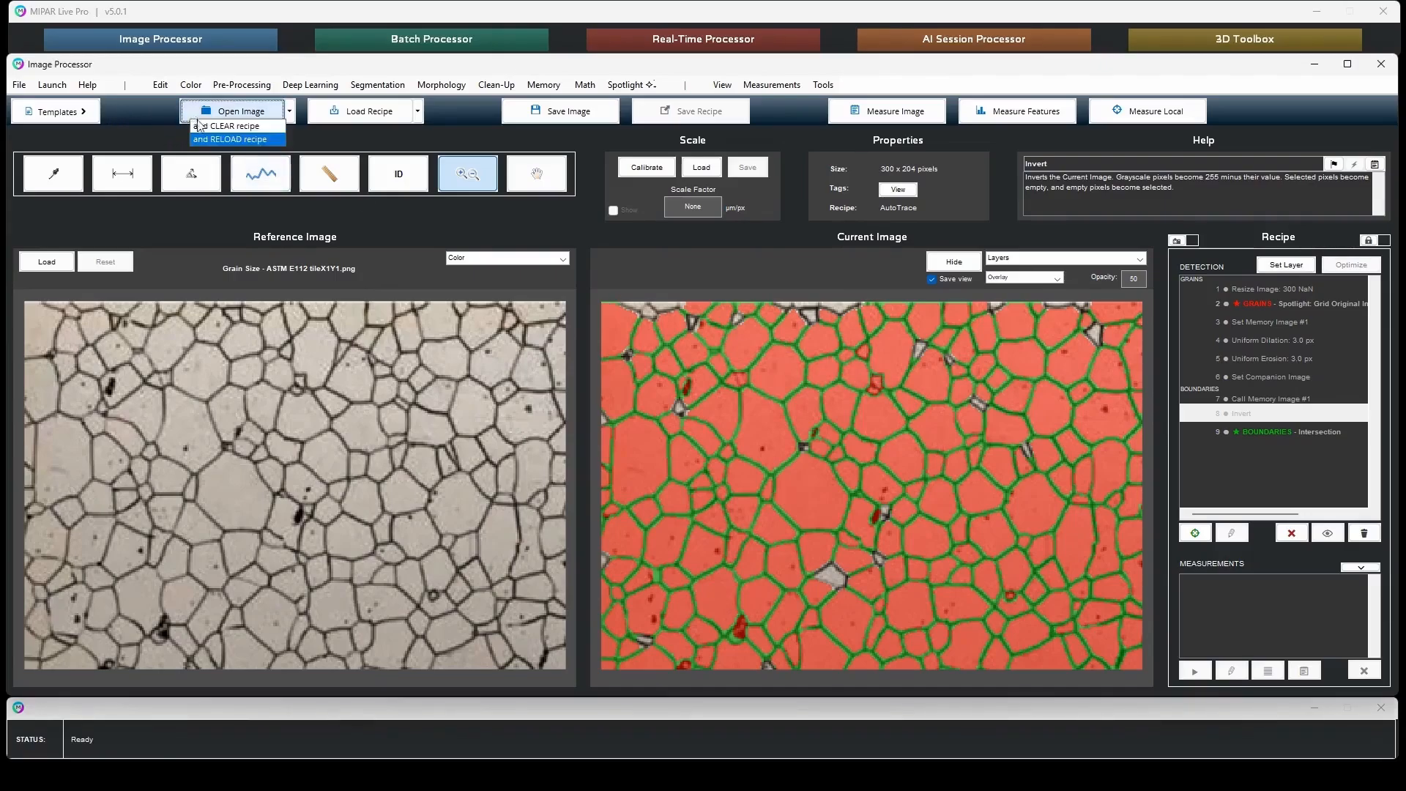
pyautogui.click(208, 138)
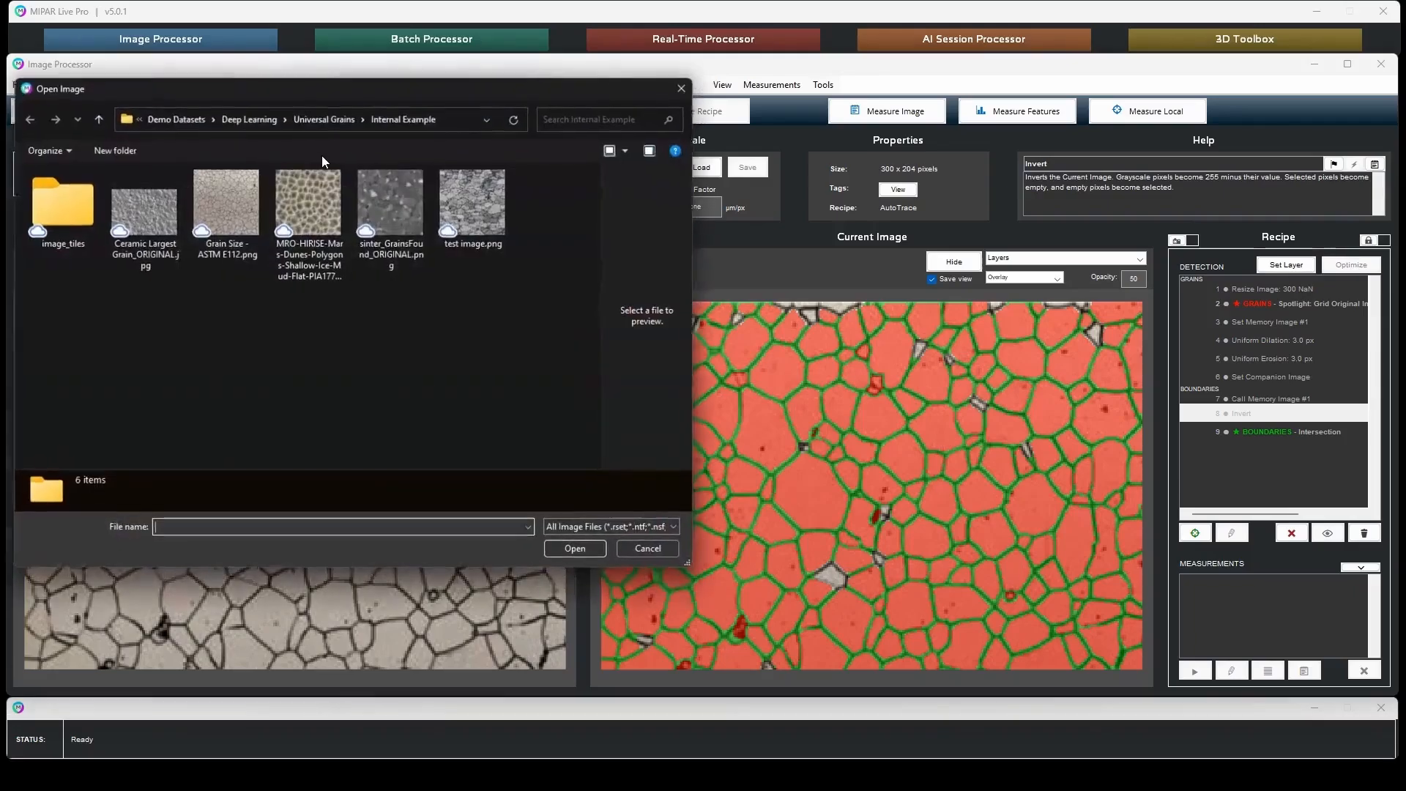
pyautogui.doubleClick(66, 215)
pyautogui.doubleClick(224, 212)
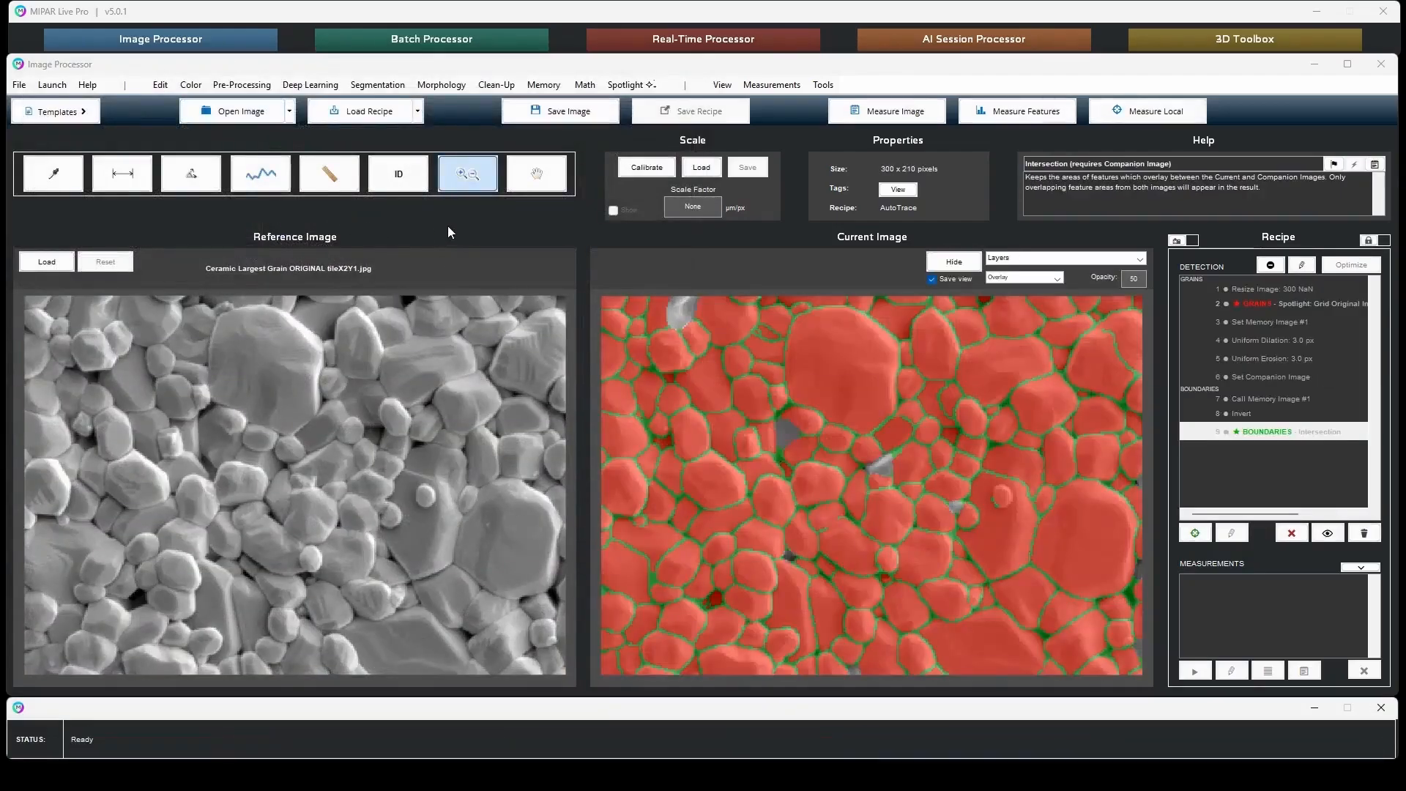
pyautogui.click(955, 262)
pyautogui.click(955, 263)
pyautogui.click(955, 262)
pyautogui.click(955, 262)
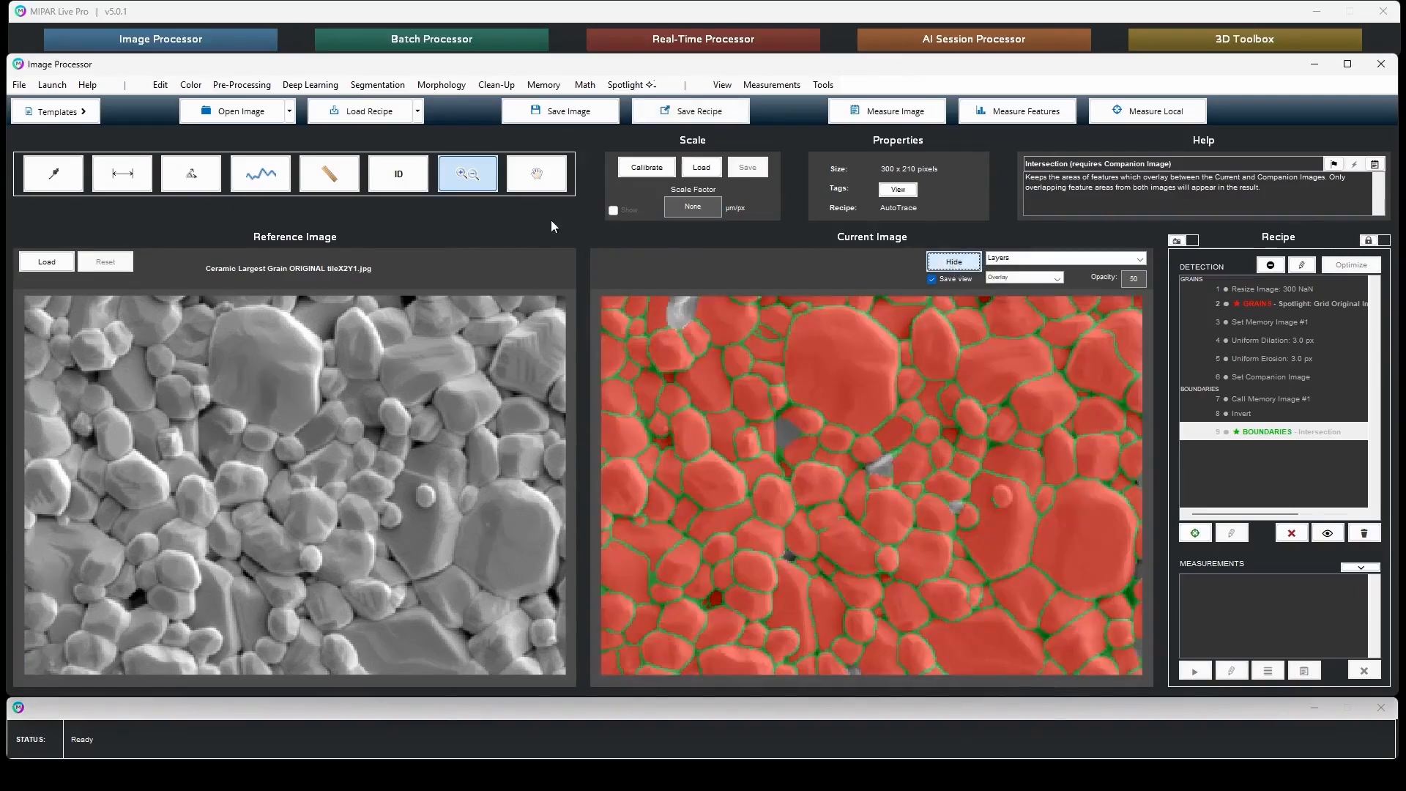
# - Open the MRO-HIRISE Mars Dunes tileX1Y1 image with the recipe reloaded, and check the layers against the bare image
pyautogui.click(268, 111)
pyautogui.click(253, 136)
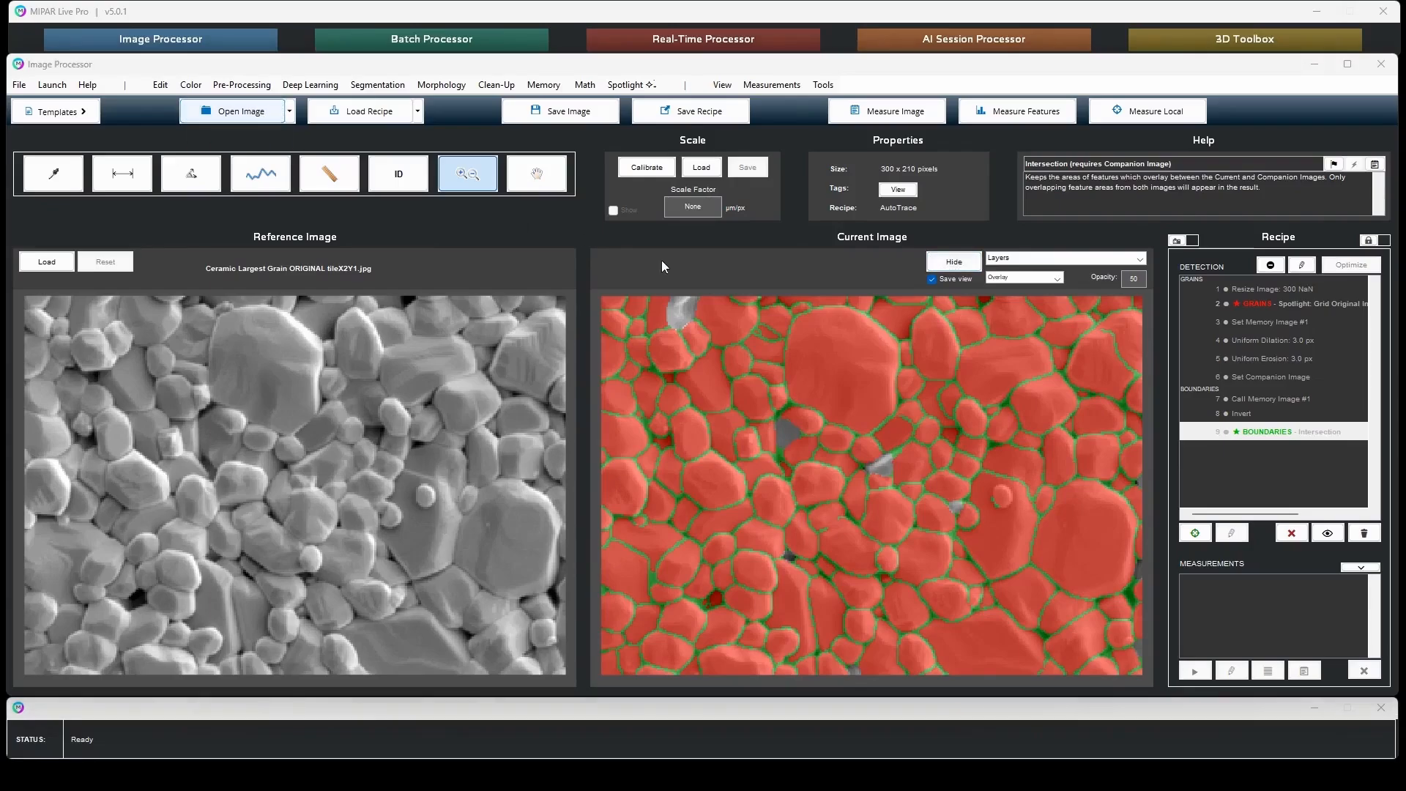
pyautogui.doubleClick(138, 327)
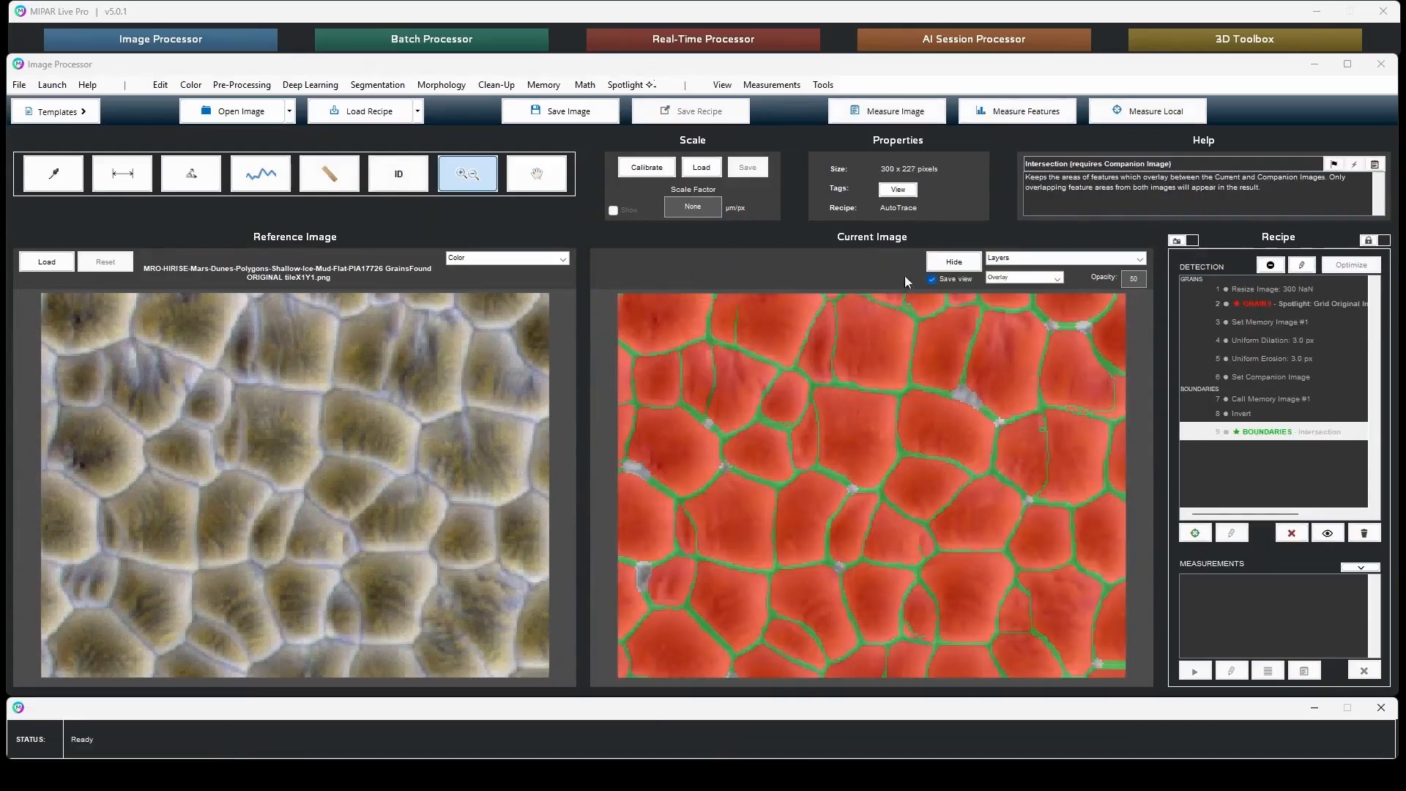
pyautogui.click(958, 264)
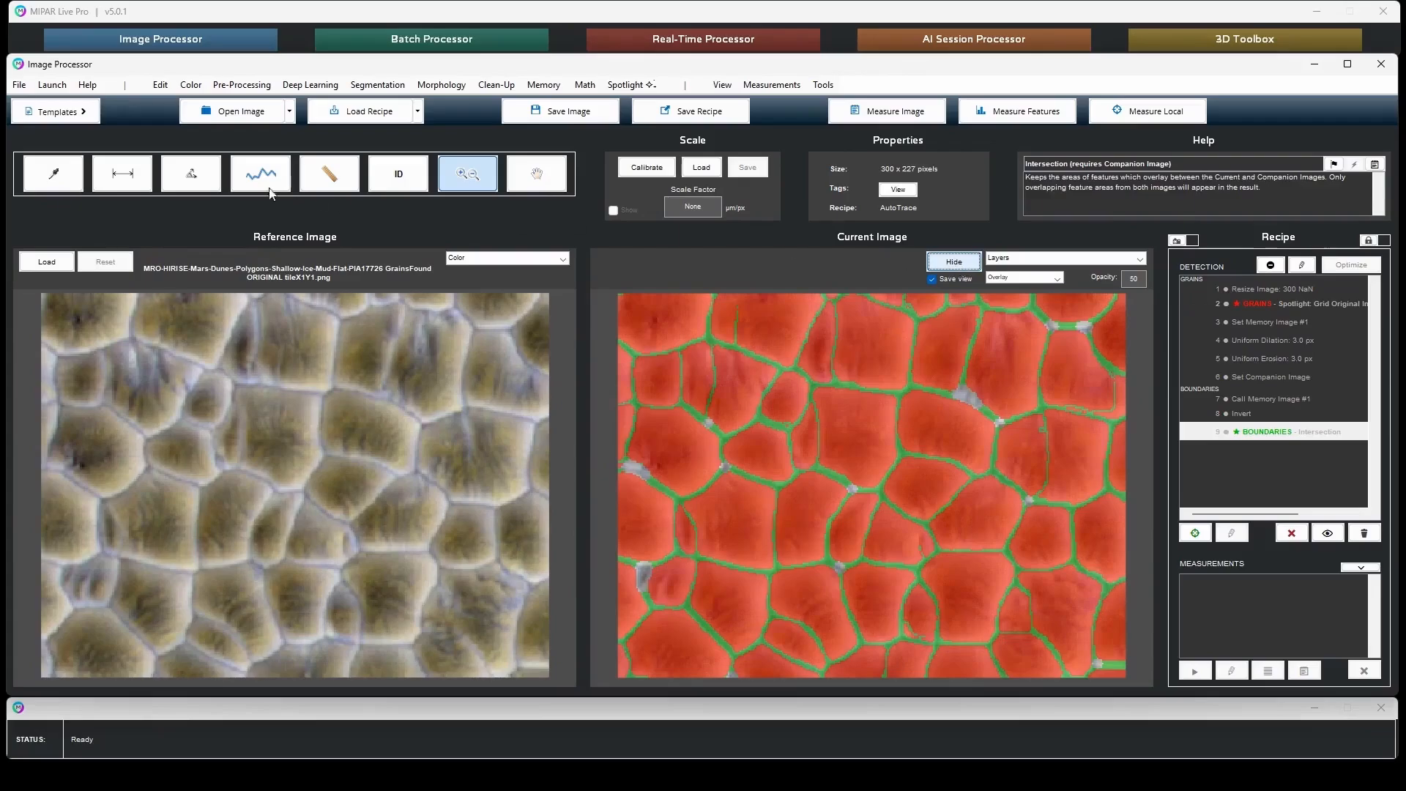
# - Open the sinter GrainsFound tileX1Y1 image with the recipe reloaded, and check its grain and boundary overlay
pyautogui.click(232, 115)
pyautogui.click(234, 139)
pyautogui.doubleClick(464, 313)
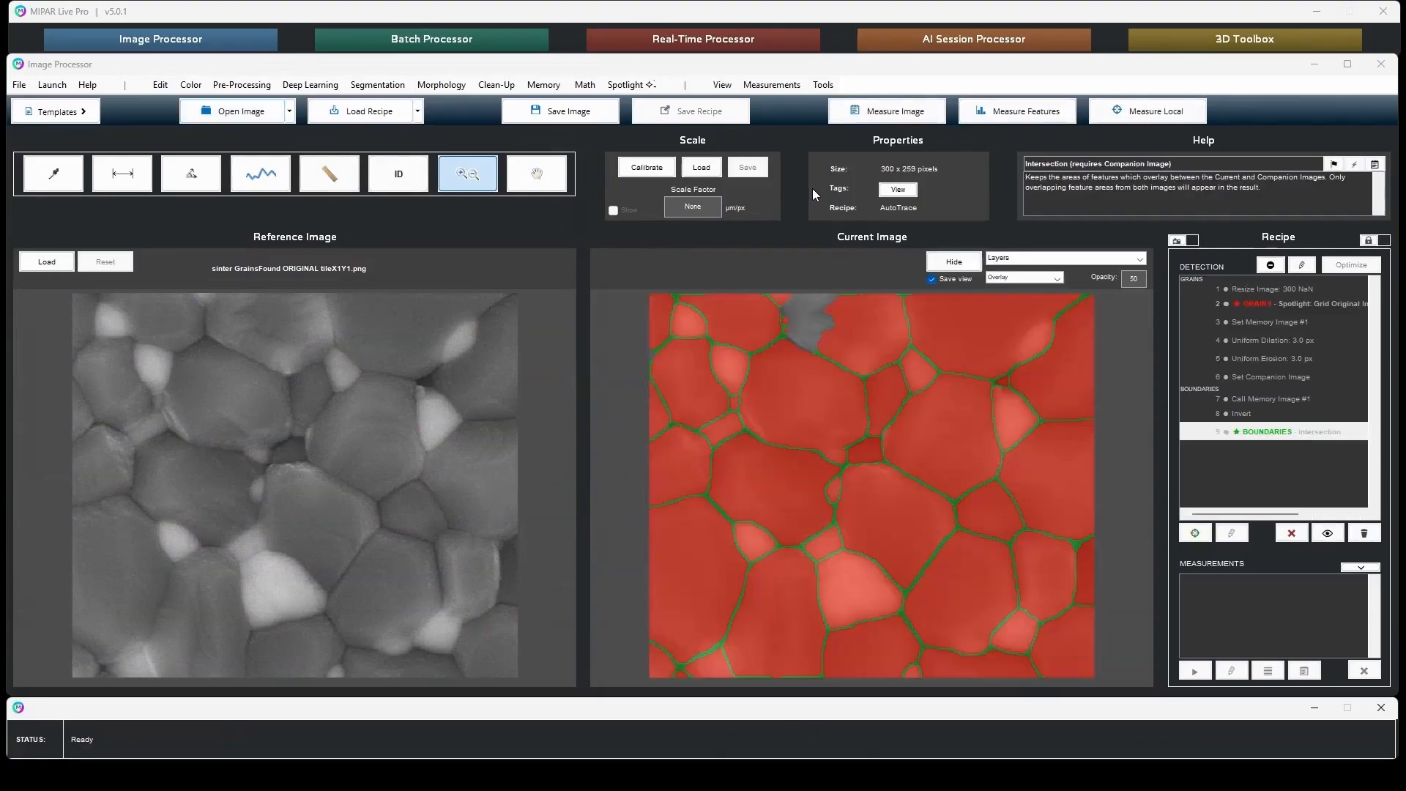
pyautogui.click(956, 264)
pyautogui.click(956, 264)
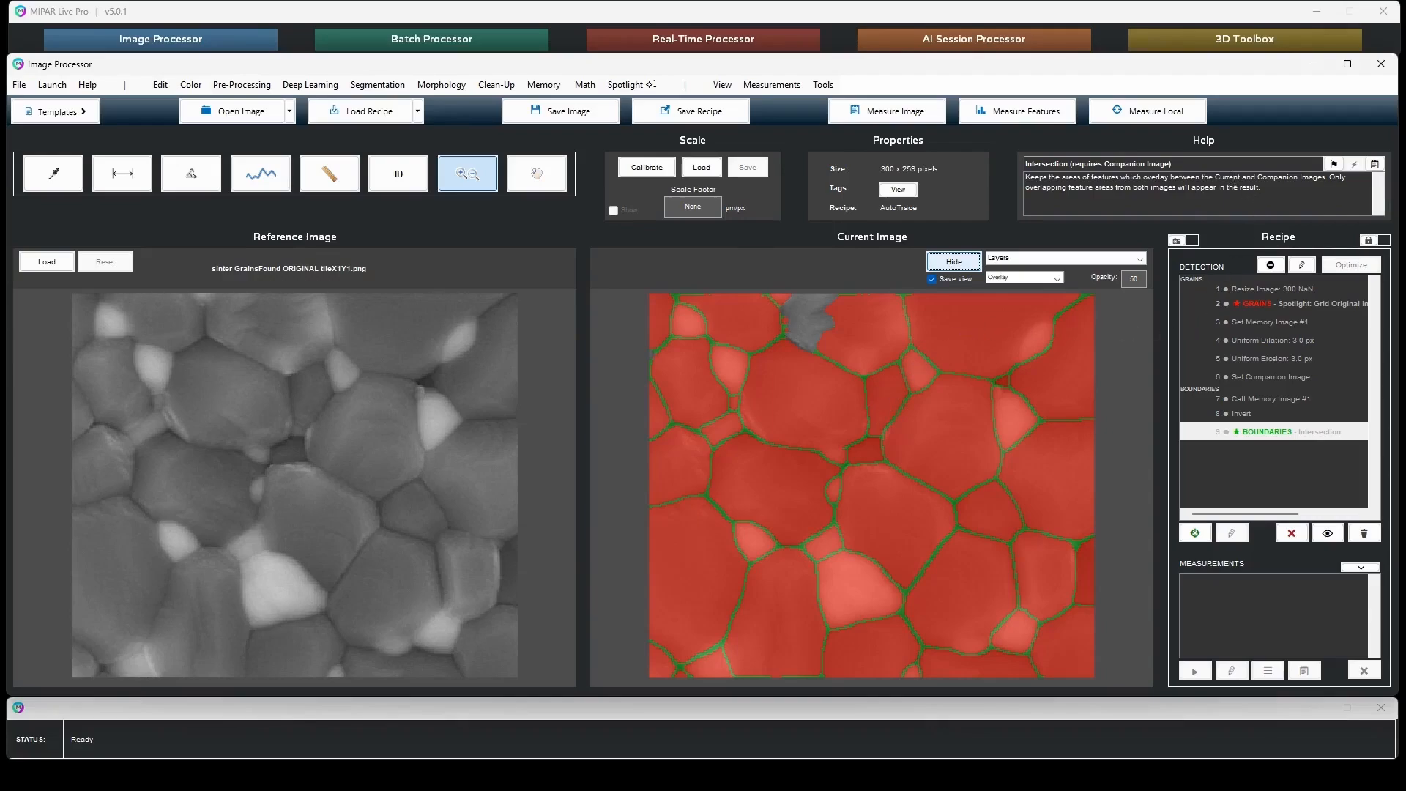
# - Close the Image Processor and load the AutoTrace recipe in the Batch Processor
pyautogui.click(1381, 64)
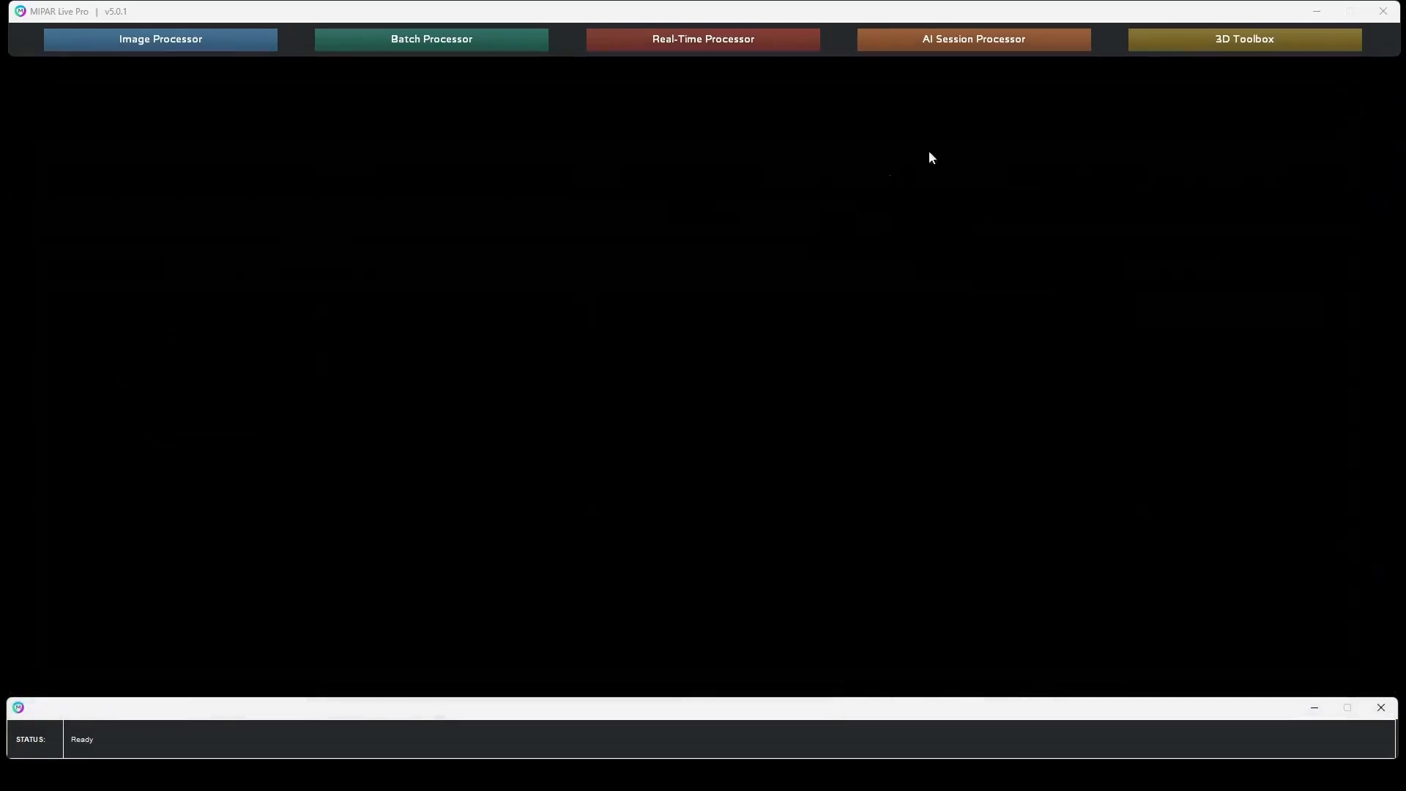
pyautogui.click(984, 44)
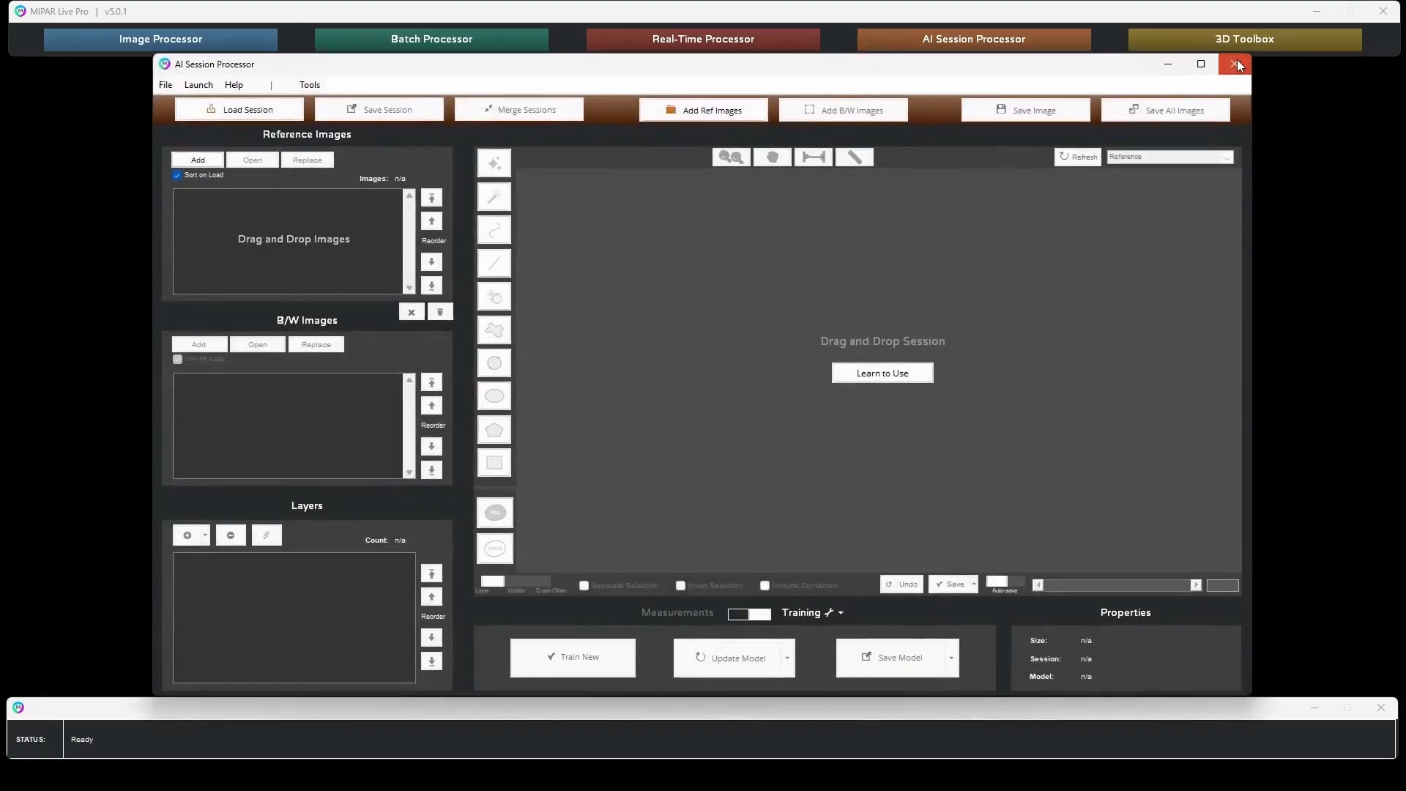
pyautogui.click(1235, 62)
pyautogui.click(516, 44)
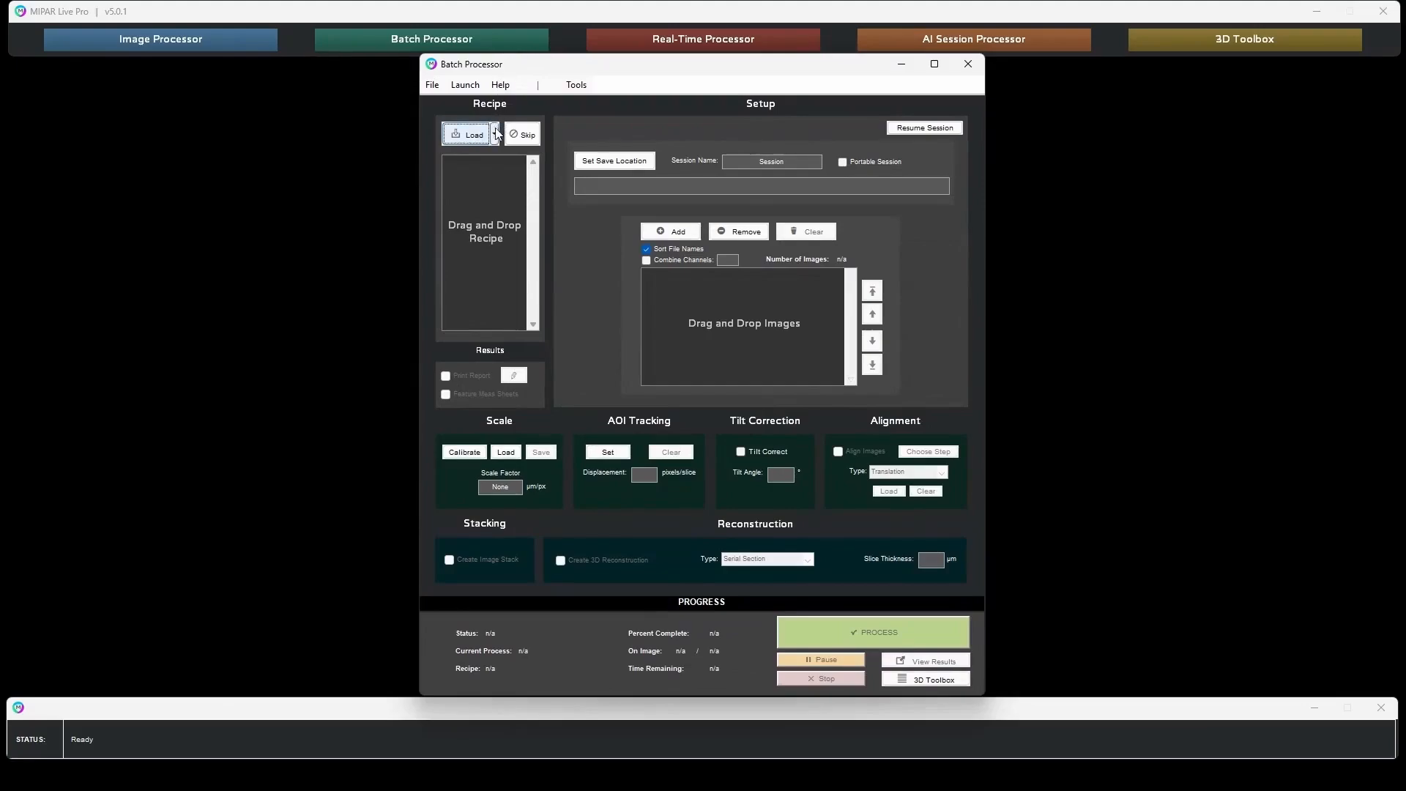
pyautogui.click(486, 136)
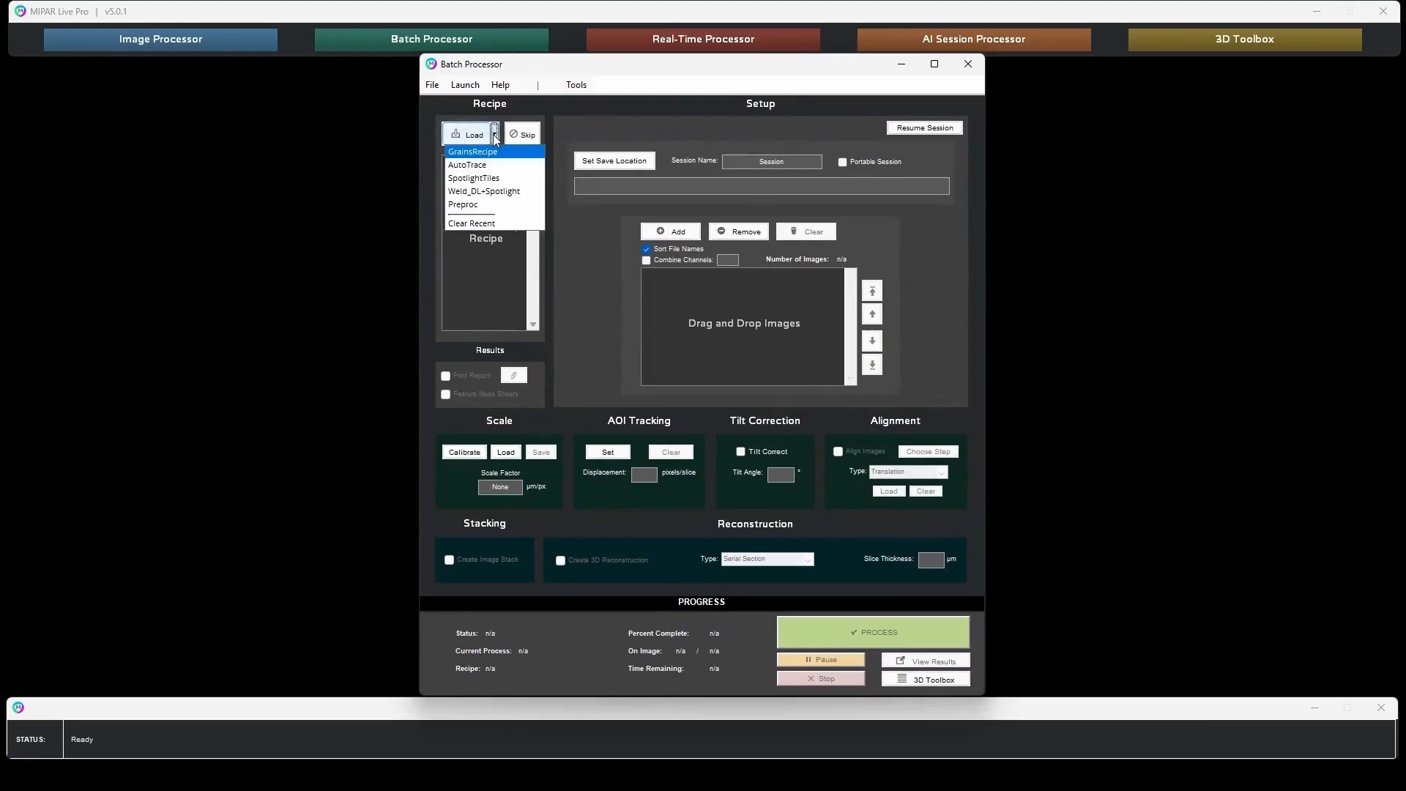
pyautogui.click(480, 164)
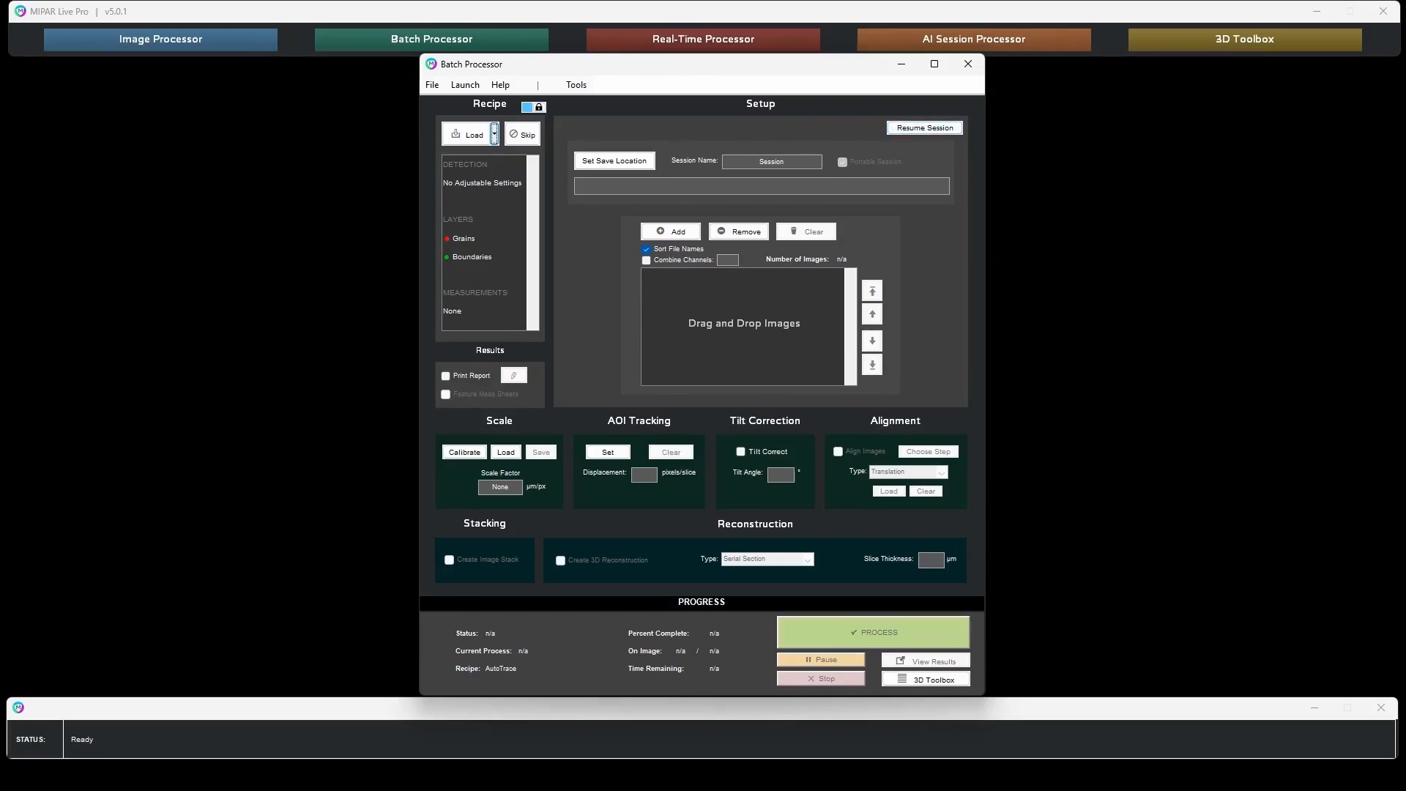
# - Add all the extracted grain image tiles to the batch and name the session DL_Training
pyautogui.click(925, 129)
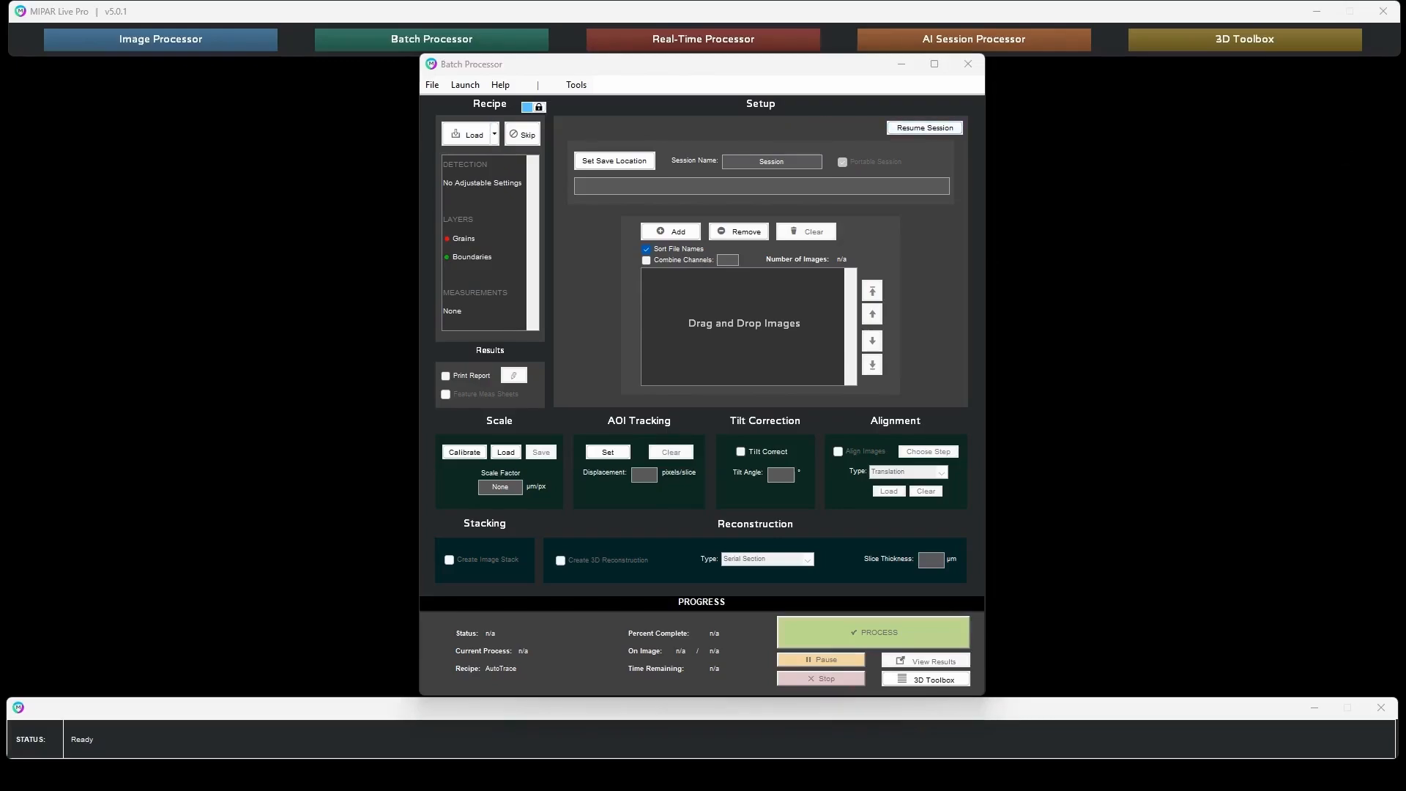
pyautogui.moveTo(1405, 220); pyautogui.dragTo(708, 308)
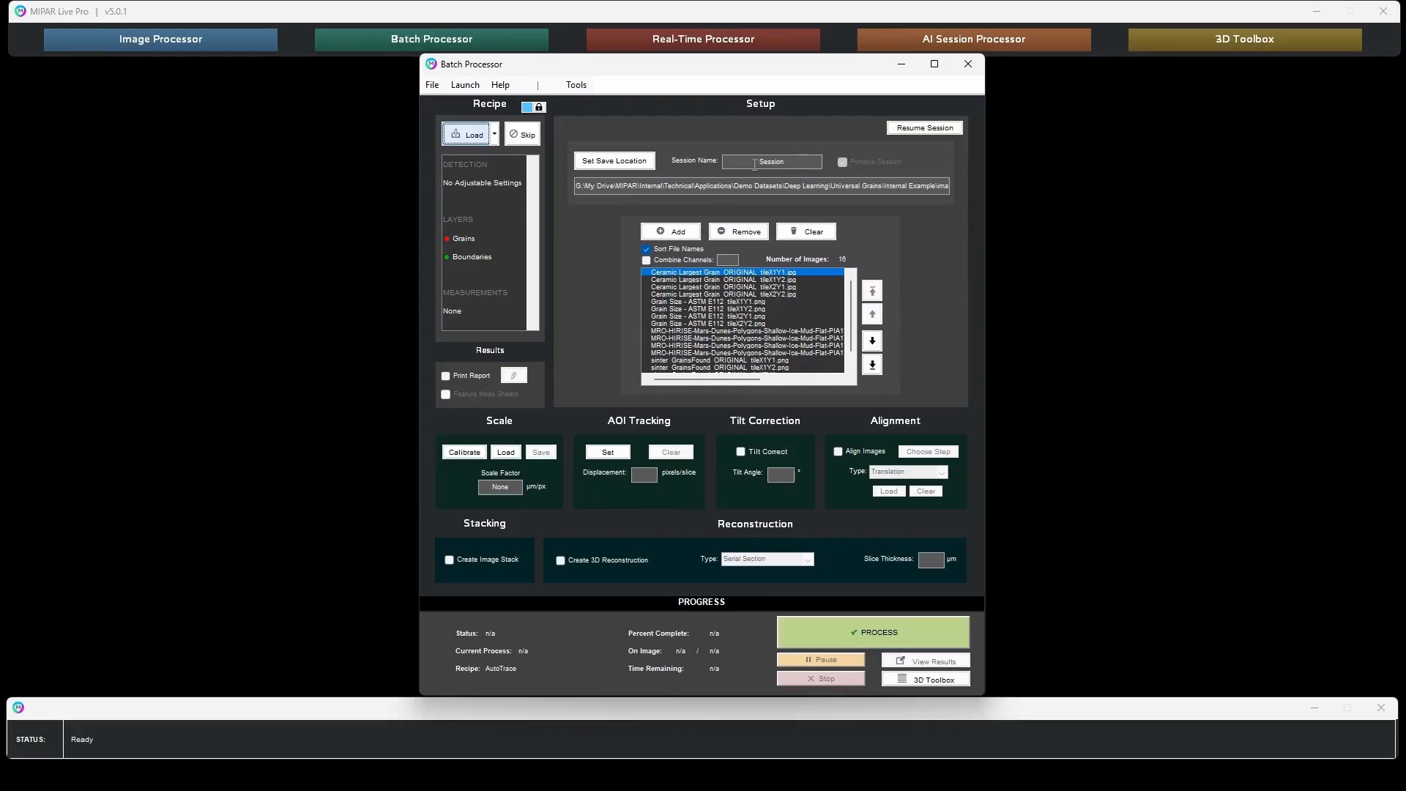
pyautogui.click(788, 161)
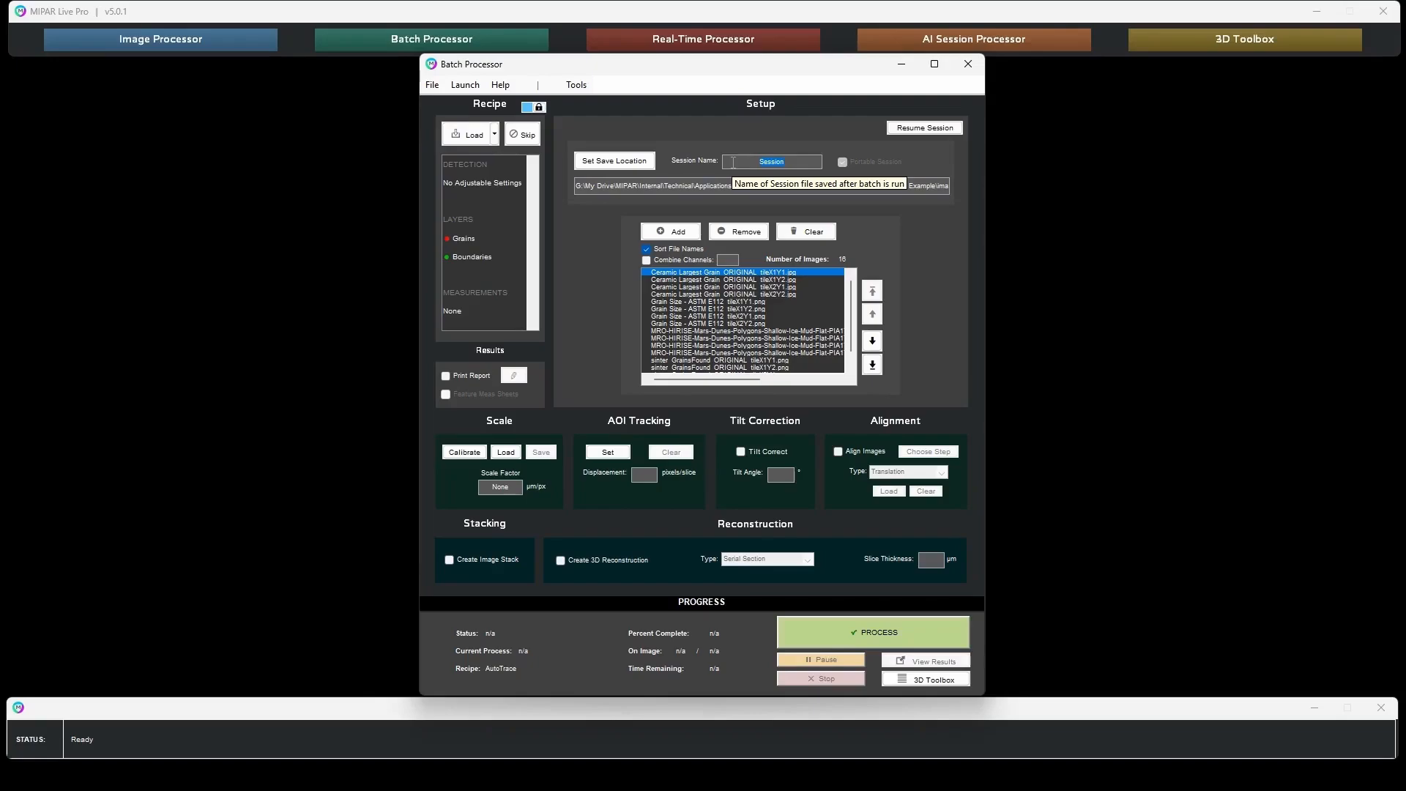
pyautogui.write('DL_Training')
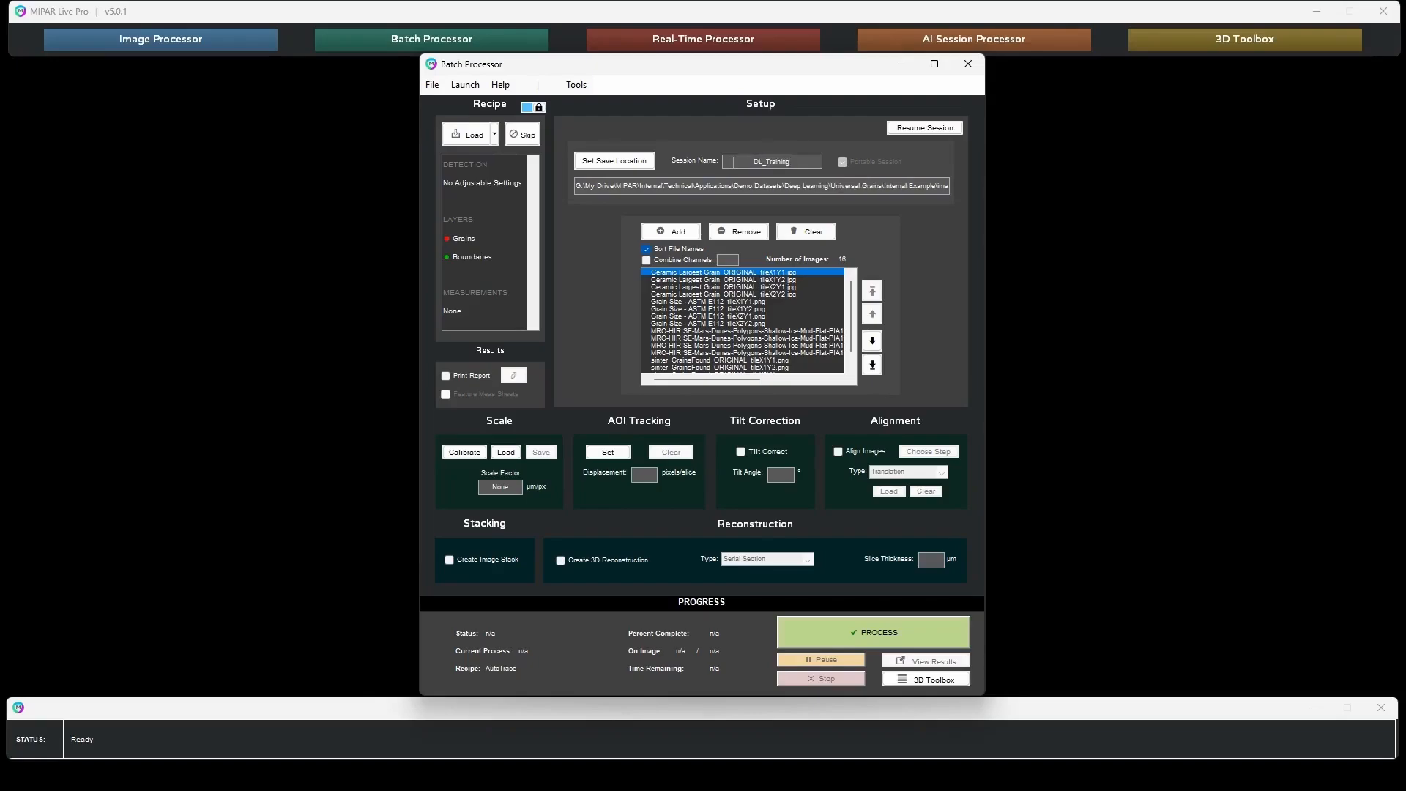
# - Process the batch and open its results in the AI Session Processor
pyautogui.click(892, 630)
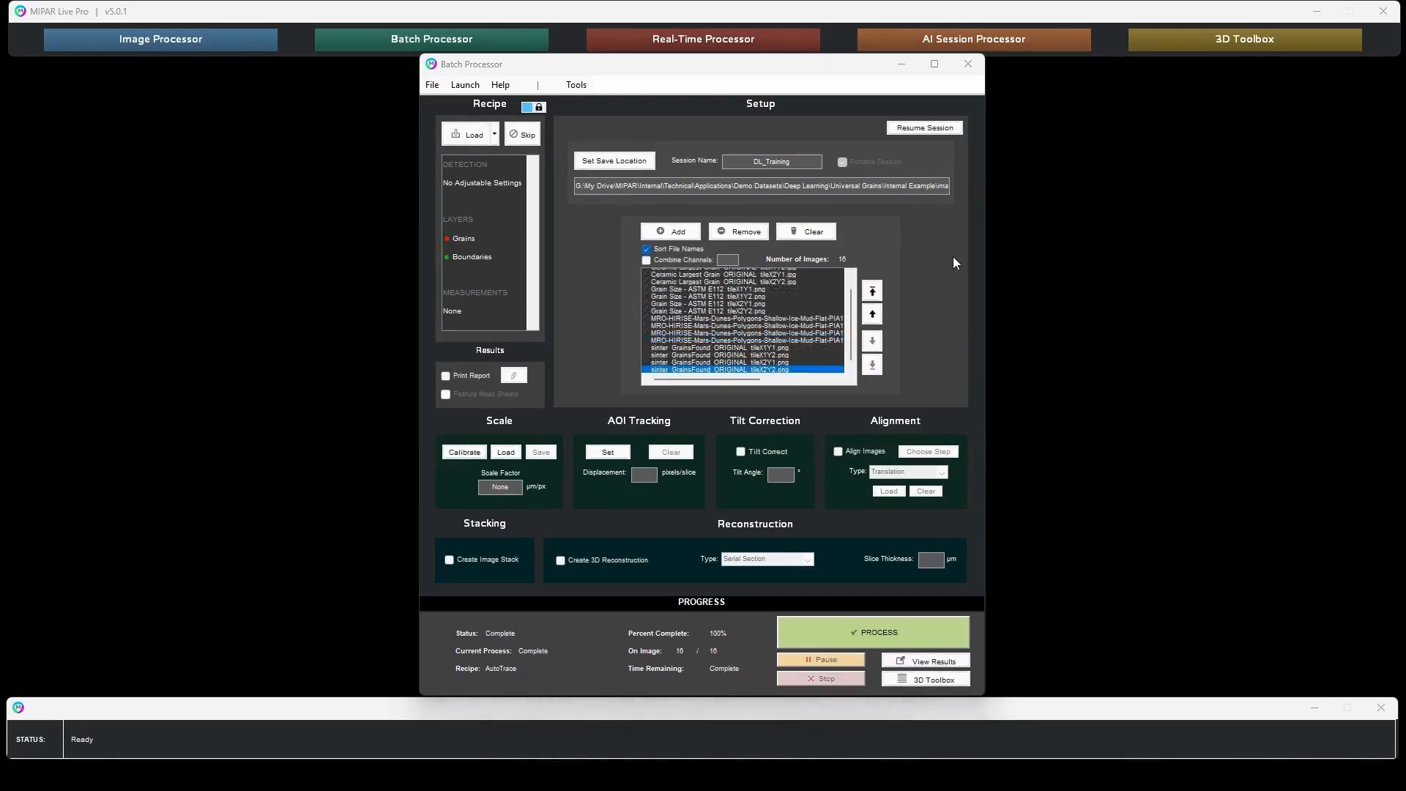
pyautogui.click(928, 662)
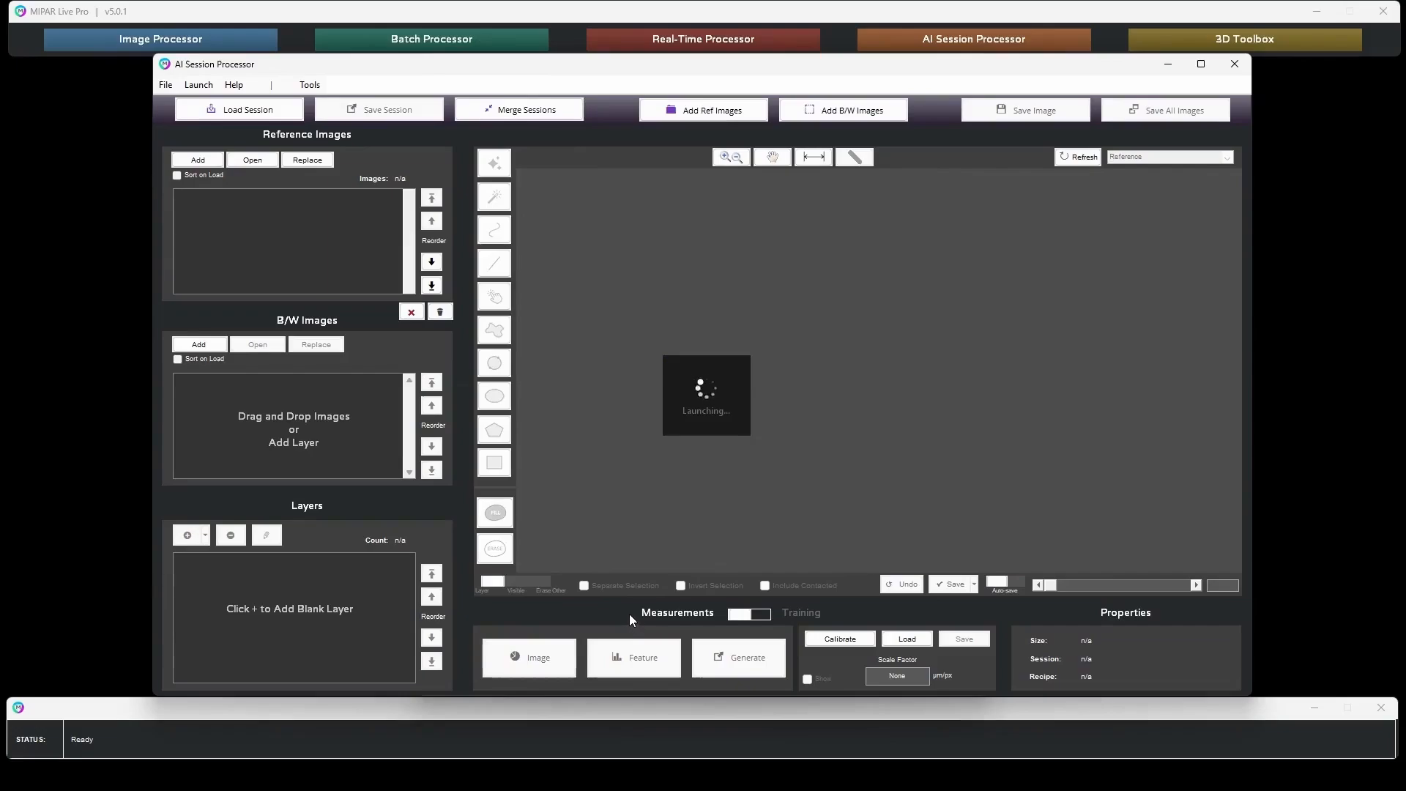
# - Examine the traced Grains and Boundaries layers on the ceramic, ASTM E112, MRO-HIRISE and sinter tiles of the session
pyautogui.click(1198, 586)
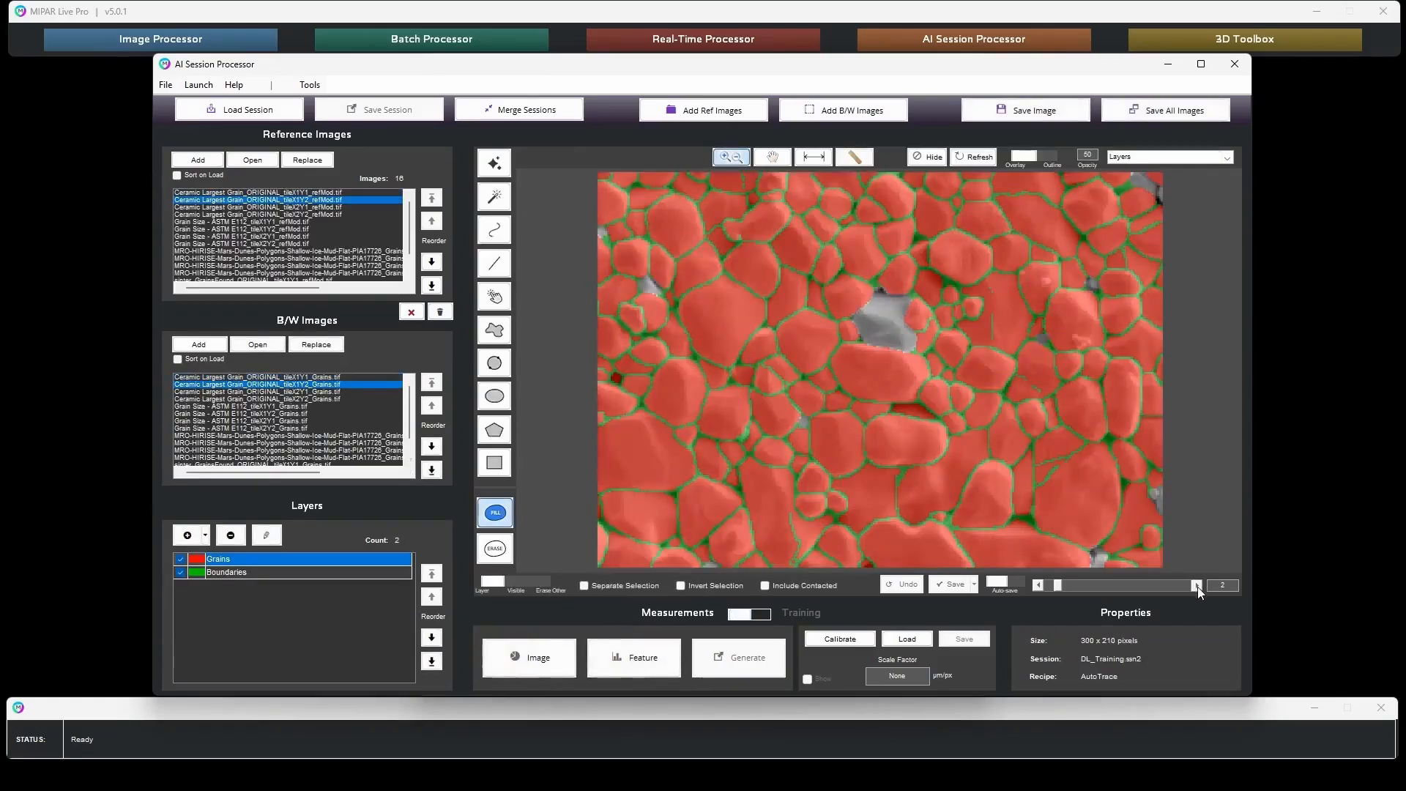
pyautogui.click(1198, 586)
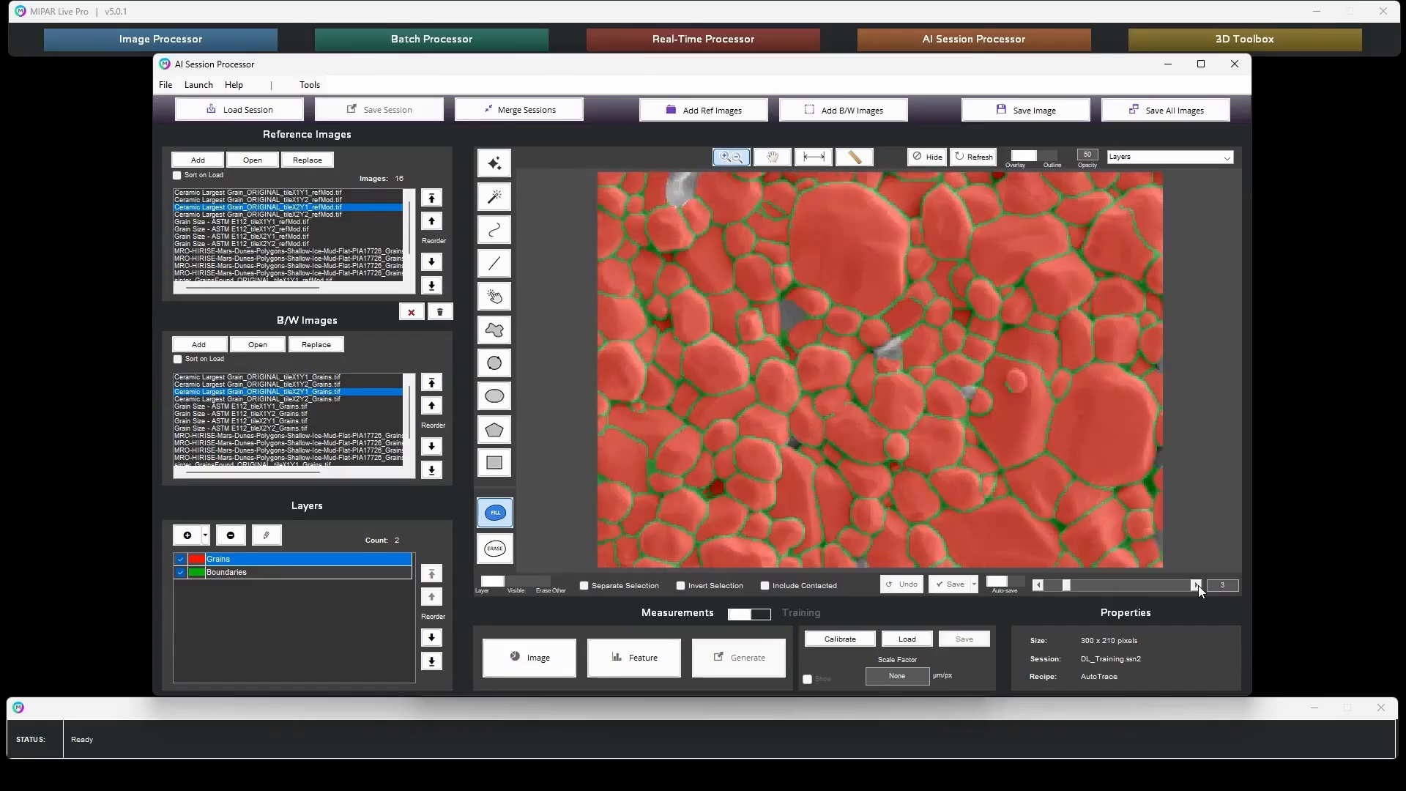
pyautogui.click(1198, 586)
pyautogui.click(1198, 586)
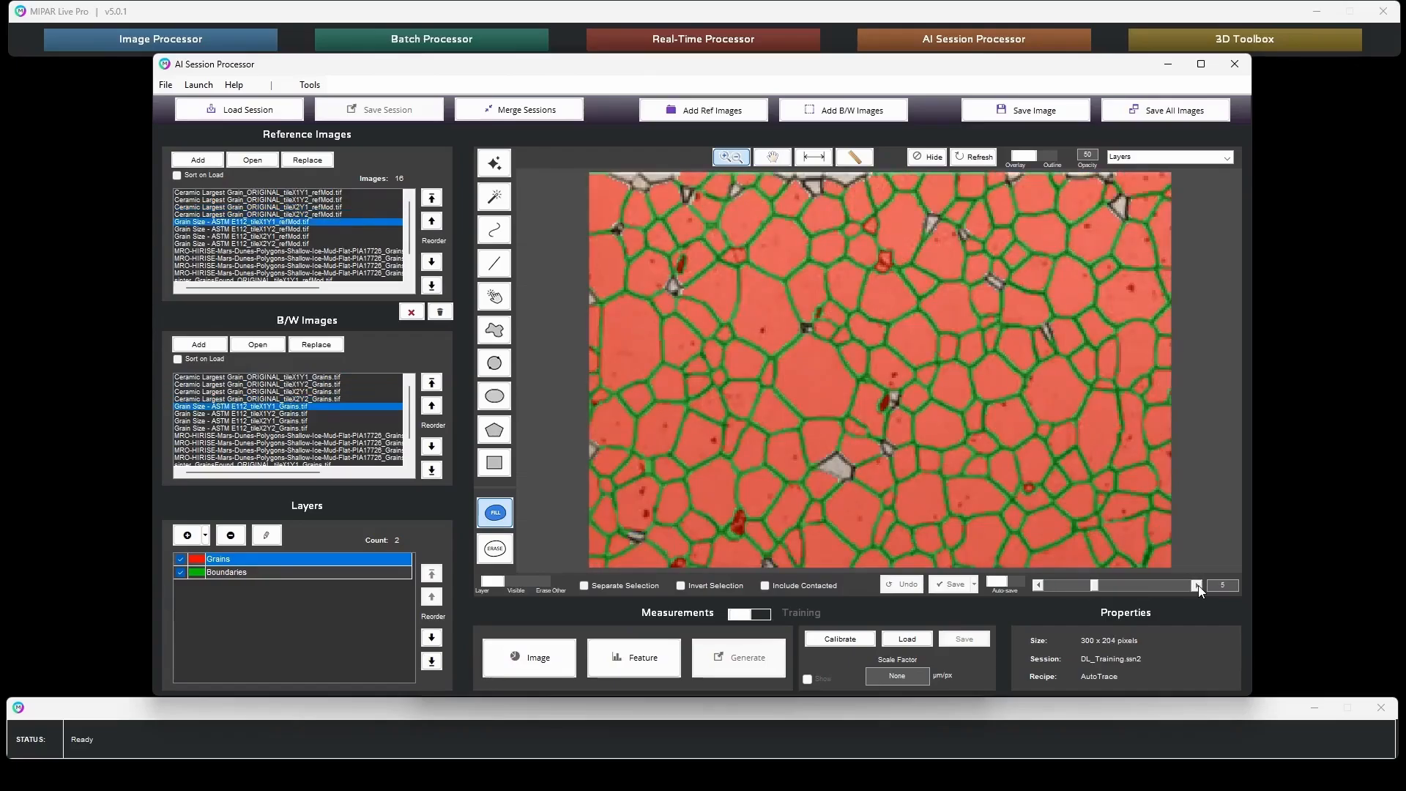
pyautogui.click(1198, 586)
pyautogui.click(1198, 586)
pyautogui.click(1198, 586)
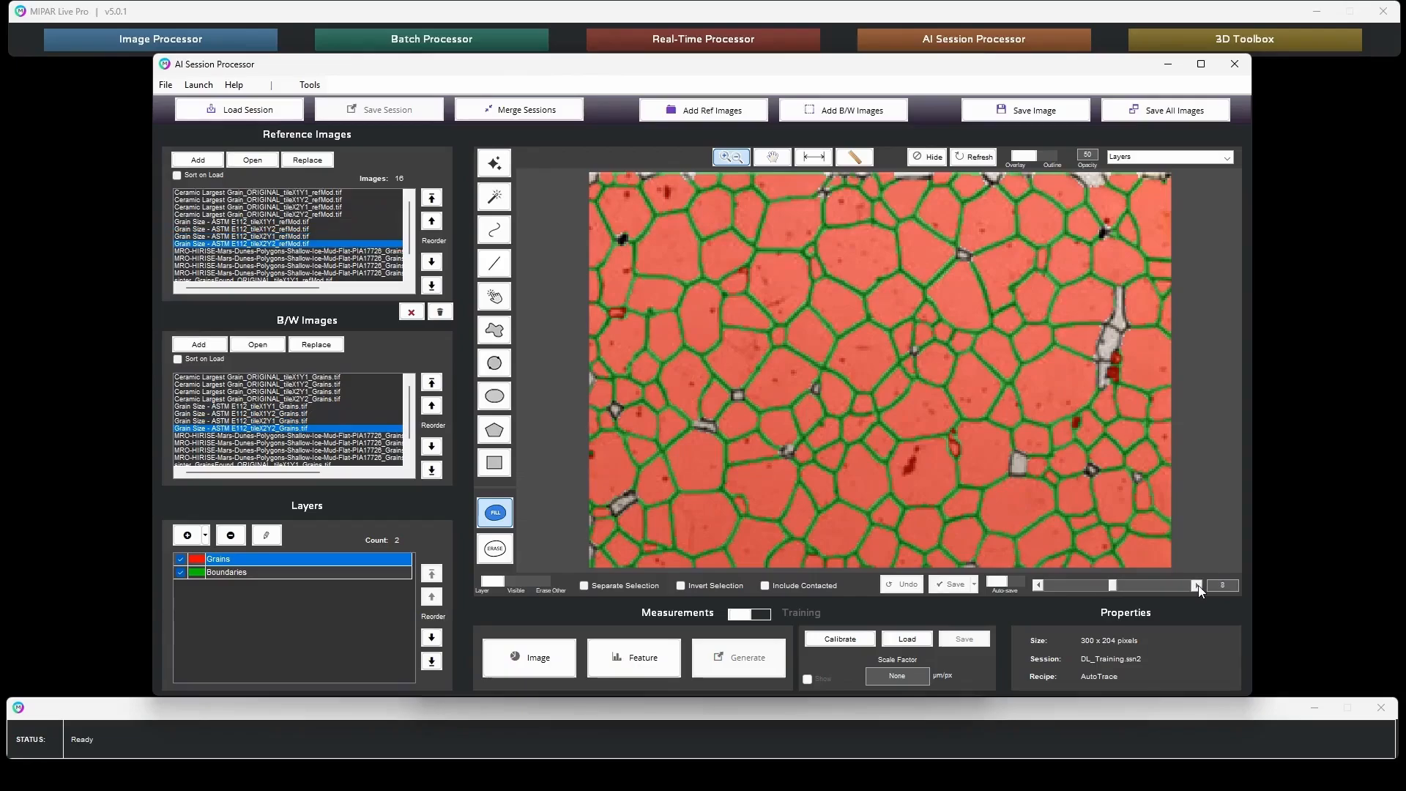
pyautogui.click(1198, 586)
pyautogui.click(1199, 585)
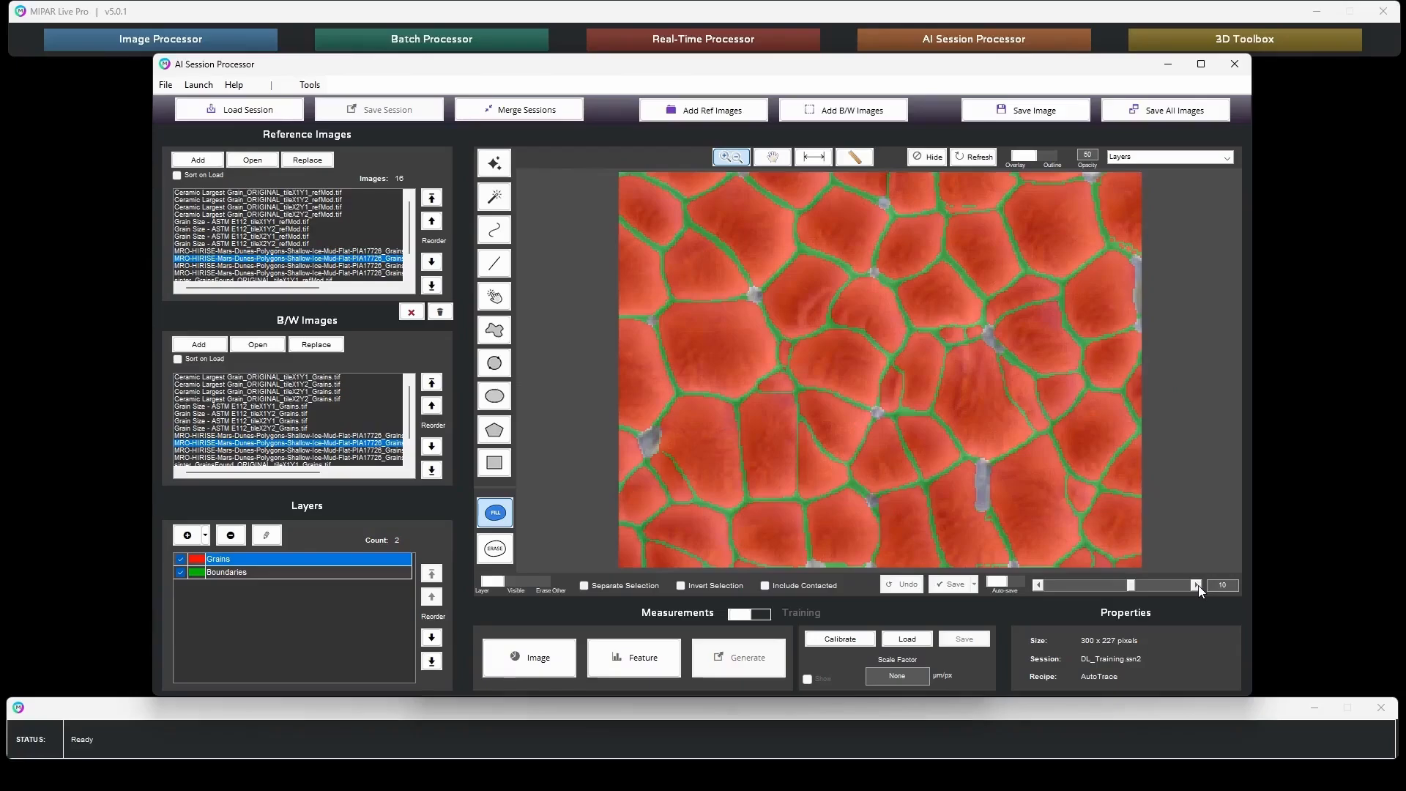
pyautogui.click(1198, 586)
pyautogui.click(1198, 586)
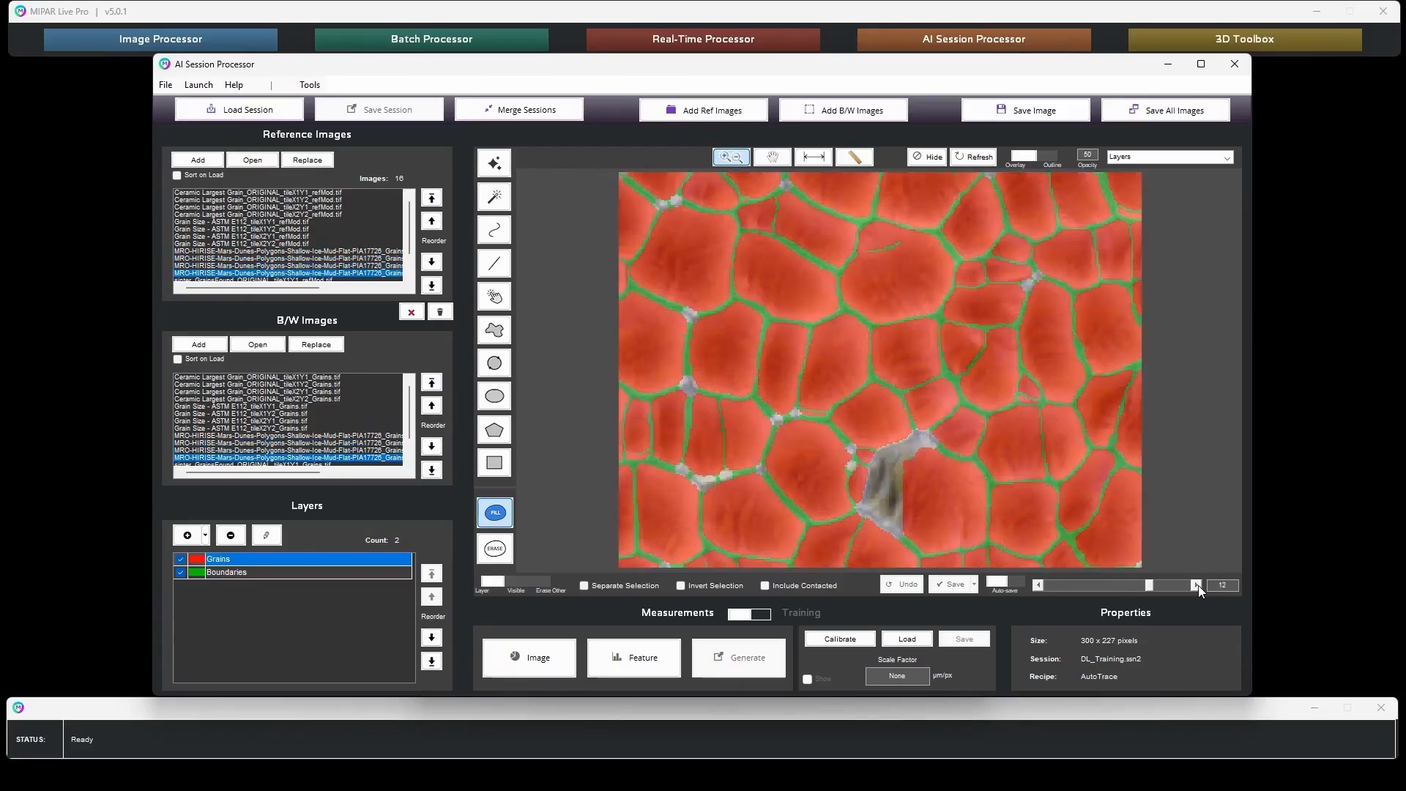
pyautogui.click(1199, 586)
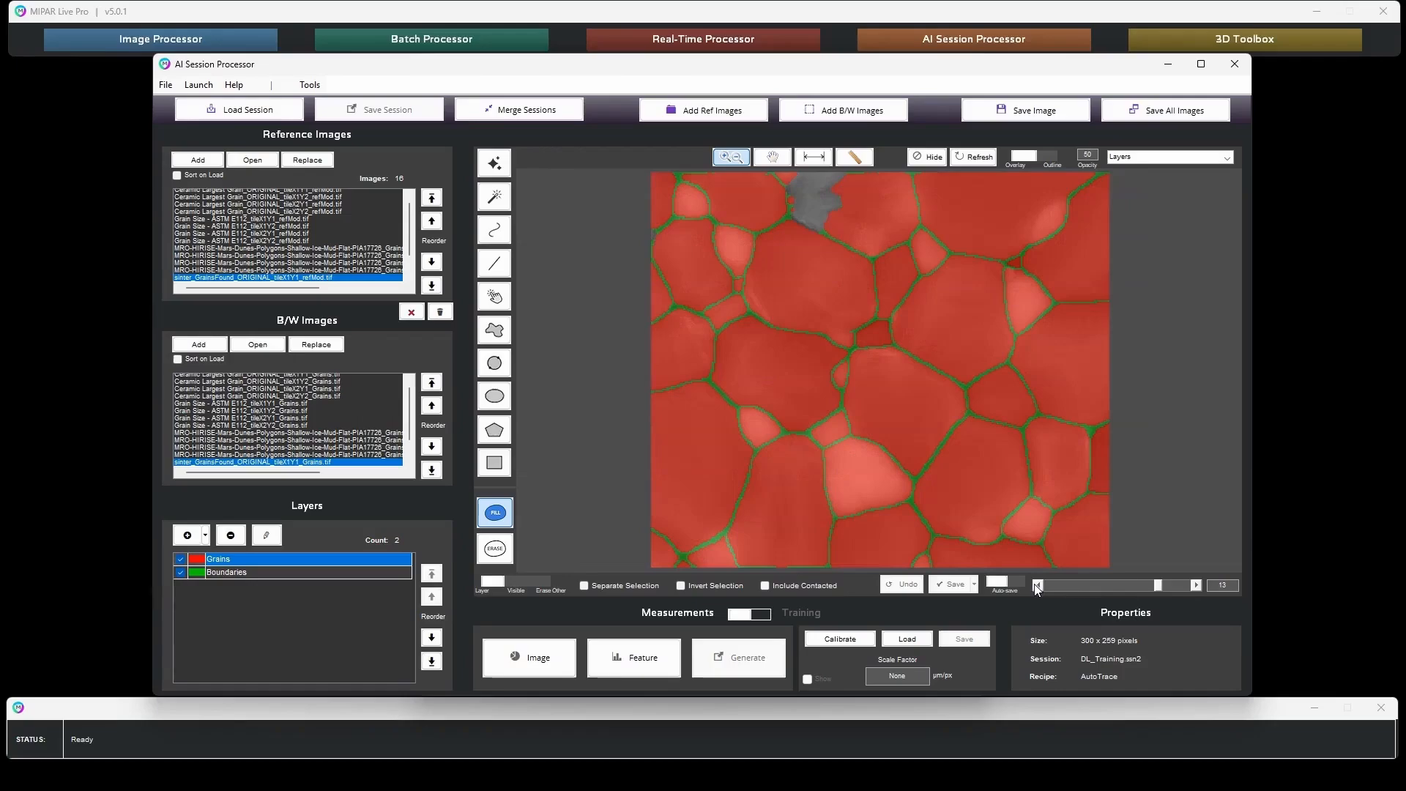
pyautogui.click(1037, 586)
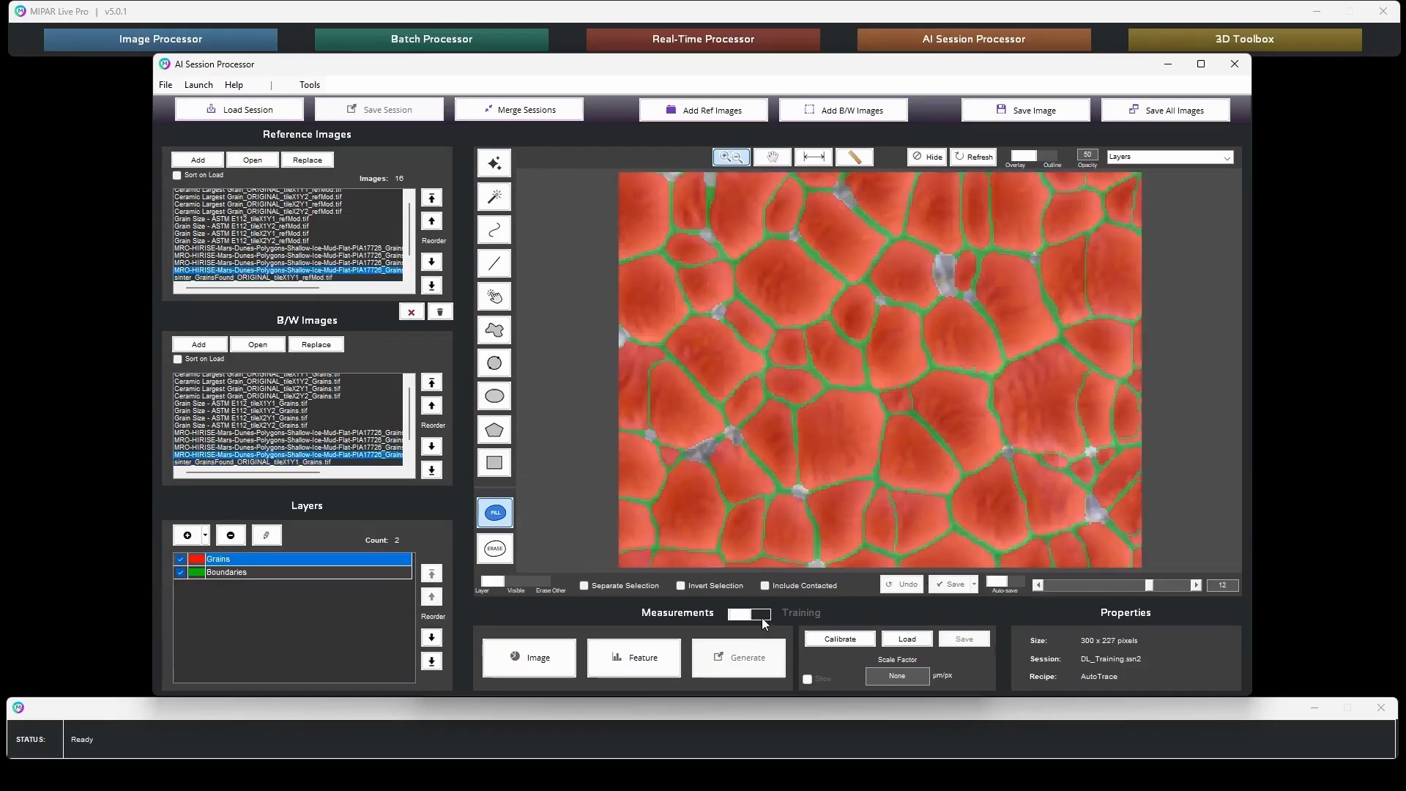
# - Switch the session to training mode and set the training options to 1 x 1 tiles, size factor 1 and 15 epochs
pyautogui.click(764, 619)
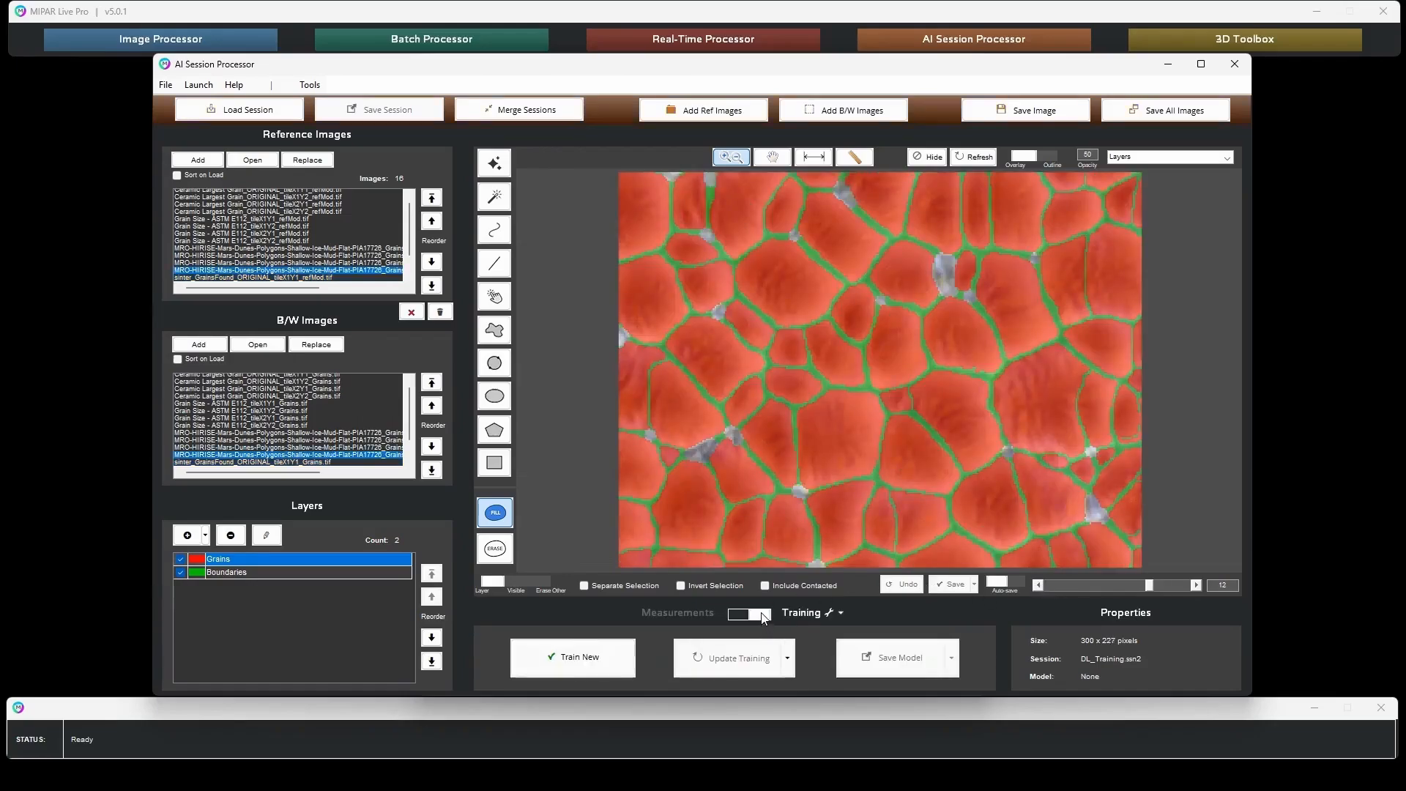
pyautogui.click(842, 617)
pyautogui.doubleClick(915, 635)
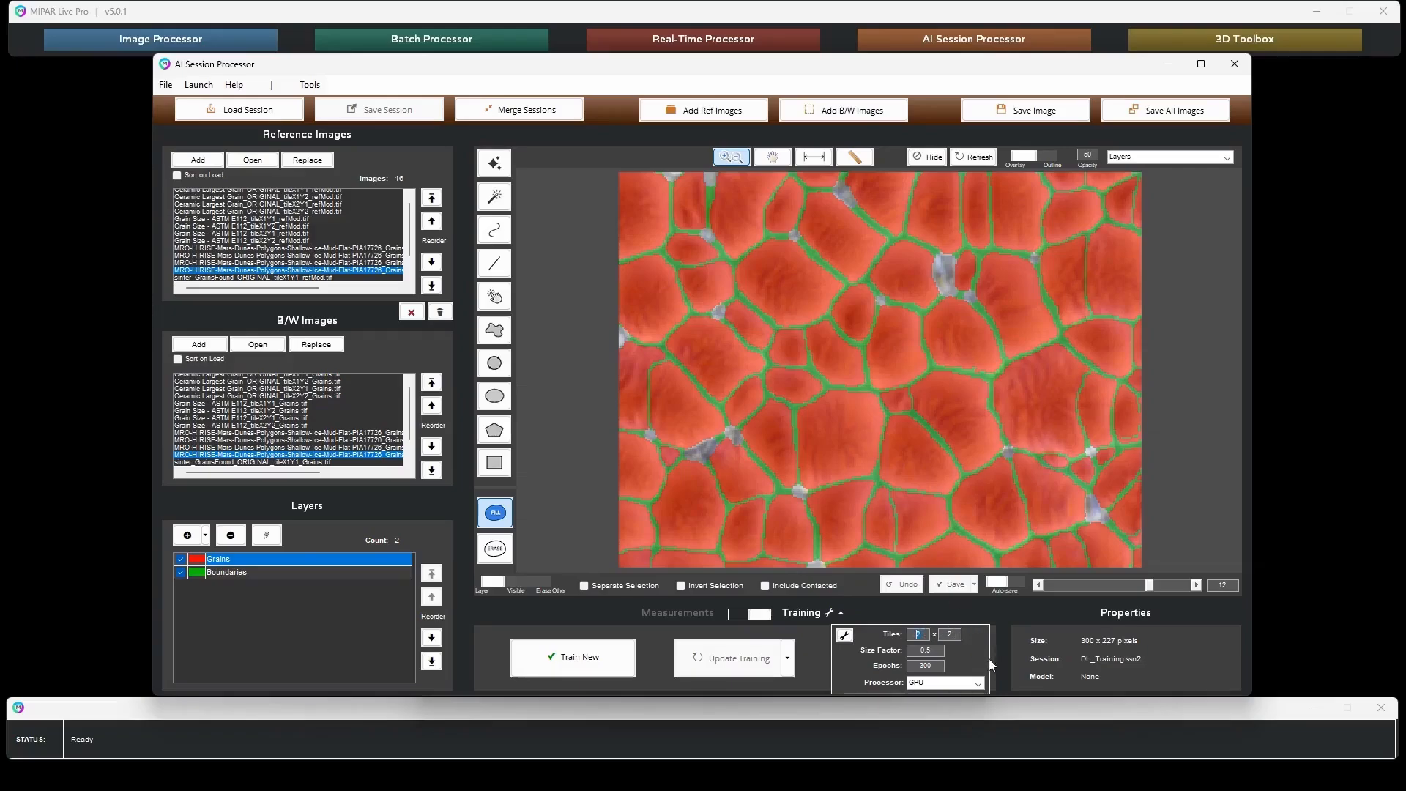
pyautogui.write('1')
pyautogui.press('Tab')
pyautogui.write('1')
pyautogui.moveTo(934, 649); pyautogui.dragTo(906, 648)
pyautogui.write('1')
pyautogui.moveTo(937, 666); pyautogui.dragTo(895, 667)
pyautogui.write('15')
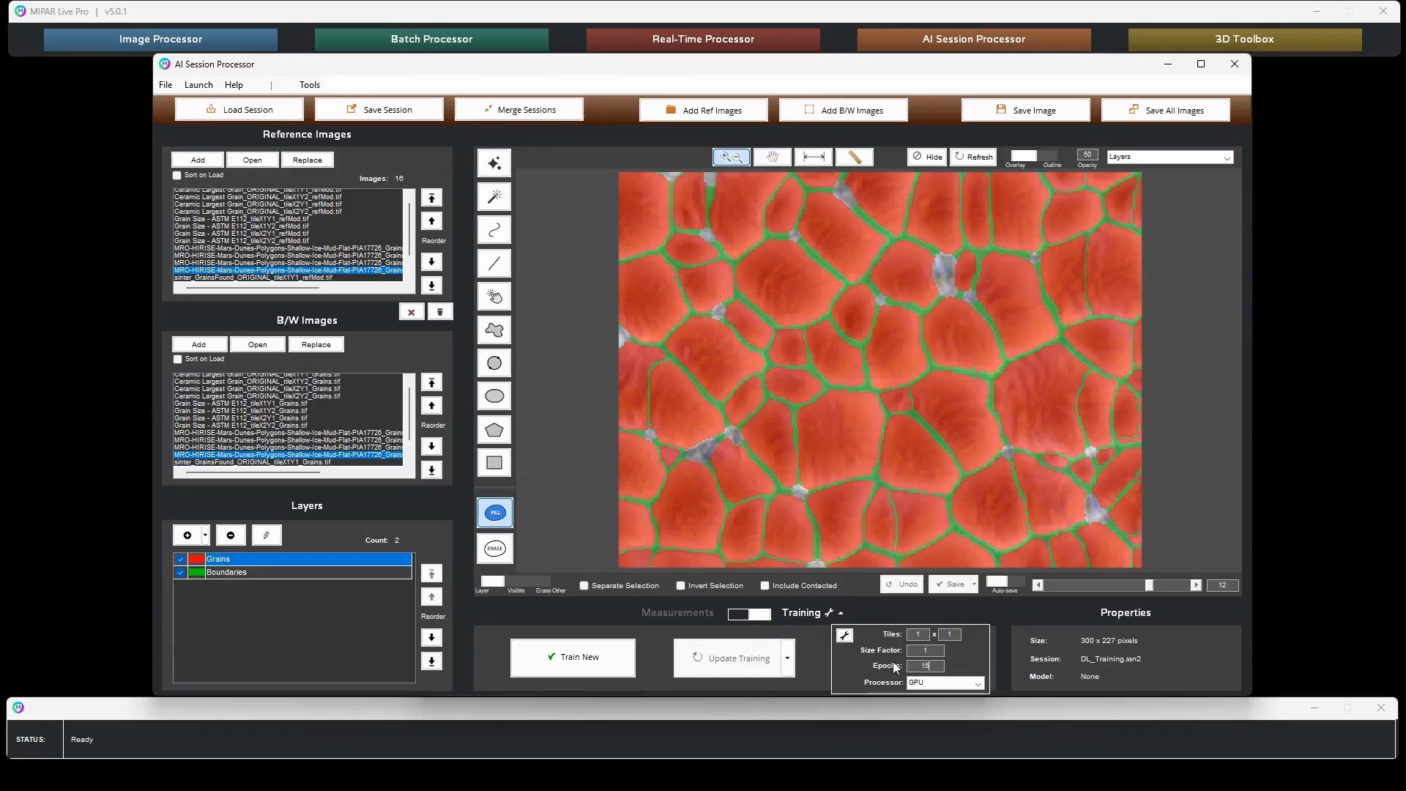
# - Set the training epochs to 150 and review the advanced deep learning model parameters and training options
pyautogui.press('Return')
pyautogui.write('0')
pyautogui.click(845, 635)
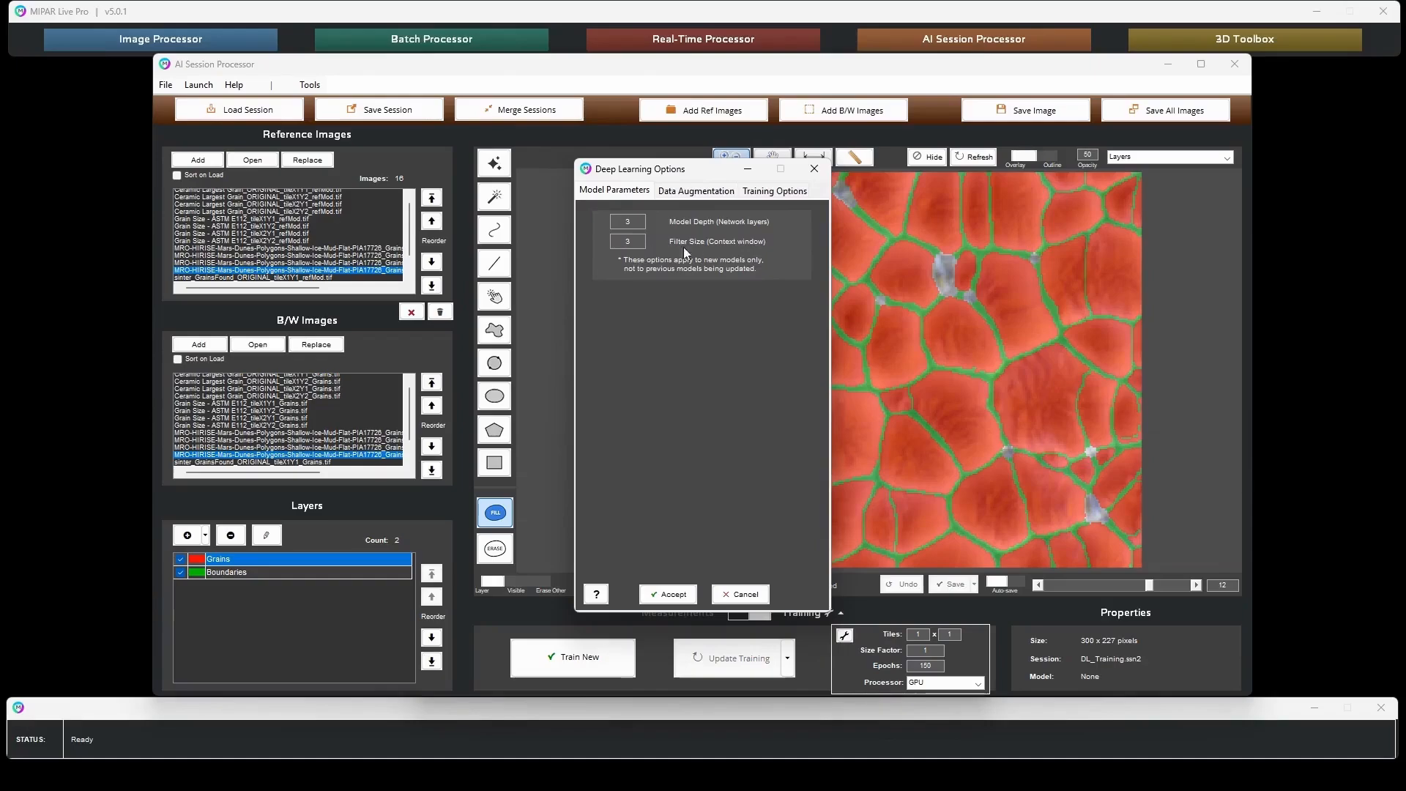
pyautogui.click(781, 194)
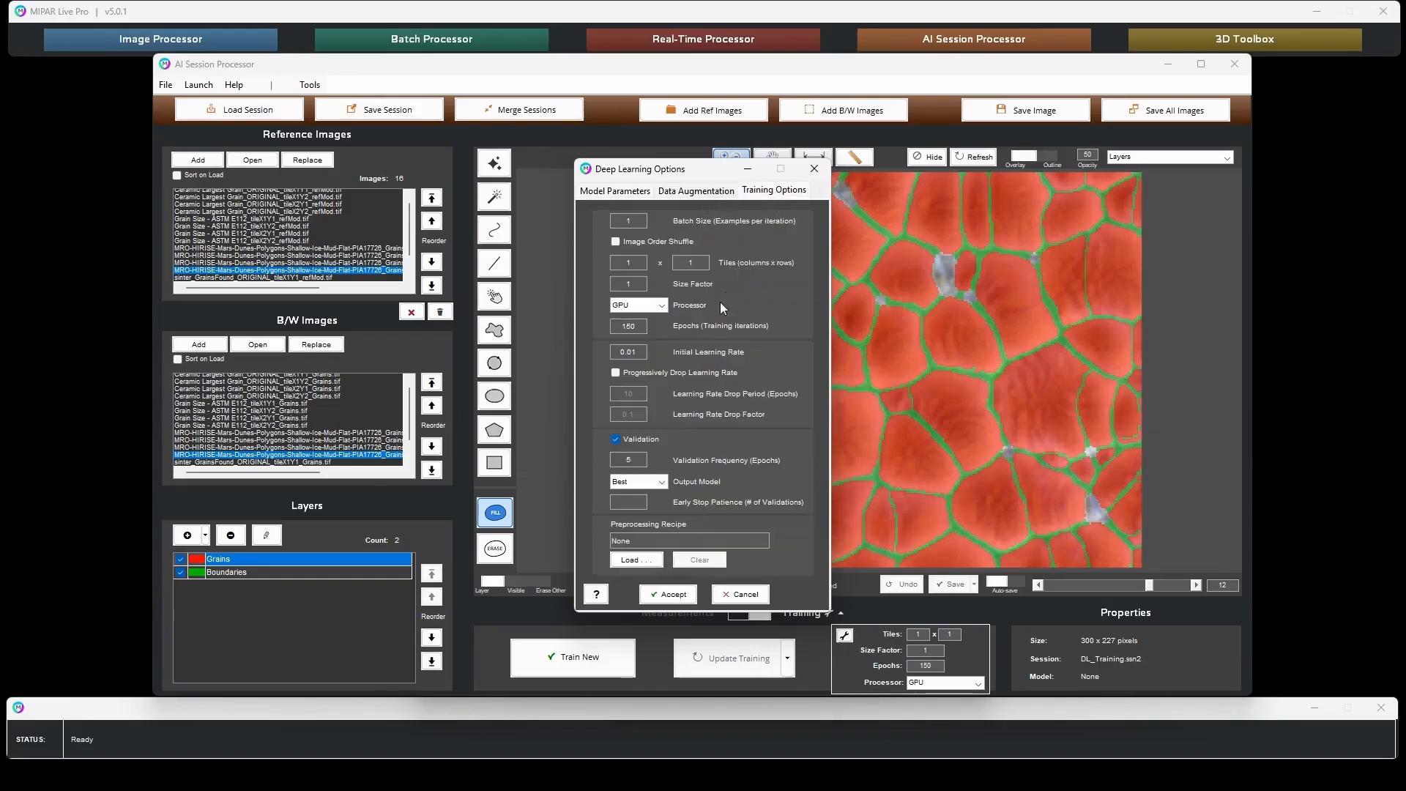
pyautogui.click(634, 504)
pyautogui.click(815, 169)
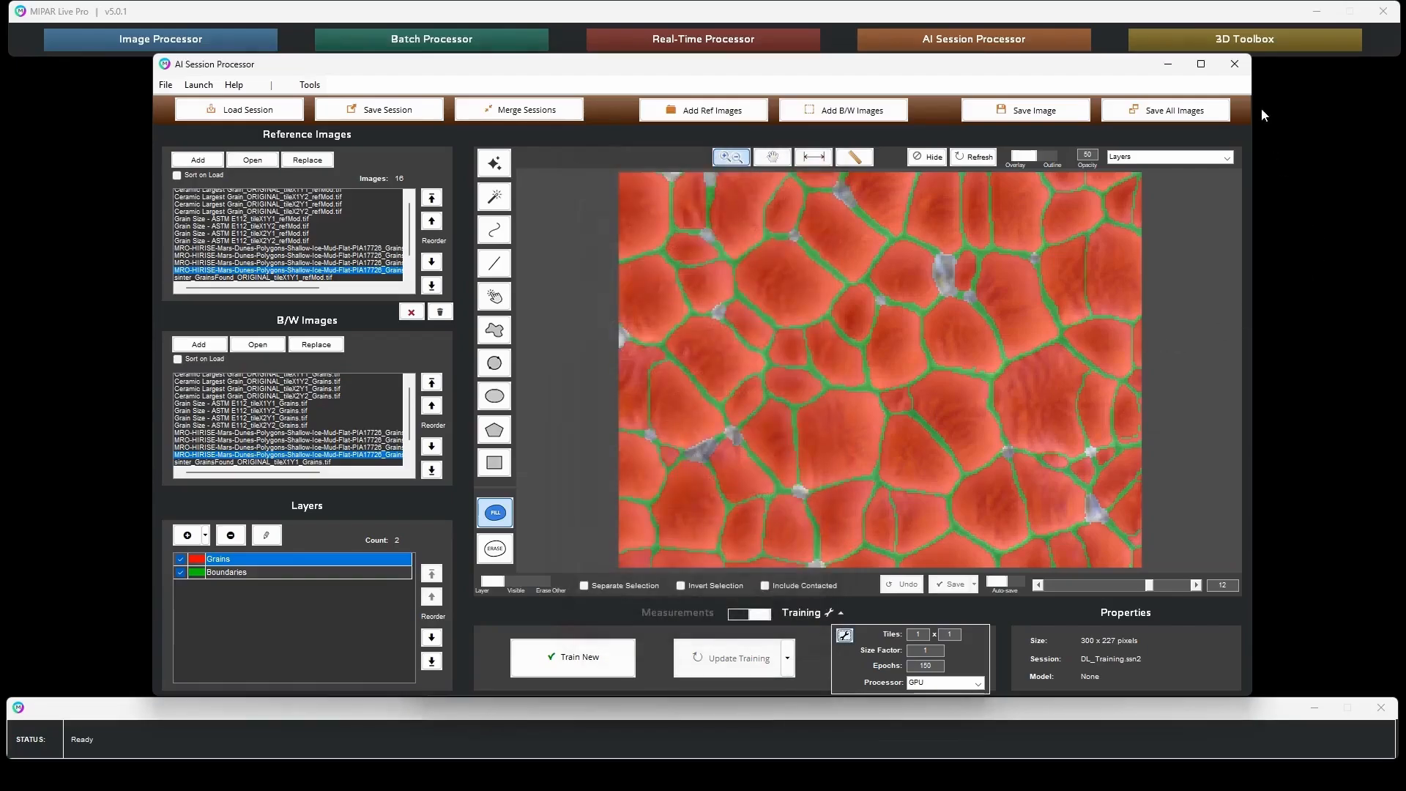
# - Close the AI Session Processor without saving the session changes, and close the Batch Processor
pyautogui.click(1234, 64)
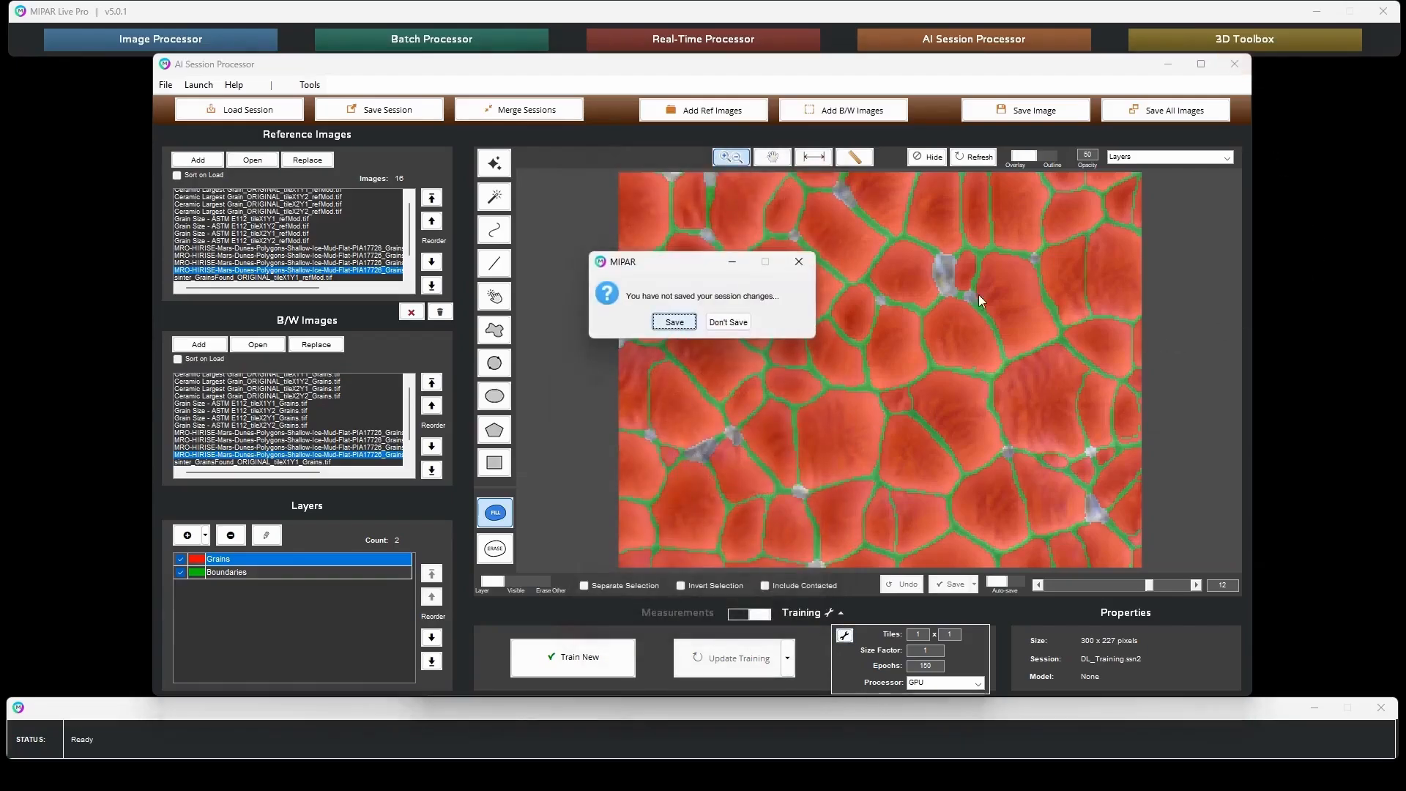
pyautogui.click(729, 323)
pyautogui.click(968, 63)
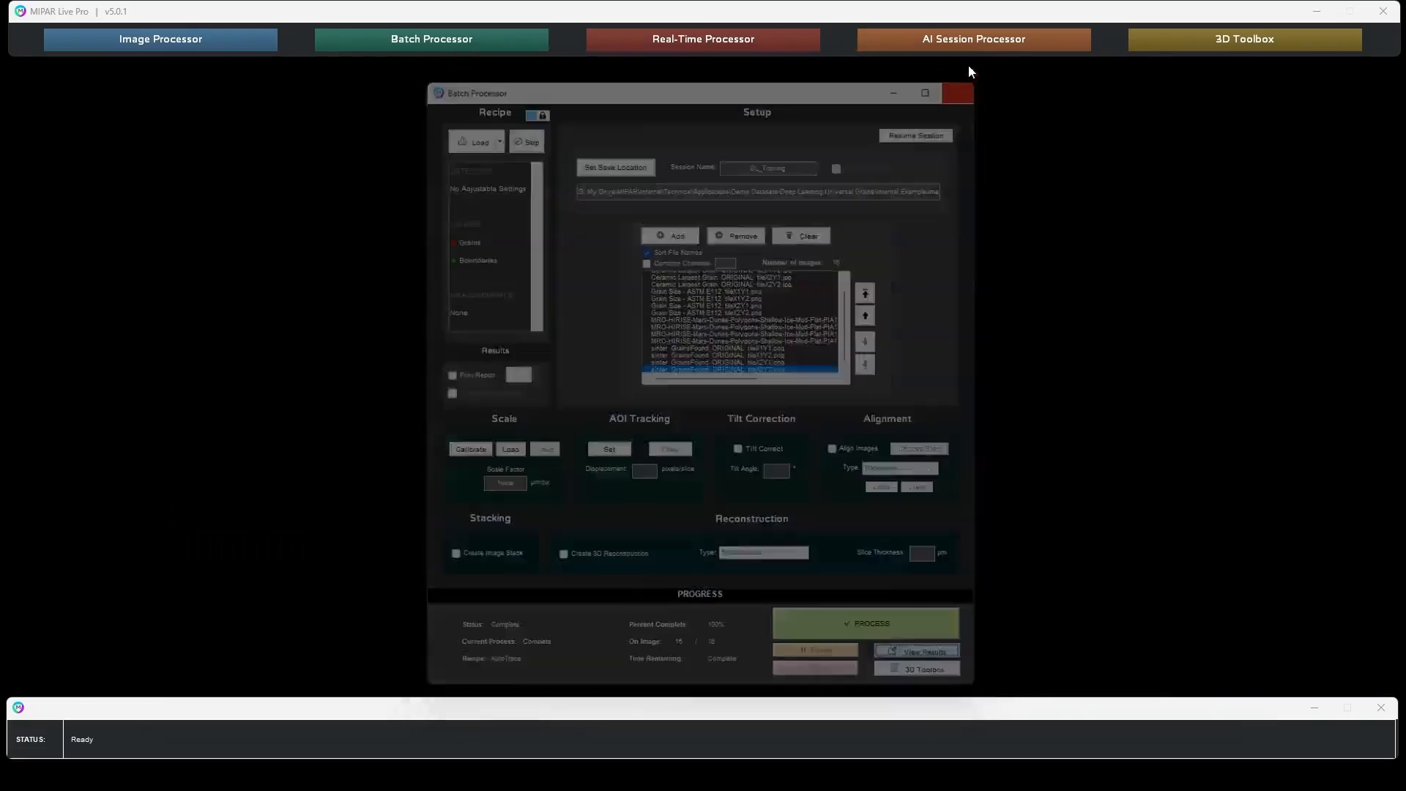
# - Open Ceramic Largest Grain_ORIGINAL.jpg from the Internal Example folder in the Image Processor
pyautogui.click(221, 42)
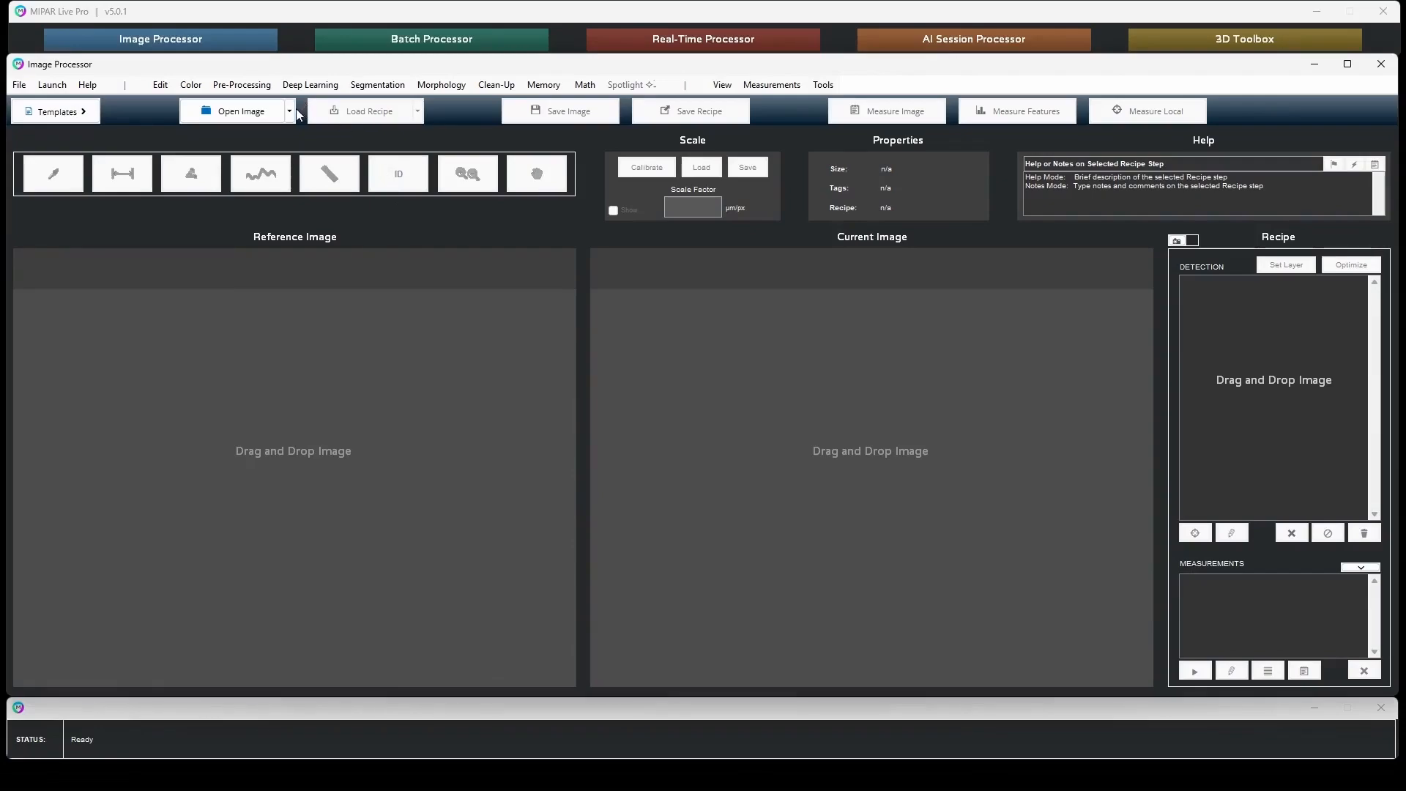
pyautogui.click(251, 117)
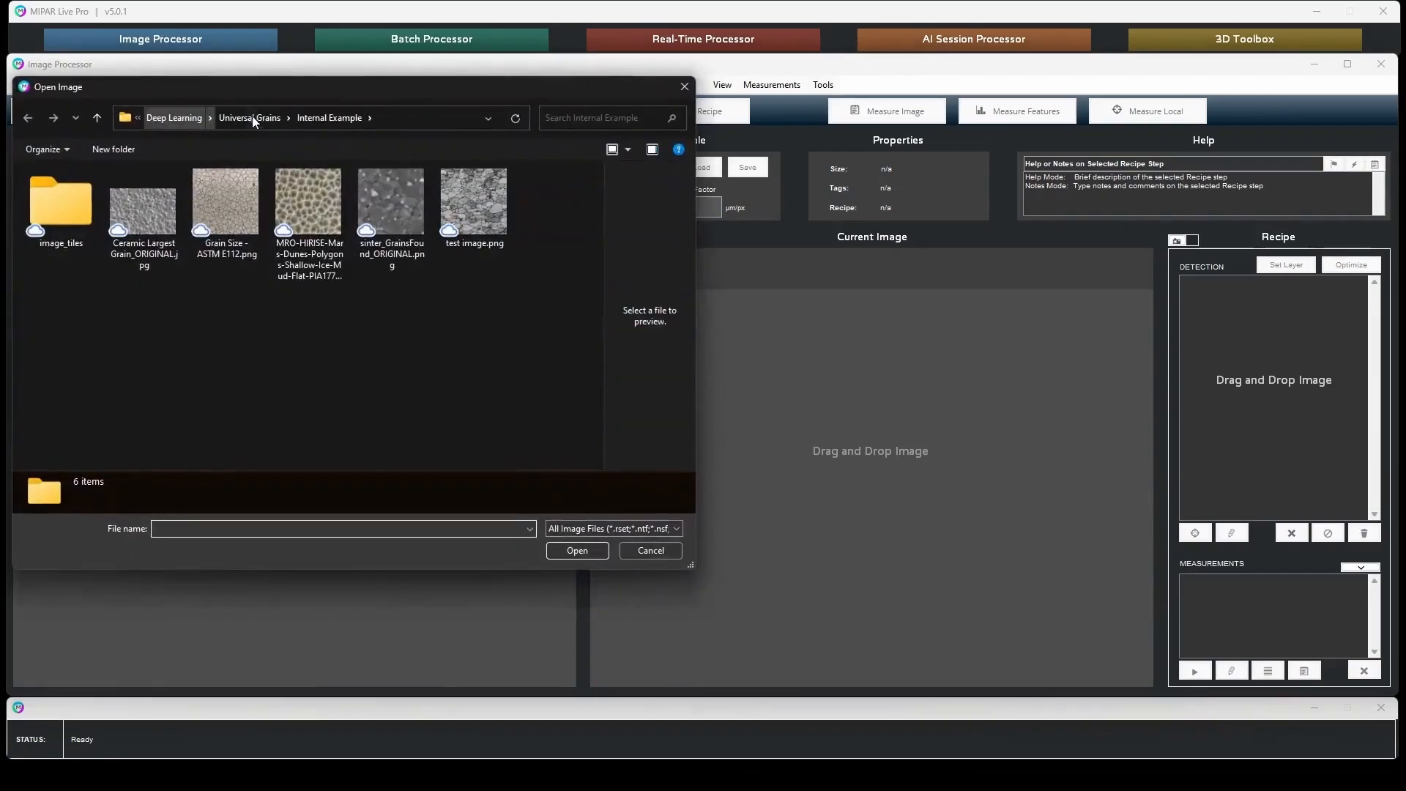
pyautogui.doubleClick(140, 213)
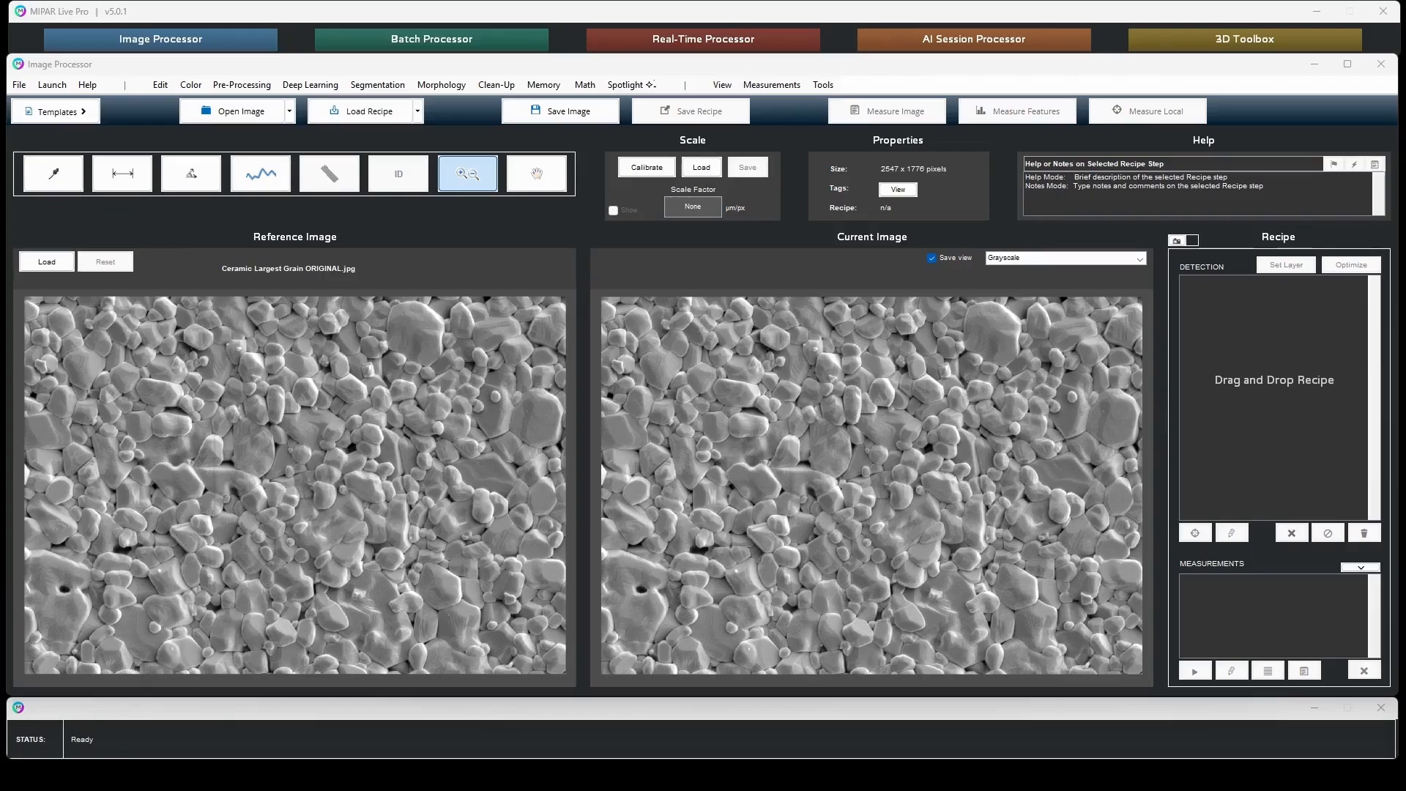
# - Apply the deep learning model Model_2076.dlm to the ceramic image with size factor 0.5 and Grains output
pyautogui.moveTo(1060, 229); pyautogui.dragTo(917, 329)
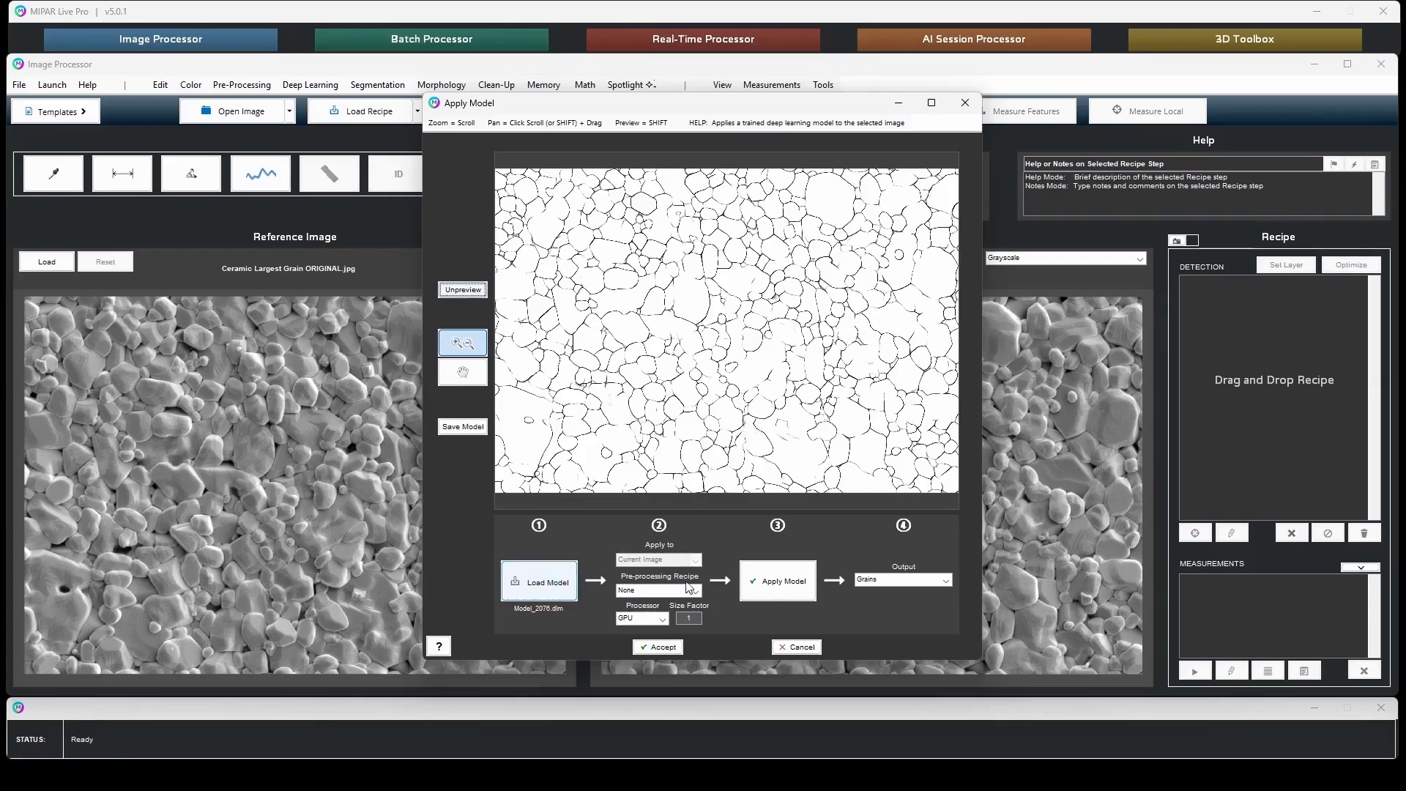
pyautogui.doubleClick(689, 618)
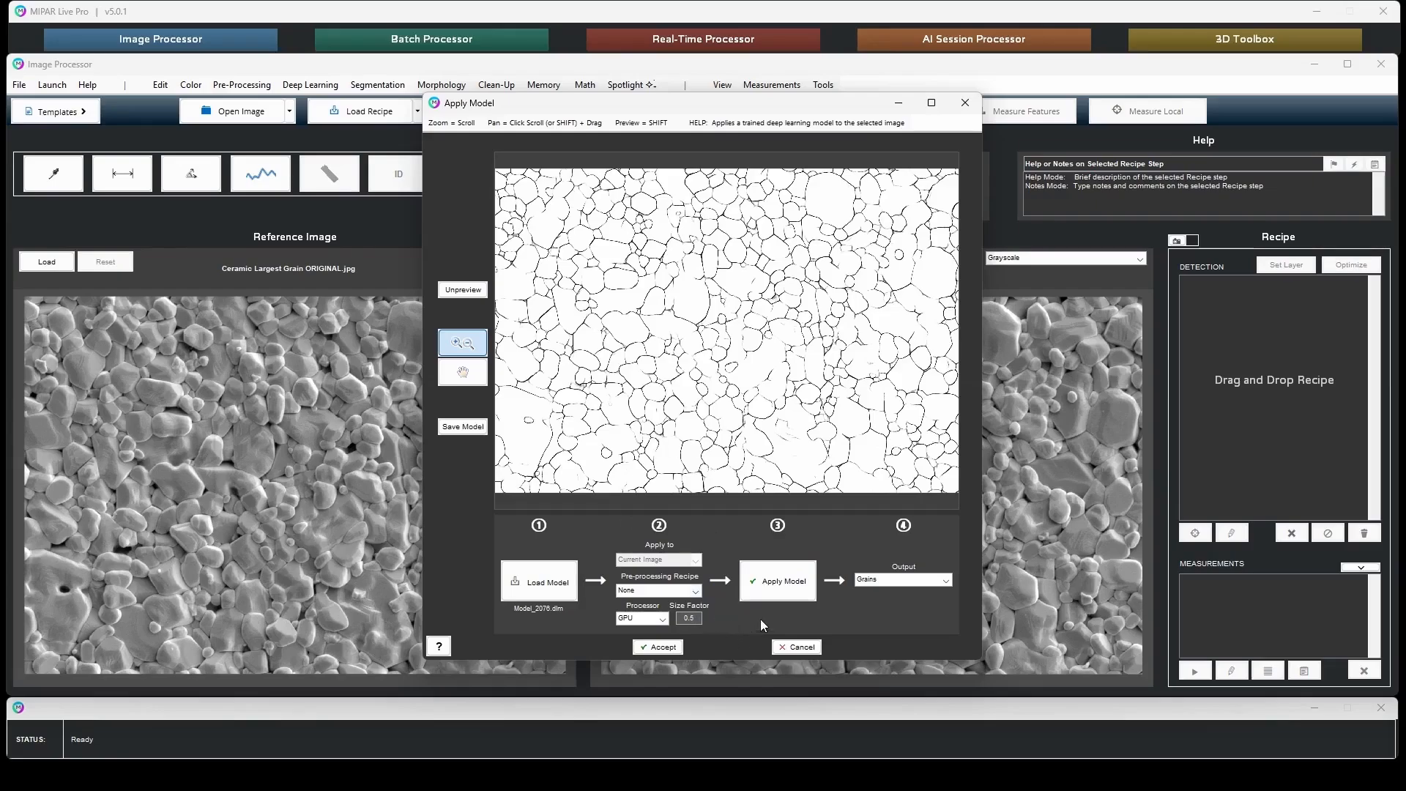
pyautogui.click(777, 580)
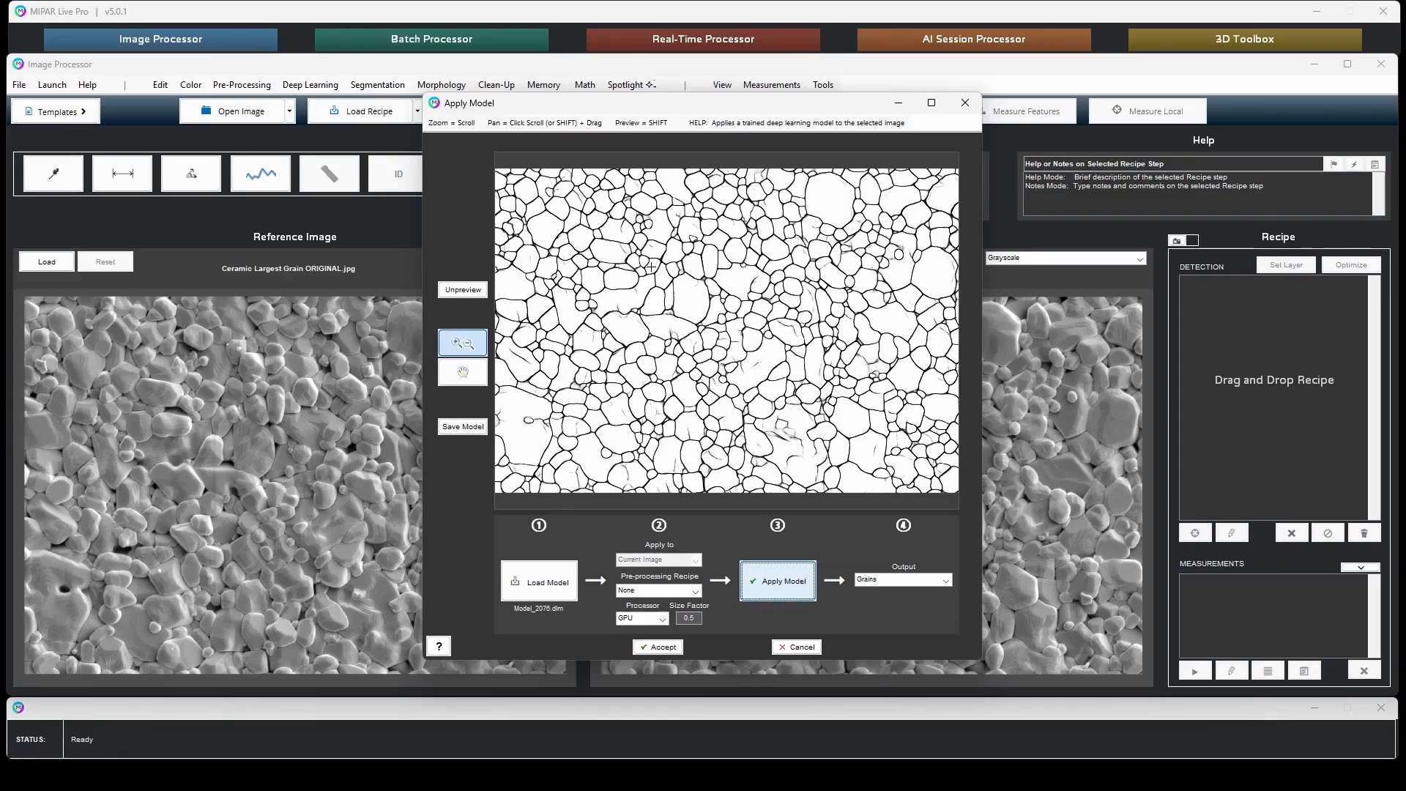
# - Examine the predicted grain boundaries across the ceramic image and accept the model result as a recipe step
pyautogui.scroll(3, 758, 367)
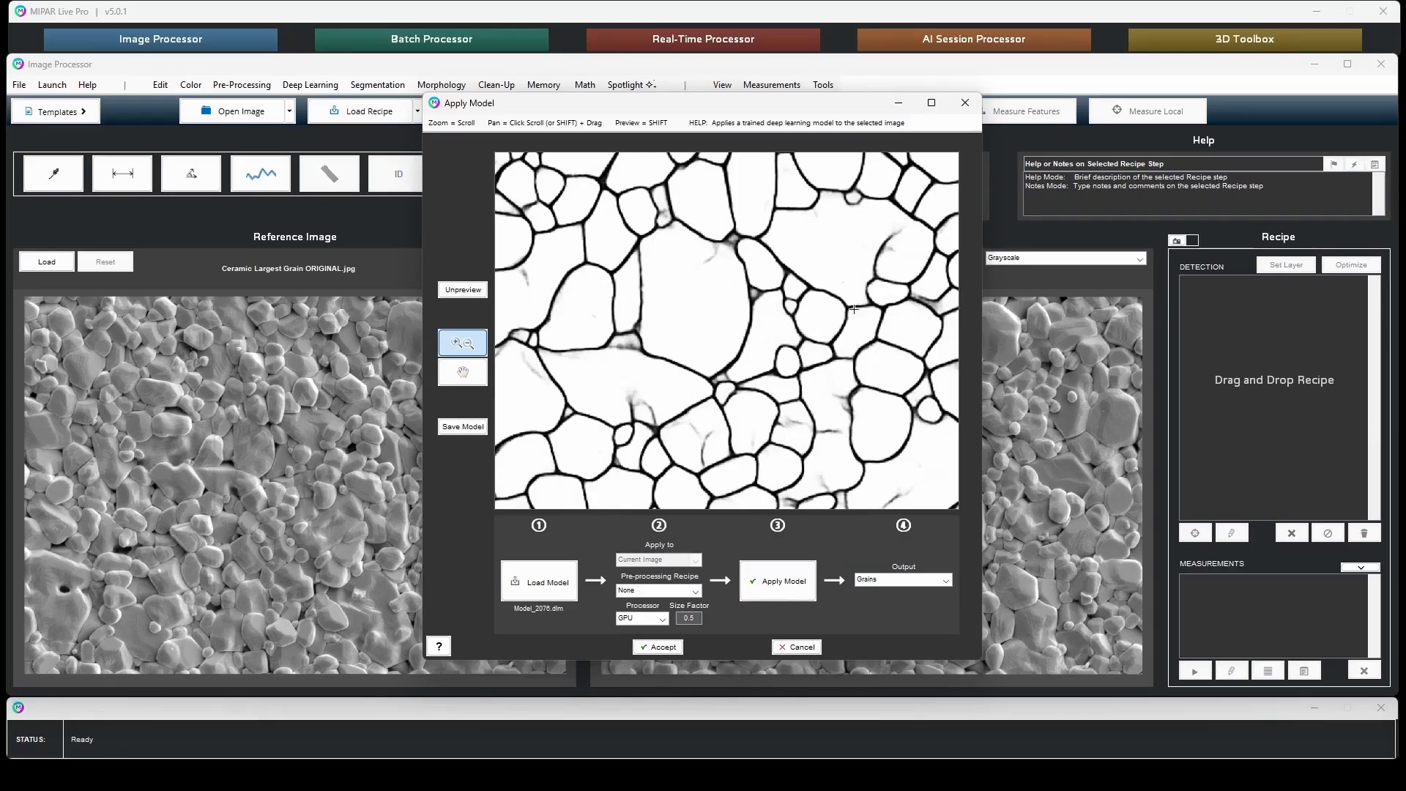
pyautogui.click(469, 290)
pyautogui.scroll(-3, 623, 270)
pyautogui.moveTo(638, 262); pyautogui.dragTo(706, 322)
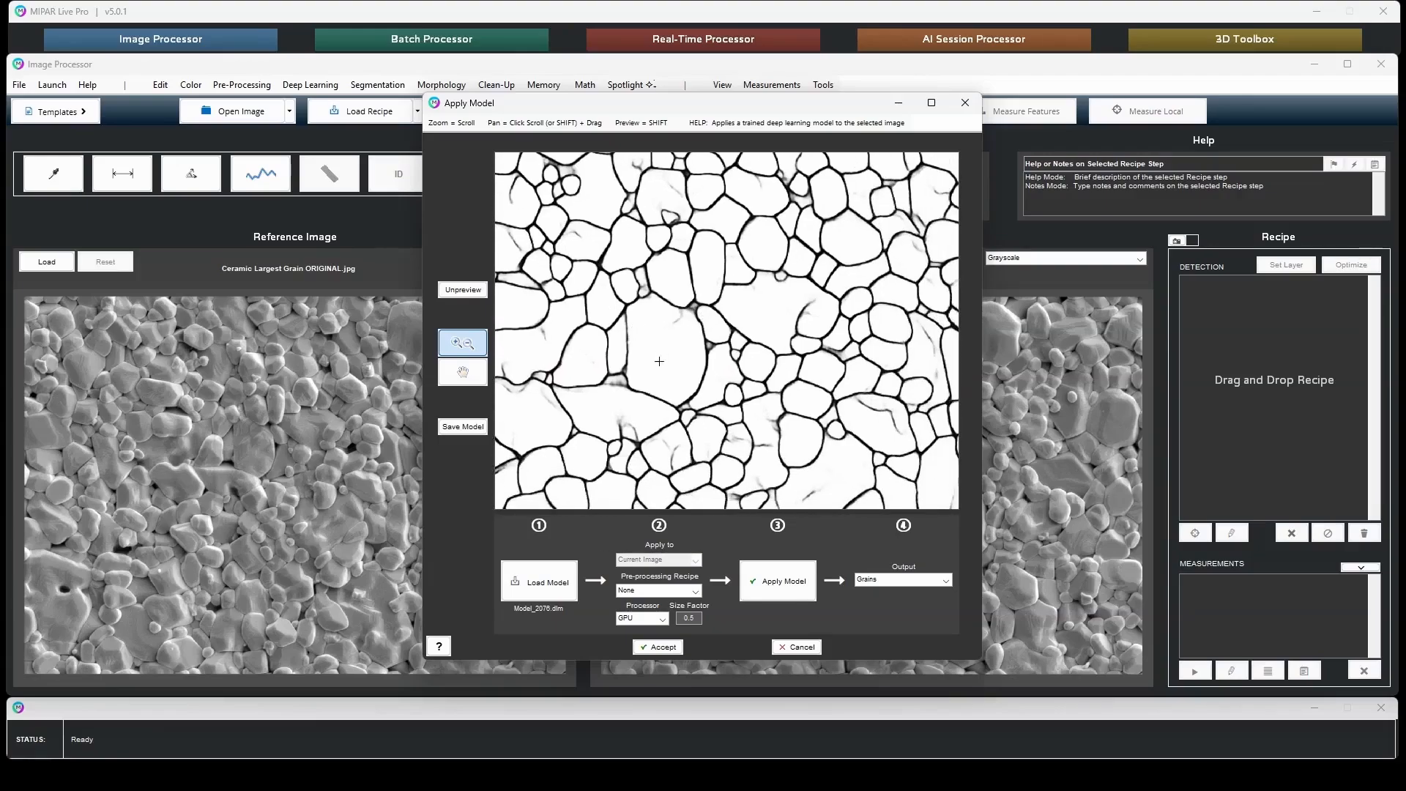
pyautogui.moveTo(581, 294); pyautogui.dragTo(643, 296)
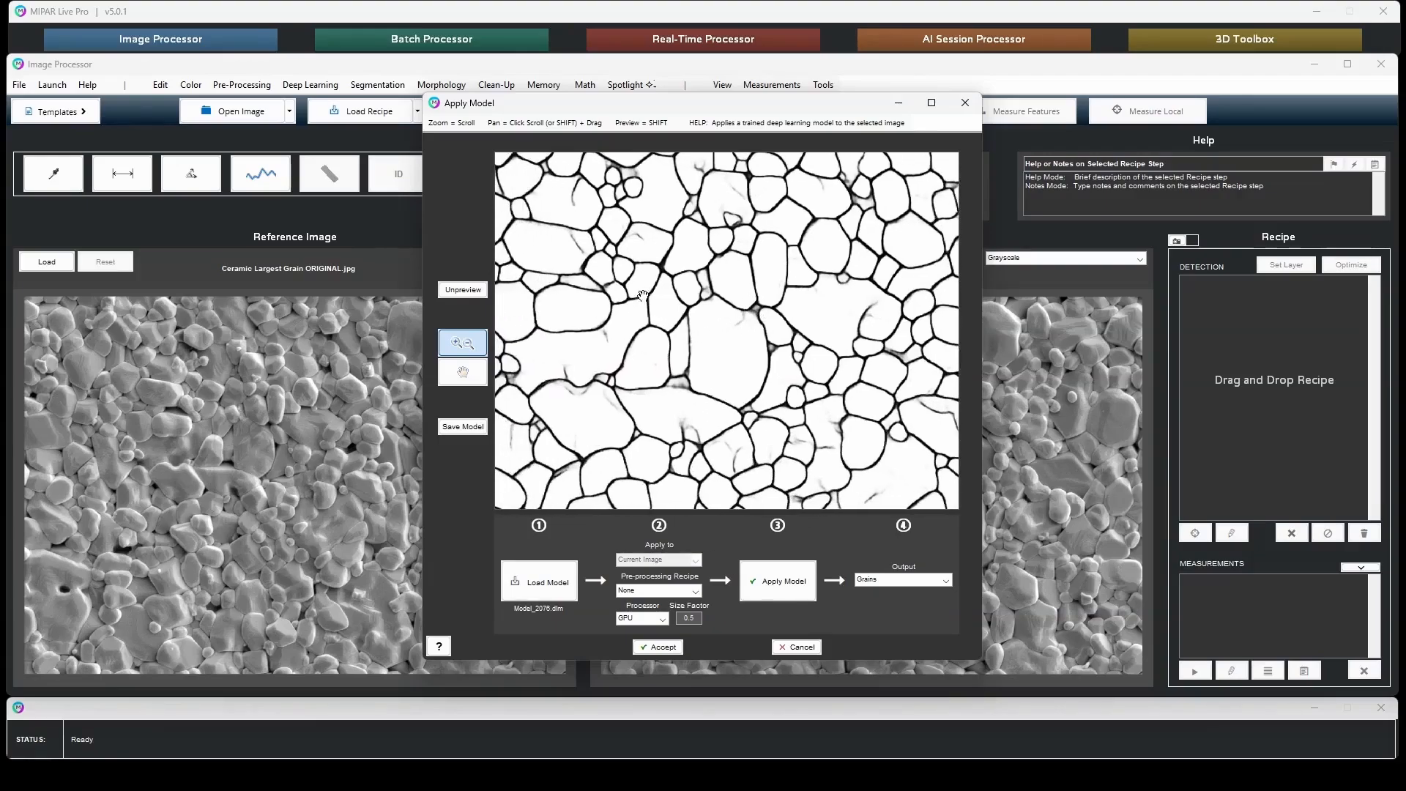
pyautogui.moveTo(603, 393); pyautogui.dragTo(665, 309)
pyautogui.moveTo(648, 369); pyautogui.dragTo(672, 319)
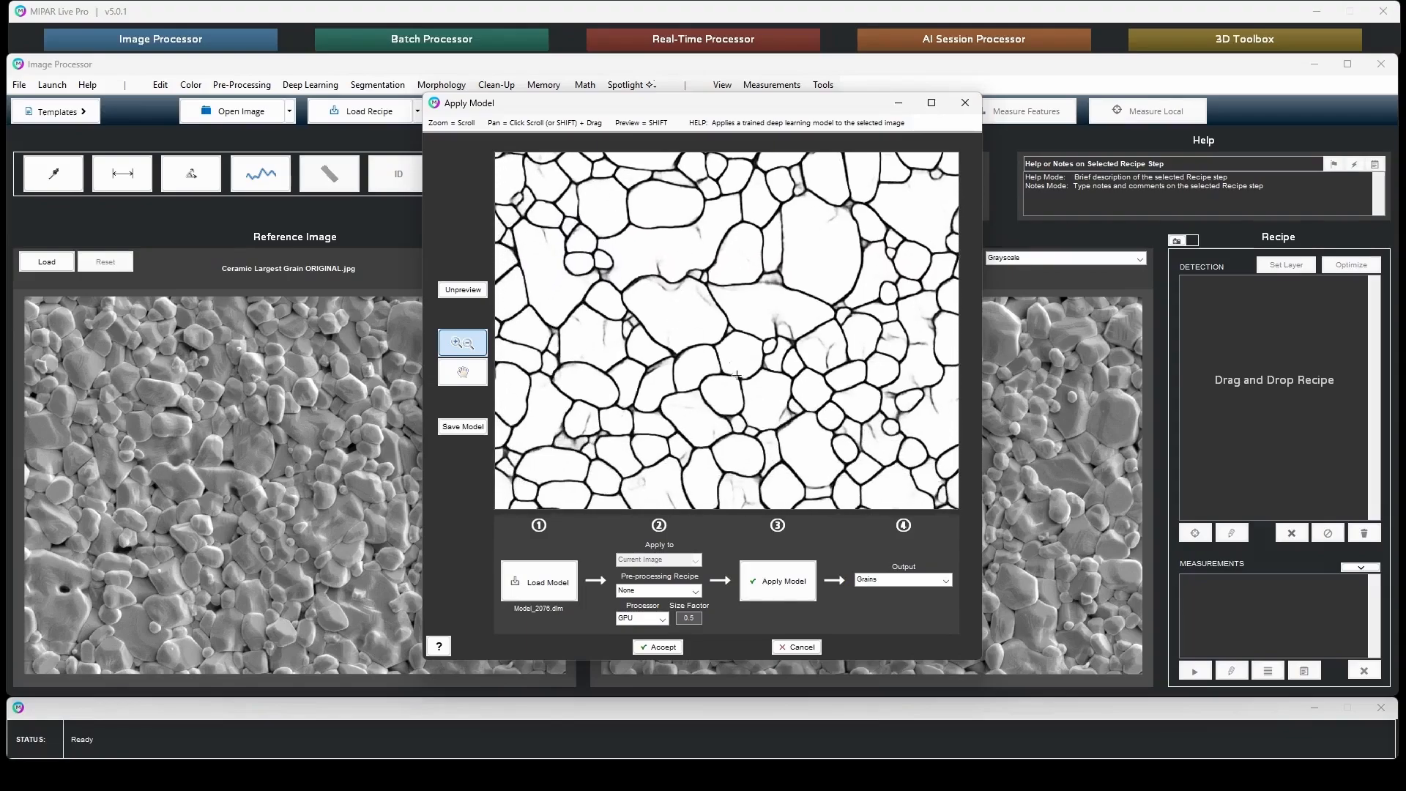
pyautogui.moveTo(772, 364); pyautogui.dragTo(698, 370)
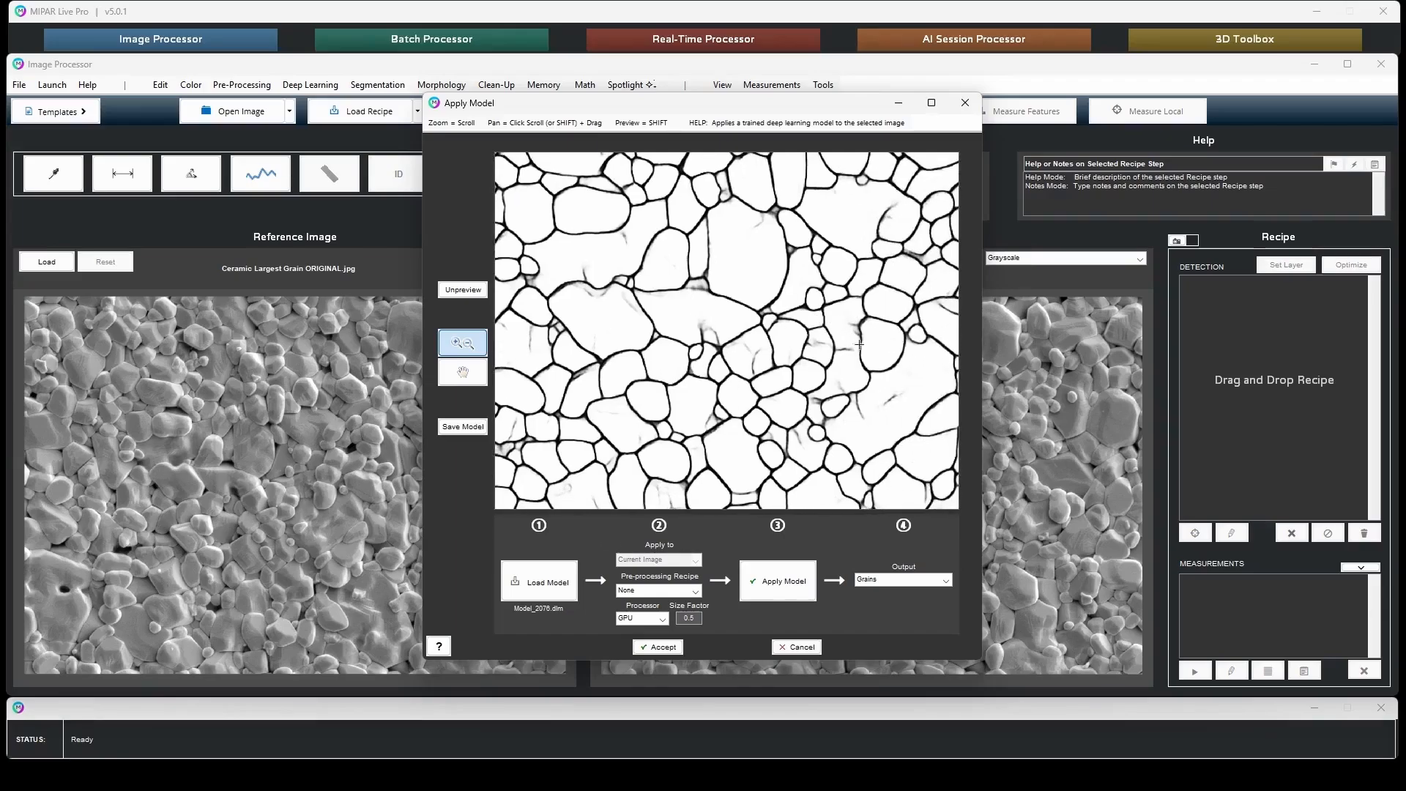
pyautogui.moveTo(891, 382); pyautogui.dragTo(854, 356)
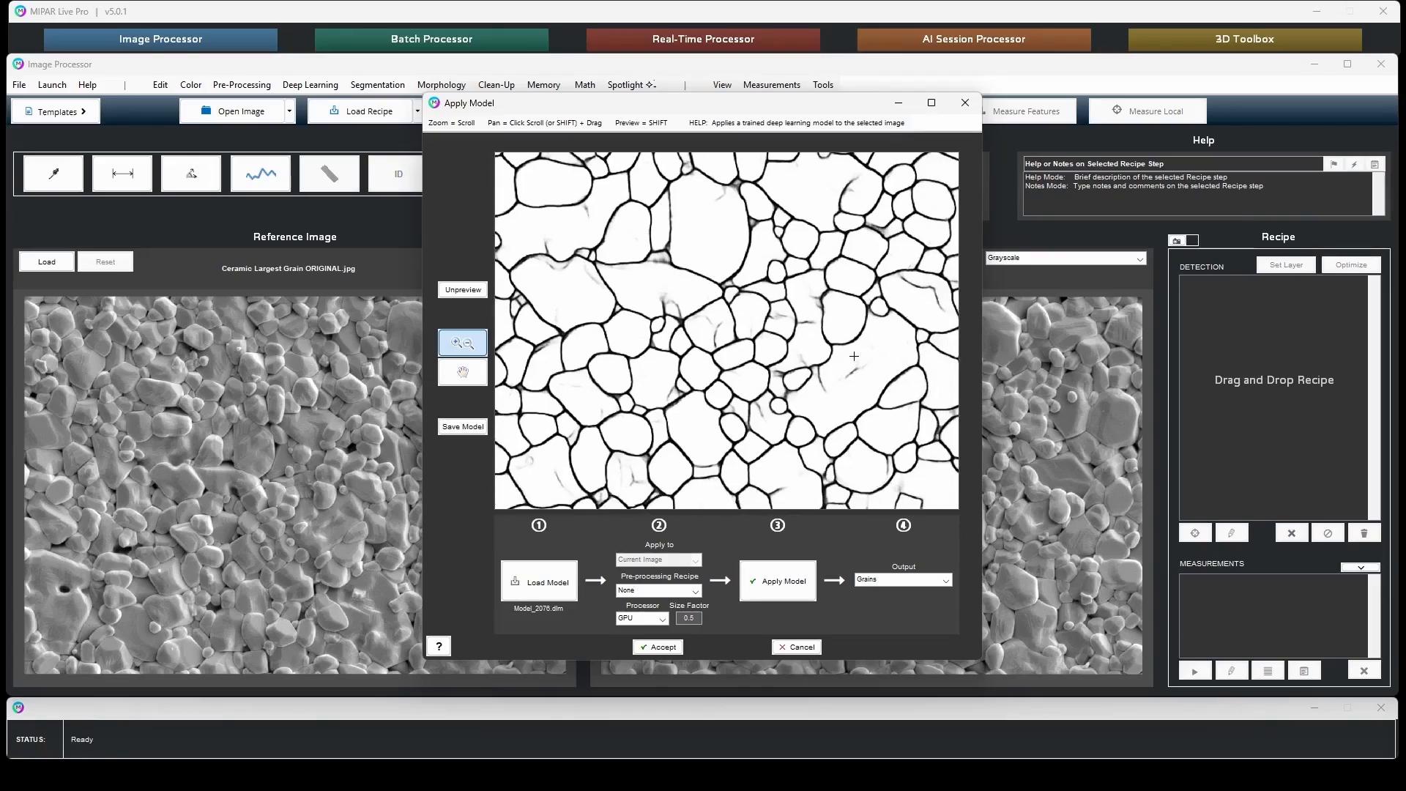
pyautogui.click(661, 647)
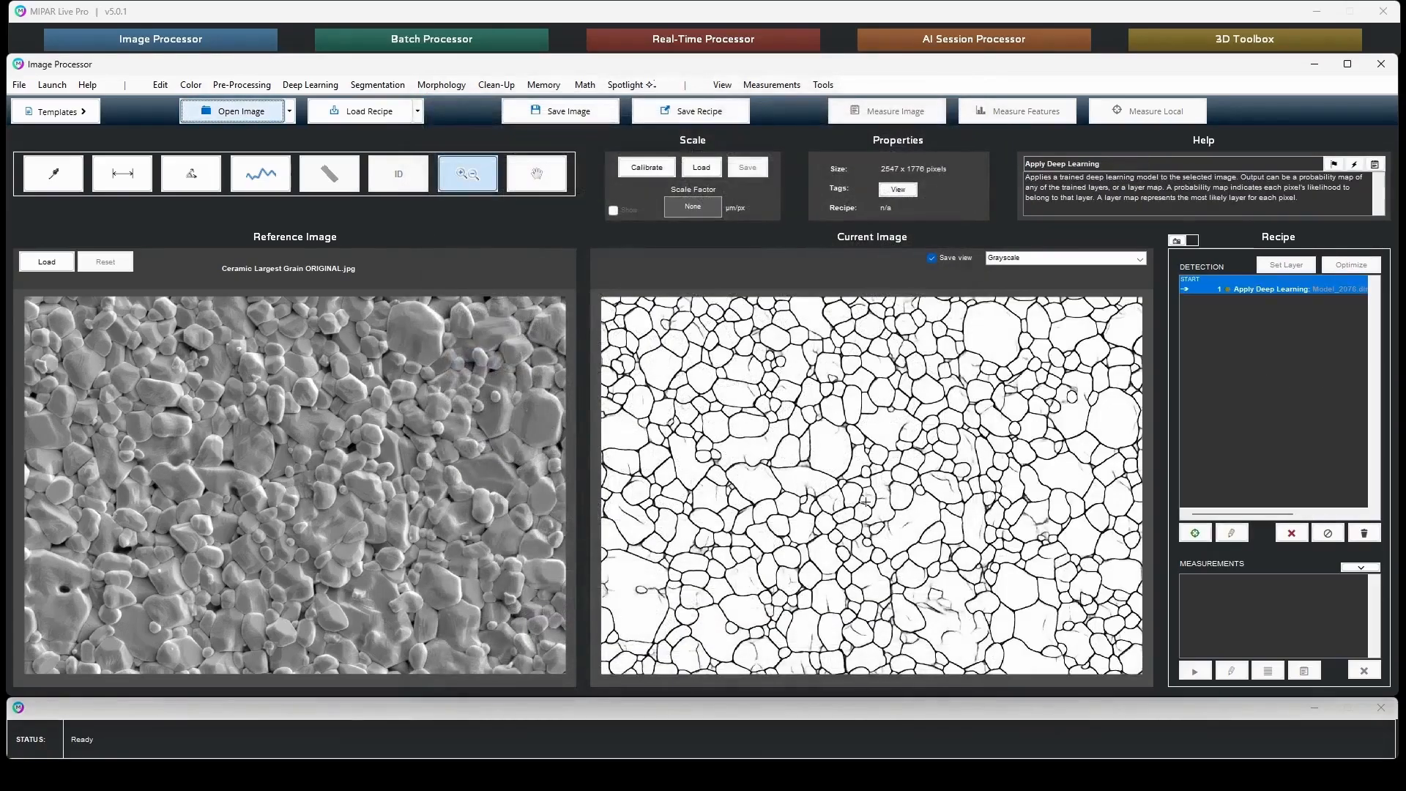
# - Apply a manual Basic Threshold at 78 percent to select the bright grains in the probability map
pyautogui.click(377, 84)
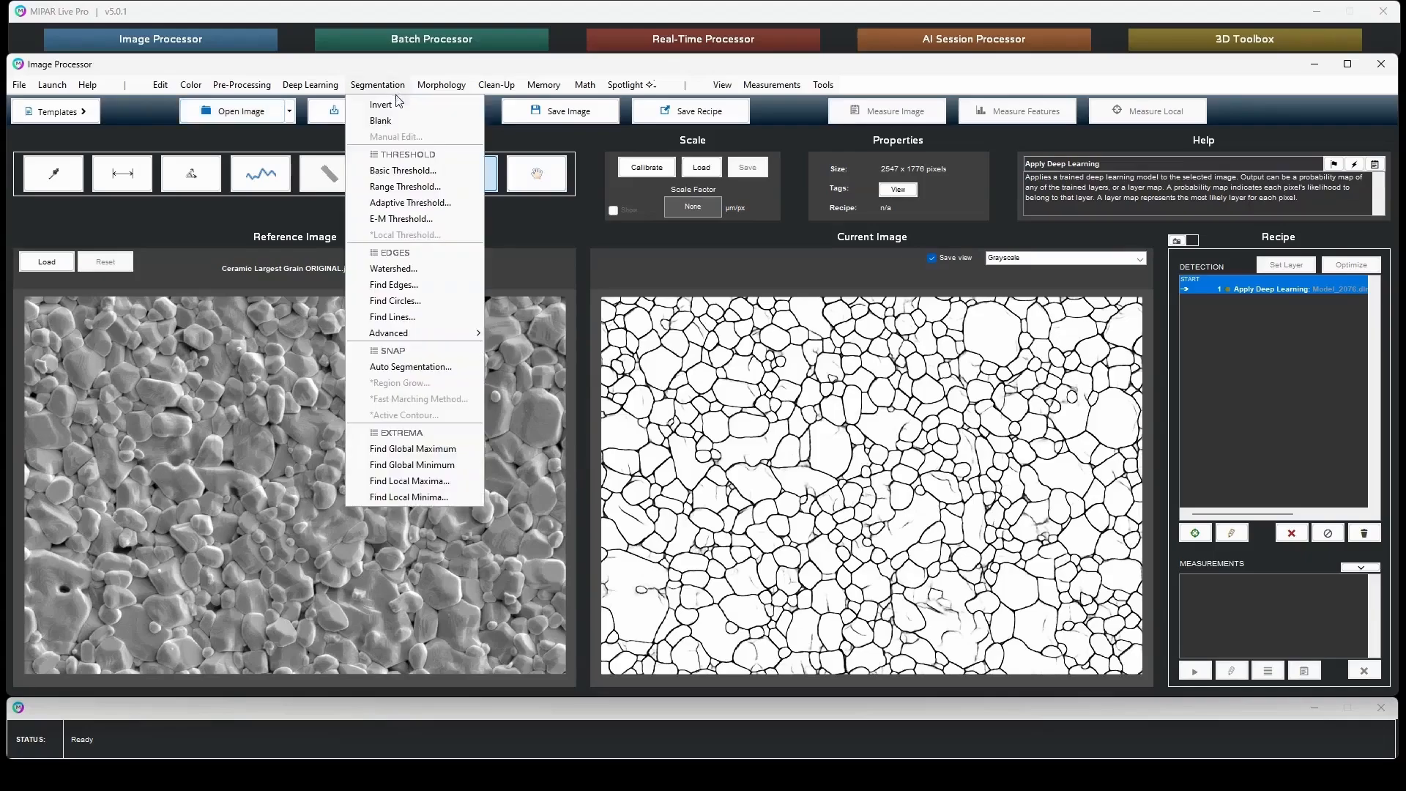
pyautogui.click(404, 172)
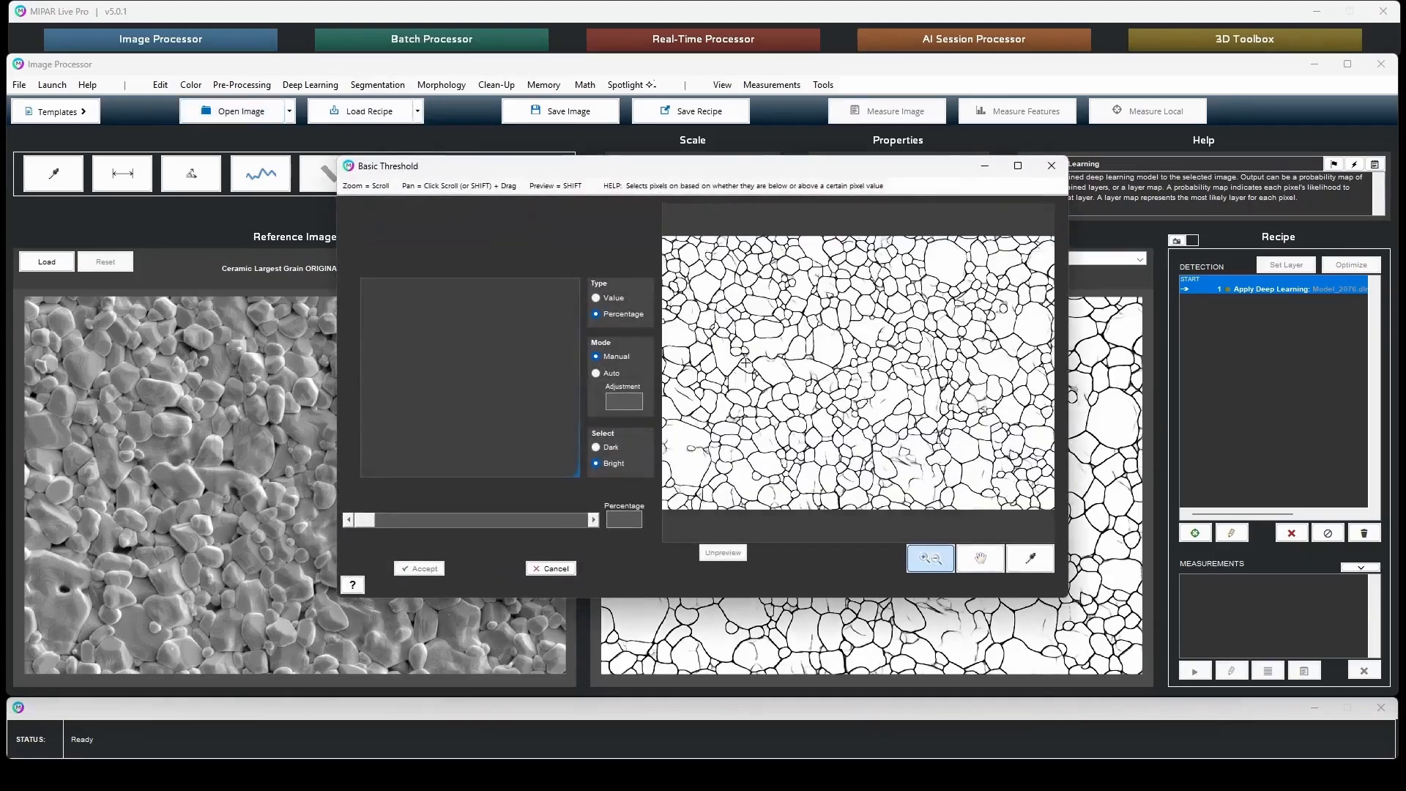
pyautogui.scroll(3, 819, 363)
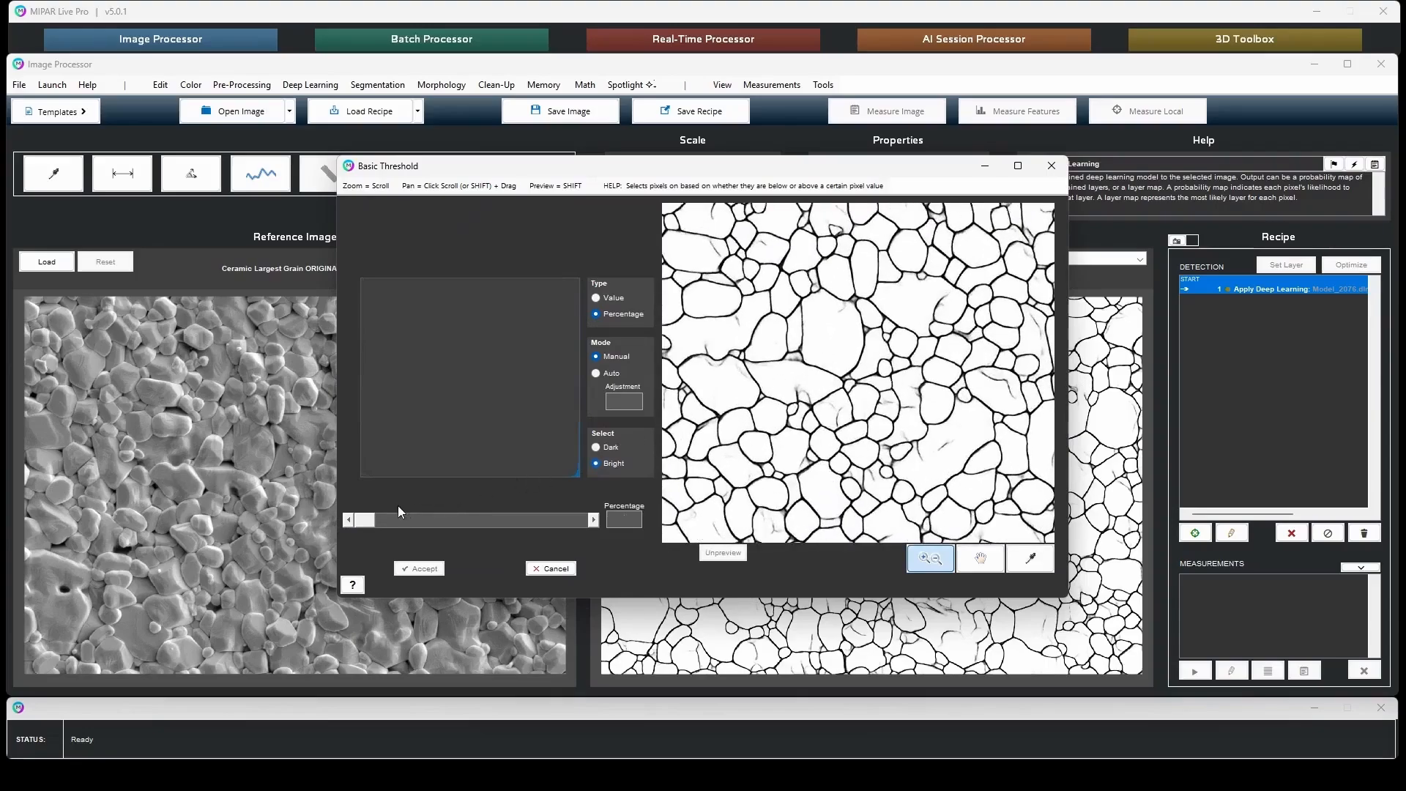
pyautogui.moveTo(370, 521); pyautogui.dragTo(439, 521)
pyautogui.moveTo(542, 533); pyautogui.dragTo(537, 533)
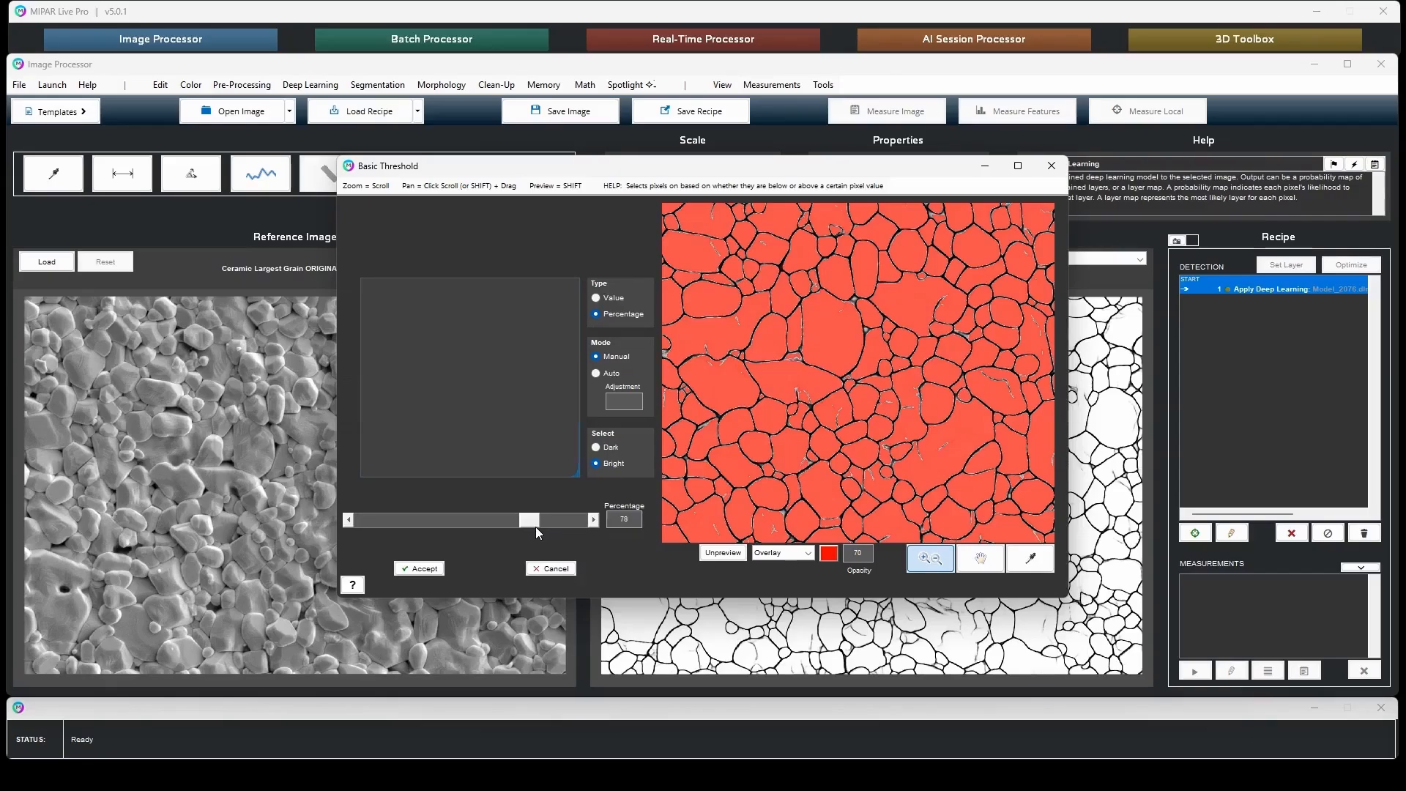
pyautogui.scroll(3, 918, 319)
pyautogui.moveTo(927, 348); pyautogui.dragTo(773, 316)
pyautogui.moveTo(921, 408); pyautogui.dragTo(906, 353)
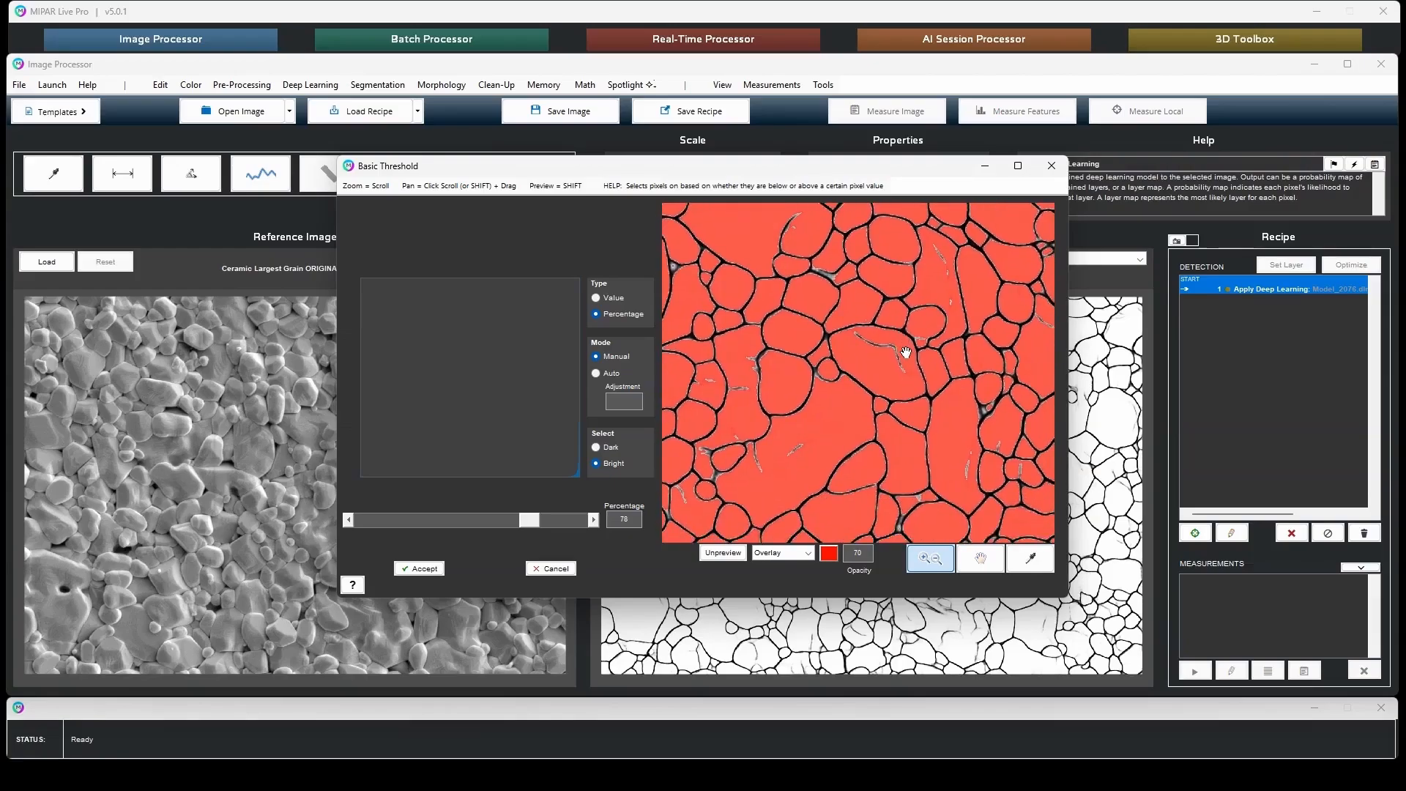
pyautogui.moveTo(826, 393); pyautogui.dragTo(882, 356)
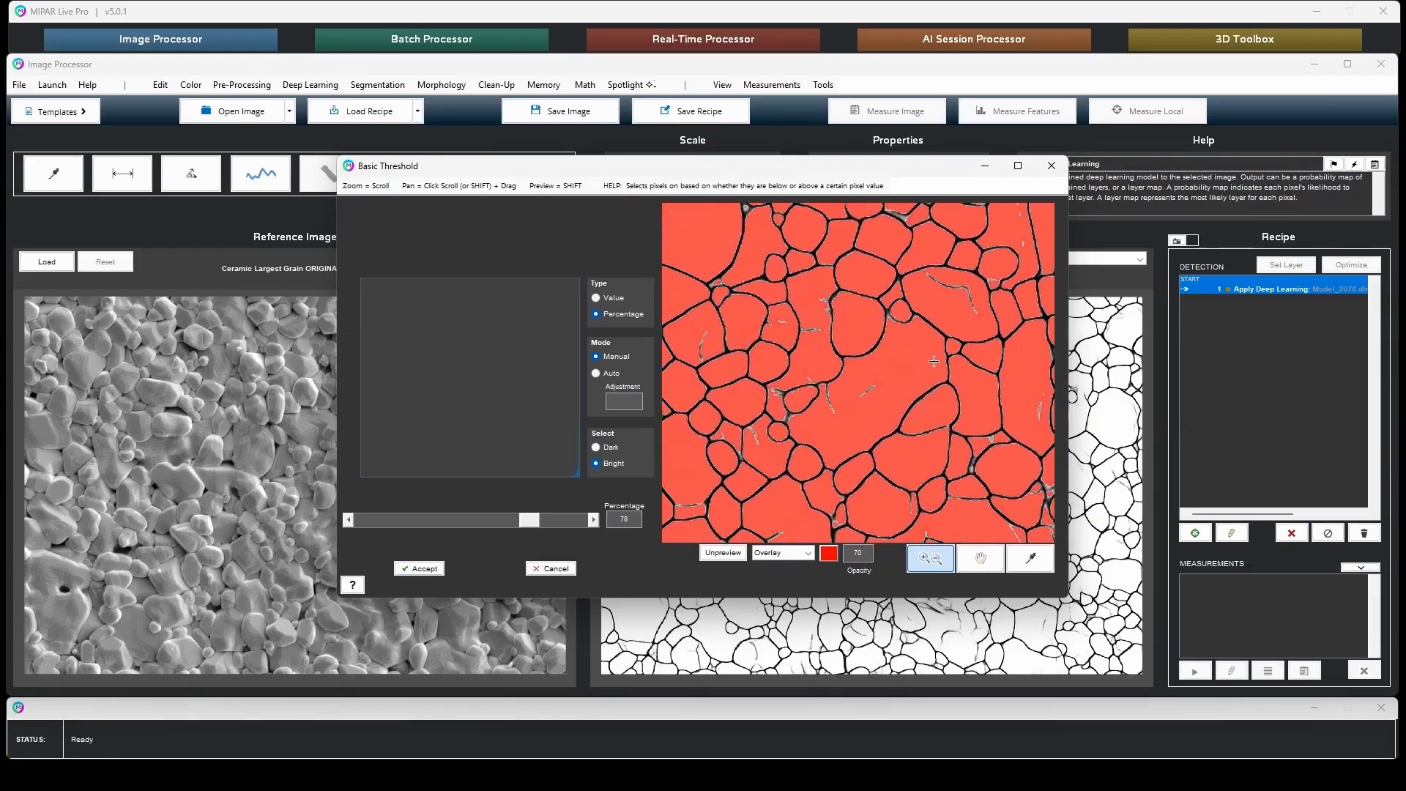
pyautogui.click(432, 569)
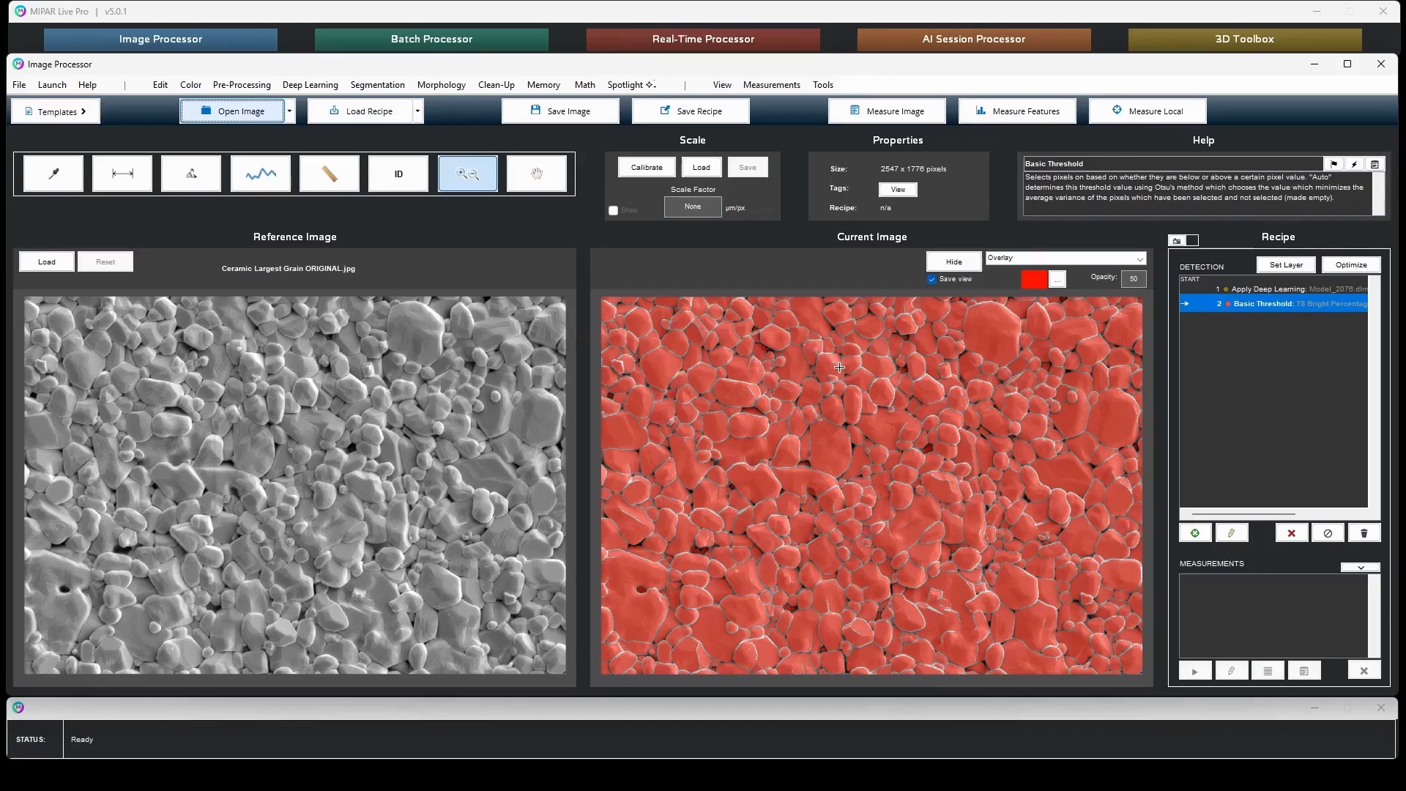
# - Separate the connected grains with Separate Features at separation 1, high resolution and maximum line length 5 px
pyautogui.scroll(1, 840, 377)
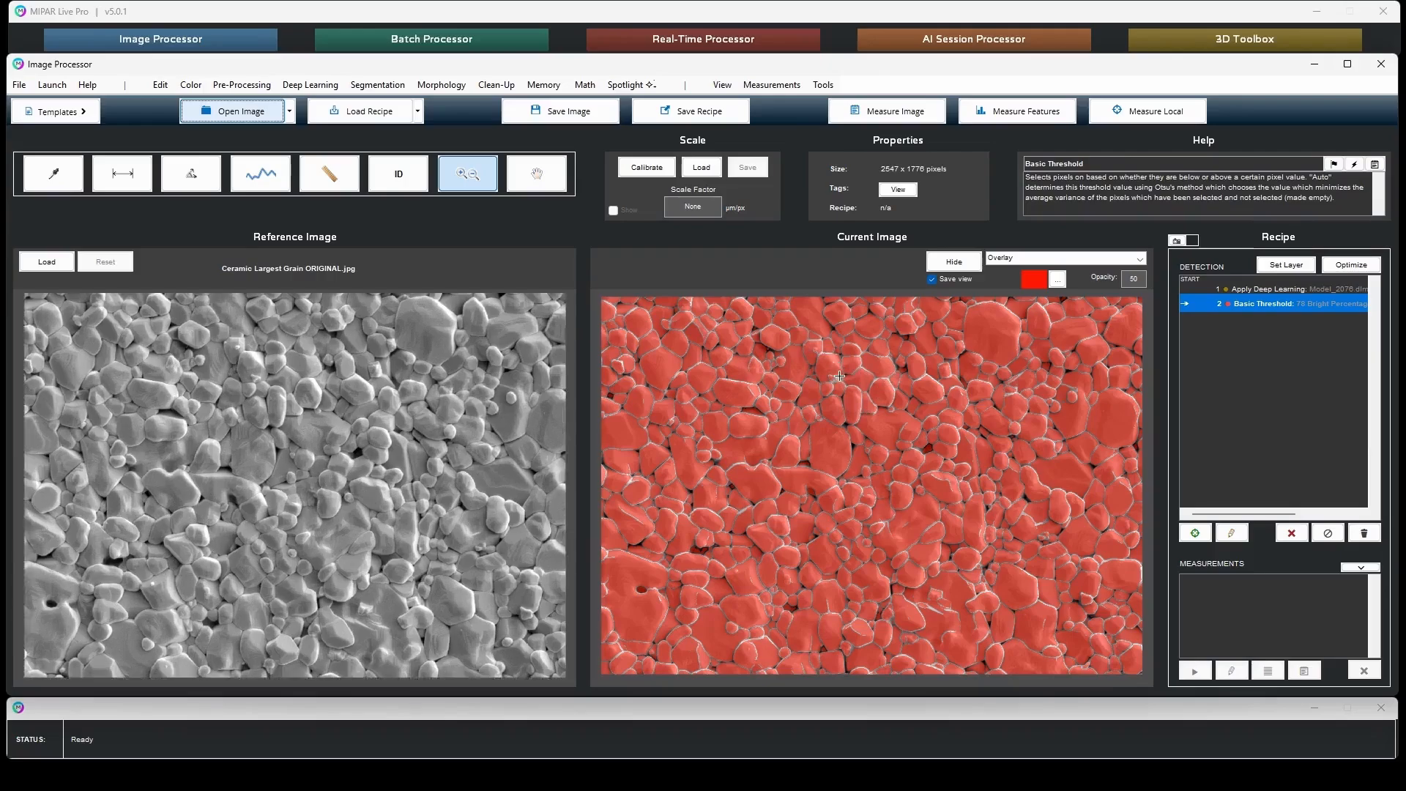
pyautogui.scroll(1, 840, 376)
pyautogui.scroll(1, 830, 355)
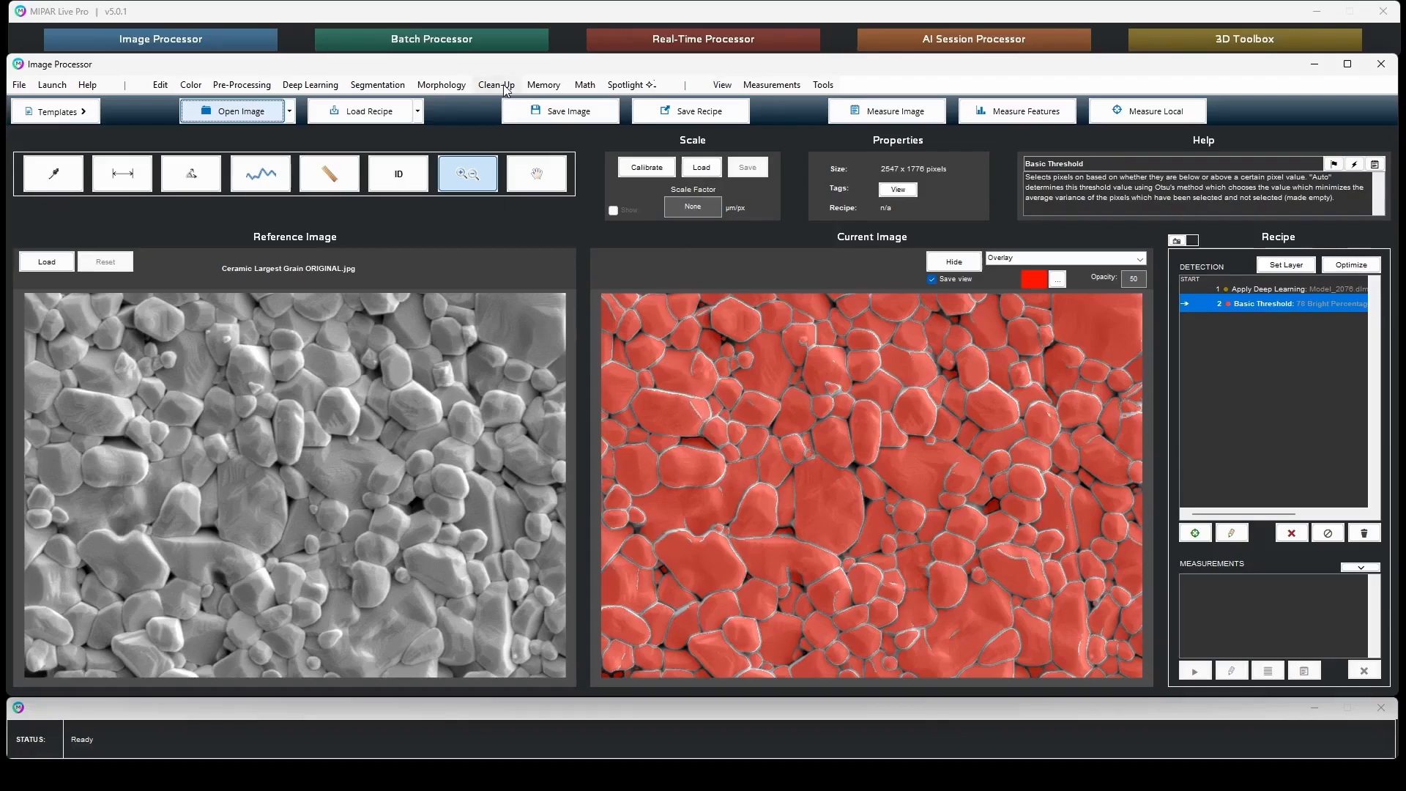
pyautogui.click(450, 86)
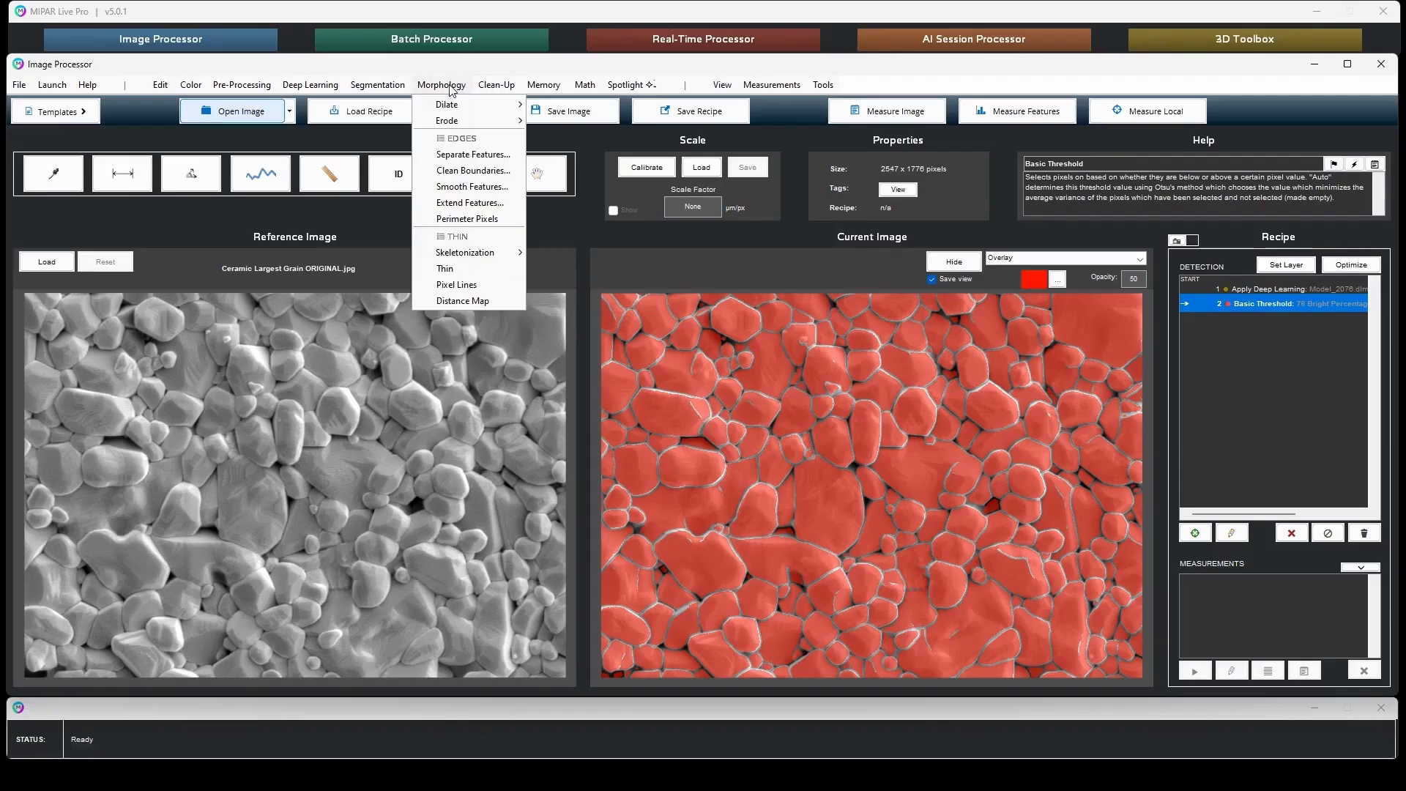
pyautogui.click(472, 154)
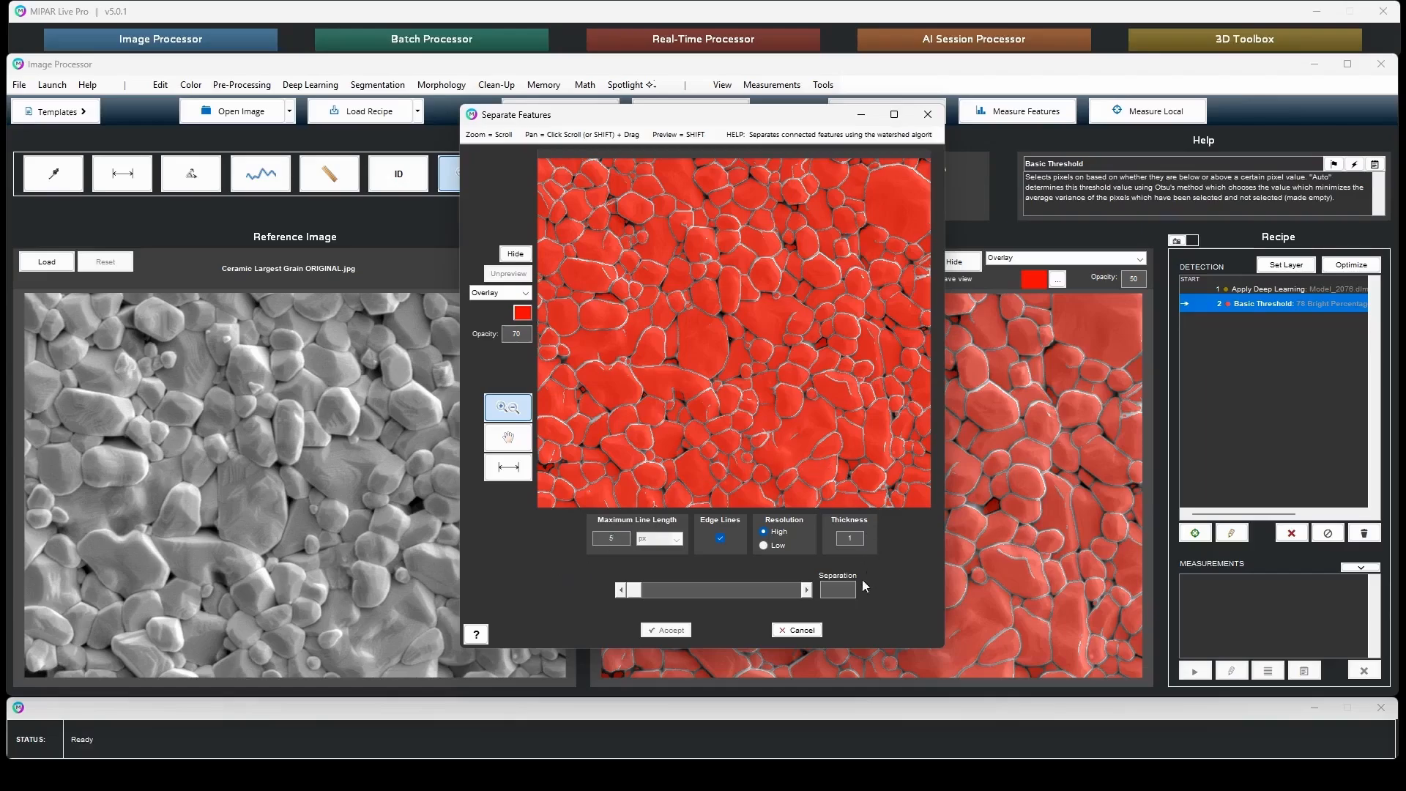
pyautogui.press('Return')
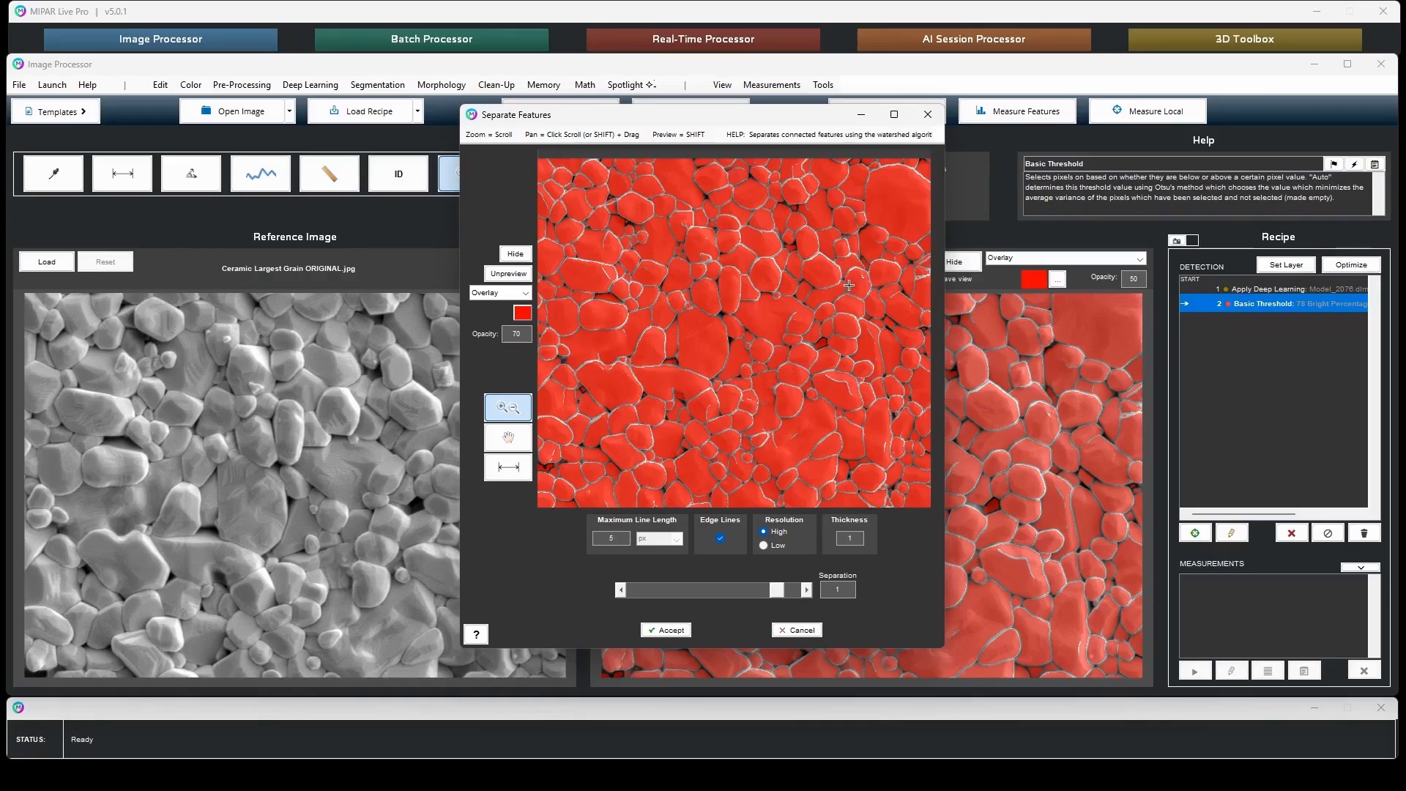
pyautogui.scroll(1, 849, 285)
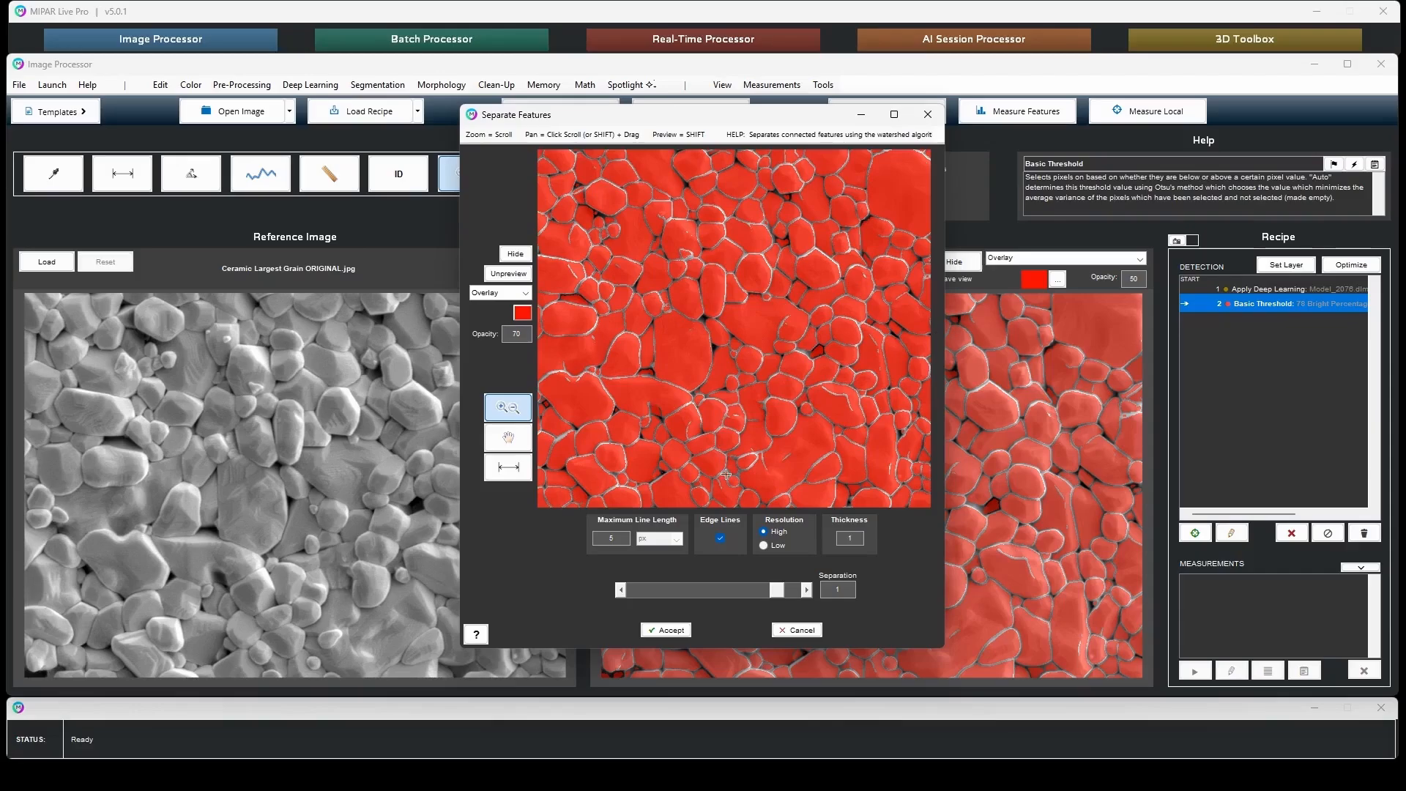
pyautogui.click(671, 630)
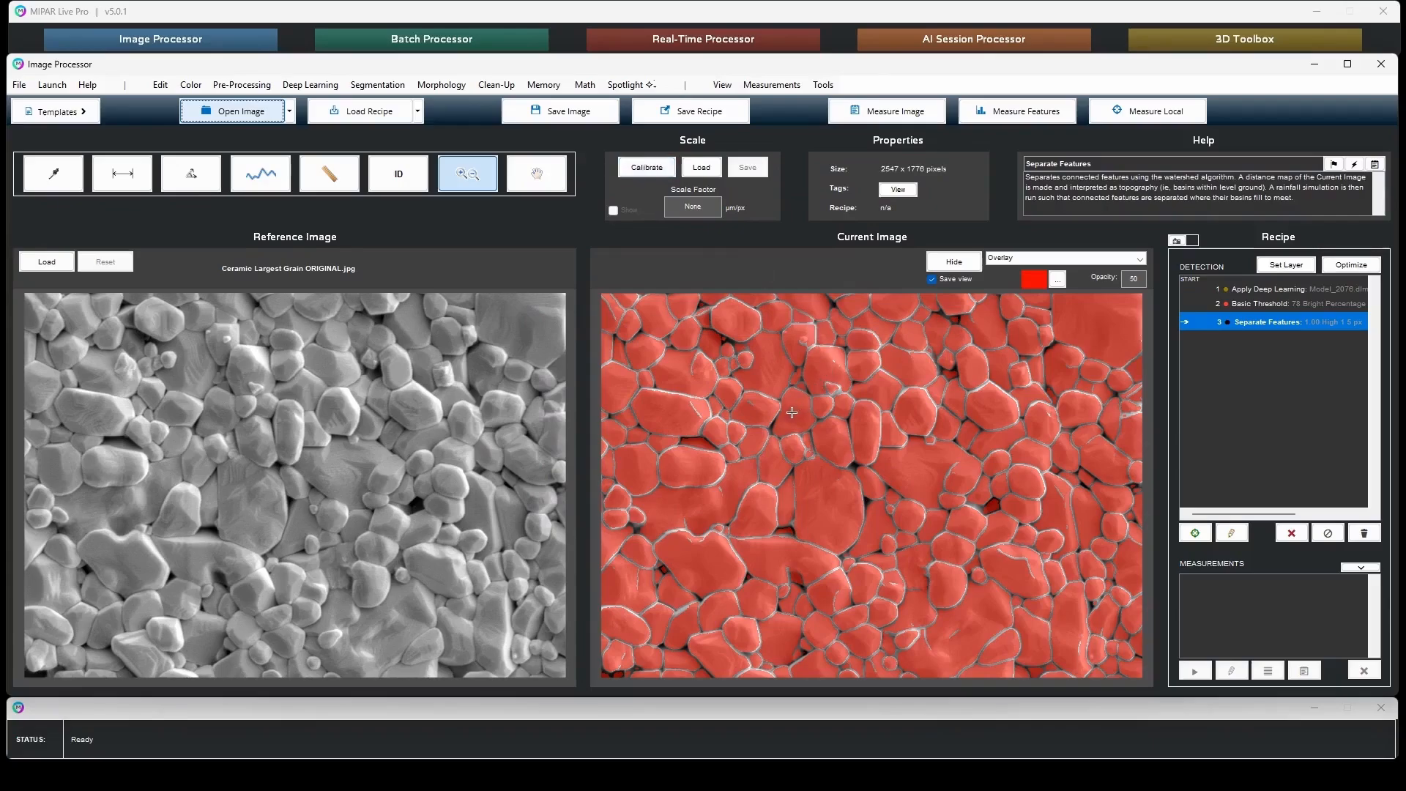
# - Reject grain objects with an area of 20 px^2 or less, including those on the edges
pyautogui.click(497, 85)
pyautogui.click(521, 121)
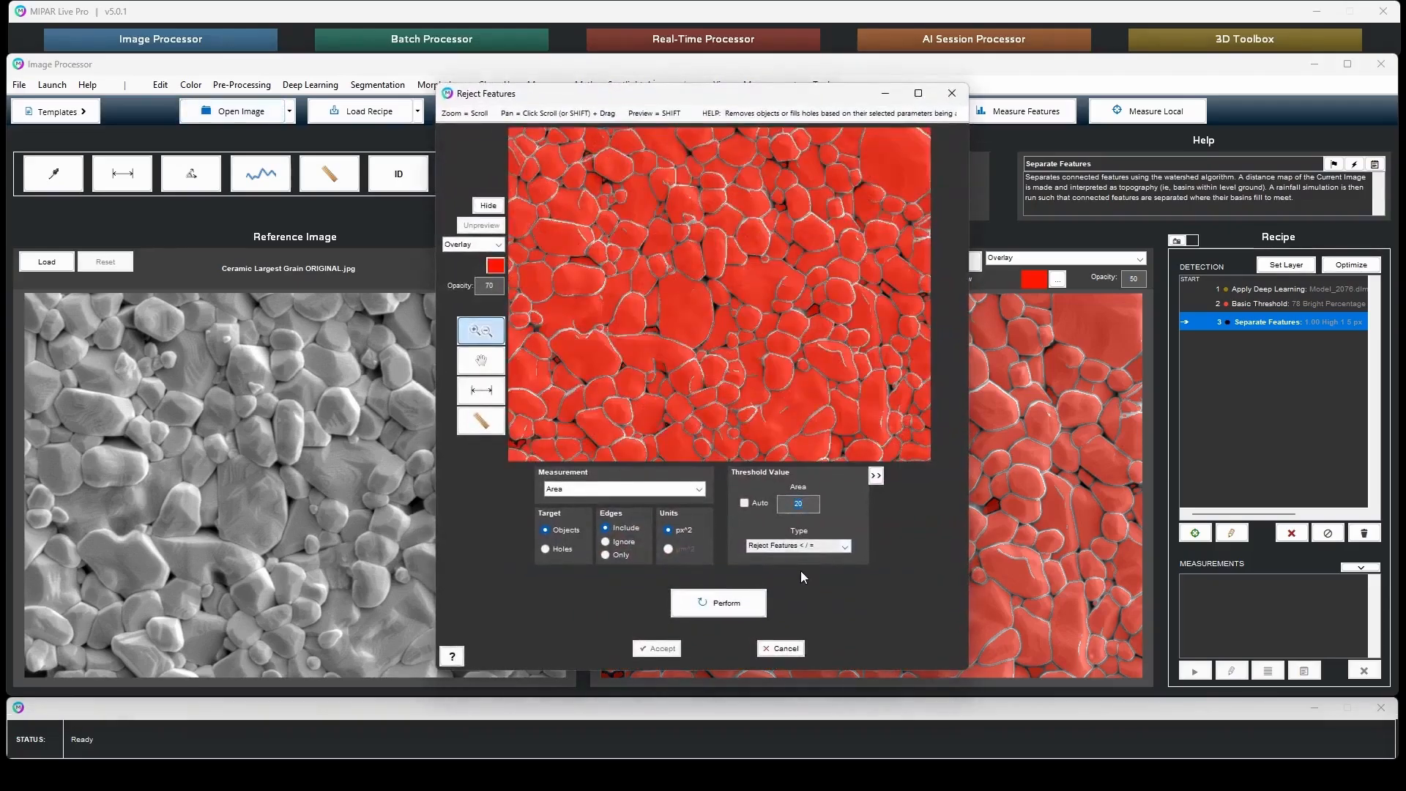
pyautogui.click(744, 606)
pyautogui.click(656, 648)
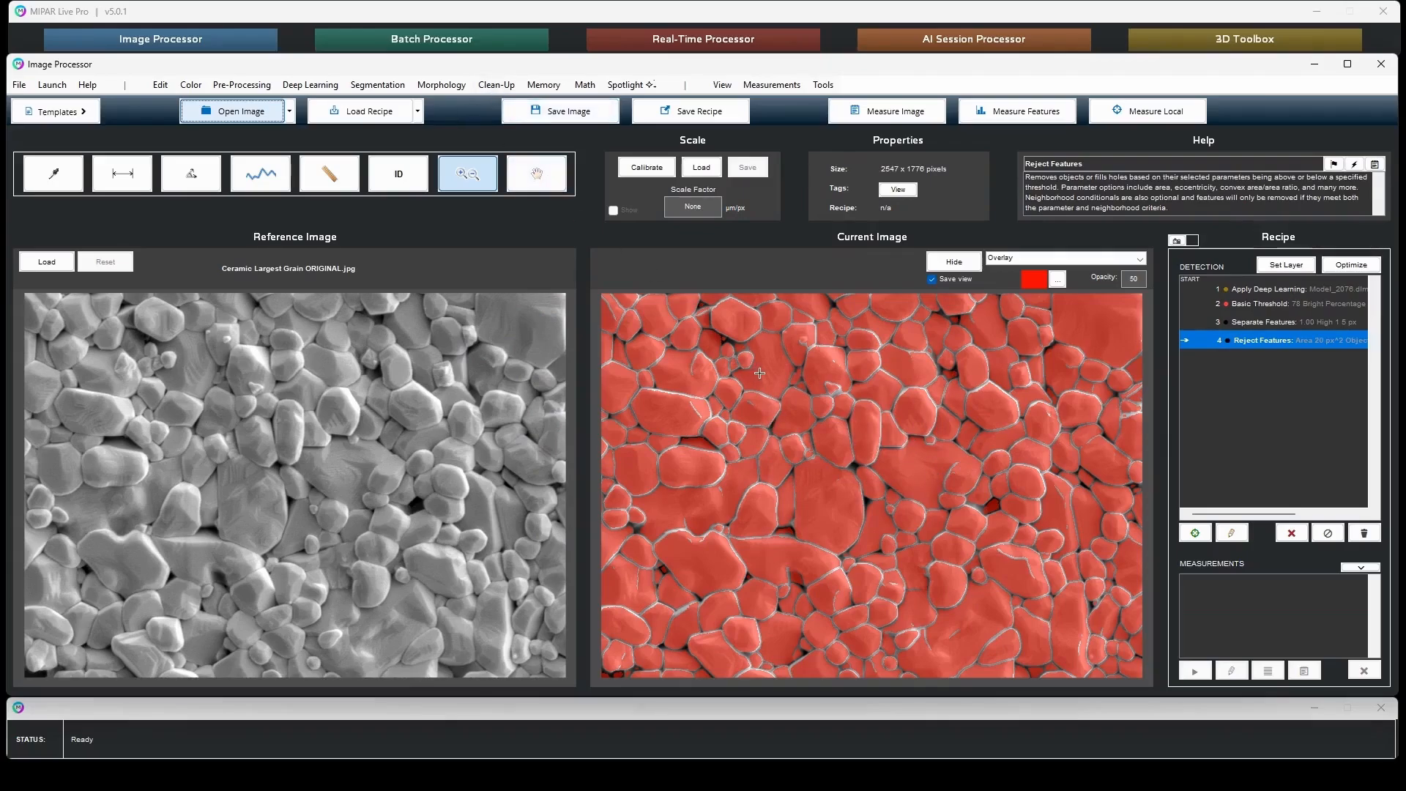
# - Apply Clean Boundaries with a thickness of 1 to grow the grains until they meet
pyautogui.click(496, 84)
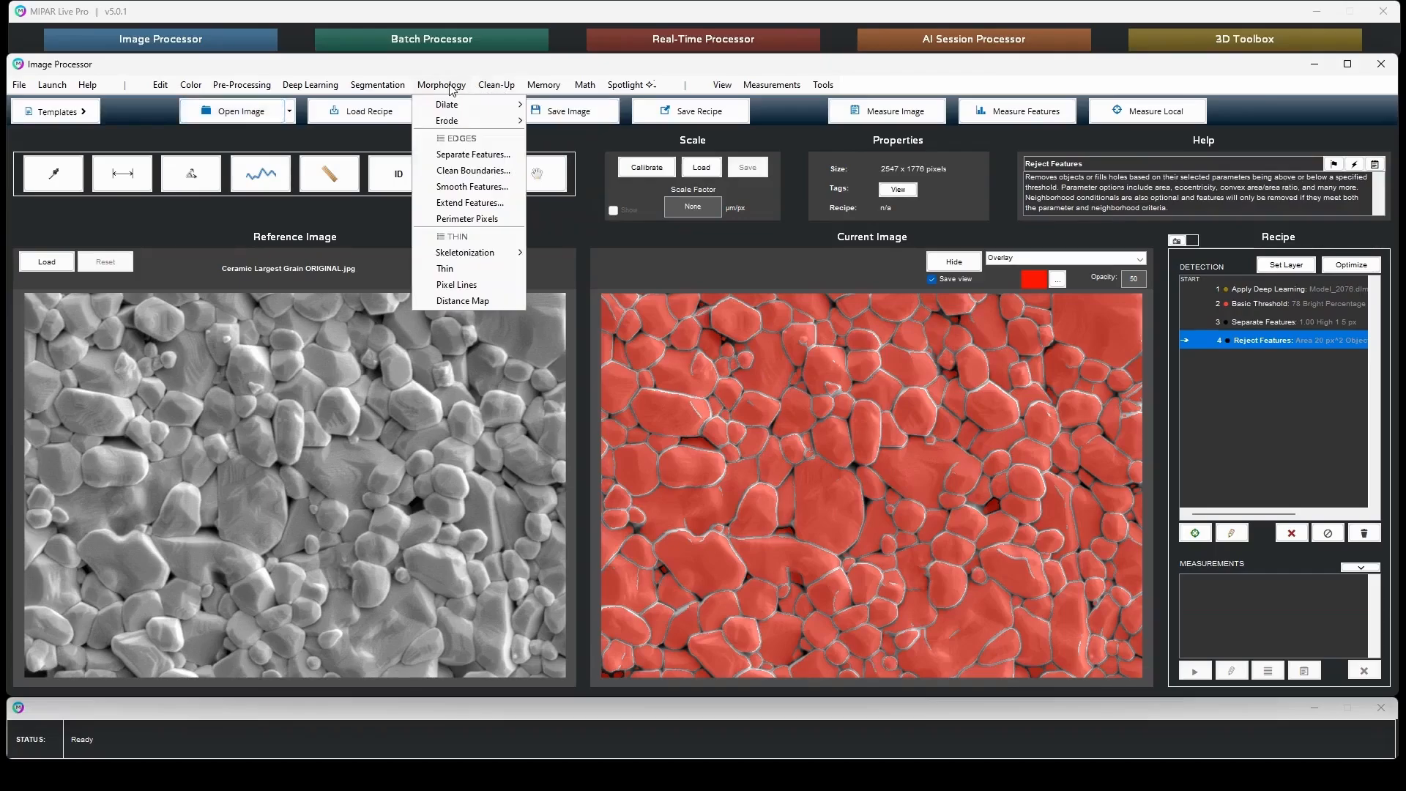
pyautogui.click(473, 170)
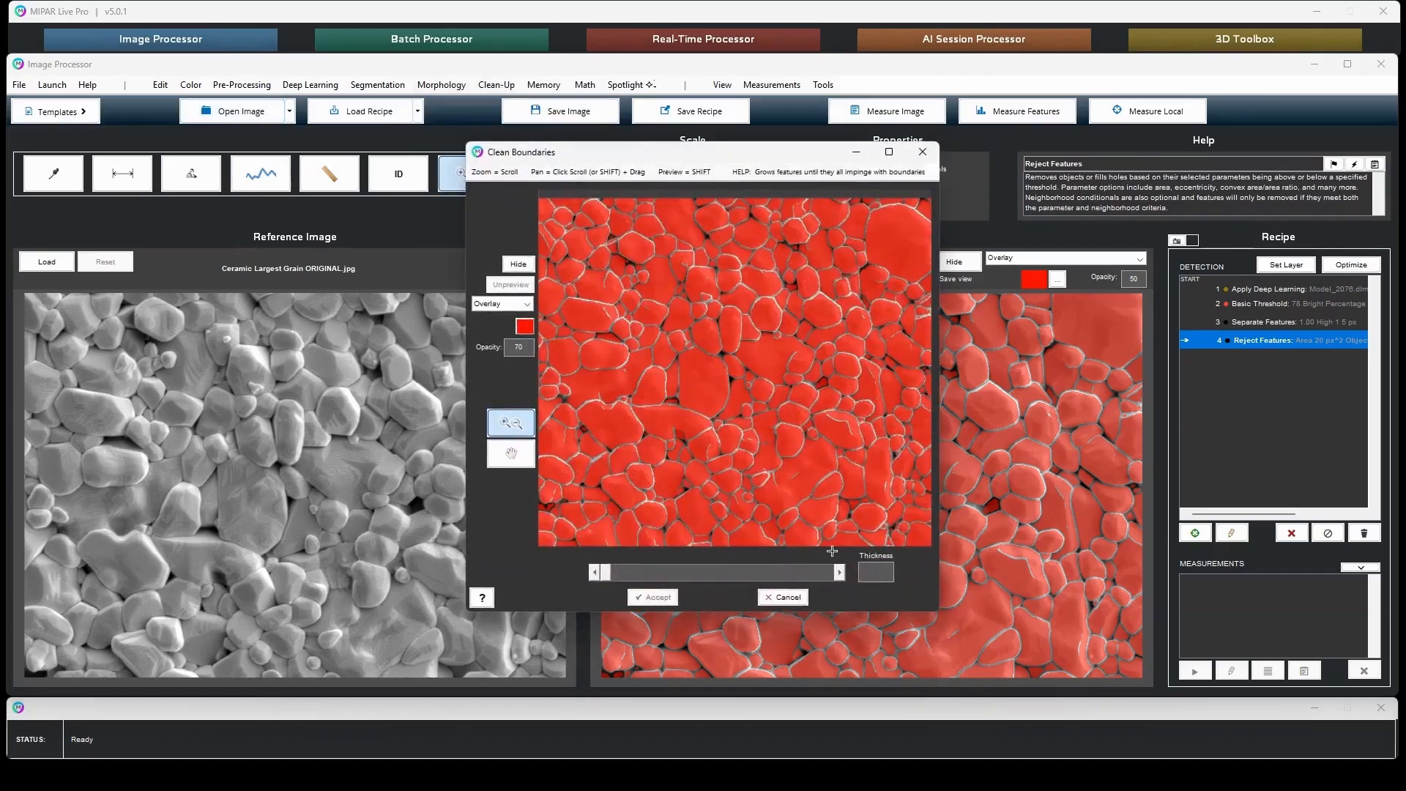
pyautogui.click(839, 572)
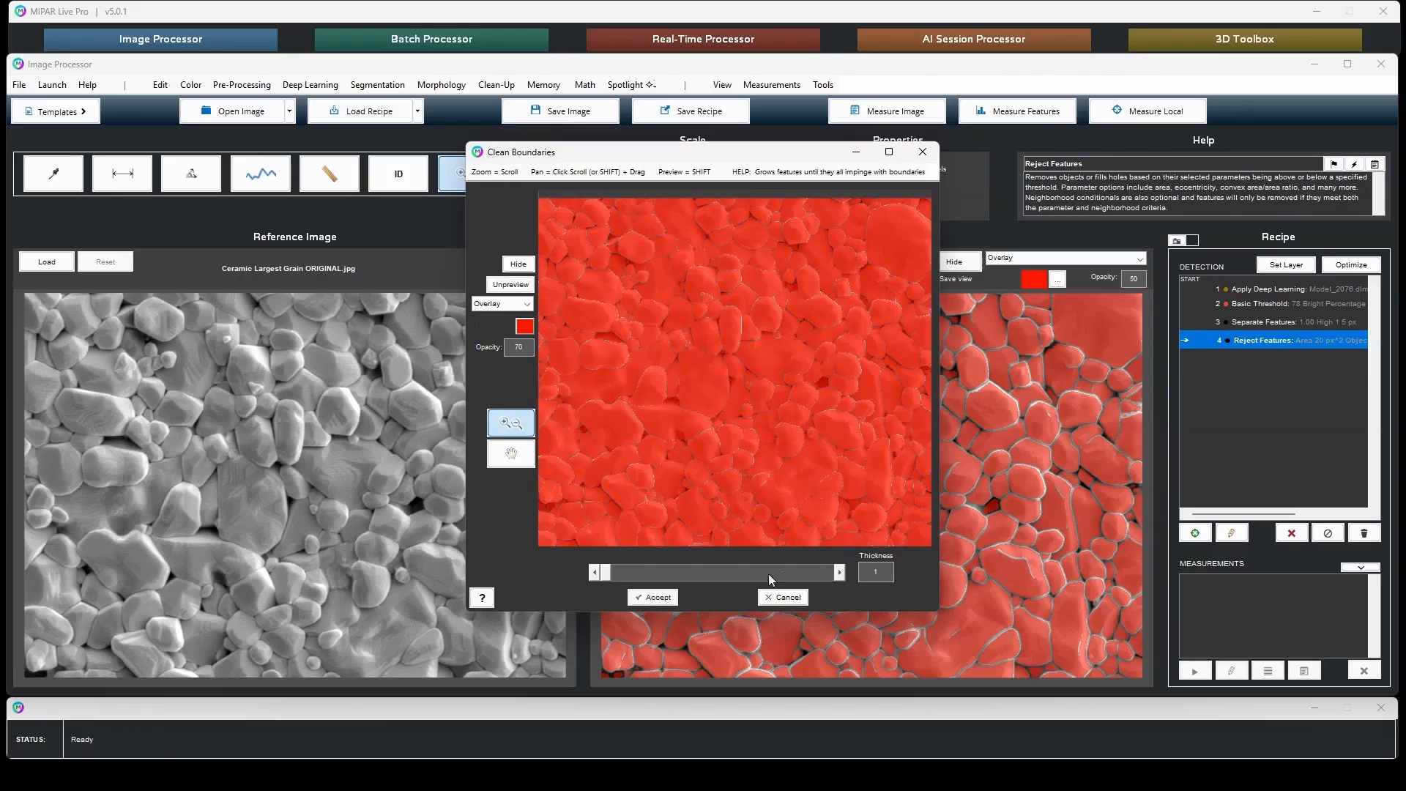
pyautogui.click(654, 597)
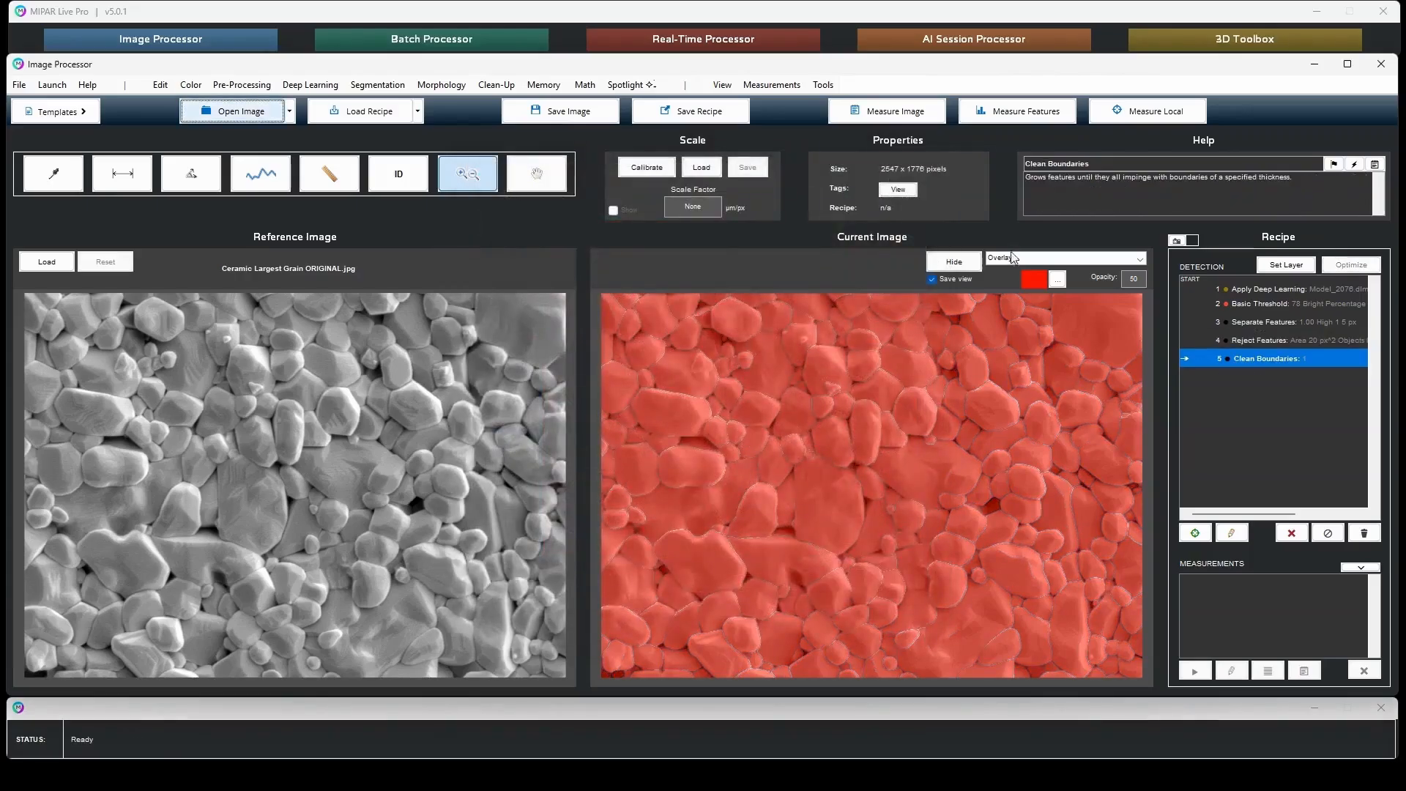
# - Display the segmented grains as Labels and colour them with the Colorcube colormap
pyautogui.click(1015, 257)
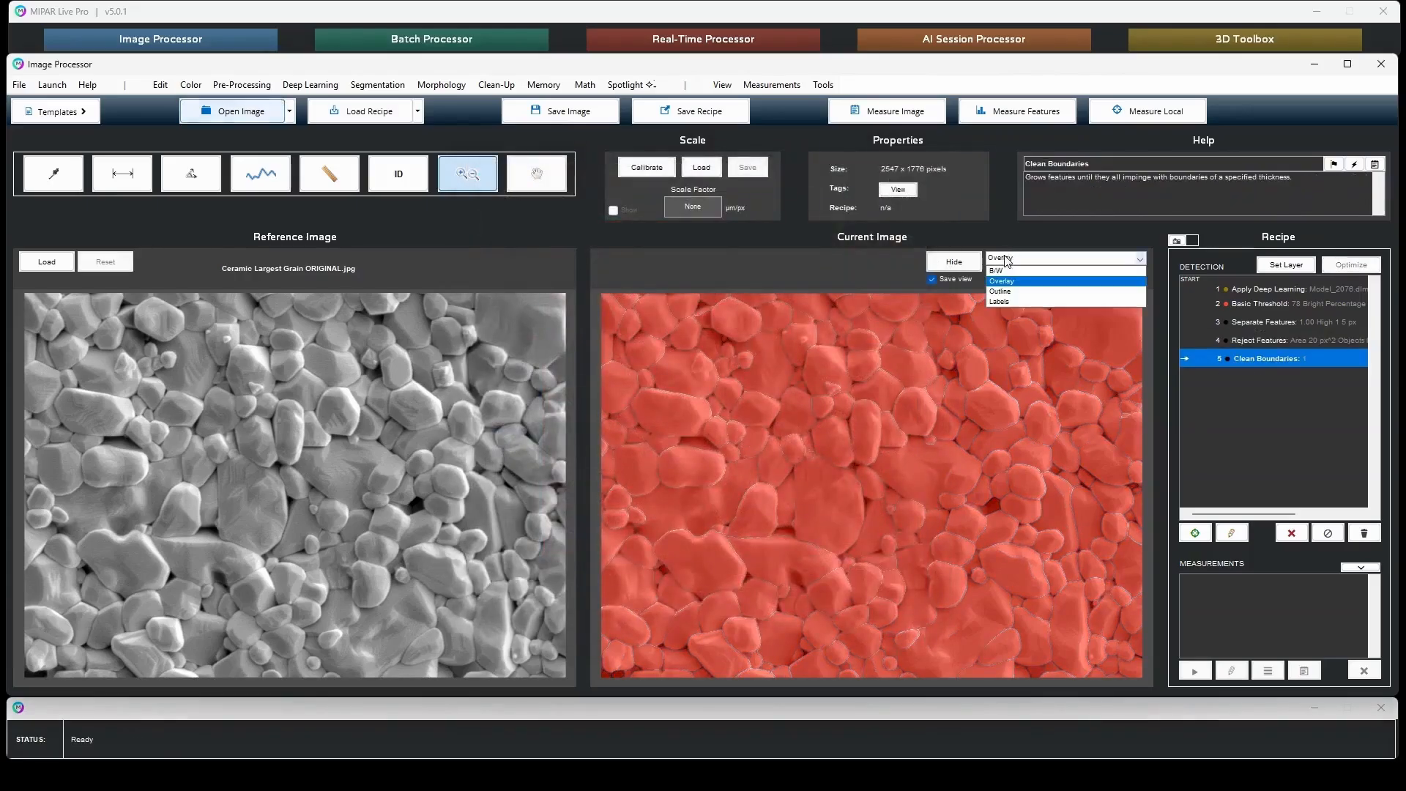
pyautogui.click(1008, 301)
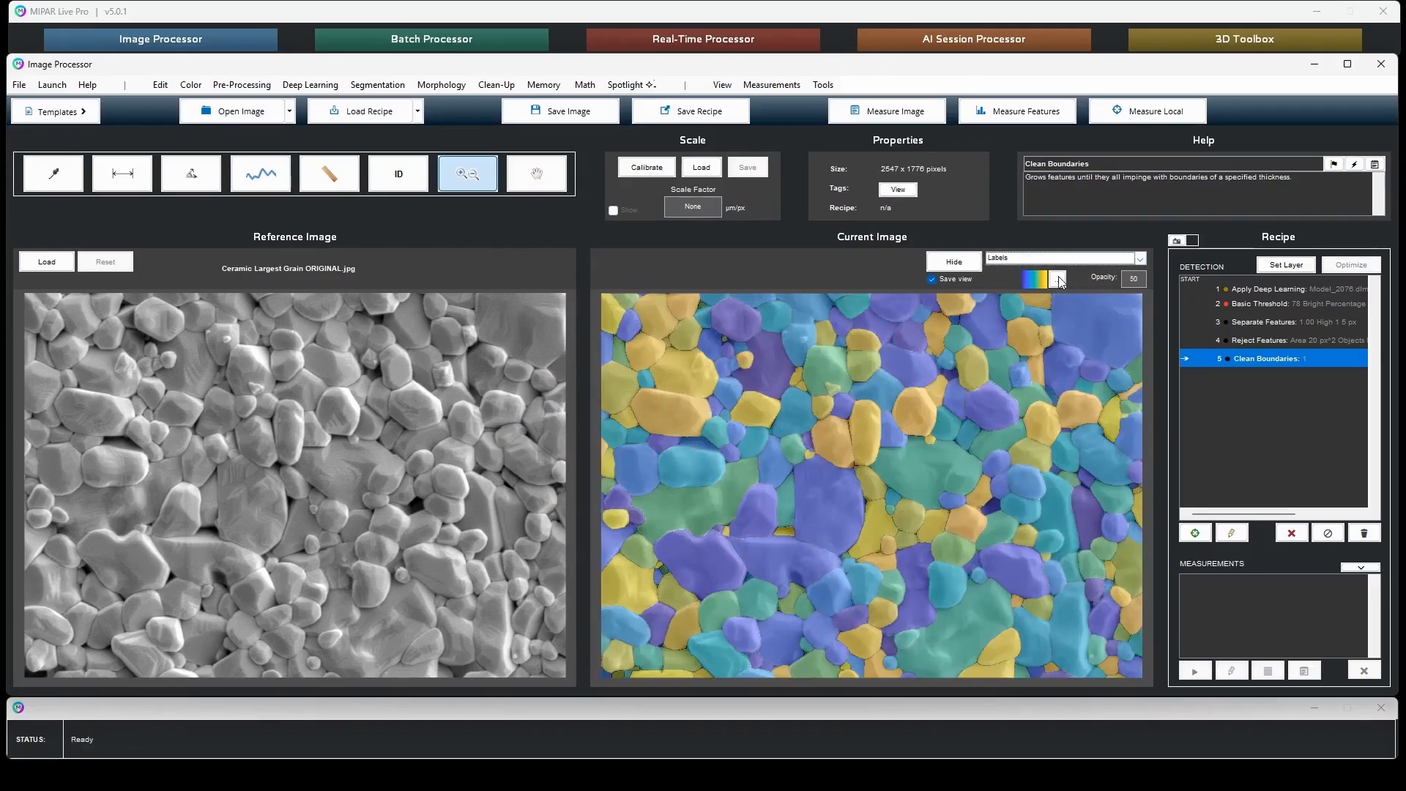
pyautogui.doubleClick(987, 363)
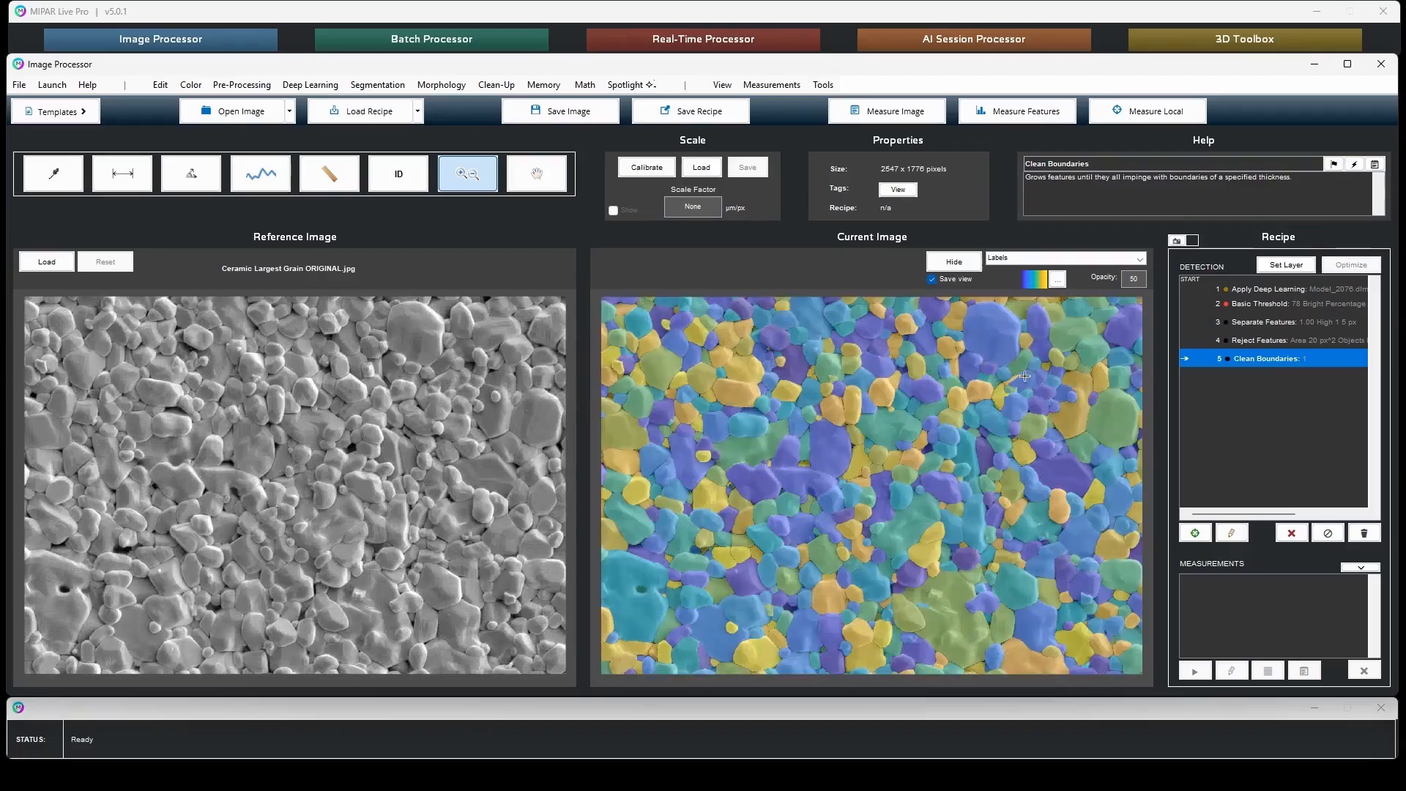
pyautogui.click(1058, 280)
pyautogui.click(683, 379)
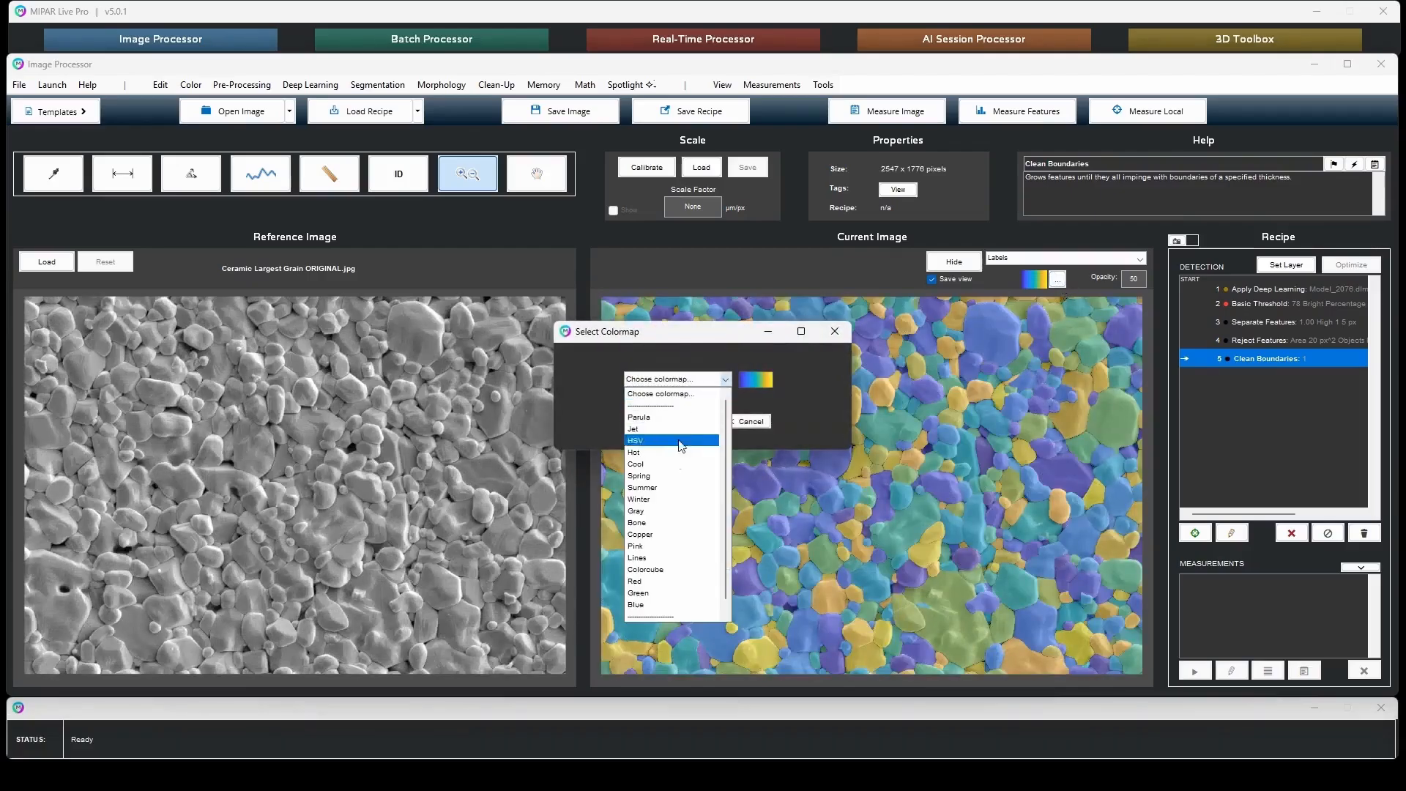
pyautogui.click(646, 569)
pyautogui.click(657, 421)
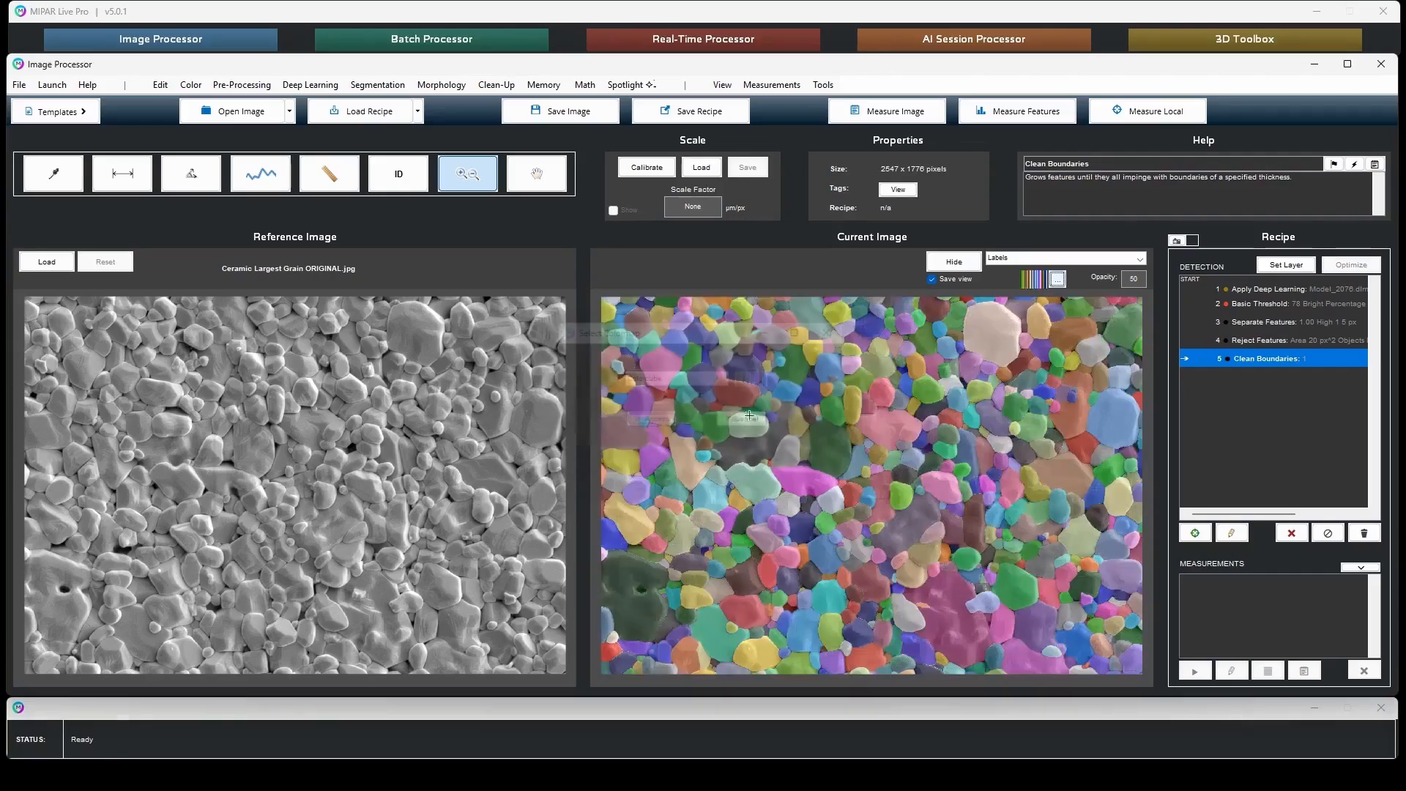
# - Set the opacity of the grain label overlay to 70
pyautogui.doubleClick(1132, 278)
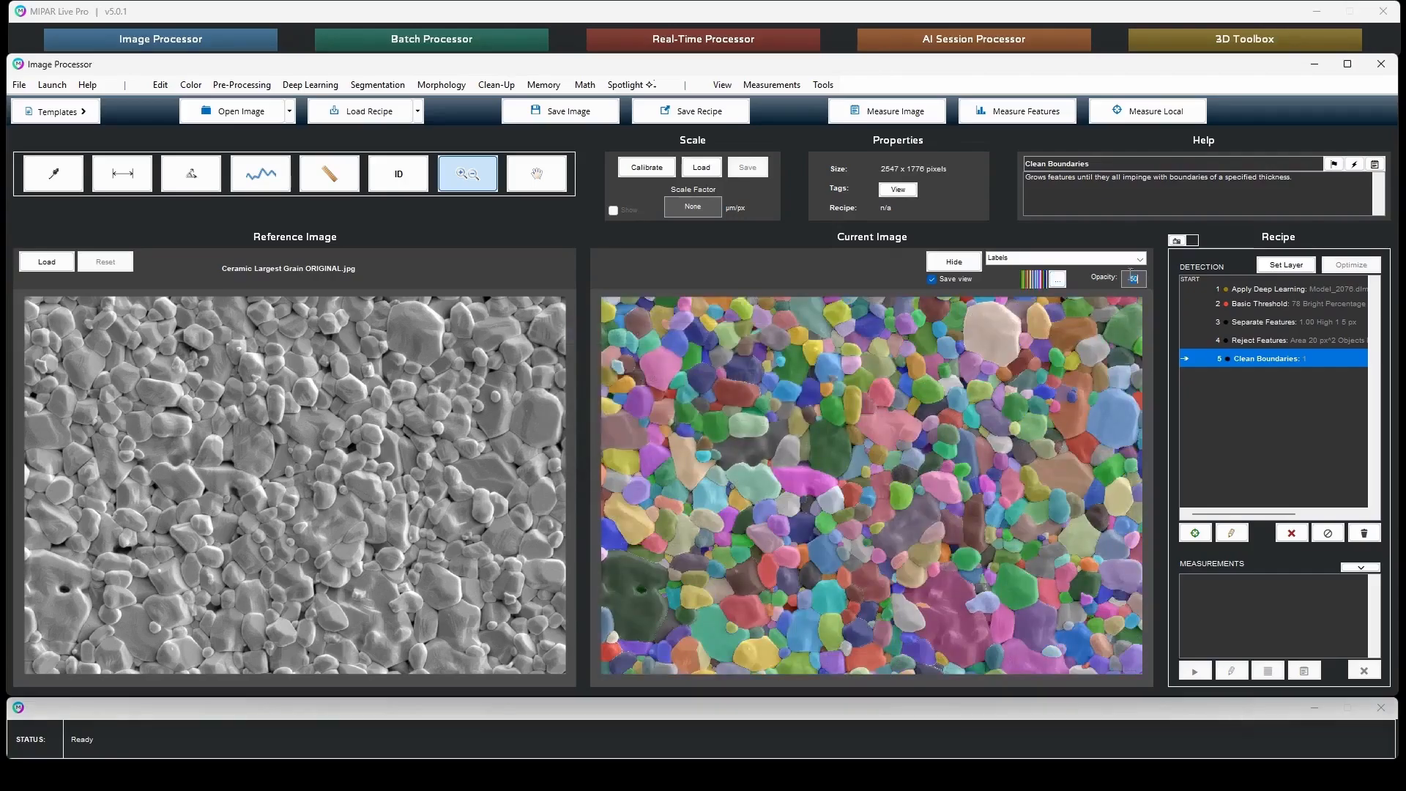
pyautogui.write('70')
pyautogui.press('Return')
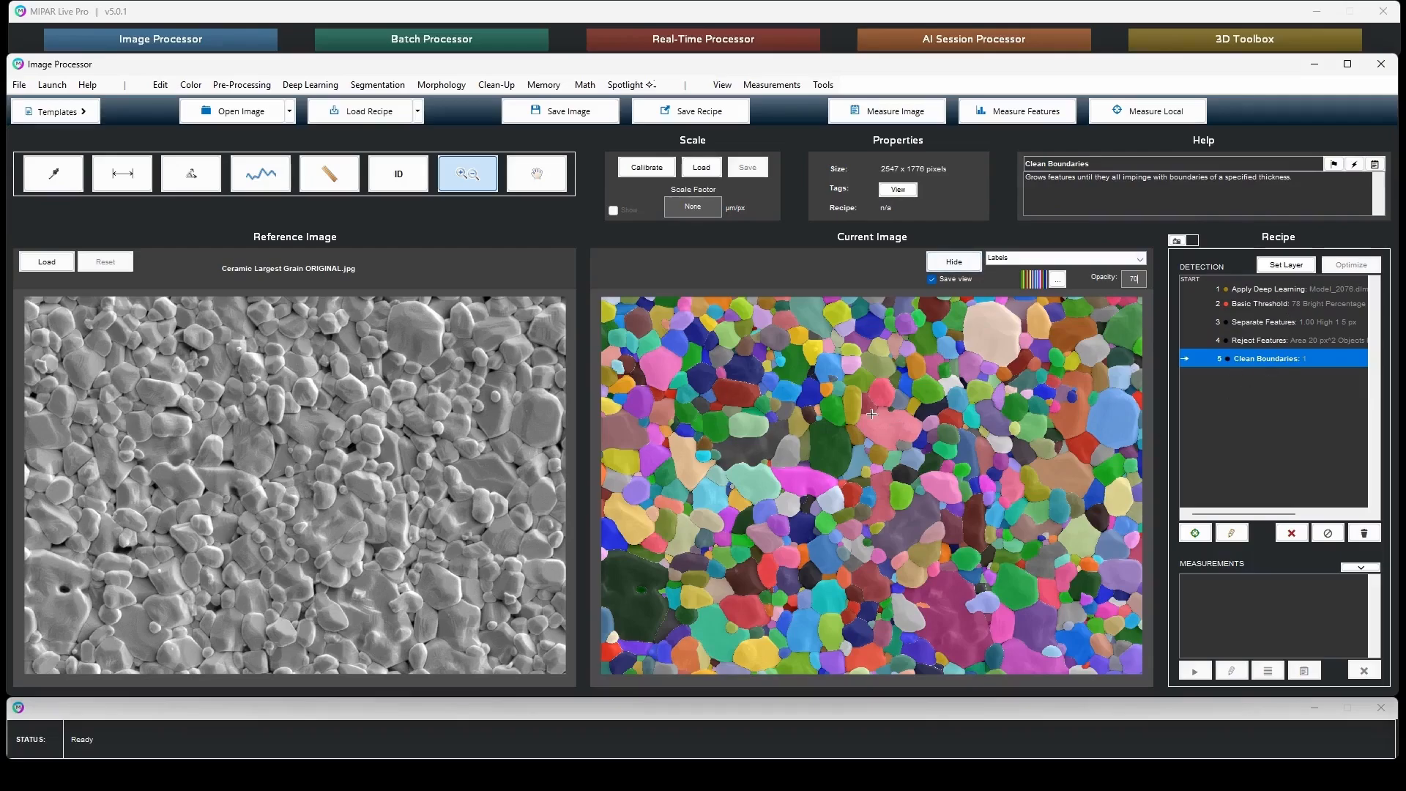
# - Compare the Apply Deep Learning output with the Clean Boundaries result and save the recipe as Recipe.rcp in the Internal Example folder
pyautogui.click(1281, 290)
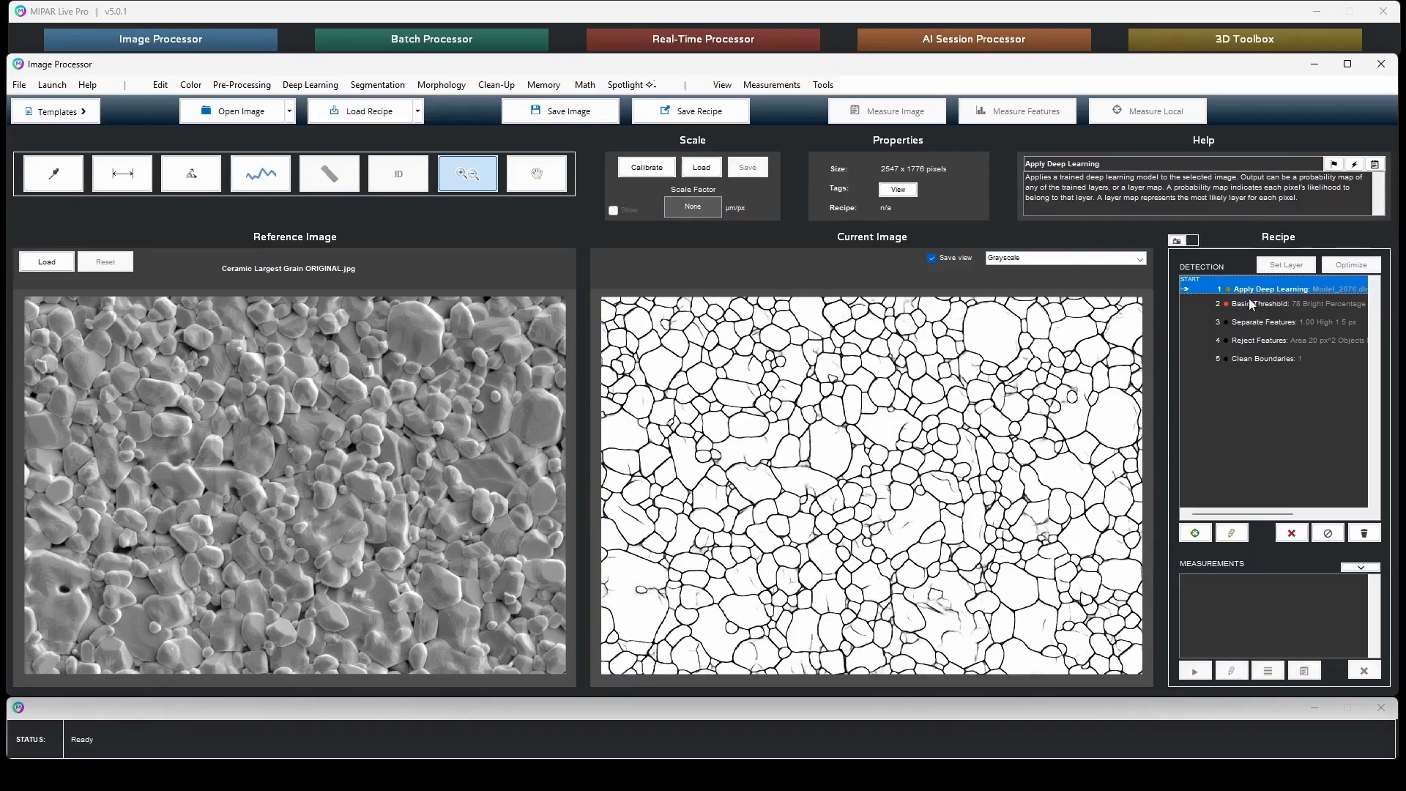
pyautogui.click(1271, 359)
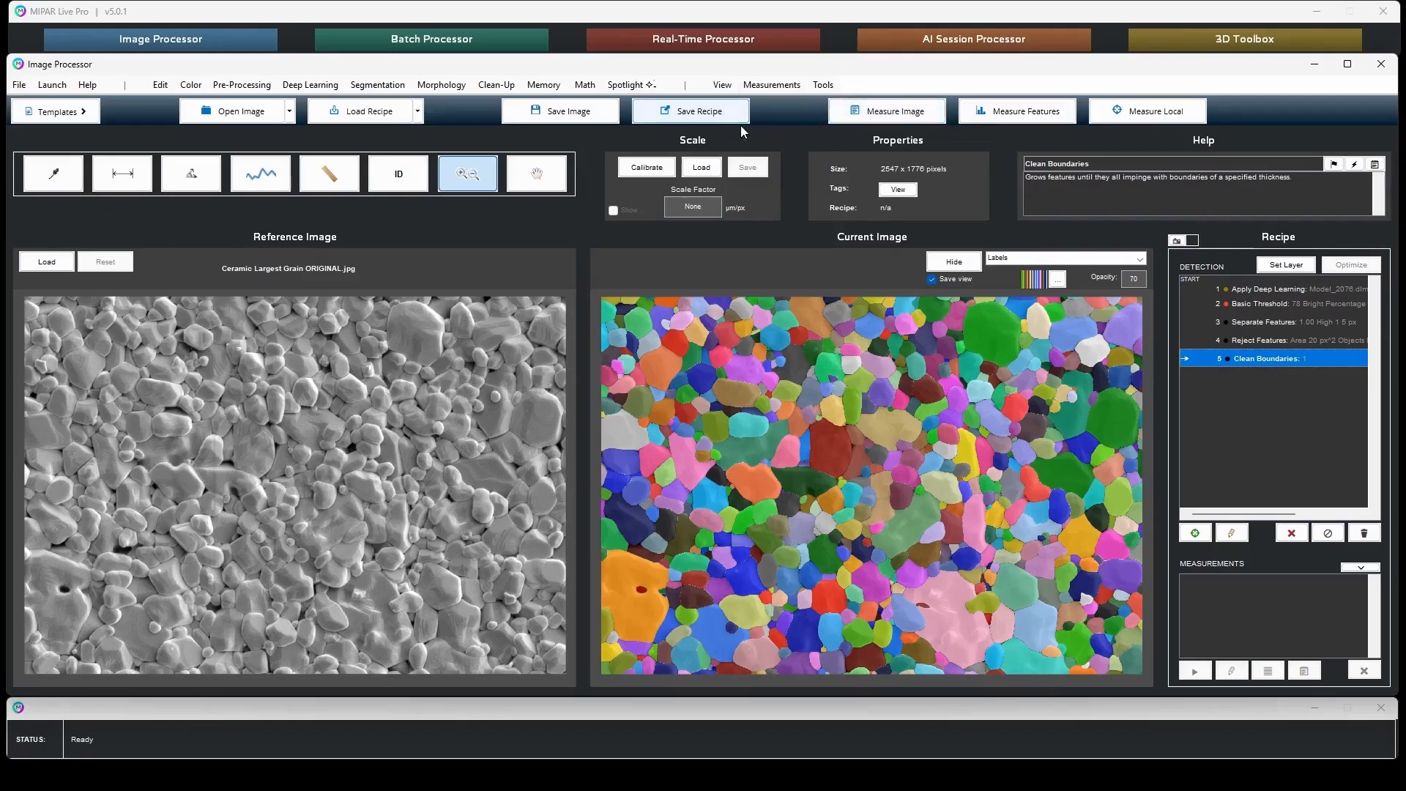
pyautogui.click(717, 115)
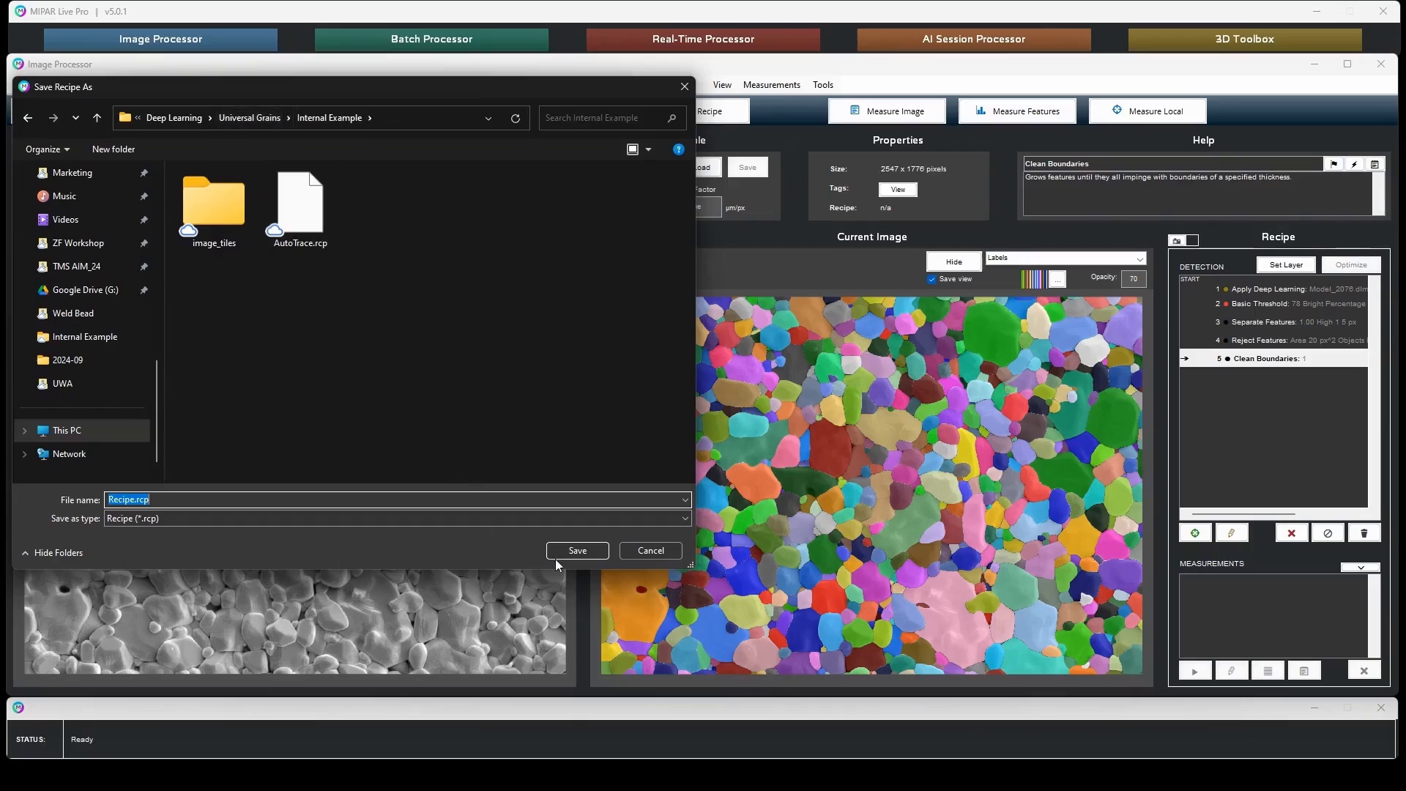
pyautogui.click(577, 550)
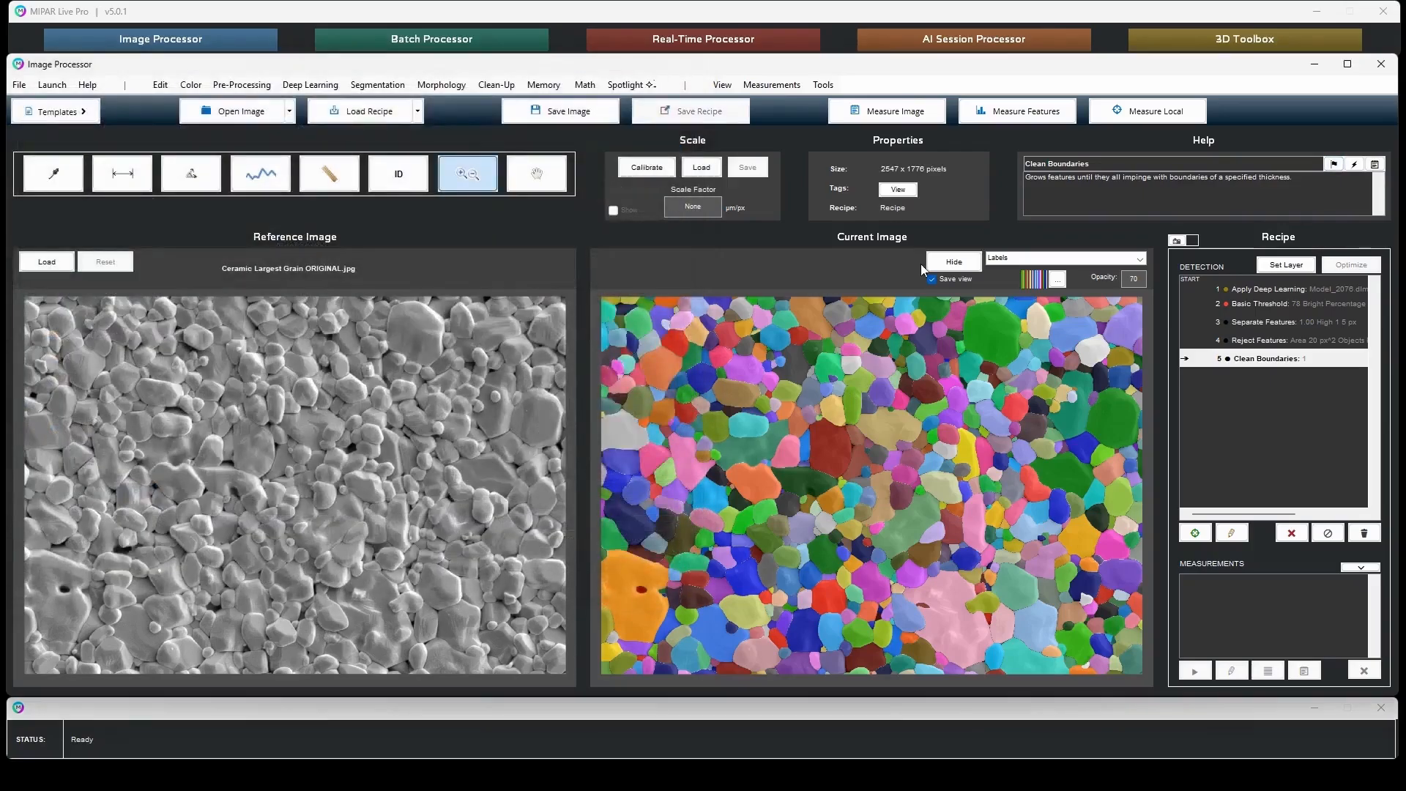
# - Open Grain Size - ASTM E112.png with the recipe reloaded and compare the grain labels with the original micrograph
pyautogui.click(233, 111)
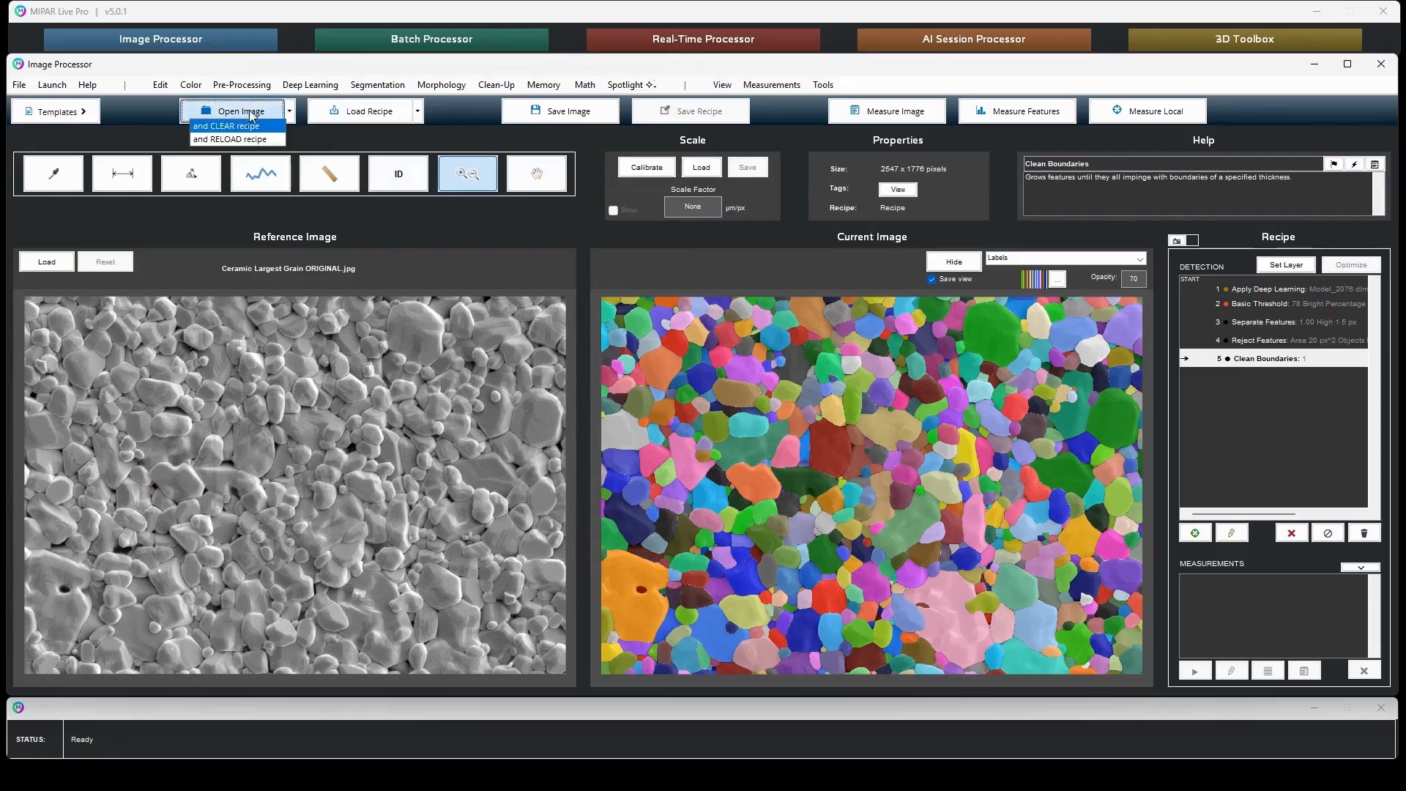
pyautogui.click(226, 140)
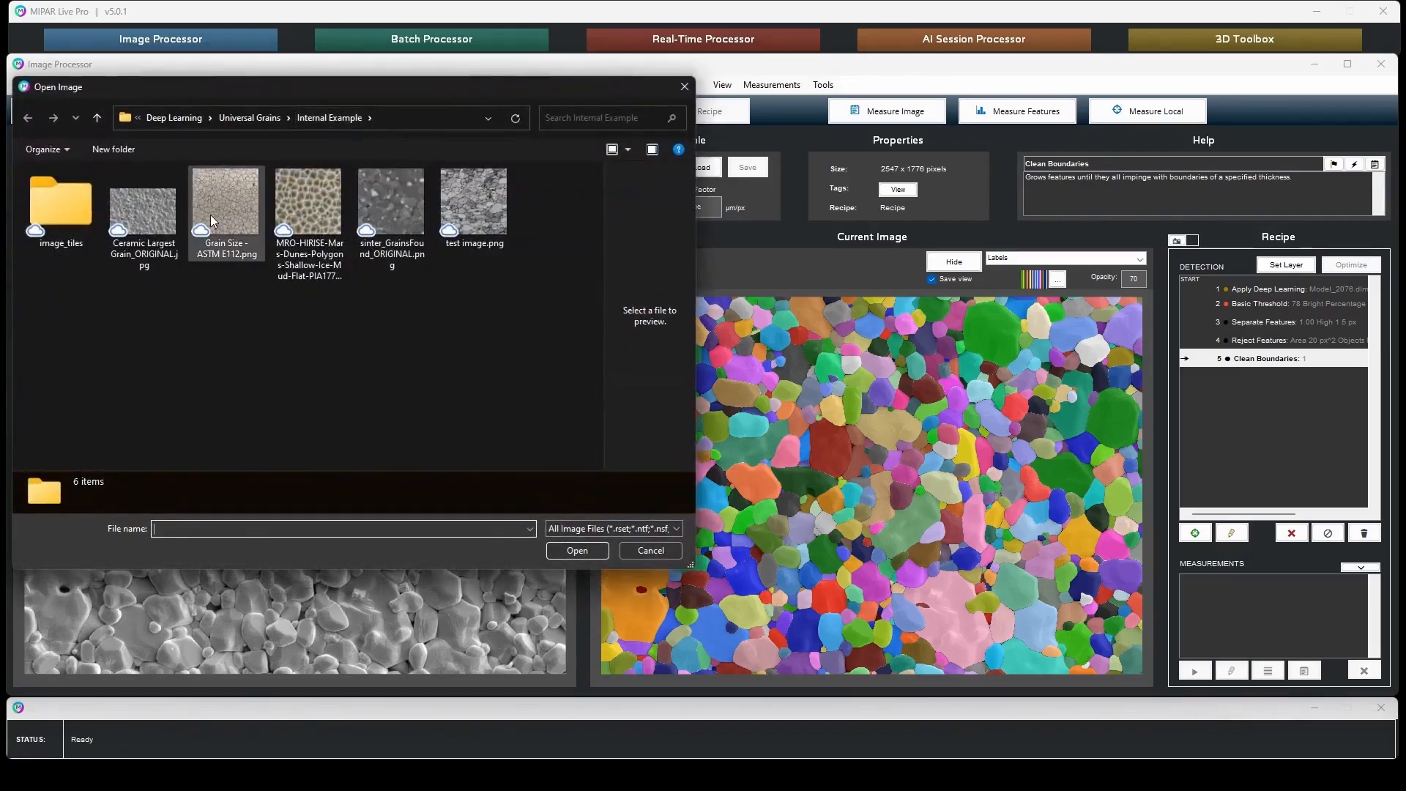
pyautogui.doubleClick(210, 216)
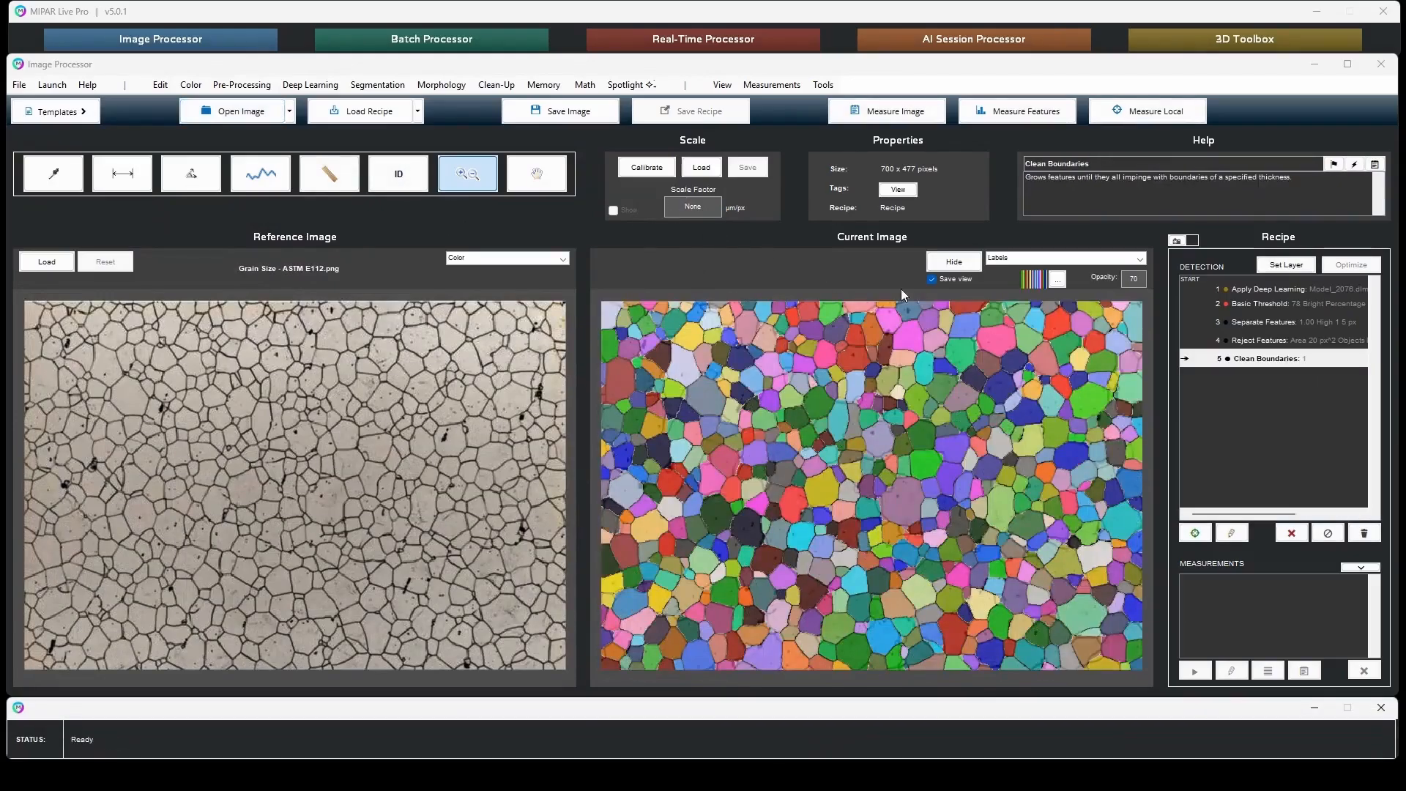
pyautogui.click(954, 263)
pyautogui.click(954, 263)
pyautogui.click(955, 263)
pyautogui.click(954, 262)
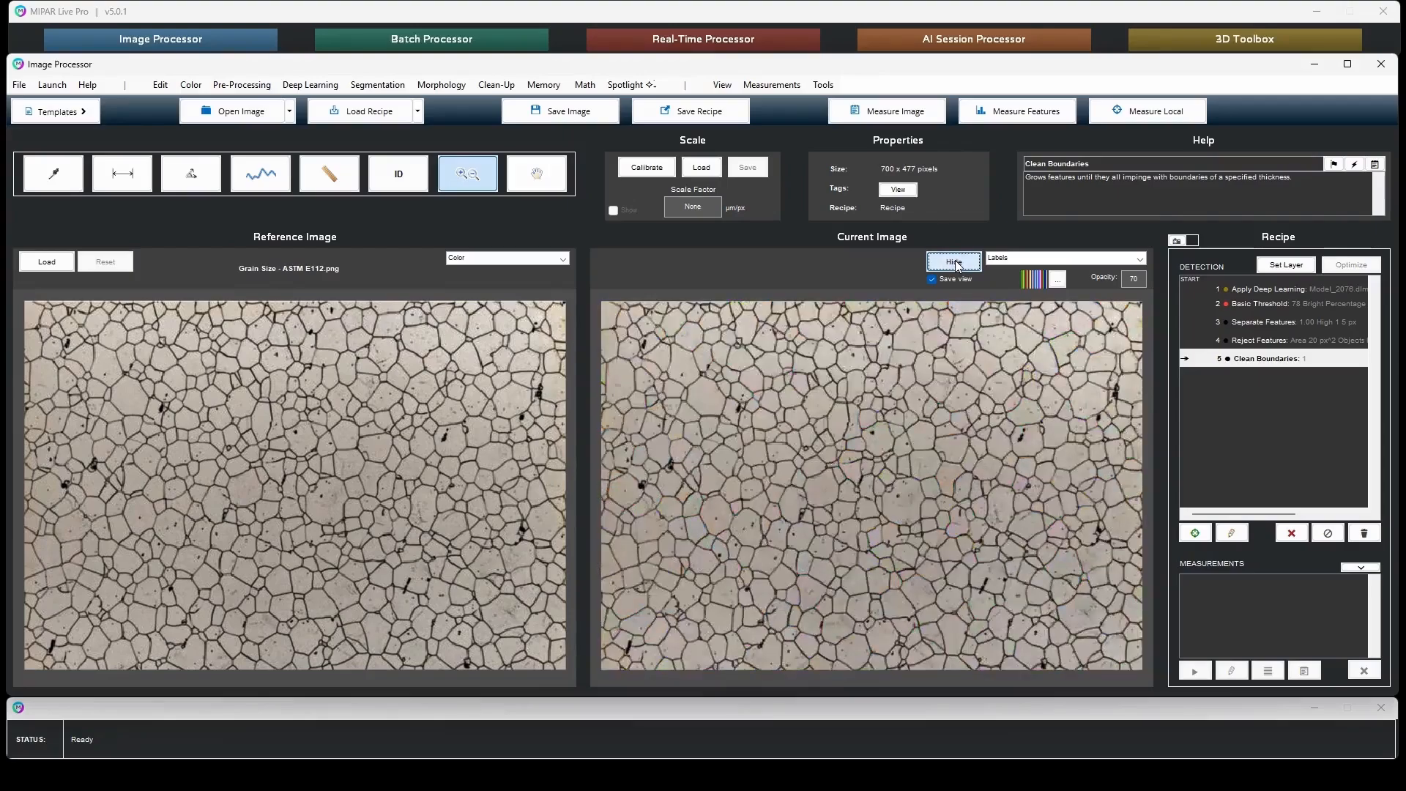
pyautogui.click(954, 262)
pyautogui.click(955, 262)
# - Open the MRO-HIRISE Mars dunes polygons image with the recipe reloaded and compare its labels with the original image
pyautogui.click(280, 122)
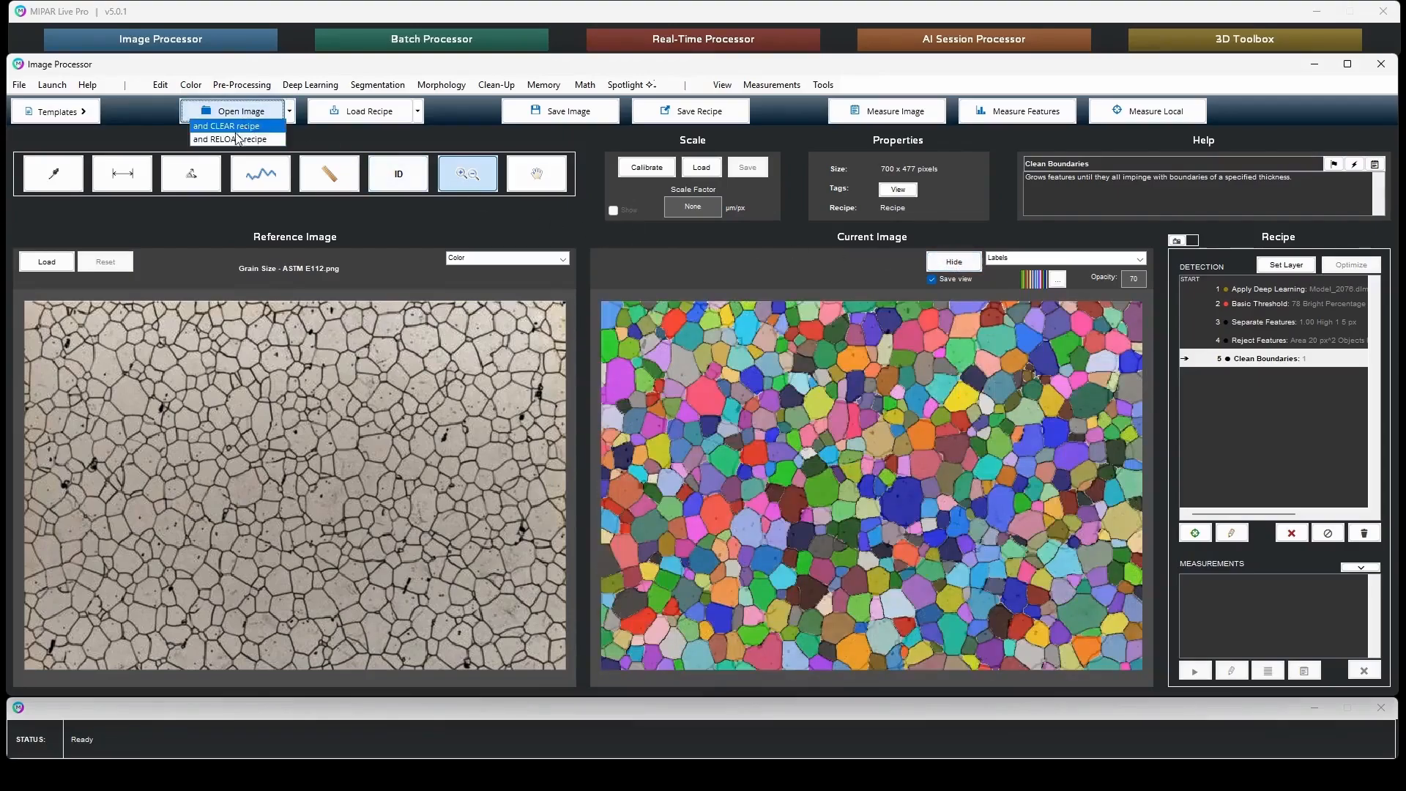
pyautogui.click(241, 138)
pyautogui.doubleClick(314, 192)
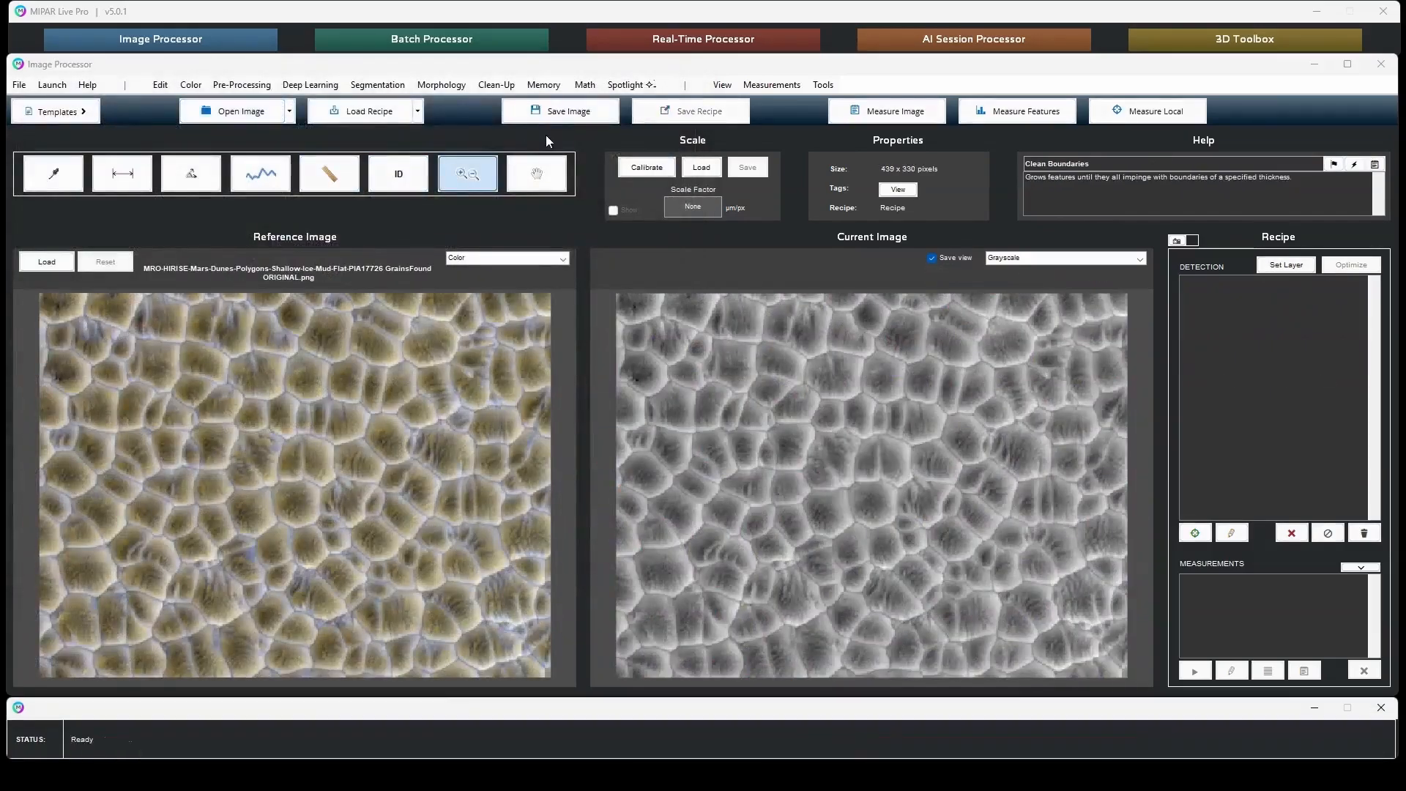
pyautogui.click(958, 262)
pyautogui.click(958, 262)
pyautogui.click(958, 262)
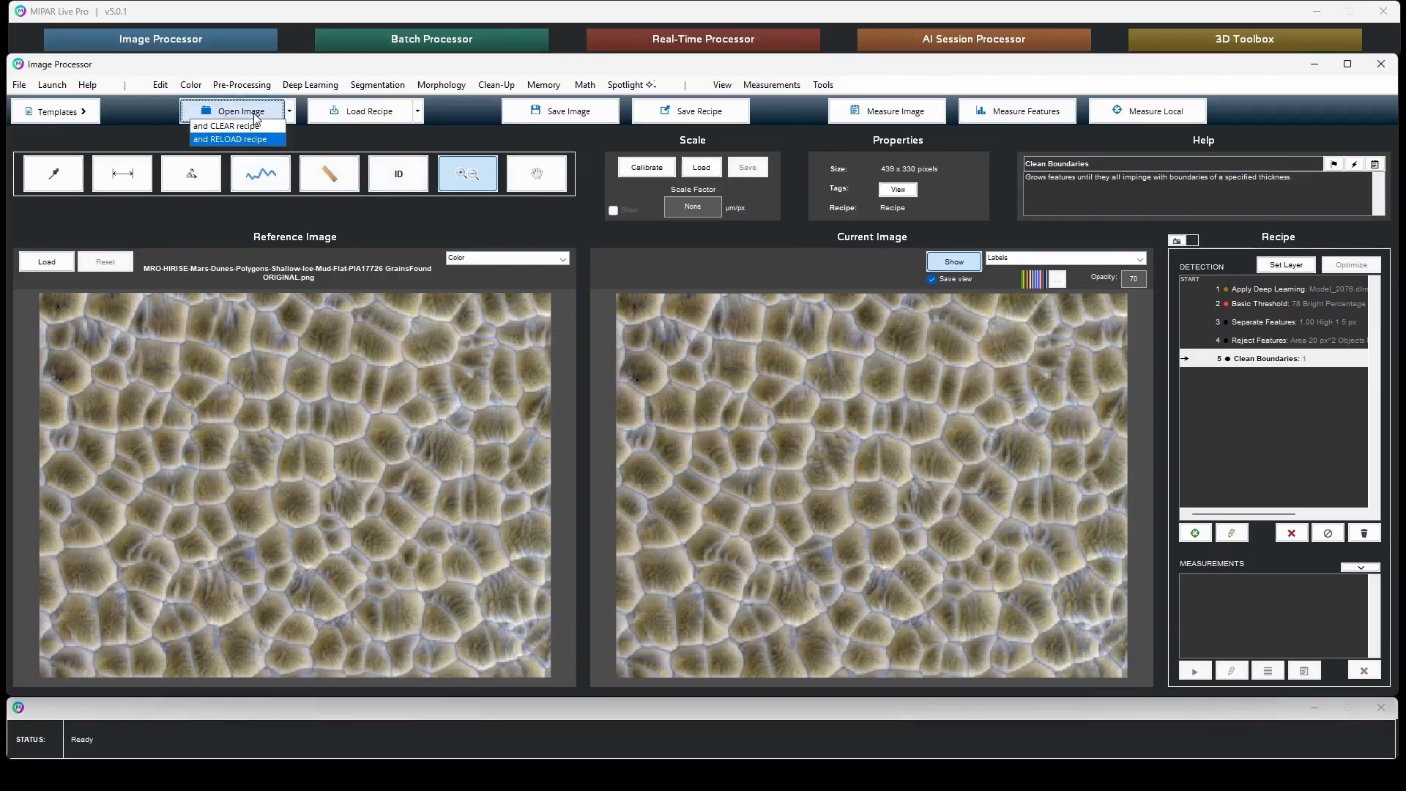
# - Open test image.png with the recipe reloaded and compare the grain labels with the underlying image
pyautogui.click(249, 139)
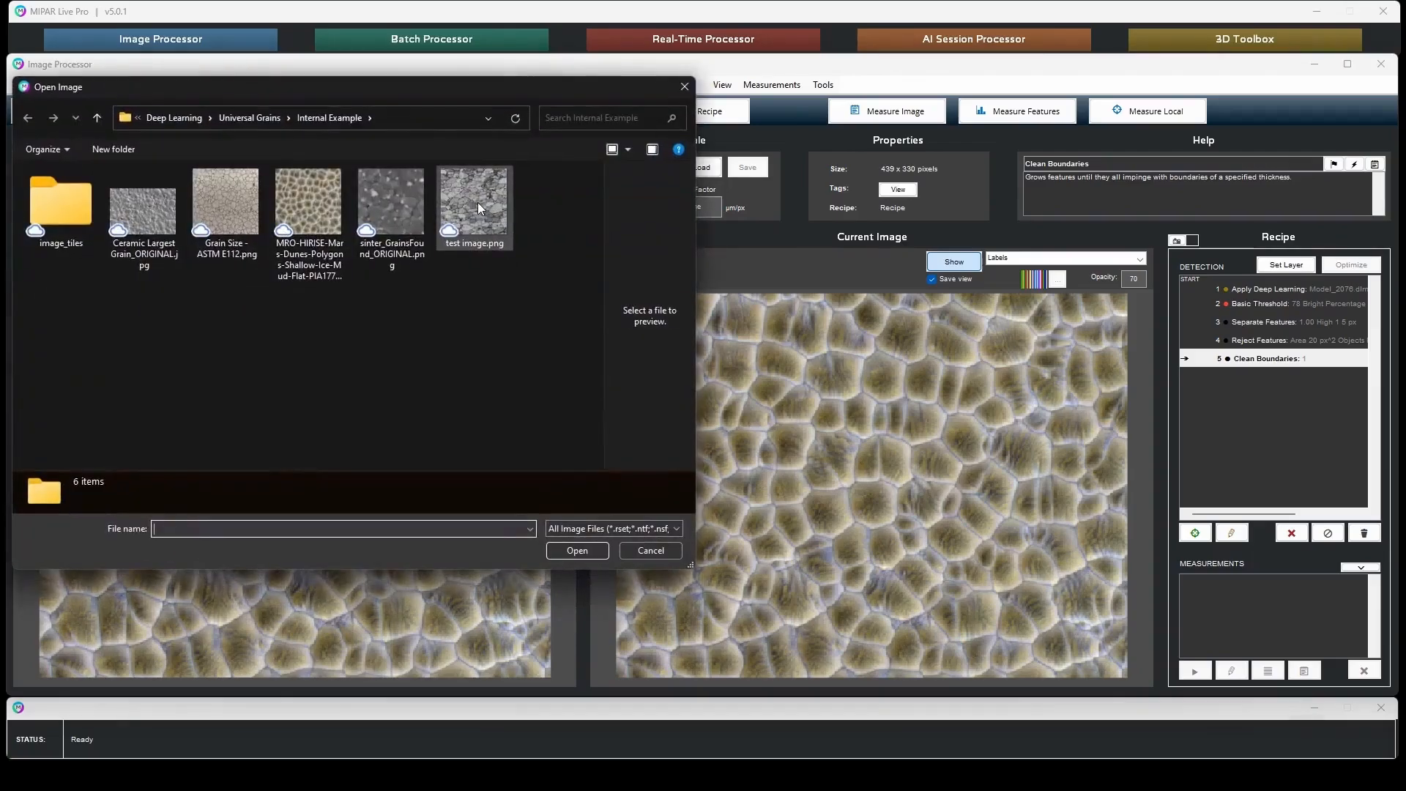
pyautogui.doubleClick(477, 206)
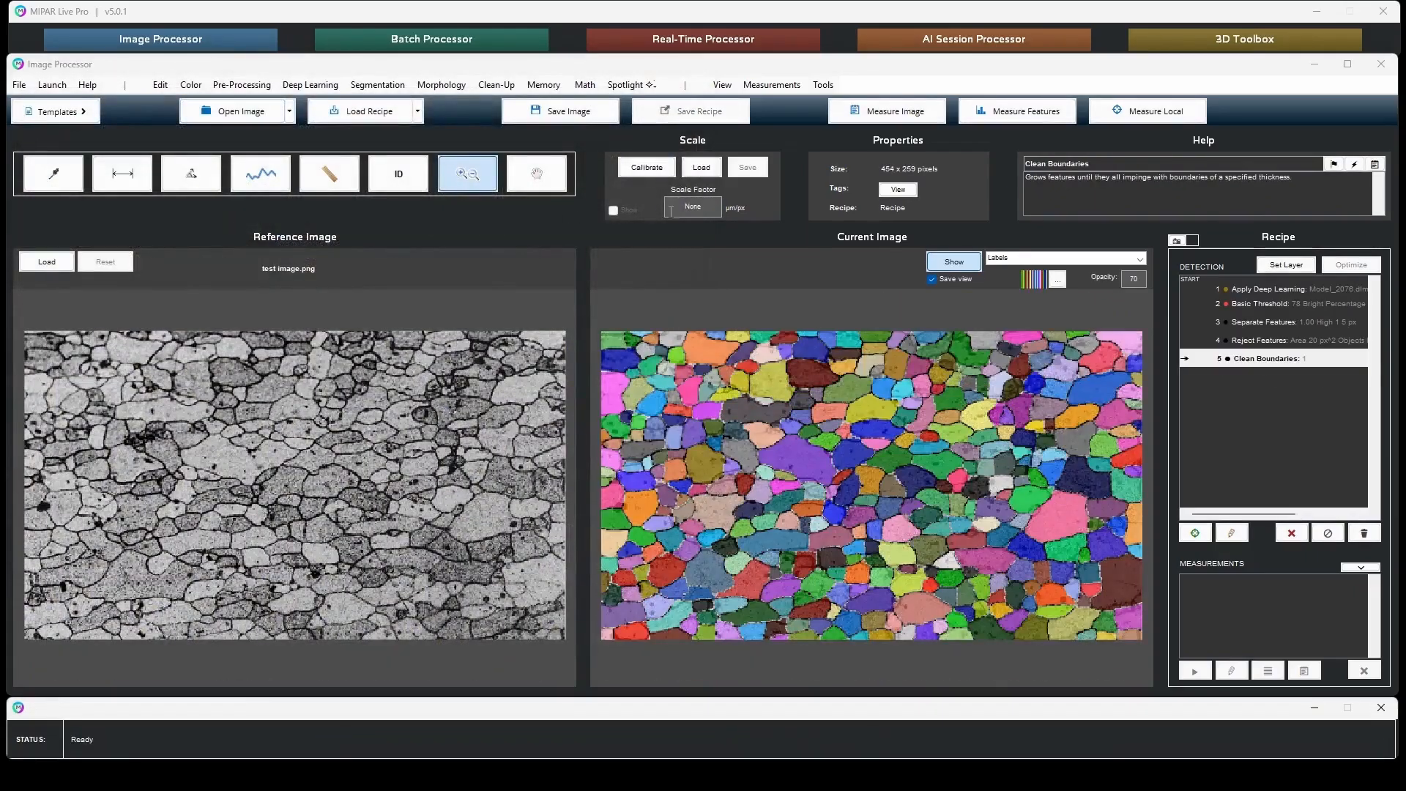
pyautogui.click(964, 262)
pyautogui.click(963, 261)
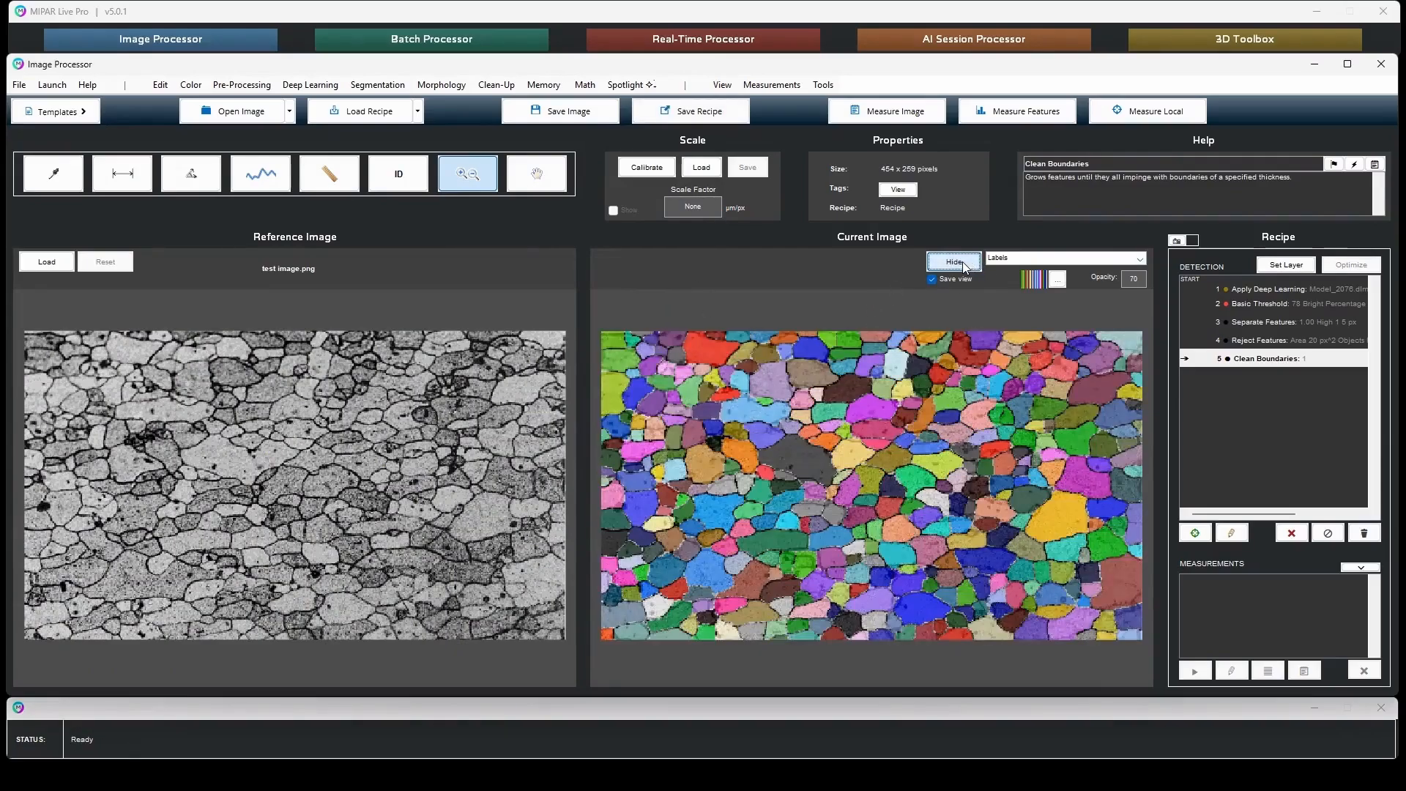
pyautogui.click(963, 262)
pyautogui.click(962, 262)
pyautogui.click(962, 262)
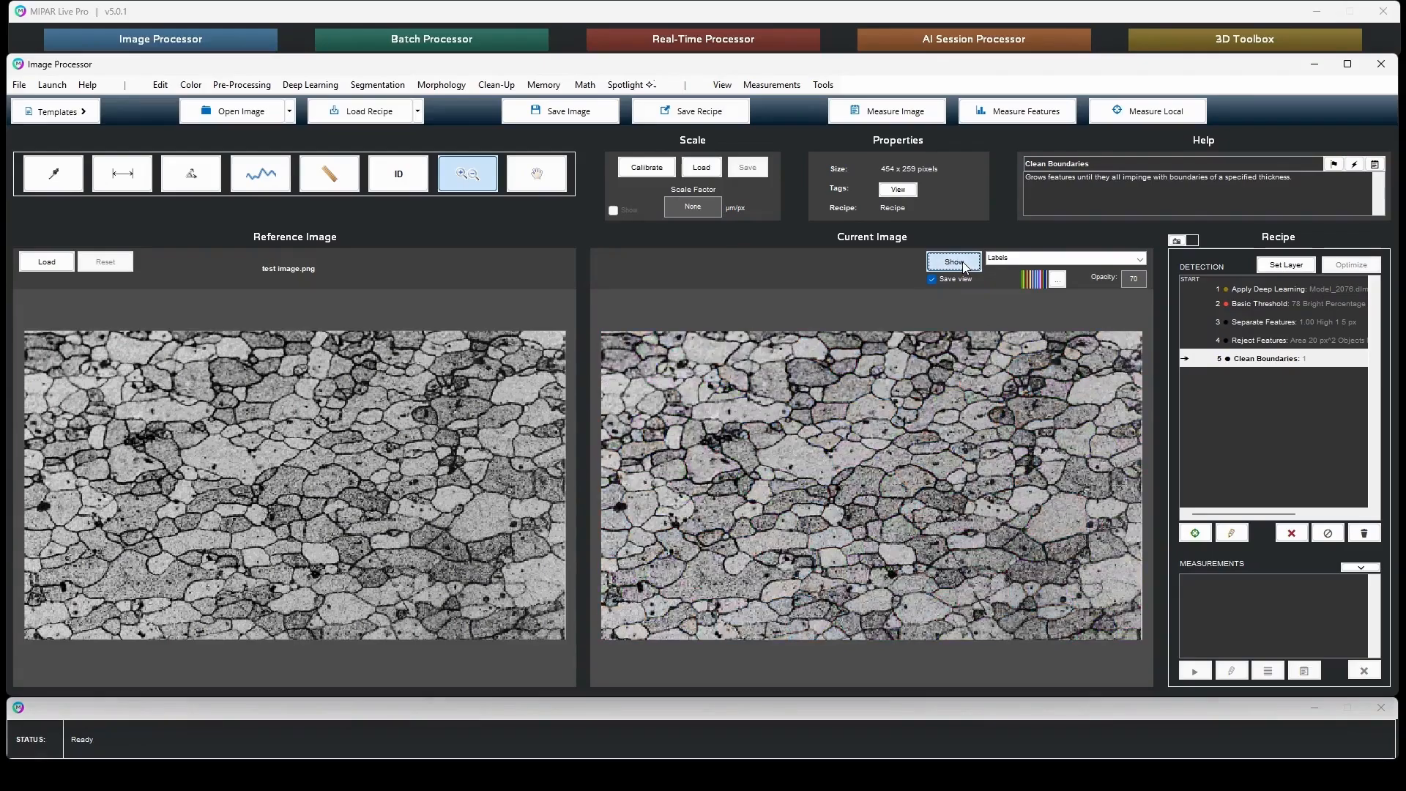
pyautogui.click(962, 262)
# - Reopen the Apply Deep Learning step, compare the model's grain probability map with the original test image, and leave without changes
pyautogui.click(1264, 289)
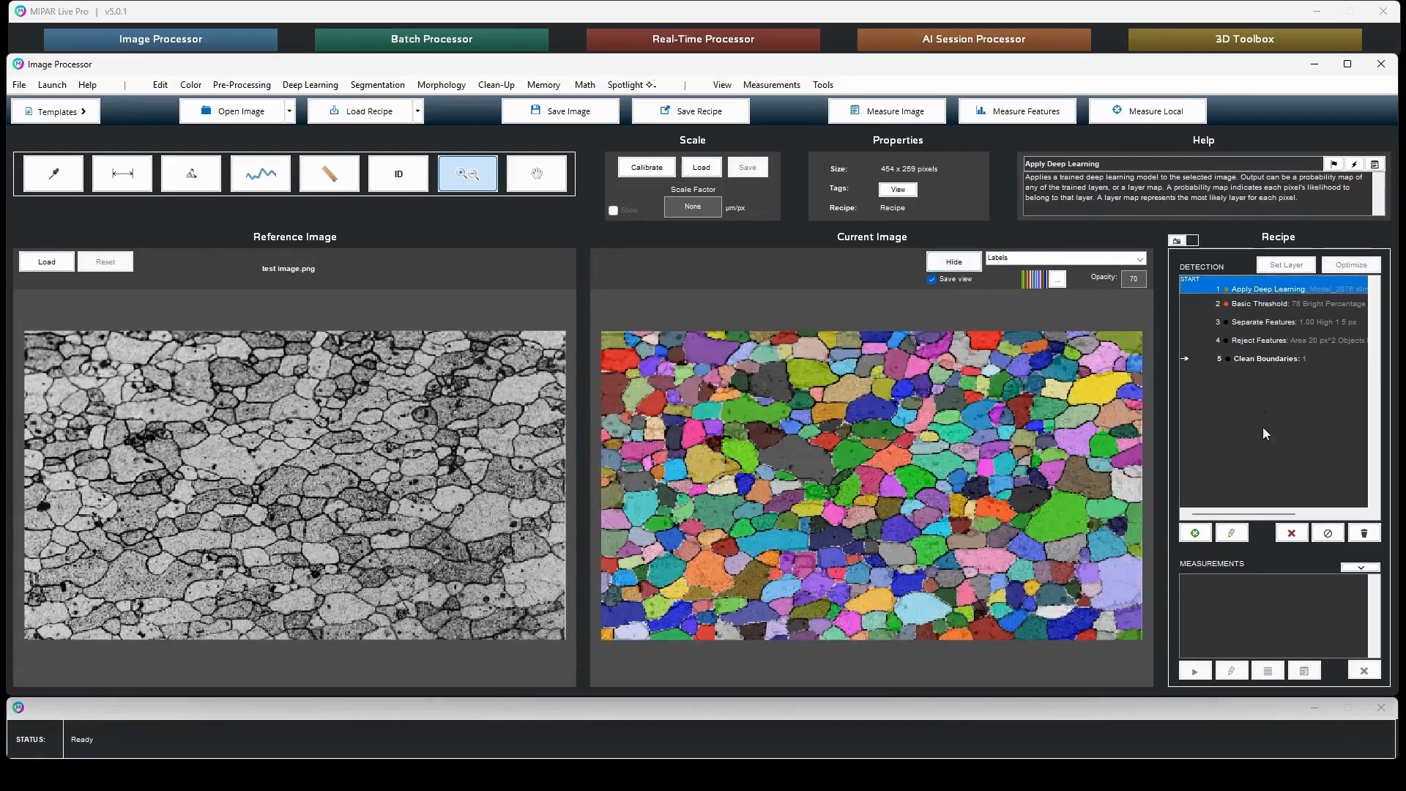
pyautogui.click(1235, 534)
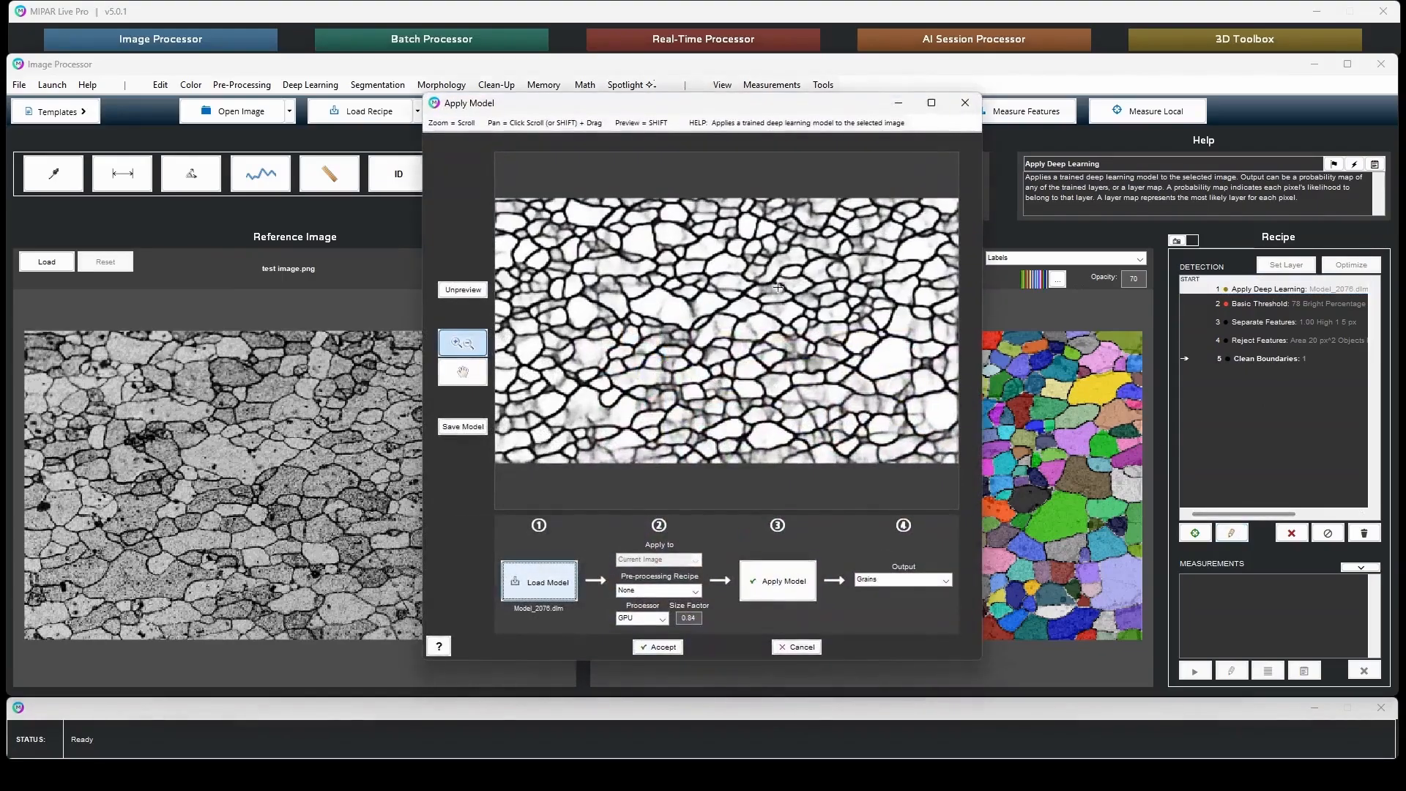
pyautogui.click(469, 291)
pyautogui.click(469, 291)
pyautogui.click(469, 290)
pyautogui.click(469, 291)
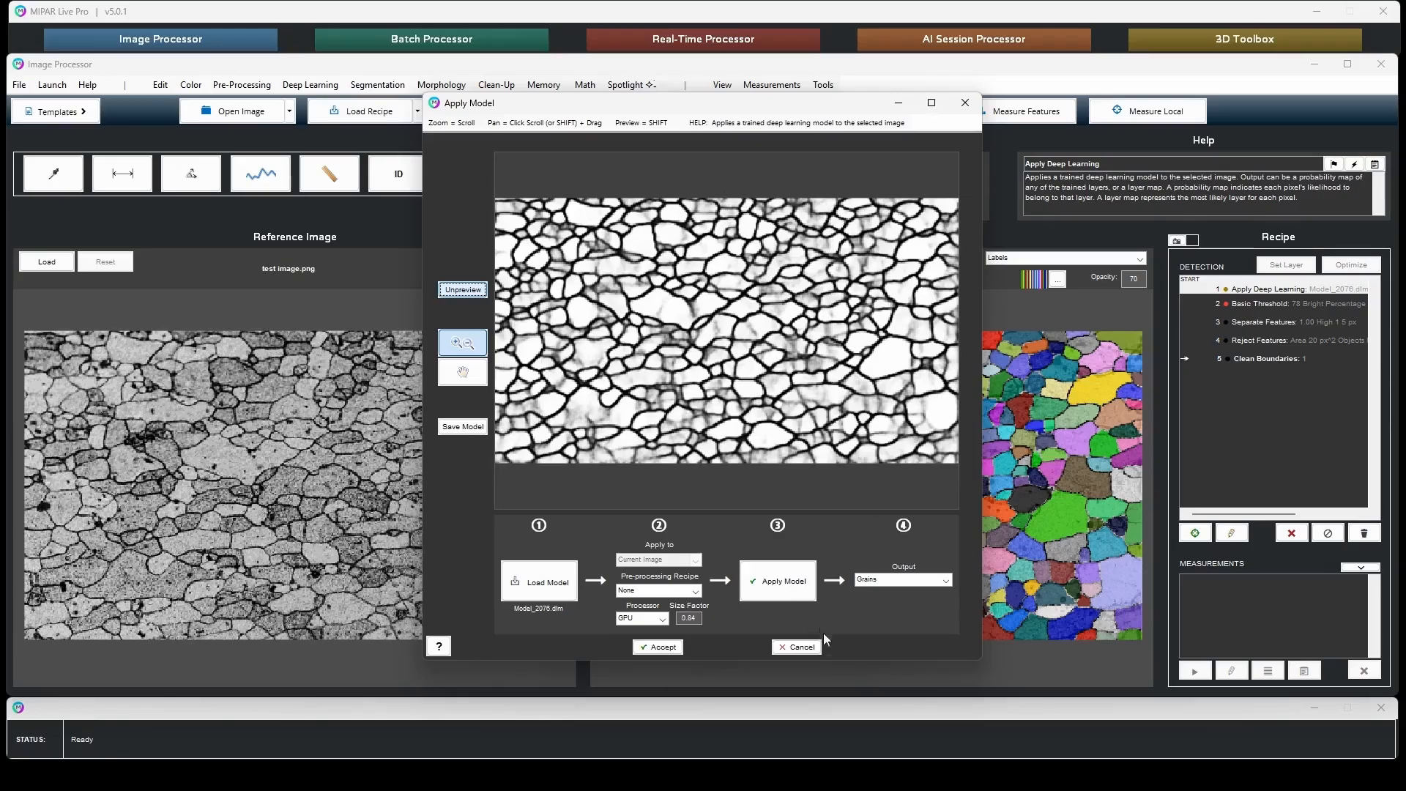
pyautogui.click(798, 647)
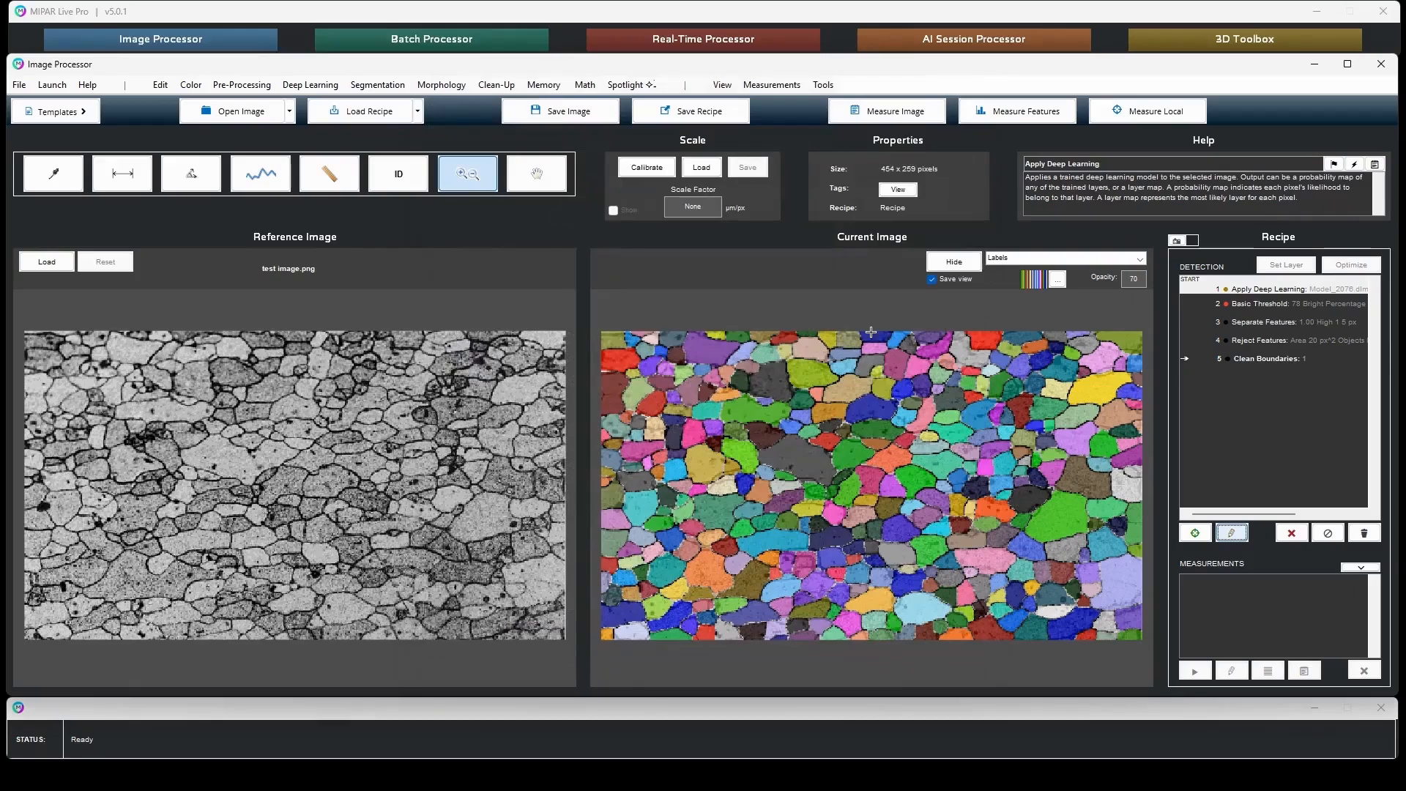